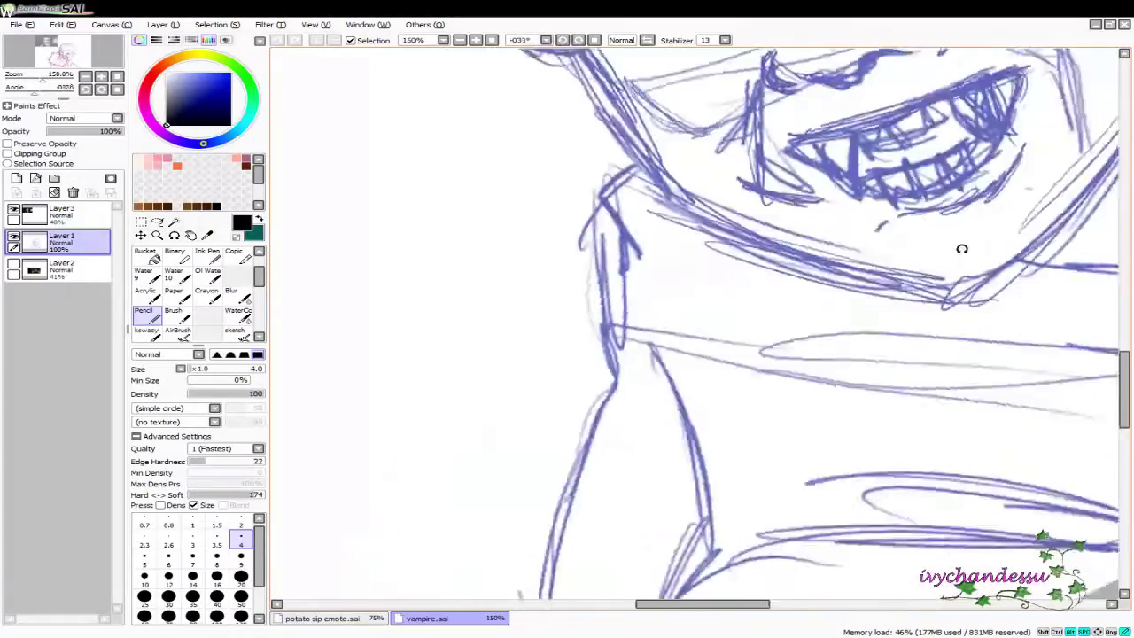
{"action": "left_click_drag", "start_coordinate": [532, 240], "coordinate": [658, 454]}
{"action": "key", "text": "ctrl+z"}
{"action": "left_click_drag", "start_coordinate": [531, 234], "coordinate": [662, 489]}
{"action": "mouse_move", "coordinate": [504, 350]}
{"action": "left_mouse_down"}
{"action": "mouse_move", "coordinate": [528, 215]}
{"action": "mouse_move", "coordinate": [531, 111]}
{"action": "left_mouse_up"}
{"action": "mouse_move", "coordinate": [486, 67]}
{"action": "left_mouse_down"}
{"action": "mouse_move", "coordinate": [784, 579]}
{"action": "mouse_move", "coordinate": [512, 166]}
{"action": "mouse_move", "coordinate": [822, 598]}
{"action": "left_mouse_up"}
{"action": "key", "text": "ctrl+z"}
{"action": "key", "text": "ctrl+z"}
{"action": "left_click_drag", "start_coordinate": [483, 62], "coordinate": [772, 592]}
{"action": "key", "text": "ctrl+z"}
{"action": "left_click_drag", "start_coordinate": [483, 59], "coordinate": [771, 591]}
{"action": "mouse_move", "coordinate": [721, 375]}
{"action": "left_mouse_down"}
{"action": "mouse_move", "coordinate": [585, 207]}
{"action": "mouse_move", "coordinate": [683, 245]}
{"action": "mouse_move", "coordinate": [642, 225]}
{"action": "left_mouse_up"}
{"action": "scroll", "coordinate": [683, 246], "scroll_direction": "down", "scroll_amount": 3}
{"action": "scroll", "coordinate": [683, 245], "scroll_direction": "up", "scroll_amount": 1}
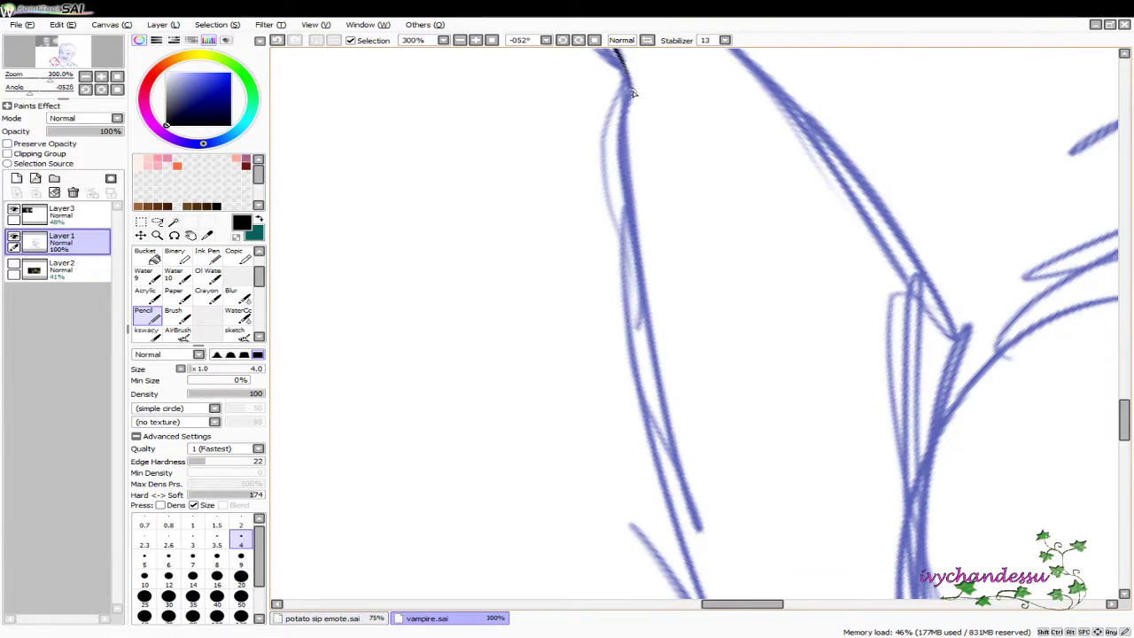
{"action": "left_click_drag", "start_coordinate": [633, 92], "coordinate": [703, 594]}
{"action": "scroll", "coordinate": [752, 549], "scroll_direction": "down", "scroll_amount": 3}
{"action": "left_click_drag", "start_coordinate": [759, 508], "coordinate": [517, 172]}
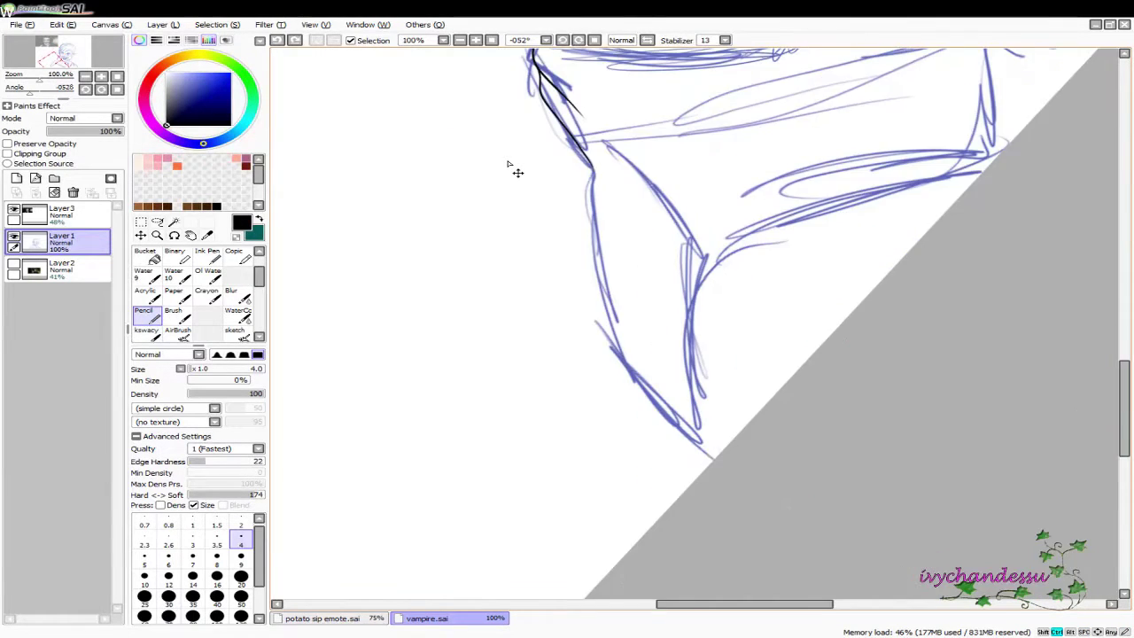
{"action": "scroll", "coordinate": [792, 342], "scroll_direction": "up", "scroll_amount": 2}
{"action": "left_click_drag", "start_coordinate": [791, 341], "coordinate": [582, 151]}
{"action": "mouse_move", "coordinate": [567, 55]}
{"action": "left_mouse_down"}
{"action": "mouse_move", "coordinate": [562, 178]}
{"action": "mouse_move", "coordinate": [673, 594]}
{"action": "mouse_move", "coordinate": [731, 599]}
{"action": "left_mouse_up"}
{"action": "key", "text": "ctrl+z"}
{"action": "key", "text": "ctrl+z"}
{"action": "mouse_move", "coordinate": [561, 60]}
{"action": "left_mouse_down"}
{"action": "mouse_move", "coordinate": [696, 599]}
{"action": "mouse_move", "coordinate": [568, 131]}
{"action": "left_mouse_up"}
{"action": "key", "text": "ctrl+z"}
{"action": "left_click_drag", "start_coordinate": [566, 171], "coordinate": [708, 598]}
{"action": "key", "text": "ctrl+z"}
{"action": "left_click_drag", "start_coordinate": [570, 59], "coordinate": [700, 599]}
{"action": "key", "text": "ctrl+z"}
{"action": "mouse_move", "coordinate": [579, 59]}
{"action": "left_mouse_down"}
{"action": "mouse_move", "coordinate": [722, 599]}
{"action": "mouse_move", "coordinate": [587, 316]}
{"action": "mouse_move", "coordinate": [700, 599]}
{"action": "left_mouse_up"}
{"action": "key", "text": "ctrl+z"}
{"action": "key", "text": "ctrl+z"}
{"action": "key", "text": "ctrl+z"}
{"action": "mouse_move", "coordinate": [564, 71]}
{"action": "left_mouse_down"}
{"action": "mouse_move", "coordinate": [615, 346]}
{"action": "mouse_move", "coordinate": [717, 599]}
{"action": "left_mouse_up"}
{"action": "key", "text": "ctrl+z"}
{"action": "left_click_drag", "start_coordinate": [770, 377], "coordinate": [620, 239]}
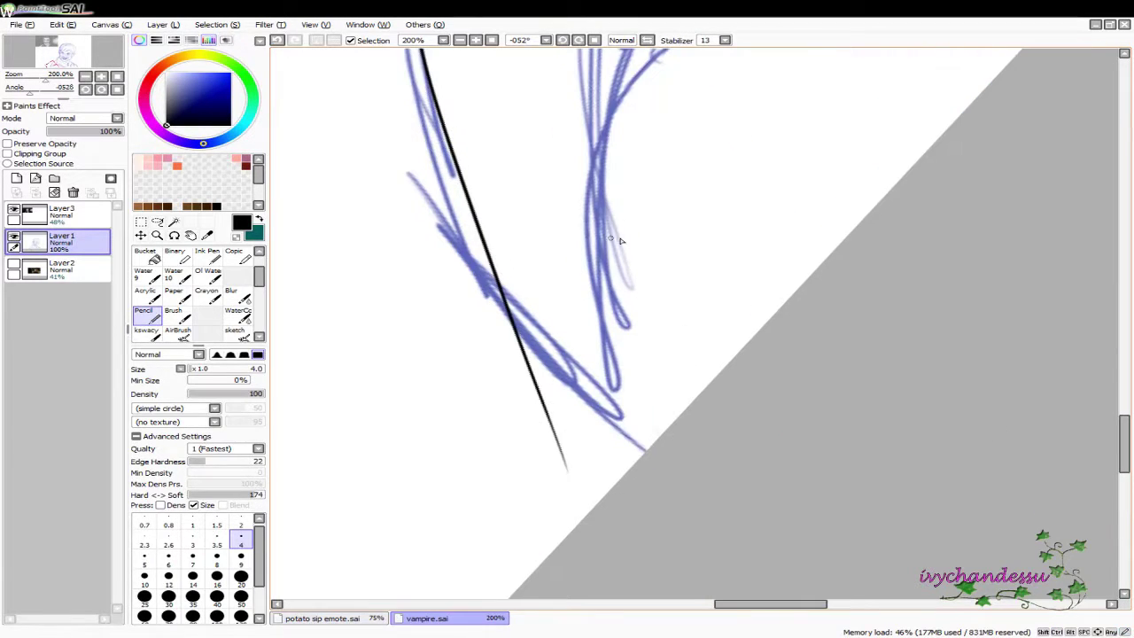
{"action": "key", "text": "e"}
{"action": "left_click", "coordinate": [241, 511]}
{"action": "mouse_move", "coordinate": [496, 304]}
{"action": "left_mouse_down"}
{"action": "mouse_move", "coordinate": [565, 382]}
{"action": "mouse_move", "coordinate": [552, 356]}
{"action": "left_mouse_up"}
{"action": "mouse_move", "coordinate": [584, 432]}
{"action": "left_mouse_down"}
{"action": "mouse_move", "coordinate": [518, 341]}
{"action": "mouse_move", "coordinate": [622, 546]}
{"action": "left_mouse_up"}
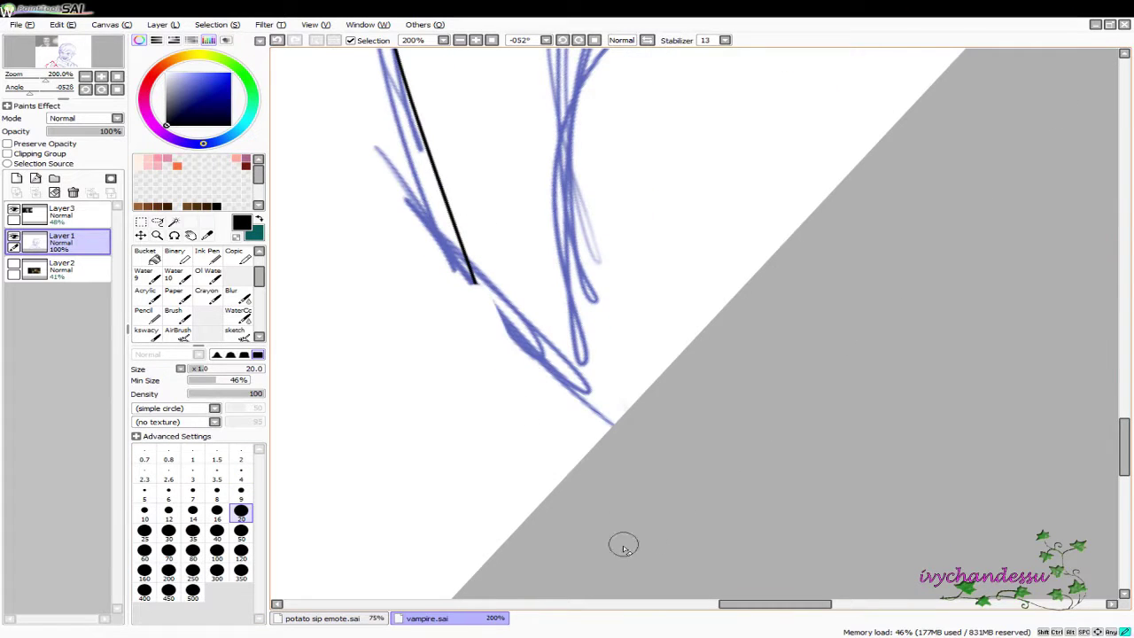
{"action": "left_click_drag", "start_coordinate": [523, 395], "coordinate": [393, 53]}
{"action": "mouse_move", "coordinate": [304, 372]}
{"action": "left_mouse_down"}
{"action": "mouse_move", "coordinate": [530, 256]}
{"action": "mouse_move", "coordinate": [615, 420]}
{"action": "left_mouse_up"}
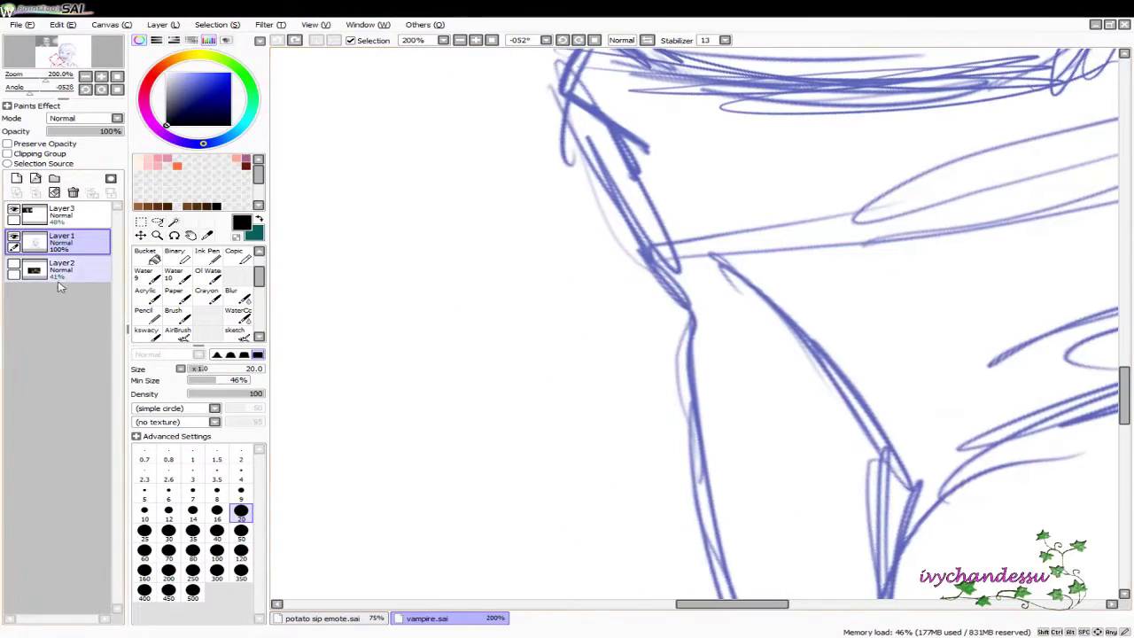
Move the sketch layer Layer1 below Layer2 and add a new empty layer for the line art
{"action": "left_click_drag", "start_coordinate": [72, 253], "coordinate": [71, 276]}
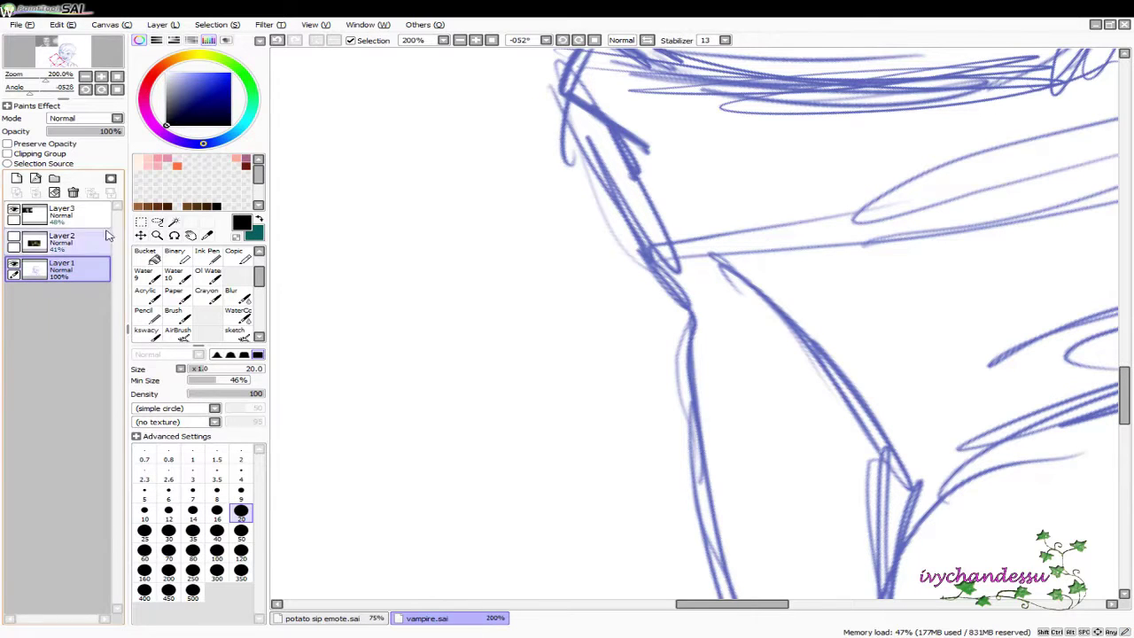
{"action": "key", "text": "n"}
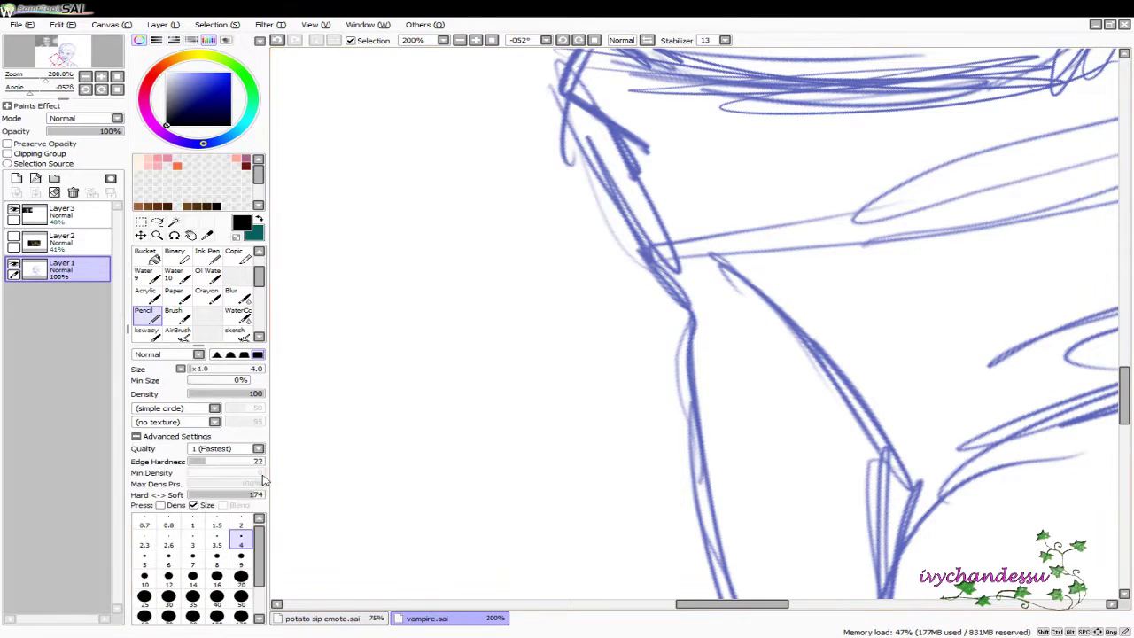
{"action": "scroll", "coordinate": [663, 365], "scroll_direction": "up", "scroll_amount": 5}
{"action": "left_click", "coordinate": [16, 178]}
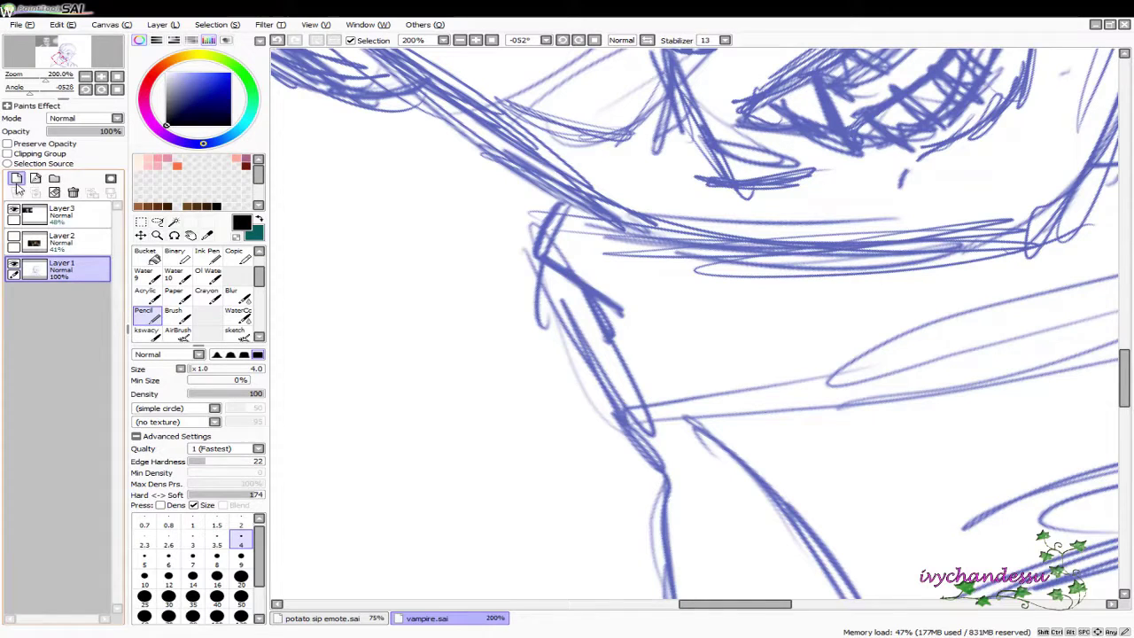
{"action": "left_click_drag", "start_coordinate": [108, 297], "coordinate": [88, 306]}
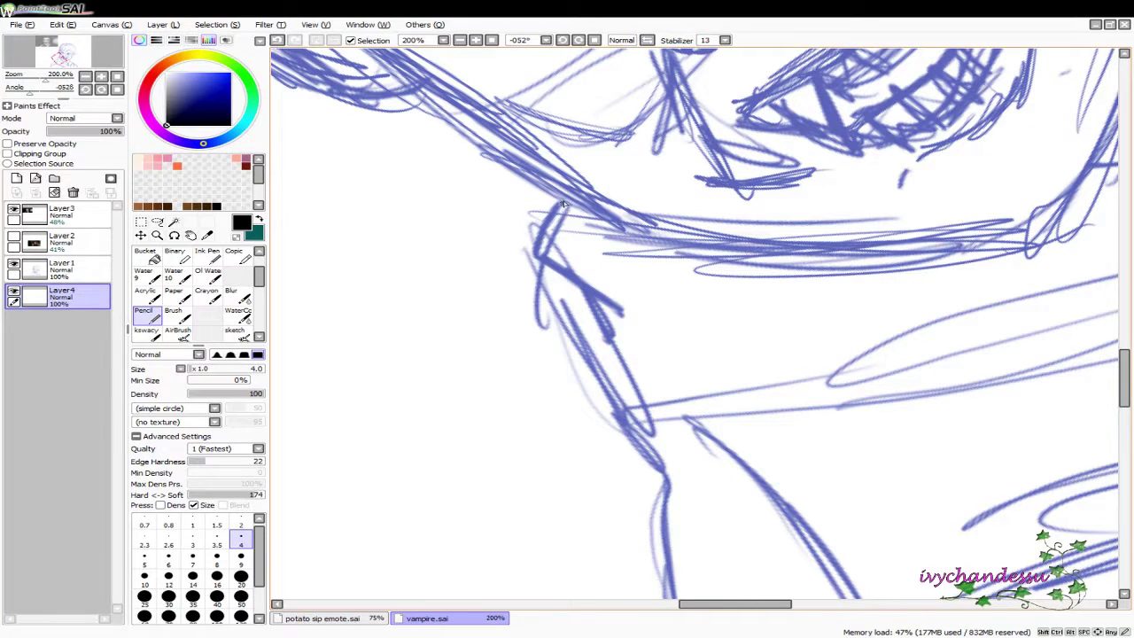
{"action": "left_click_drag", "start_coordinate": [561, 204], "coordinate": [695, 518]}
{"action": "mouse_move", "coordinate": [669, 285]}
{"action": "left_mouse_down"}
{"action": "mouse_move", "coordinate": [523, 132]}
{"action": "mouse_move", "coordinate": [562, 222]}
{"action": "left_mouse_up"}
{"action": "key", "text": "ctrl+z"}
{"action": "key", "text": "ctrl+z"}
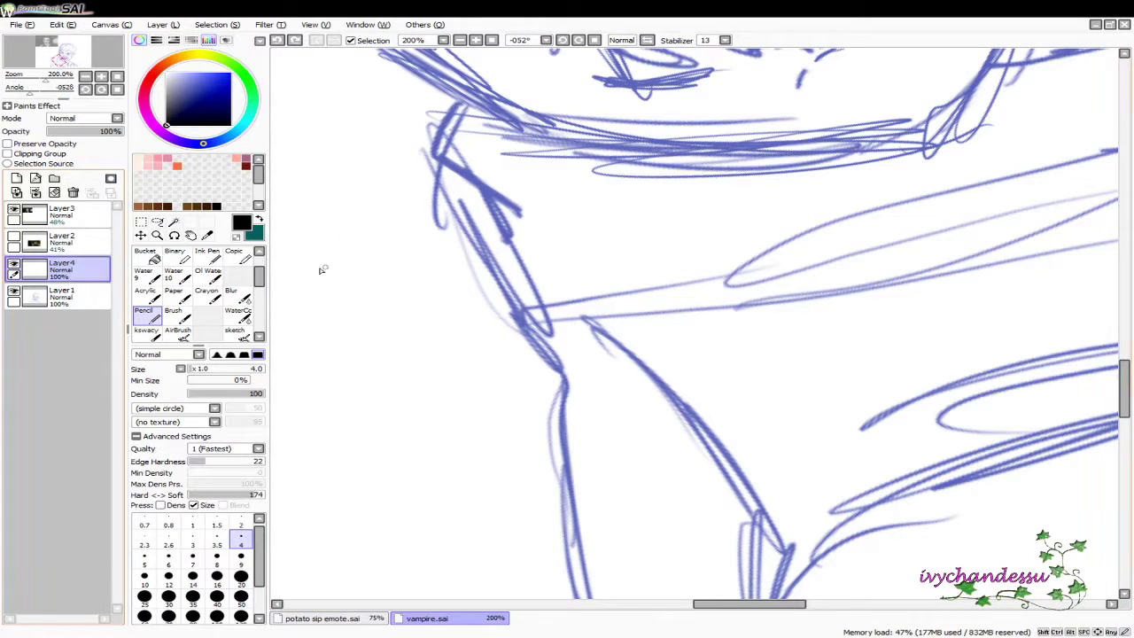
Ink the upper part of the collar beside the jaw with black Pencil lines along its outer and inner edges
{"action": "left_click_drag", "start_coordinate": [463, 104], "coordinate": [577, 276]}
{"action": "mouse_move", "coordinate": [446, 177]}
{"action": "left_mouse_down"}
{"action": "mouse_move", "coordinate": [571, 176]}
{"action": "mouse_move", "coordinate": [623, 399]}
{"action": "left_mouse_up"}
{"action": "key", "text": "ctrl+z"}
{"action": "mouse_move", "coordinate": [452, 115]}
{"action": "left_mouse_down"}
{"action": "mouse_move", "coordinate": [627, 410]}
{"action": "mouse_move", "coordinate": [622, 394]}
{"action": "left_mouse_up"}
{"action": "key", "text": "ctrl+z"}
{"action": "scroll", "coordinate": [678, 288], "scroll_direction": "up", "scroll_amount": 1}
{"action": "key", "text": "ctrl+z"}
{"action": "left_click_drag", "start_coordinate": [452, 124], "coordinate": [632, 371]}
{"action": "key", "text": "ctrl+z"}
{"action": "left_click_drag", "start_coordinate": [453, 115], "coordinate": [639, 418]}
{"action": "left_click_drag", "start_coordinate": [663, 336], "coordinate": [481, 189]}
Ink the curved inner edge of the collar down to the sketched notch
{"action": "left_click_drag", "start_coordinate": [425, 155], "coordinate": [637, 403]}
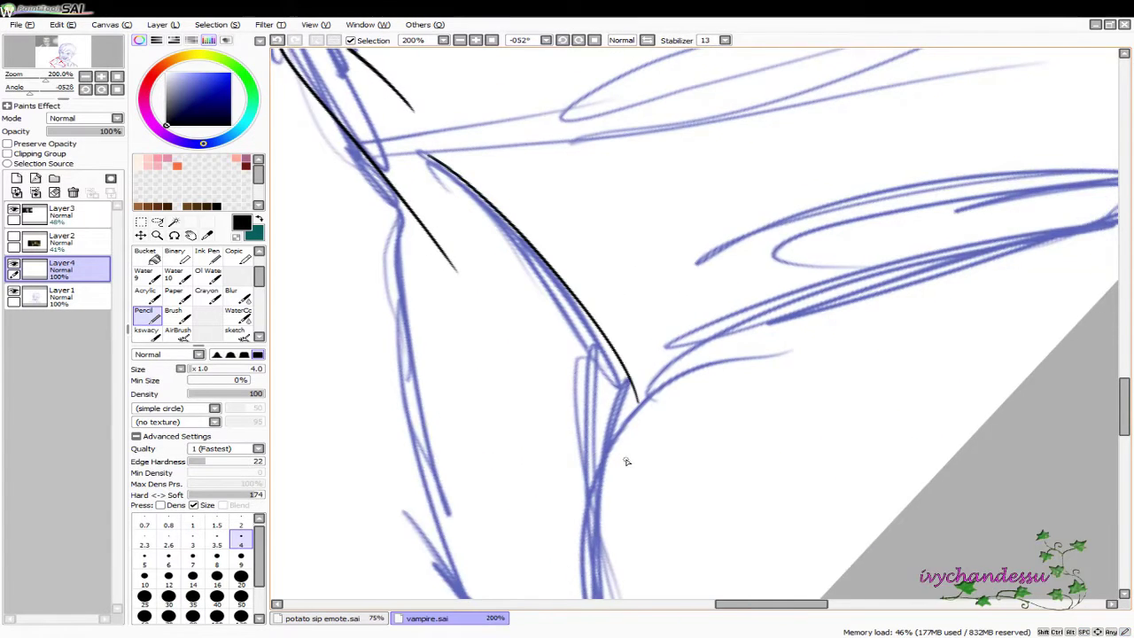
{"action": "key", "text": "ctrl+z"}
{"action": "left_click_drag", "start_coordinate": [627, 461], "coordinate": [775, 535]}
{"action": "left_click_drag", "start_coordinate": [579, 220], "coordinate": [728, 475]}
{"action": "key", "text": "ctrl+z"}
{"action": "left_click_drag", "start_coordinate": [583, 228], "coordinate": [779, 470]}
{"action": "left_click_drag", "start_coordinate": [640, 300], "coordinate": [704, 149]}
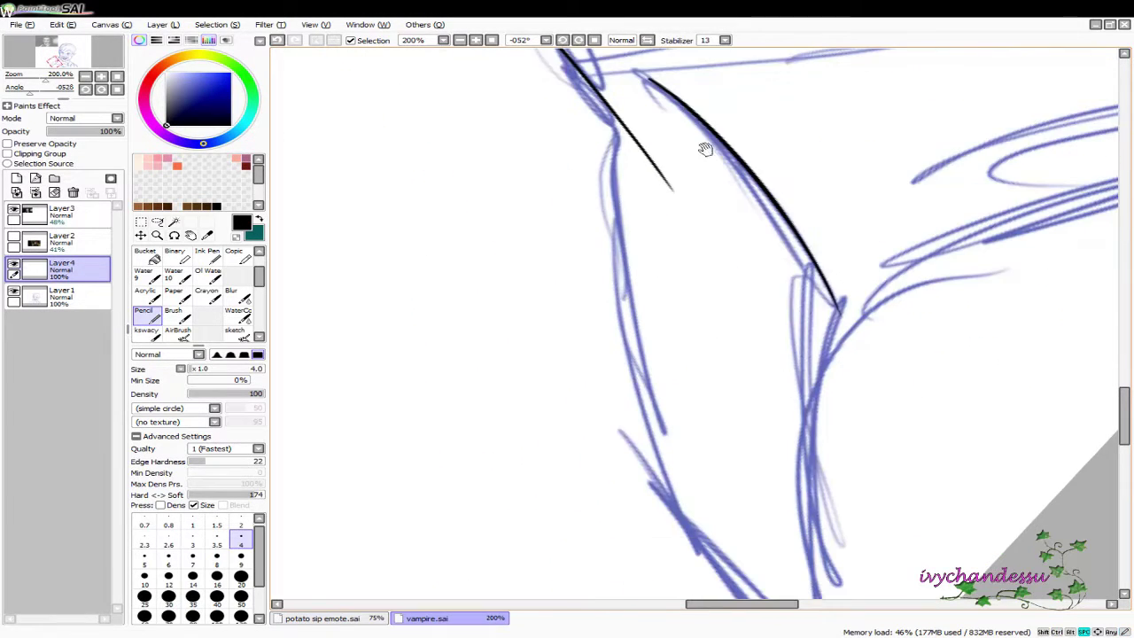
Ink the short segment of the collar's outer edge down to its bend
{"action": "scroll", "coordinate": [636, 133], "scroll_direction": "up", "scroll_amount": 2}
{"action": "left_click_drag", "start_coordinate": [569, 196], "coordinate": [670, 405]}
{"action": "key", "text": "ctrl+z"}
{"action": "left_click_drag", "start_coordinate": [560, 190], "coordinate": [675, 403]}
{"action": "mouse_move", "coordinate": [675, 403]}
{"action": "left_mouse_down"}
{"action": "mouse_move", "coordinate": [670, 258]}
{"action": "mouse_move", "coordinate": [689, 248]}
{"action": "left_mouse_up"}
Ink the long outer edge from the collar bend and the inner edge from the notch down to the canvas border
{"action": "scroll", "coordinate": [689, 248], "scroll_direction": "down", "scroll_amount": 3}
{"action": "left_click_drag", "start_coordinate": [655, 130], "coordinate": [719, 576]}
{"action": "left_click_drag", "start_coordinate": [684, 265], "coordinate": [670, 215]}
{"action": "key", "text": "ctrl+z"}
{"action": "mouse_move", "coordinate": [655, 131]}
{"action": "left_mouse_down"}
{"action": "mouse_move", "coordinate": [649, 89]}
{"action": "mouse_move", "coordinate": [704, 567]}
{"action": "left_mouse_up"}
{"action": "key", "text": "ctrl+z"}
{"action": "key", "text": "ctrl+z"}
{"action": "scroll", "coordinate": [566, 380], "scroll_direction": "down", "scroll_amount": 3}
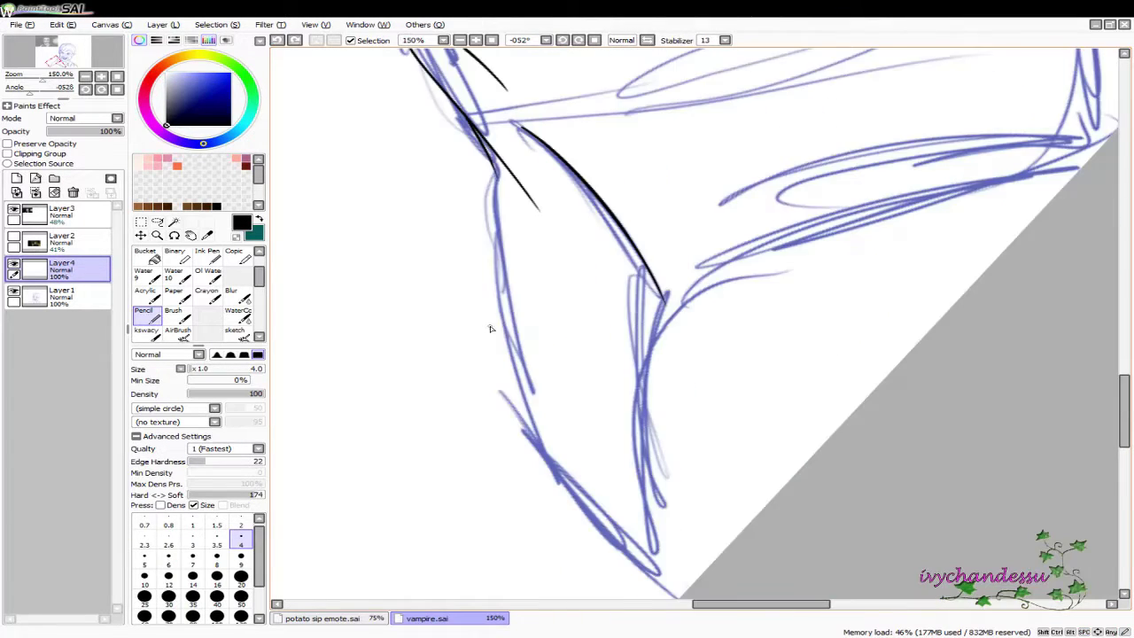
{"action": "scroll", "coordinate": [490, 329], "scroll_direction": "down", "scroll_amount": 1}
{"action": "key", "text": "ctrl+z"}
{"action": "left_click_drag", "start_coordinate": [513, 141], "coordinate": [693, 571]}
{"action": "key", "text": "ctrl+z"}
{"action": "left_click_drag", "start_coordinate": [517, 147], "coordinate": [700, 558]}
{"action": "key", "text": "ctrl+z"}
{"action": "left_click_drag", "start_coordinate": [516, 145], "coordinate": [700, 560]}
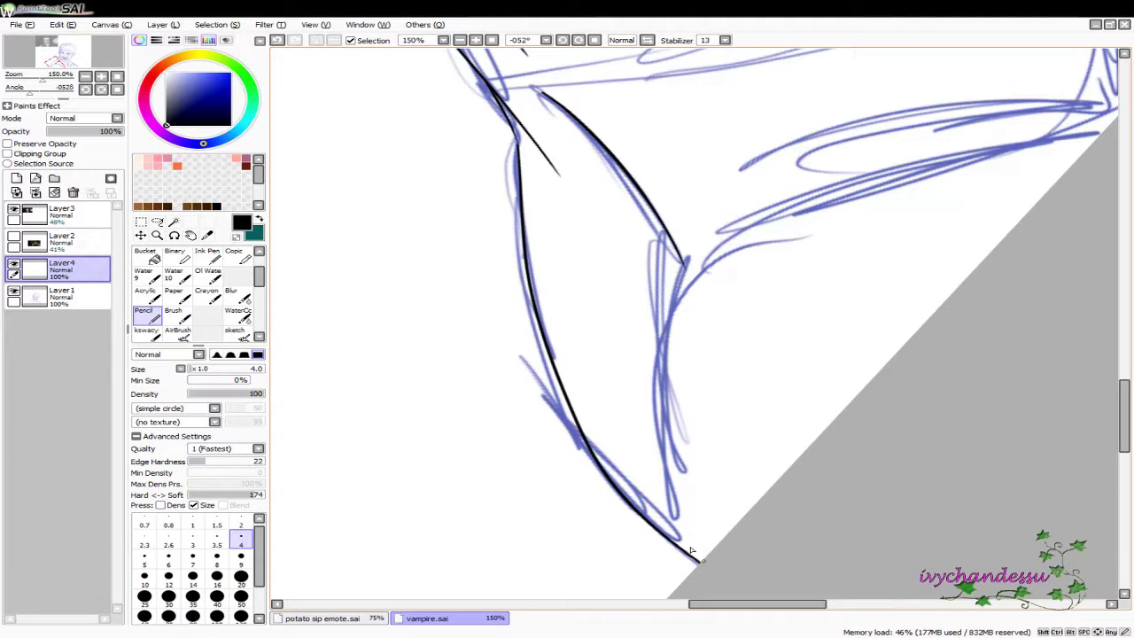
{"action": "mouse_move", "coordinate": [638, 295]}
{"action": "left_mouse_down"}
{"action": "mouse_move", "coordinate": [558, 207]}
{"action": "mouse_move", "coordinate": [536, 209]}
{"action": "mouse_move", "coordinate": [609, 451]}
{"action": "left_mouse_up"}
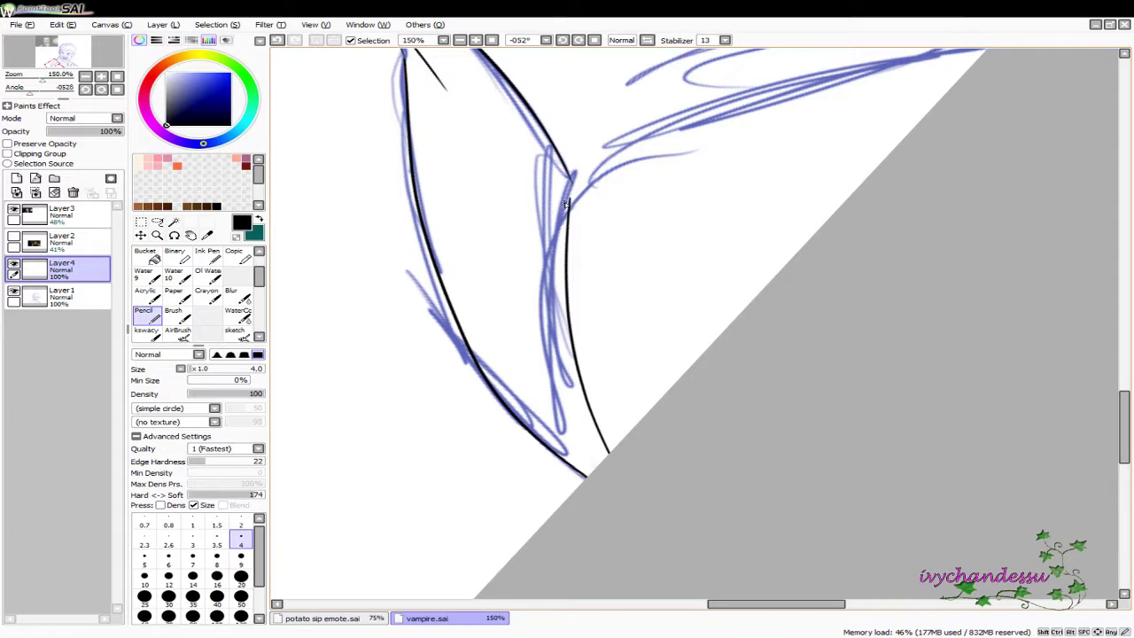
{"action": "mouse_move", "coordinate": [570, 253]}
{"action": "left_mouse_down"}
{"action": "mouse_move", "coordinate": [939, 314]}
{"action": "mouse_move", "coordinate": [774, 195]}
{"action": "mouse_move", "coordinate": [456, 392]}
{"action": "mouse_move", "coordinate": [778, 187]}
{"action": "left_mouse_up"}
Try to ink the upper lash line of the sketched eye on the viewer's right
{"action": "mouse_move", "coordinate": [615, 375]}
{"action": "left_mouse_down"}
{"action": "mouse_move", "coordinate": [753, 399]}
{"action": "mouse_move", "coordinate": [736, 337]}
{"action": "mouse_move", "coordinate": [537, 348]}
{"action": "mouse_move", "coordinate": [608, 268]}
{"action": "mouse_move", "coordinate": [526, 401]}
{"action": "mouse_move", "coordinate": [572, 316]}
{"action": "left_mouse_up"}
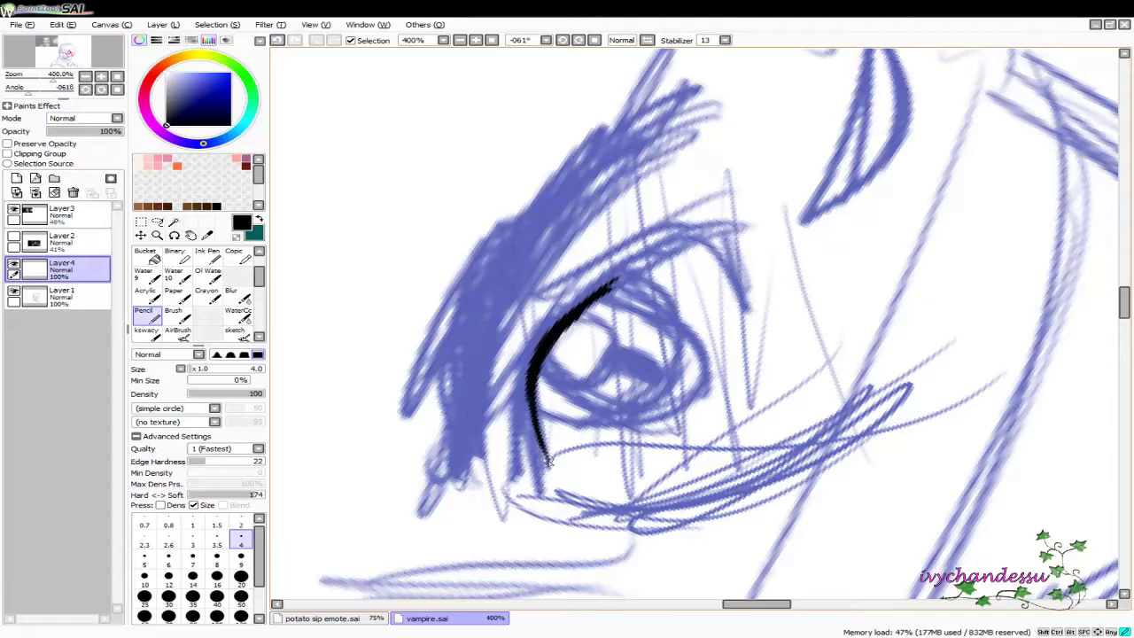
{"action": "key", "text": "ctrl+z"}
{"action": "mouse_move", "coordinate": [540, 366]}
{"action": "left_mouse_down"}
{"action": "mouse_move", "coordinate": [525, 396]}
{"action": "mouse_move", "coordinate": [523, 475]}
{"action": "left_mouse_up"}
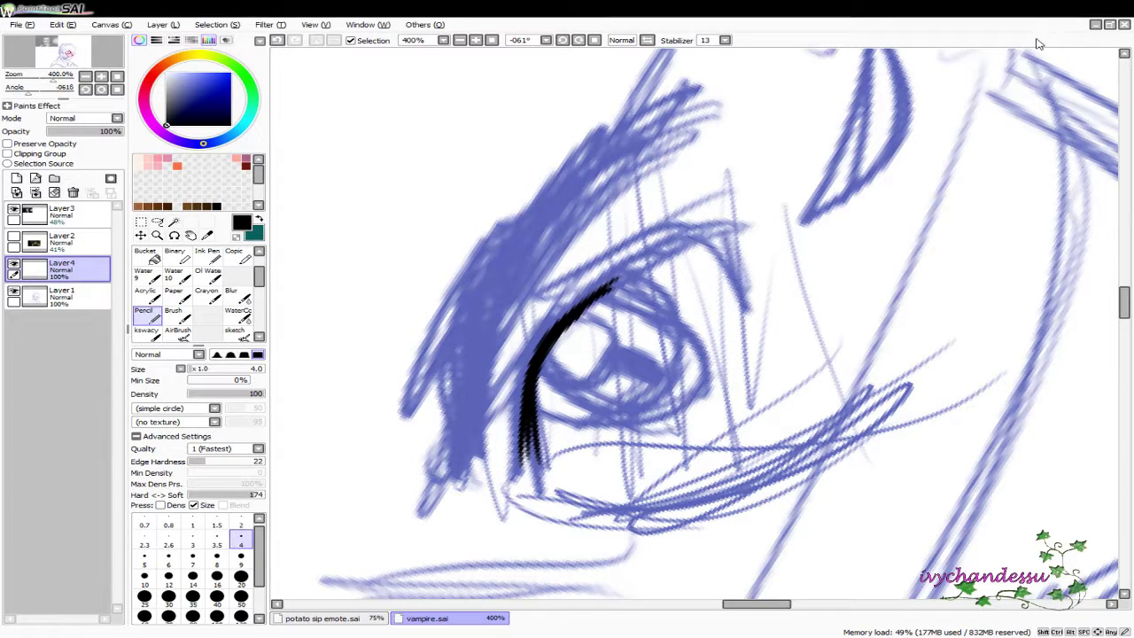
Paste the illustration of the blond men in formal wear as a new reference layer
{"action": "key", "text": "ctrl+v"}
{"action": "scroll", "coordinate": [1040, 87], "scroll_direction": "down", "scroll_amount": 3}
{"action": "left_click_drag", "start_coordinate": [1040, 87], "coordinate": [841, 347]}
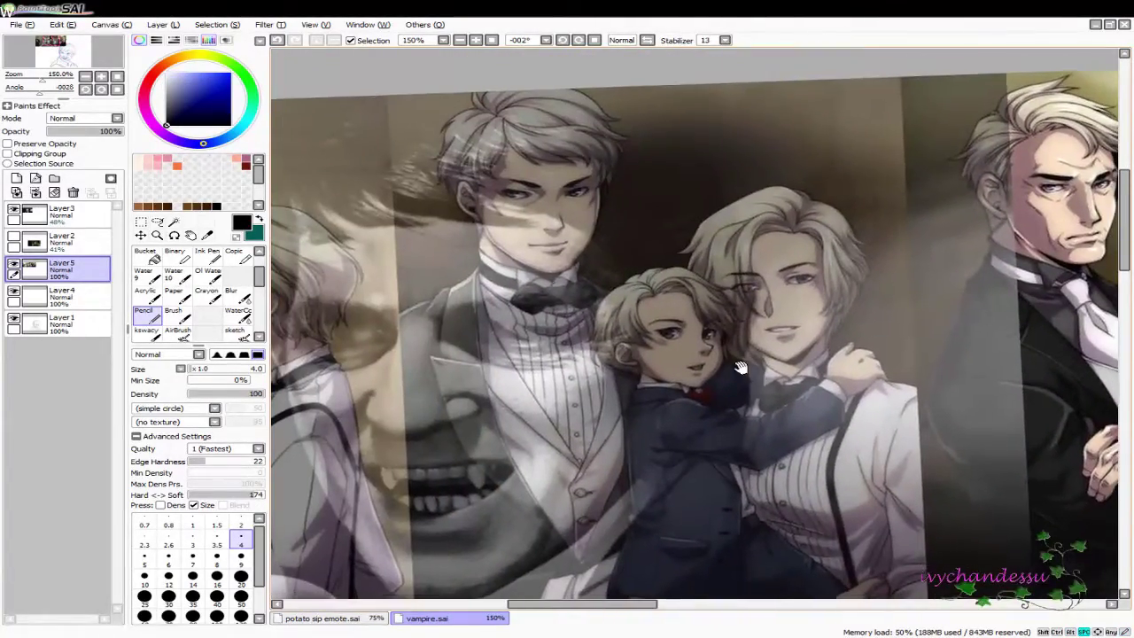
Hide Layer3 and move the pasted illustration layer to the top of the layer stack
{"action": "left_click", "coordinate": [13, 265]}
{"action": "left_click", "coordinate": [14, 265]}
{"action": "left_click", "coordinate": [13, 210]}
{"action": "left_click_drag", "start_coordinate": [62, 268], "coordinate": [62, 209]}
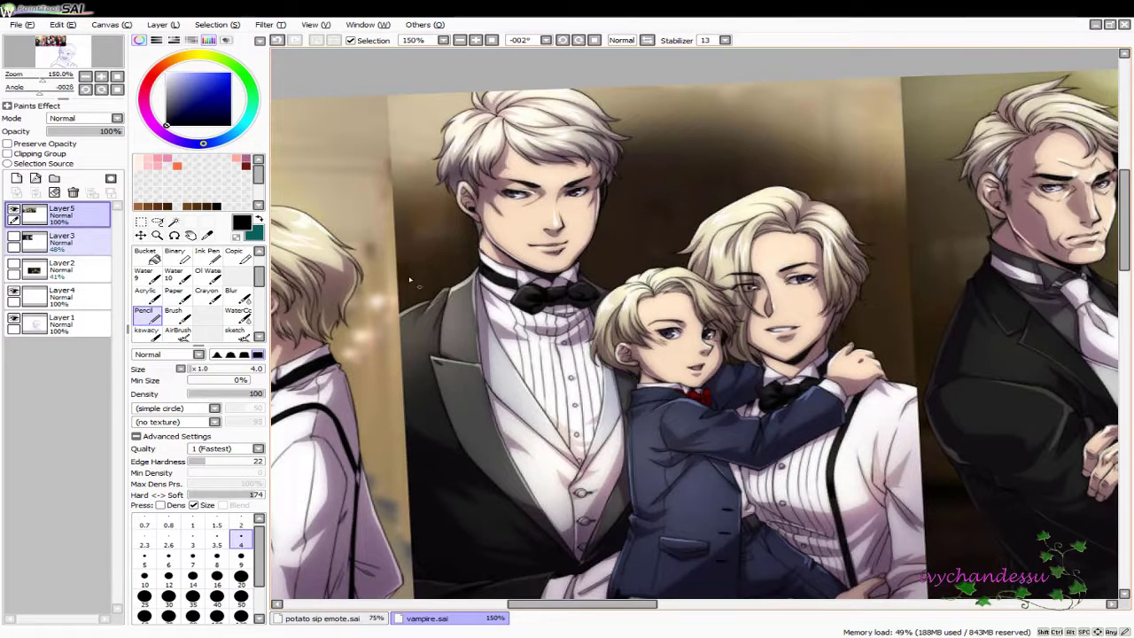
Select the eye area of the man with the bow tie and black jacket using the selection pen
{"action": "key", "text": "s"}
{"action": "left_click_drag", "start_coordinate": [558, 187], "coordinate": [591, 190]}
{"action": "left_click_drag", "start_coordinate": [492, 193], "coordinate": [553, 196]}
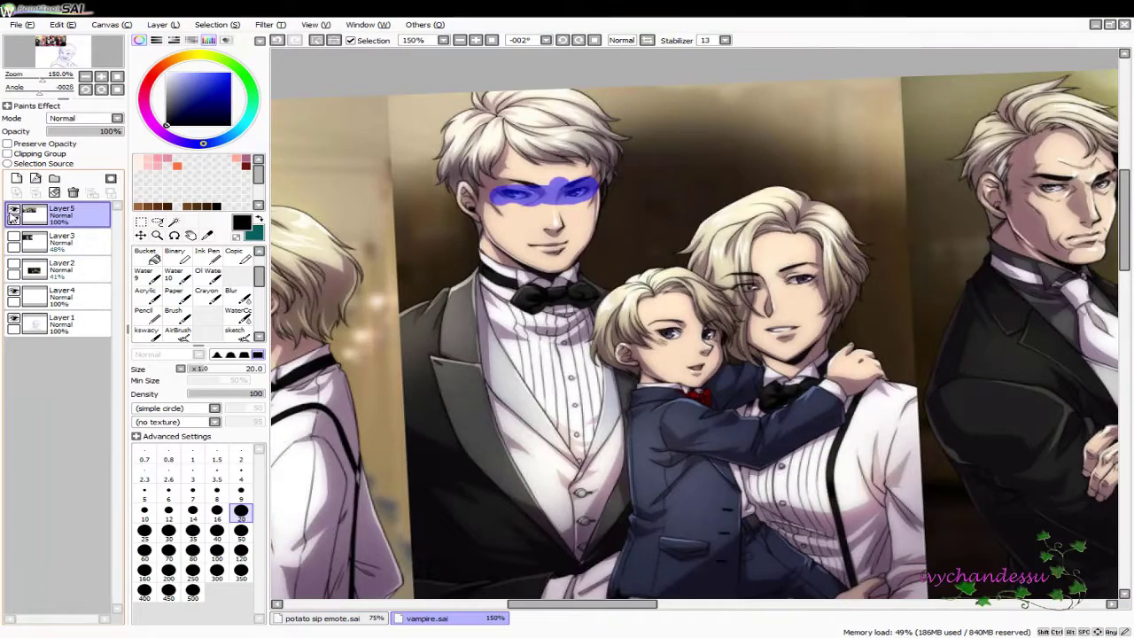
Hide the illustration layer and place the copied eyes on a new layer directly above Layer4
{"action": "left_click", "coordinate": [13, 211]}
{"action": "left_click", "coordinate": [62, 297]}
{"action": "left_click", "coordinate": [140, 235]}
{"action": "scroll", "coordinate": [593, 276], "scroll_direction": "down", "scroll_amount": 10}
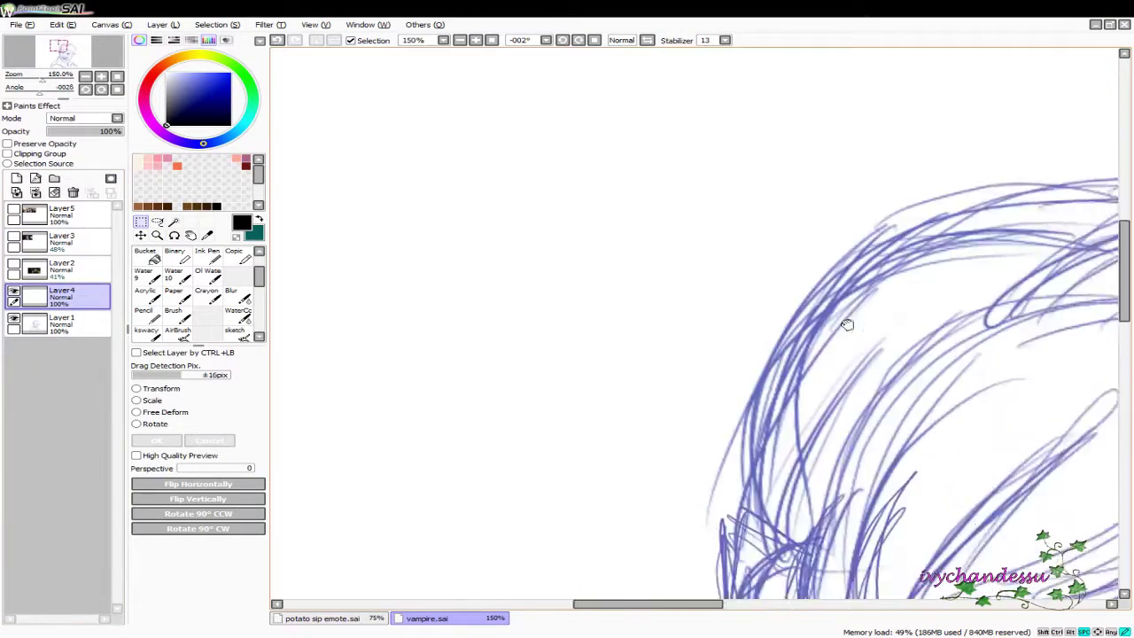
{"action": "scroll", "coordinate": [708, 248], "scroll_direction": "down", "scroll_amount": 2}
{"action": "scroll", "coordinate": [698, 231], "scroll_direction": "down", "scroll_amount": 2}
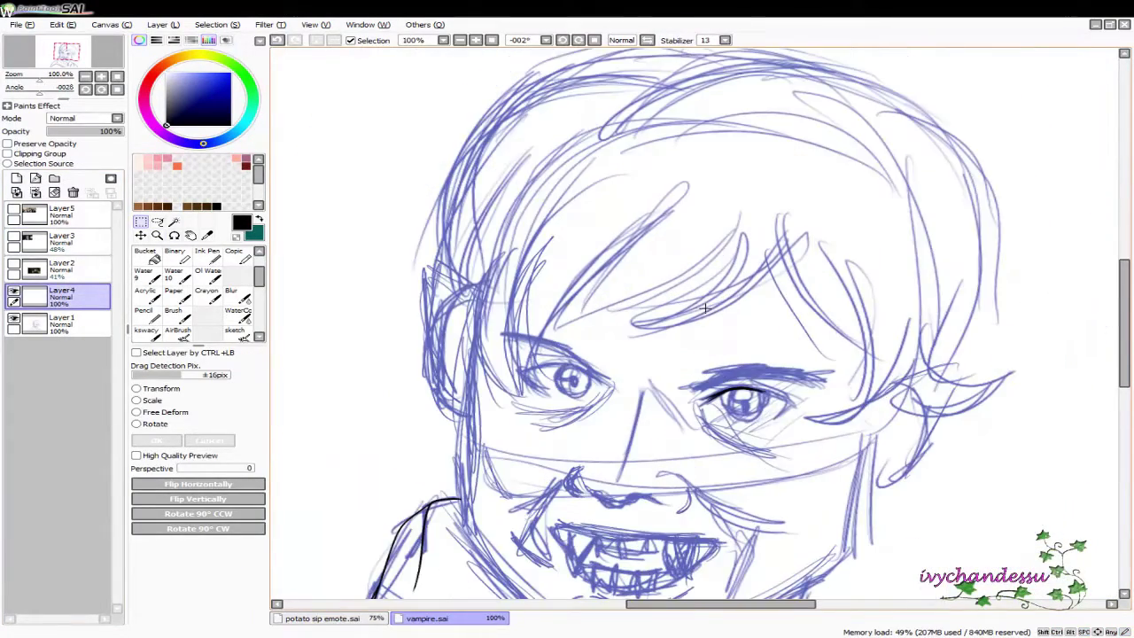
{"action": "key", "text": "ctrl+shift+n"}
{"action": "scroll", "coordinate": [607, 222], "scroll_direction": "up", "scroll_amount": 5}
{"action": "scroll", "coordinate": [488, 194], "scroll_direction": "down", "scroll_amount": 5}
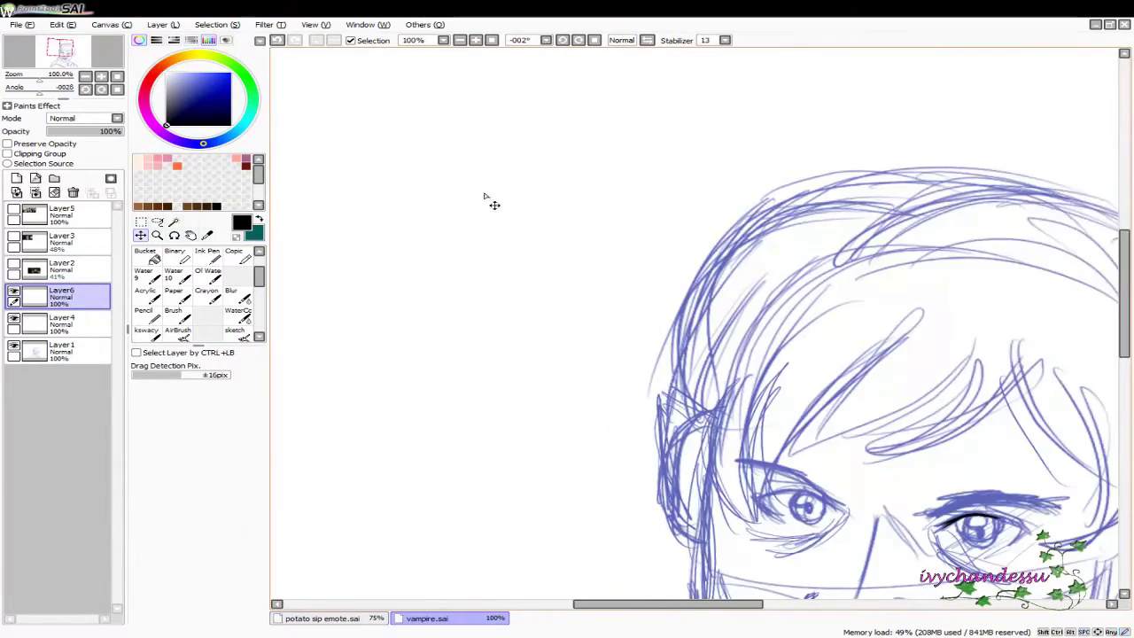
{"action": "scroll", "coordinate": [651, 283], "scroll_direction": "up", "scroll_amount": 2}
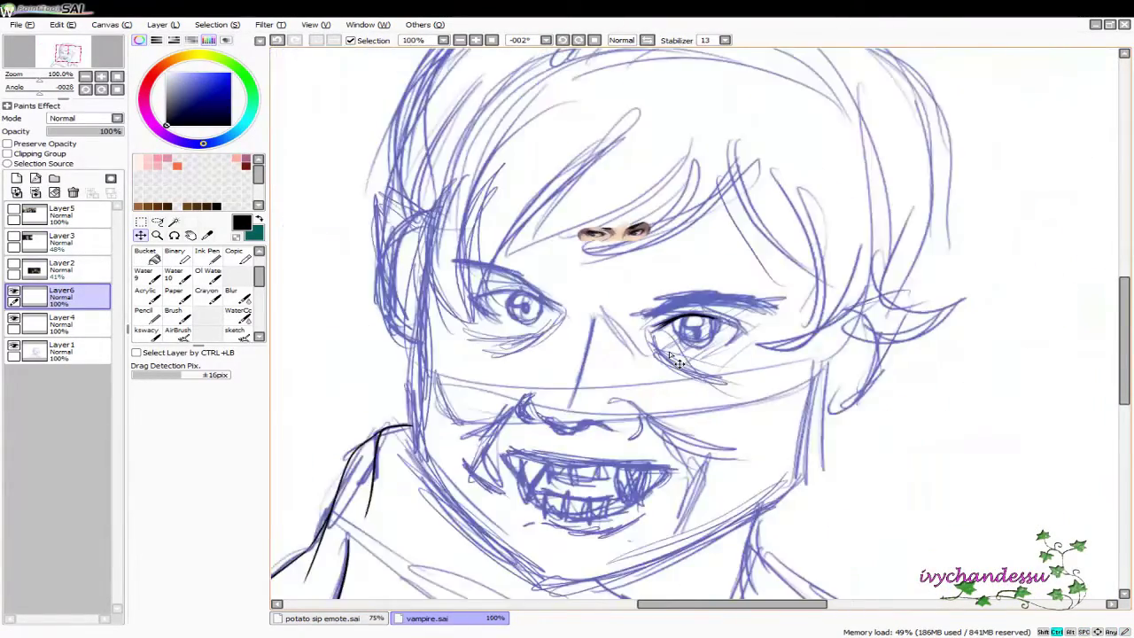
Move the copied eyes above the sketched eyes, then enlarge and slightly rotate them as a drawing reference
{"action": "left_click_drag", "start_coordinate": [636, 307], "coordinate": [763, 285]}
{"action": "key", "text": "ctrl+t"}
{"action": "left_click_drag", "start_coordinate": [633, 133], "coordinate": [876, 199]}
{"action": "left_click_drag", "start_coordinate": [697, 184], "coordinate": [617, 180]}
{"action": "left_click_drag", "start_coordinate": [925, 175], "coordinate": [924, 206]}
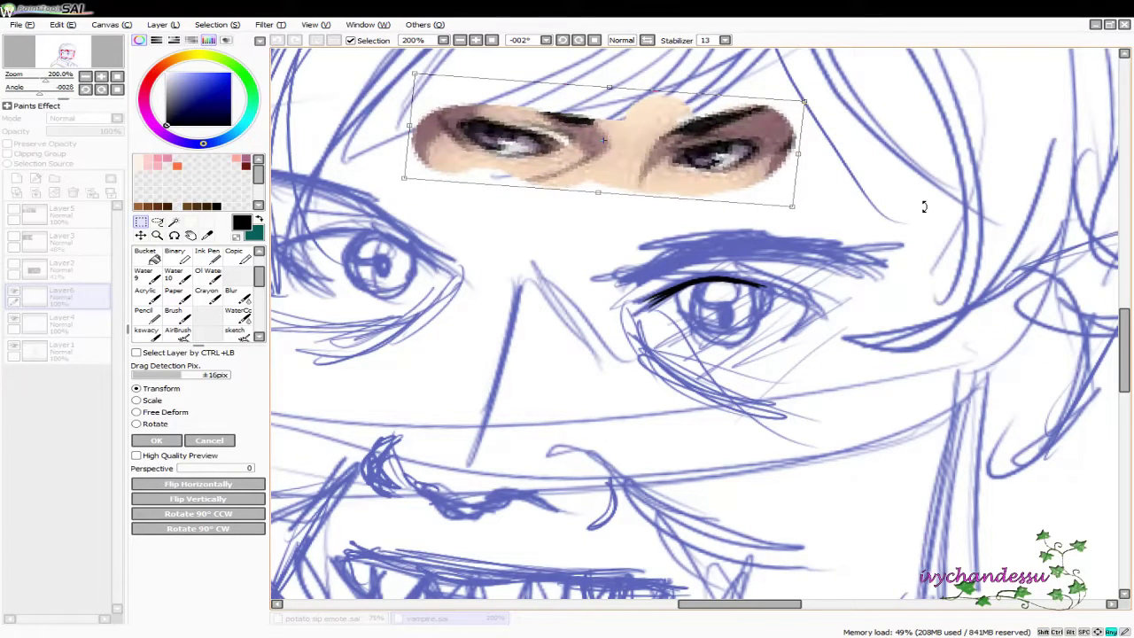
{"action": "key", "text": "Return"}
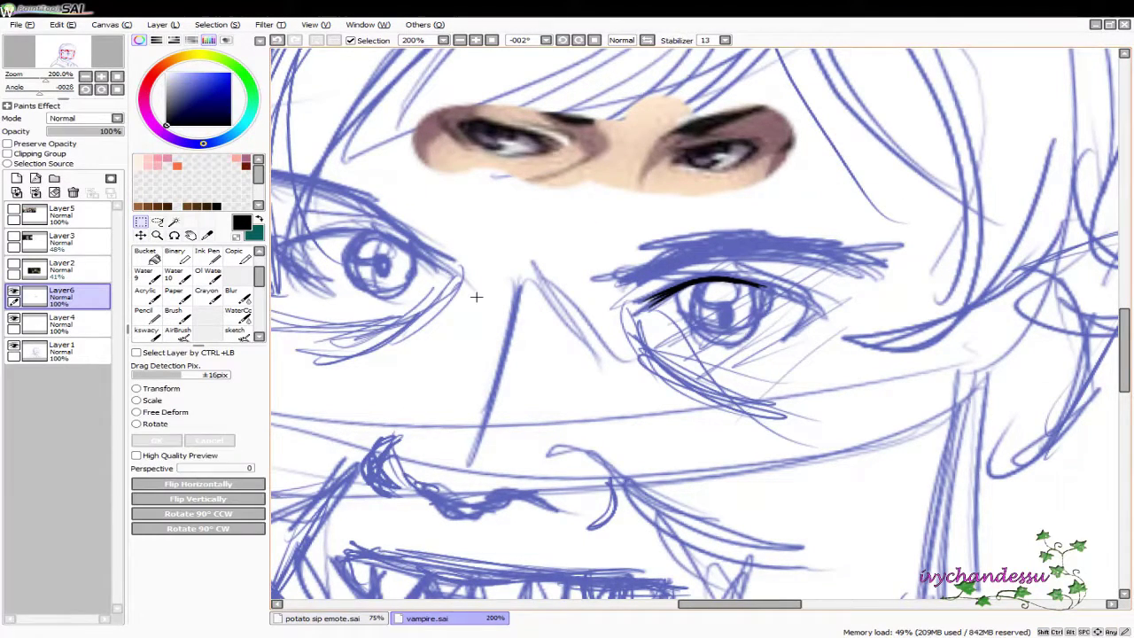
{"action": "scroll", "coordinate": [655, 260], "scroll_direction": "up", "scroll_amount": 2}
{"action": "left_click_drag", "start_coordinate": [655, 260], "coordinate": [835, 253]}
{"action": "key", "text": "n"}
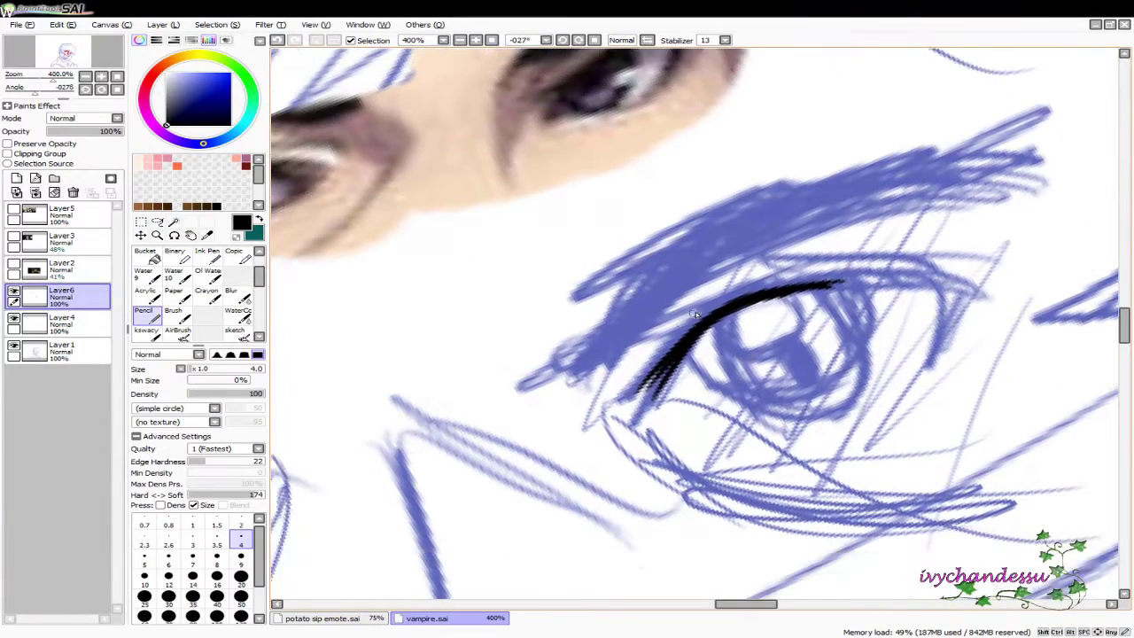
{"action": "key", "text": "ctrl+z"}
{"action": "mouse_move", "coordinate": [694, 403]}
{"action": "left_mouse_down"}
{"action": "mouse_move", "coordinate": [770, 401]}
{"action": "mouse_move", "coordinate": [877, 335]}
{"action": "left_mouse_up"}
{"action": "scroll", "coordinate": [782, 345], "scroll_direction": "up", "scroll_amount": 2}
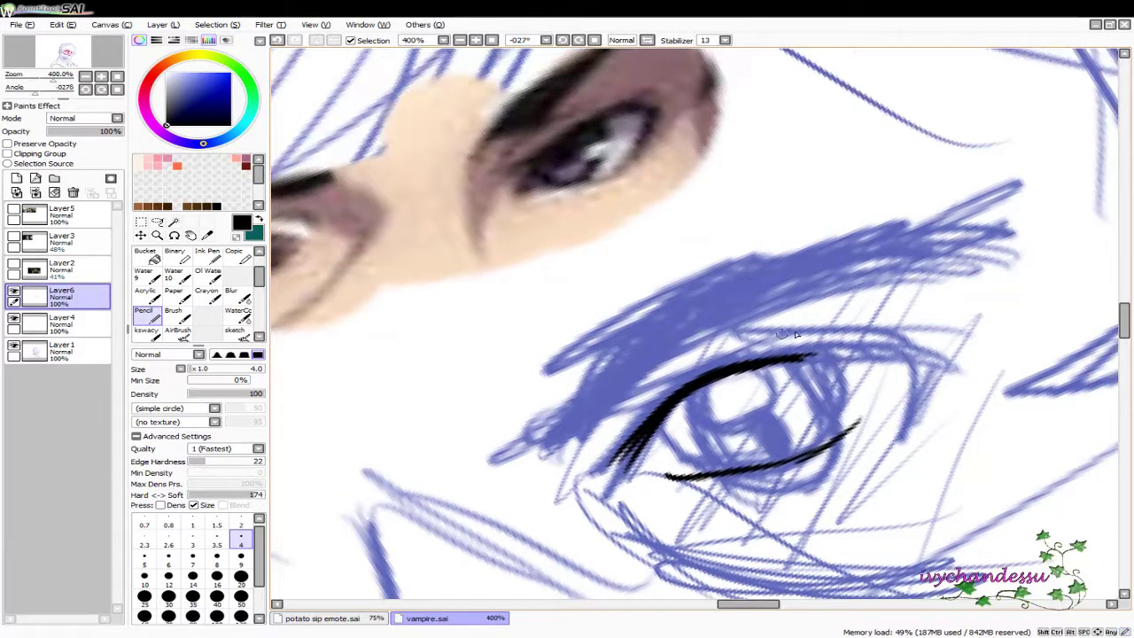
{"action": "key", "text": "e"}
{"action": "left_click", "coordinate": [14, 292]}
{"action": "left_click", "coordinate": [14, 293]}
{"action": "key", "text": "ctrl+z"}
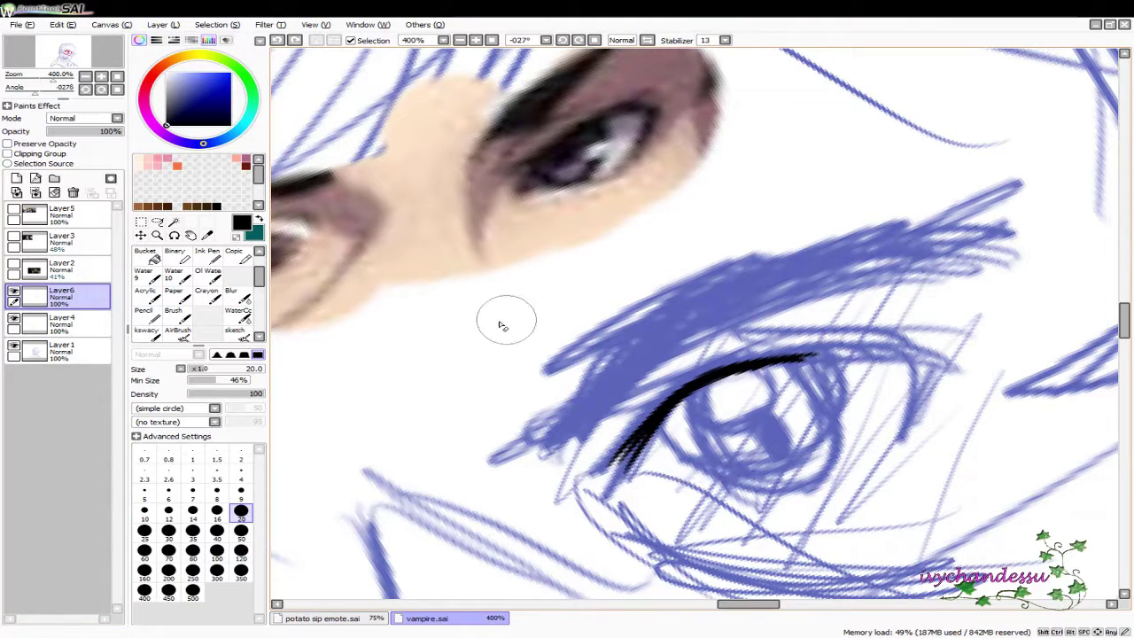
Make Layer4 the active layer and erase the black lash line of the eye on the viewer's right
{"action": "double_click", "coordinate": [15, 293]}
{"action": "left_click", "coordinate": [62, 324]}
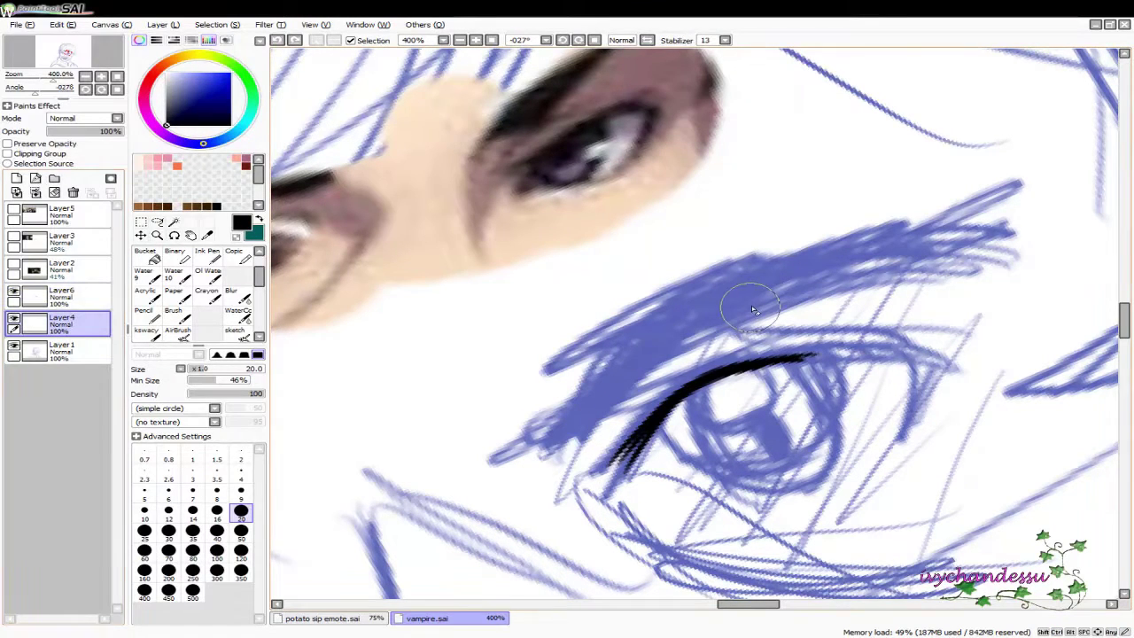
{"action": "left_click_drag", "start_coordinate": [797, 354], "coordinate": [605, 511]}
Ink a thick black upper lash line from the inner corner across the iris with the size 4 Pencil
{"action": "key", "text": "n"}
{"action": "left_click_drag", "start_coordinate": [700, 379], "coordinate": [639, 453]}
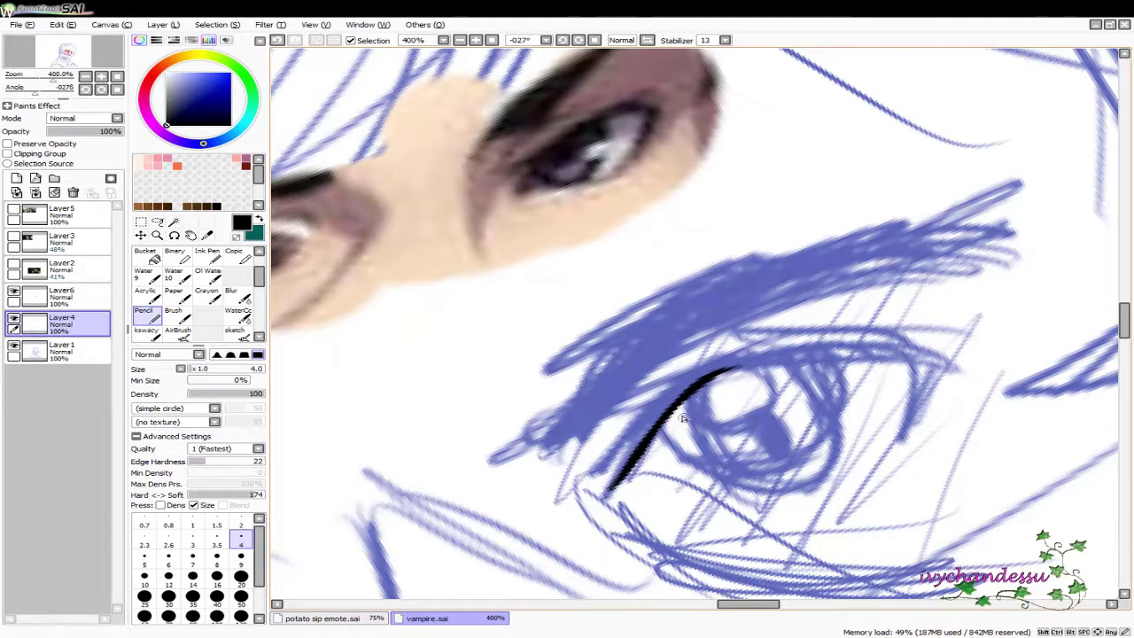
{"action": "left_click_drag", "start_coordinate": [733, 371], "coordinate": [631, 485]}
{"action": "key", "text": "ctrl+z"}
{"action": "key", "text": "ctrl+z"}
{"action": "mouse_move", "coordinate": [733, 368]}
{"action": "left_mouse_down"}
{"action": "mouse_move", "coordinate": [640, 473]}
{"action": "mouse_move", "coordinate": [652, 439]}
{"action": "mouse_move", "coordinate": [701, 388]}
{"action": "mouse_move", "coordinate": [666, 410]}
{"action": "left_mouse_up"}
{"action": "key", "text": "ctrl+z"}
{"action": "mouse_move", "coordinate": [885, 355]}
{"action": "left_mouse_down"}
{"action": "mouse_move", "coordinate": [974, 324]}
{"action": "mouse_move", "coordinate": [843, 319]}
{"action": "mouse_move", "coordinate": [762, 359]}
{"action": "mouse_move", "coordinate": [706, 401]}
{"action": "mouse_move", "coordinate": [666, 495]}
{"action": "left_mouse_up"}
{"action": "key", "text": "ctrl+z"}
{"action": "mouse_move", "coordinate": [794, 372]}
{"action": "left_mouse_down"}
{"action": "mouse_move", "coordinate": [832, 317]}
{"action": "mouse_move", "coordinate": [890, 291]}
{"action": "left_mouse_up"}
{"action": "key", "text": "ctrl+z"}
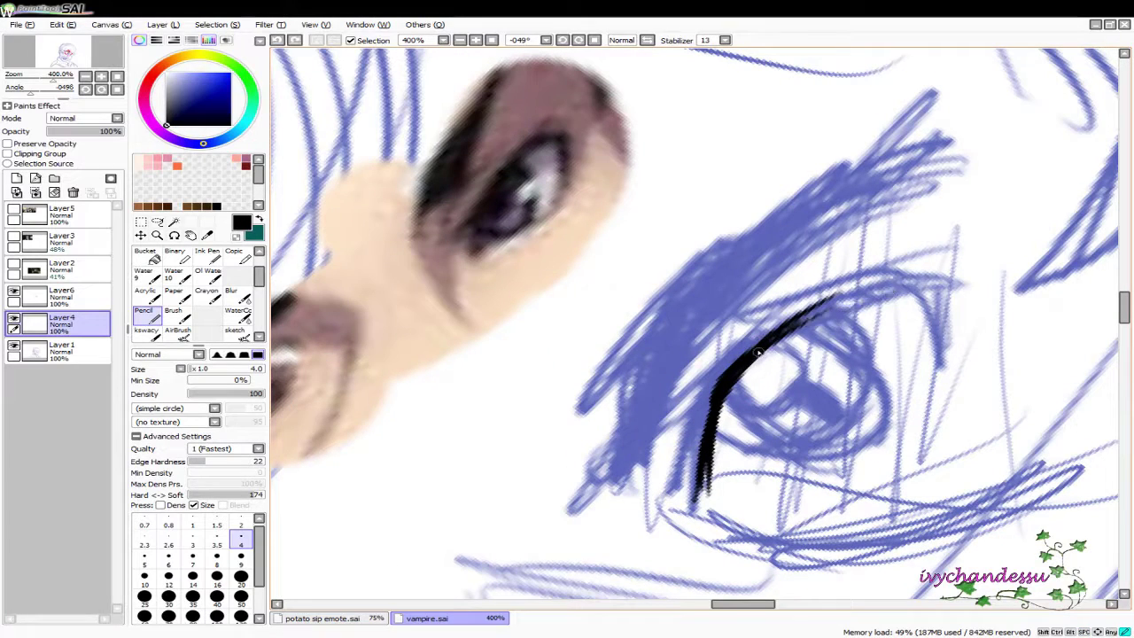
{"action": "left_click_drag", "start_coordinate": [781, 333], "coordinate": [889, 288]}
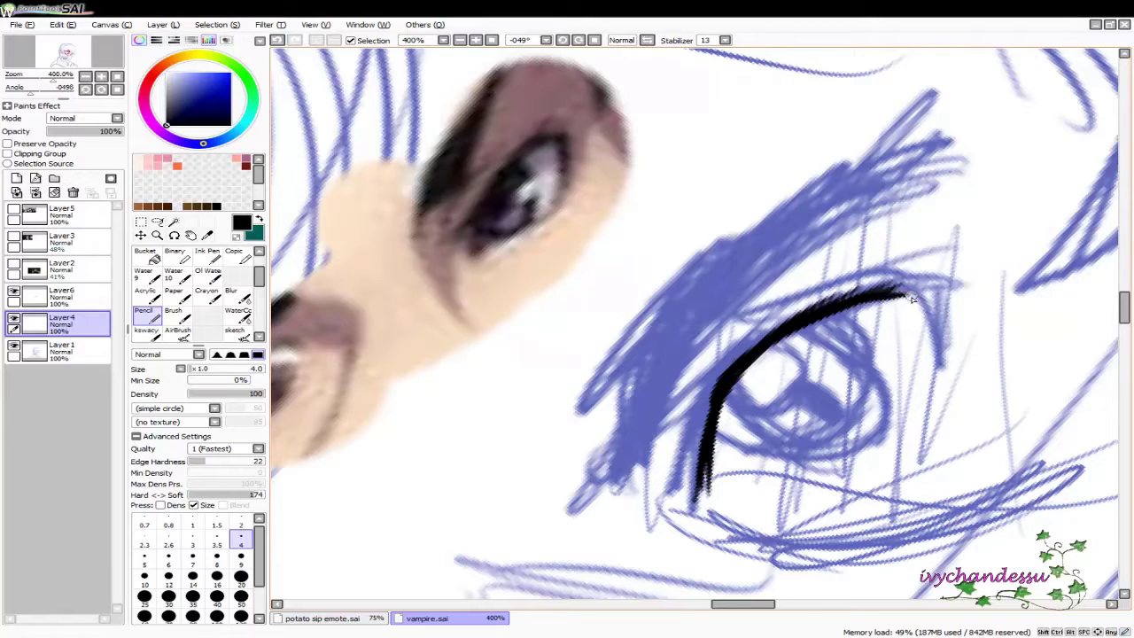
Bend the upper lash line down at the eye's outer corner and ink the lower lid line beneath the iris
{"action": "mouse_move", "coordinate": [891, 373]}
{"action": "left_mouse_down"}
{"action": "mouse_move", "coordinate": [929, 352]}
{"action": "mouse_move", "coordinate": [888, 305]}
{"action": "left_mouse_up"}
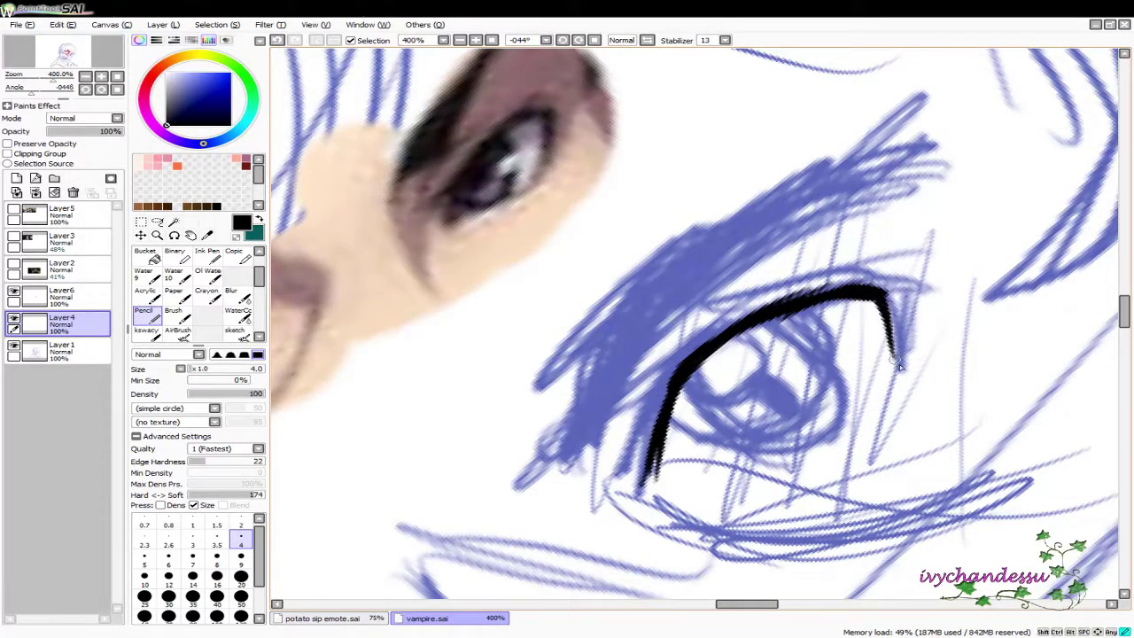
{"action": "left_click_drag", "start_coordinate": [837, 416], "coordinate": [838, 421]}
{"action": "left_click_drag", "start_coordinate": [759, 501], "coordinate": [705, 330]}
{"action": "scroll", "coordinate": [691, 331], "scroll_direction": "down", "scroll_amount": 3}
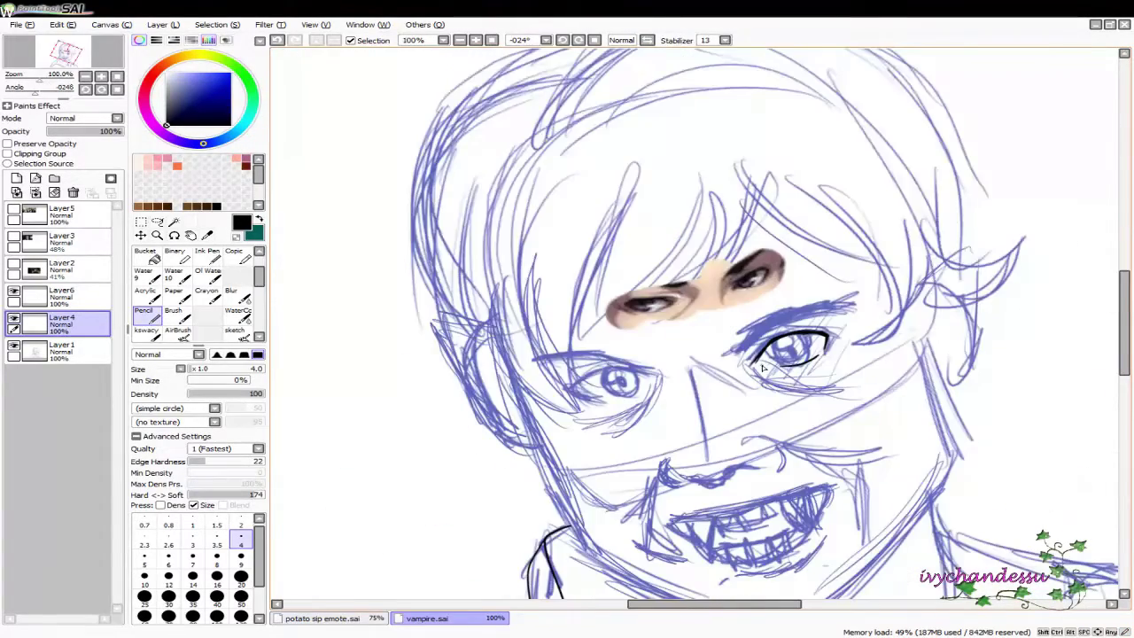
Paint a size 20 selection over the inked eye on the viewer's right and adjust its fit with a transform
{"action": "scroll", "coordinate": [691, 331], "scroll_direction": "up", "scroll_amount": 2}
{"action": "key", "text": "bracketright"}
{"action": "key", "text": "bracketright"}
{"action": "key", "text": "bracketright"}
{"action": "key", "text": "bracketright"}
{"action": "key", "text": "bracketright"}
{"action": "key", "text": "bracketright"}
{"action": "key", "text": "bracketright"}
{"action": "key", "text": "bracketright"}
{"action": "key", "text": "bracketright"}
{"action": "key", "text": "bracketright"}
{"action": "mouse_move", "coordinate": [793, 281]}
{"action": "left_mouse_down"}
{"action": "mouse_move", "coordinate": [823, 310]}
{"action": "mouse_move", "coordinate": [762, 346]}
{"action": "mouse_move", "coordinate": [877, 301]}
{"action": "mouse_move", "coordinate": [838, 358]}
{"action": "mouse_move", "coordinate": [866, 363]}
{"action": "mouse_move", "coordinate": [899, 311]}
{"action": "mouse_move", "coordinate": [850, 318]}
{"action": "mouse_move", "coordinate": [909, 329]}
{"action": "mouse_move", "coordinate": [903, 306]}
{"action": "left_mouse_up"}
{"action": "key", "text": "ctrl+t"}
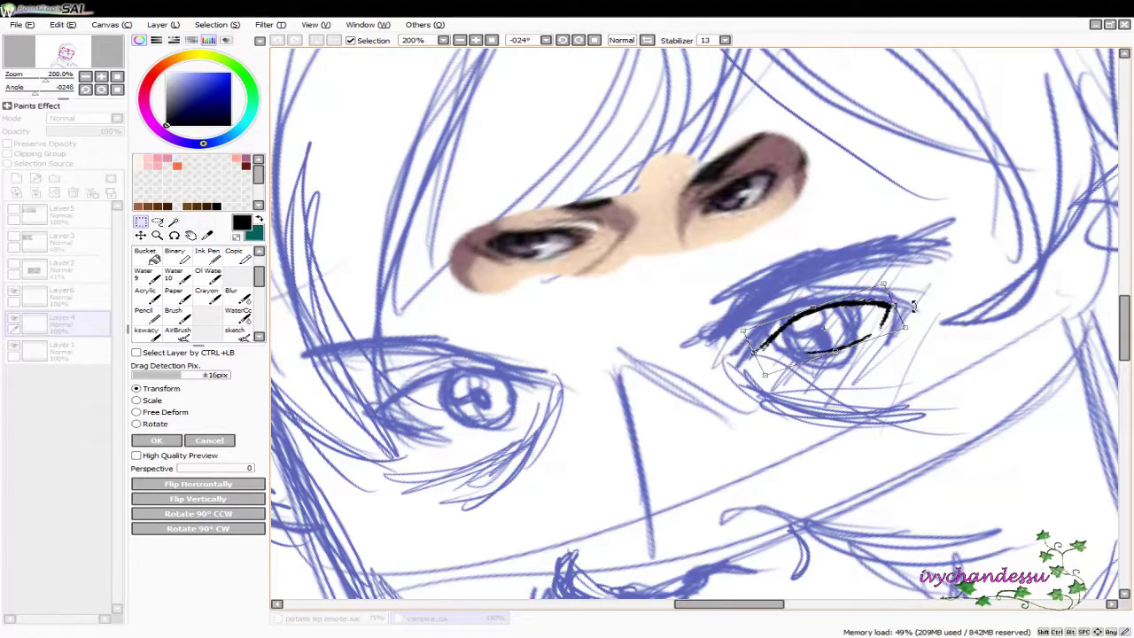
{"action": "key", "text": "Return"}
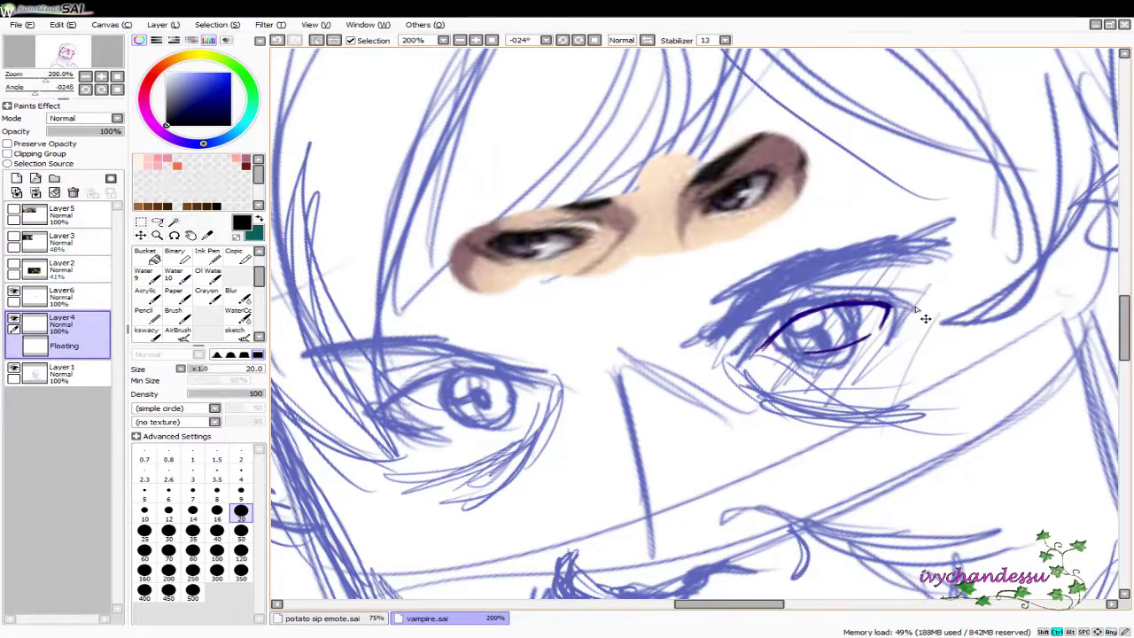
Paste a mirrored copy of the inked eye and rotate it into place over the sketched eye on the viewer's left
{"action": "key", "text": "ctrl+c"}
{"action": "key", "text": "ctrl+v"}
{"action": "left_click", "coordinate": [140, 235]}
{"action": "mouse_move", "coordinate": [788, 355]}
{"action": "left_mouse_down"}
{"action": "mouse_move", "coordinate": [599, 405]}
{"action": "mouse_move", "coordinate": [459, 416]}
{"action": "left_mouse_up"}
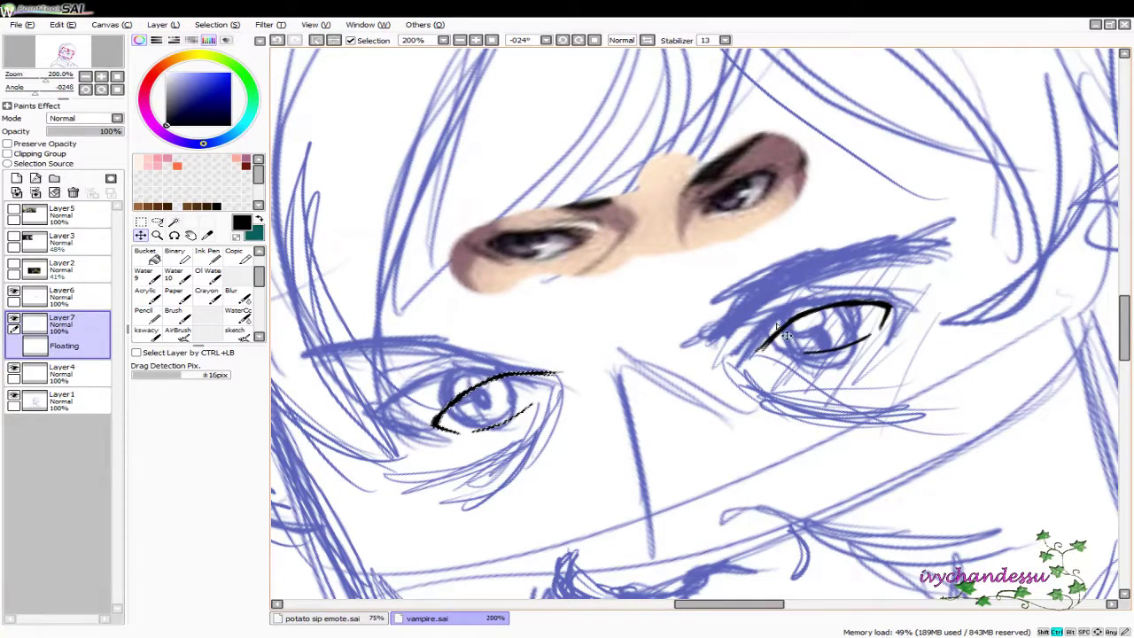
{"action": "key", "text": "ctrl+t"}
{"action": "left_click_drag", "start_coordinate": [494, 410], "coordinate": [485, 390]}
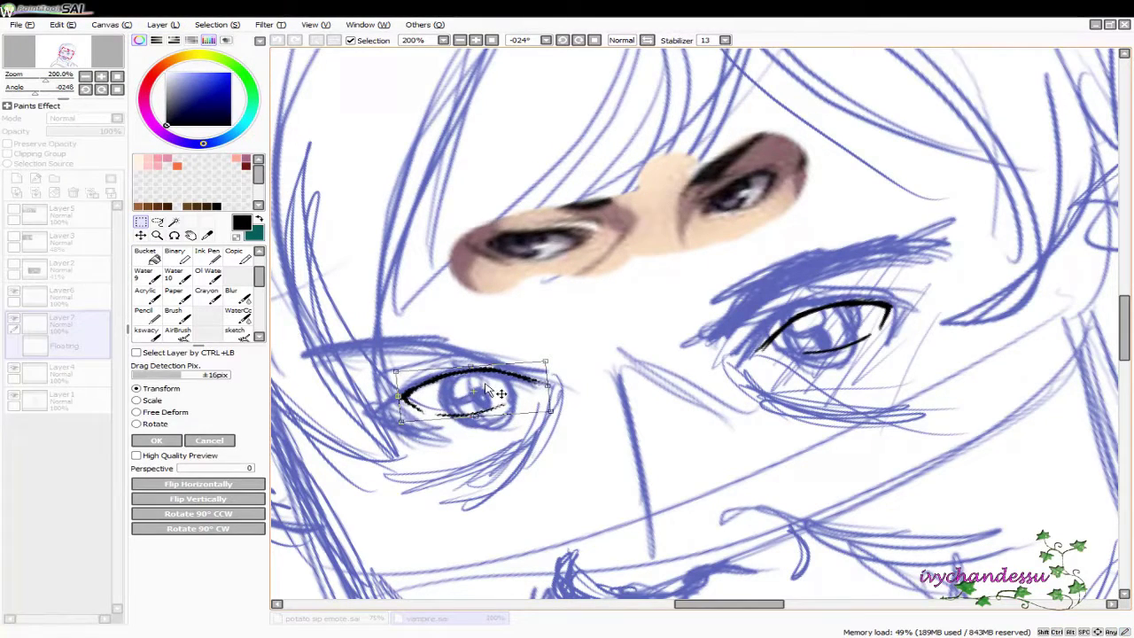
{"action": "key", "text": "Return"}
{"action": "left_click", "coordinate": [140, 221]}
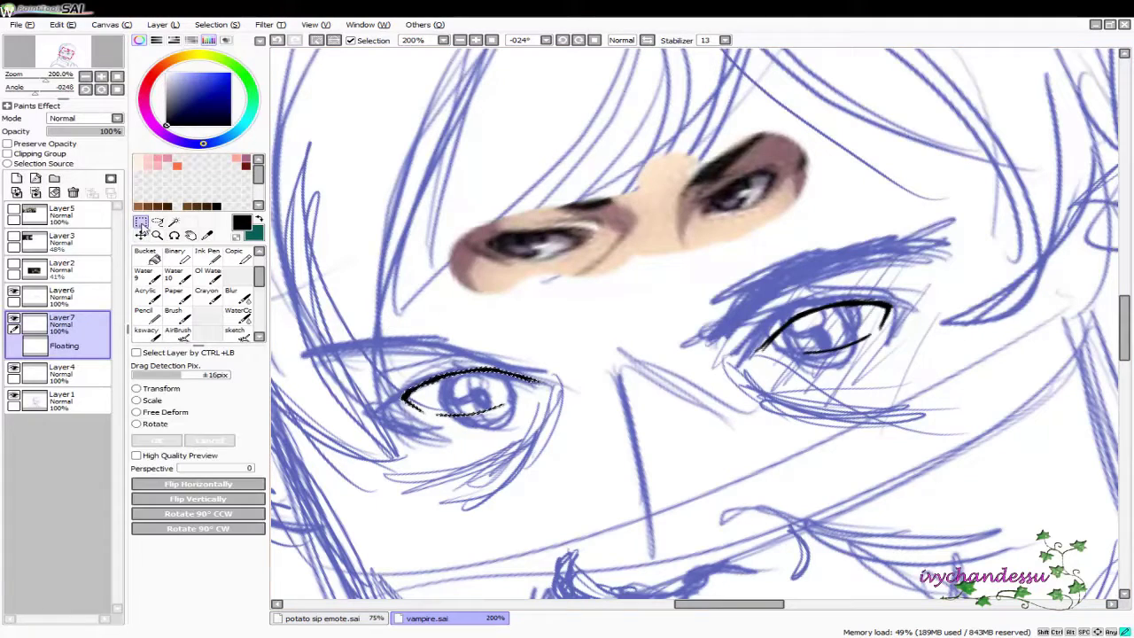
Make Layer6 active and ink the outline of the eyebrow on the viewer's right with the size 4 Pencil
{"action": "left_click", "coordinate": [66, 296]}
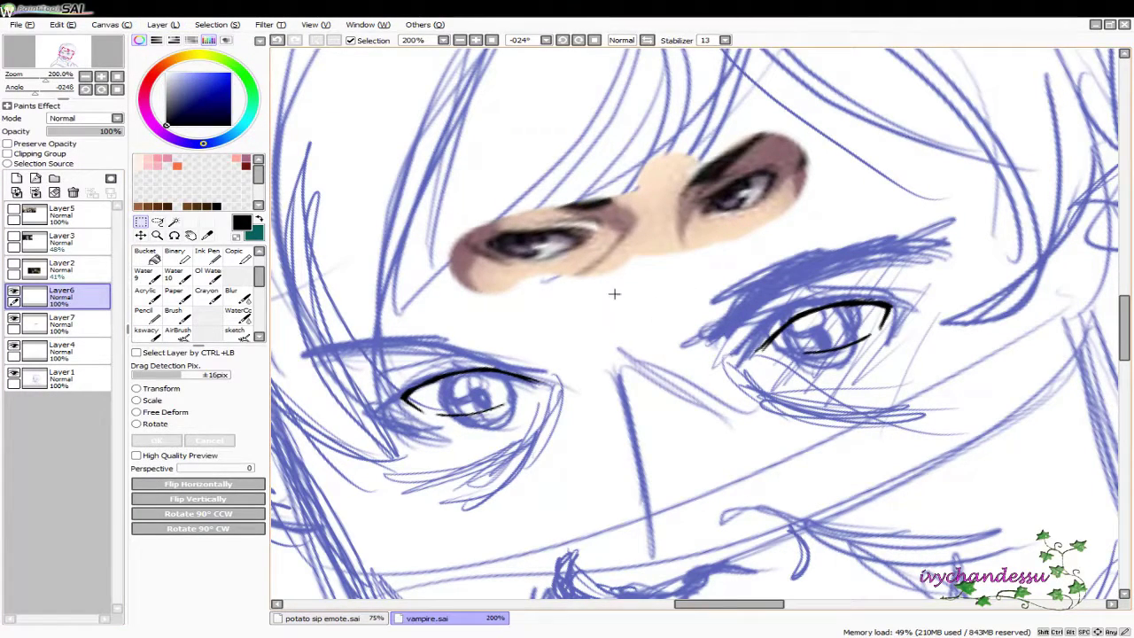
{"action": "key", "text": "n"}
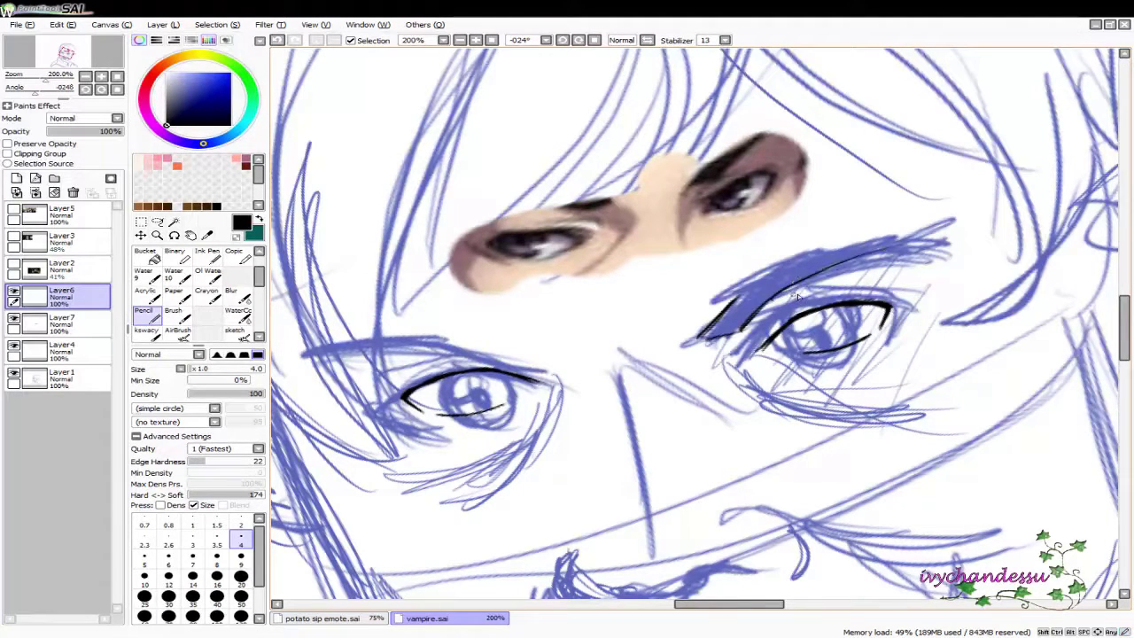
{"action": "key", "text": "ctrl+z"}
{"action": "left_click_drag", "start_coordinate": [779, 273], "coordinate": [904, 252]}
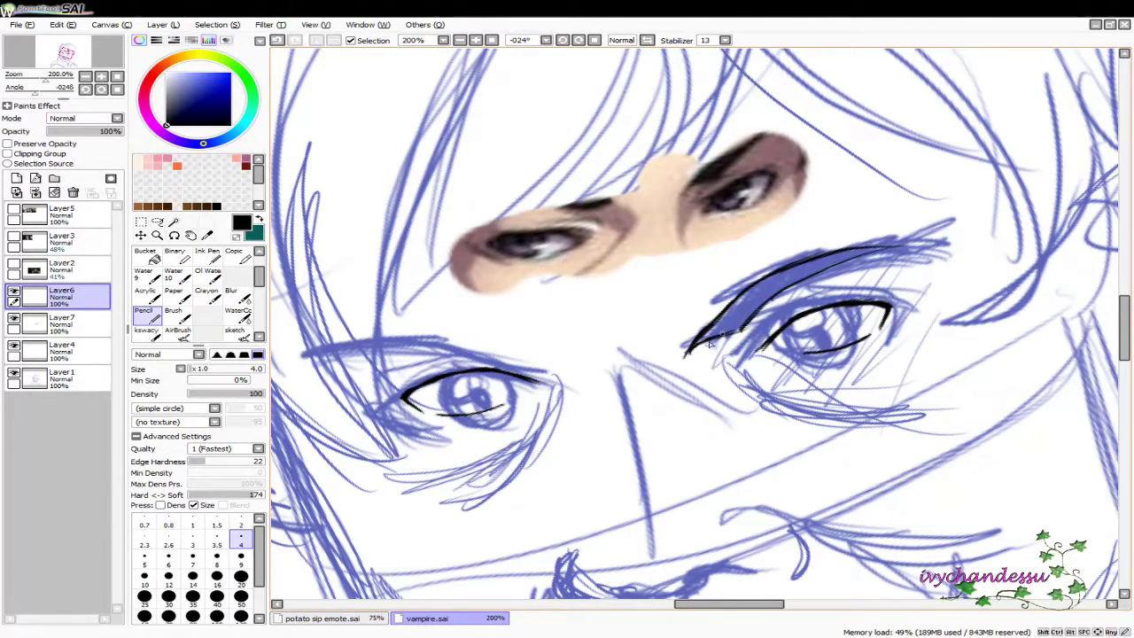
Refine the eyebrow outline by thickening its upper and lower edges and tapering them together at the tail
{"action": "scroll", "coordinate": [708, 345], "scroll_direction": "up", "scroll_amount": 2}
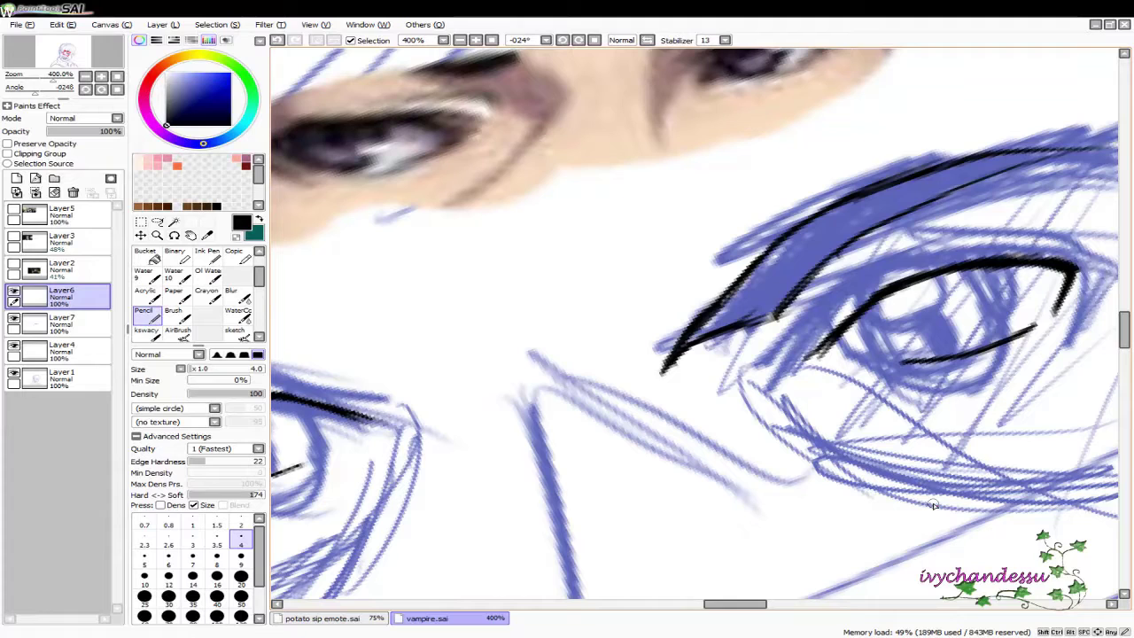
{"action": "left_click_drag", "start_coordinate": [767, 299], "coordinate": [637, 390]}
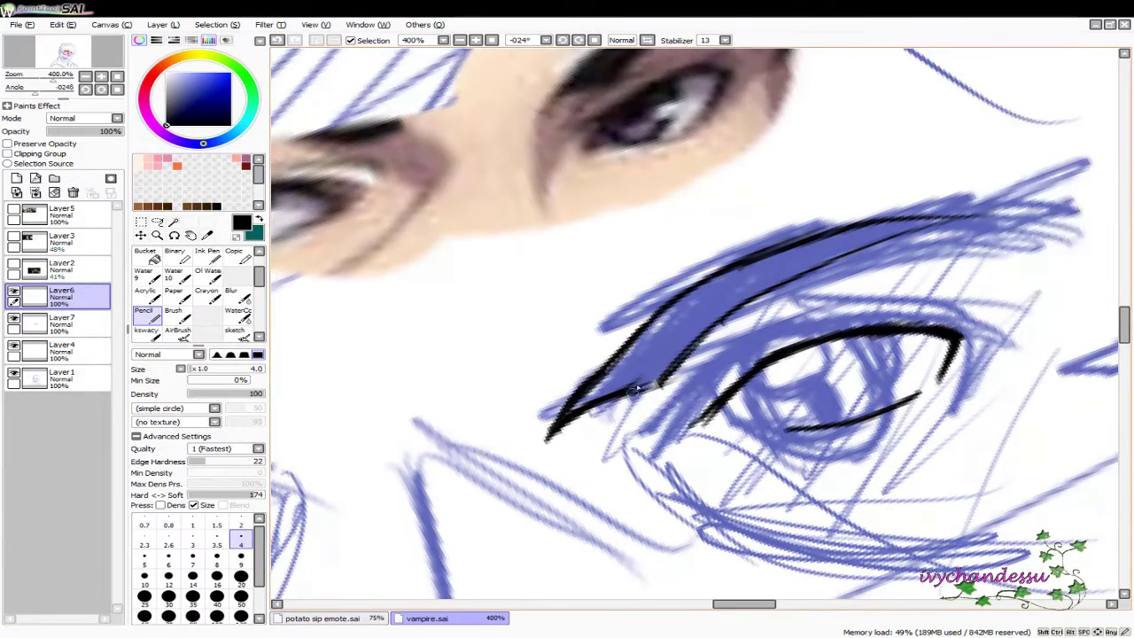
{"action": "left_click_drag", "start_coordinate": [839, 263], "coordinate": [952, 277]}
{"action": "left_click_drag", "start_coordinate": [691, 287], "coordinate": [813, 252]}
{"action": "mouse_move", "coordinate": [673, 305]}
{"action": "left_mouse_down"}
{"action": "mouse_move", "coordinate": [784, 259]}
{"action": "mouse_move", "coordinate": [694, 295]}
{"action": "mouse_move", "coordinate": [855, 245]}
{"action": "left_mouse_up"}
{"action": "left_click_drag", "start_coordinate": [726, 300], "coordinate": [850, 249]}
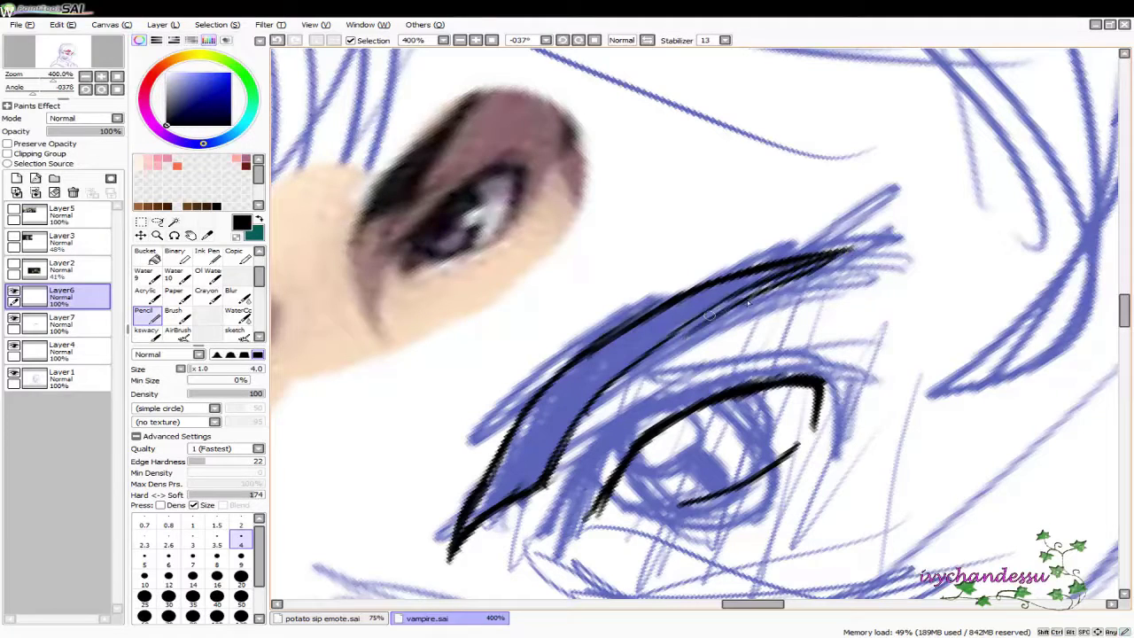
{"action": "mouse_move", "coordinate": [780, 287]}
{"action": "left_mouse_down"}
{"action": "mouse_move", "coordinate": [843, 228]}
{"action": "mouse_move", "coordinate": [707, 297]}
{"action": "mouse_move", "coordinate": [620, 397]}
{"action": "mouse_move", "coordinate": [649, 349]}
{"action": "left_mouse_up"}
{"action": "left_click_drag", "start_coordinate": [682, 296], "coordinate": [635, 367]}
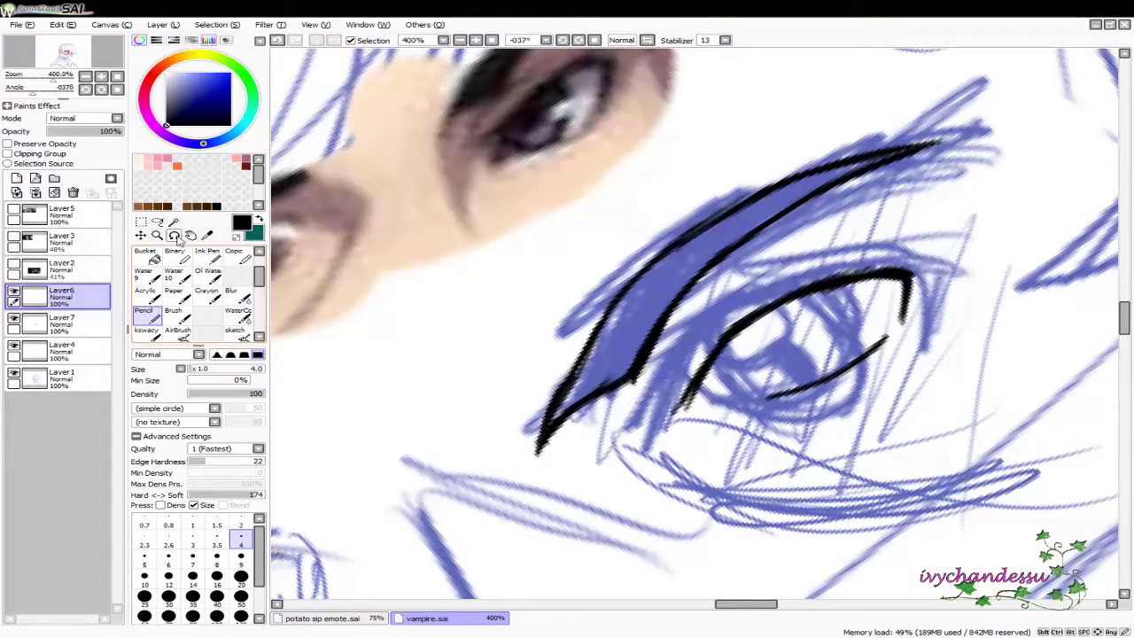
Select the inside of the eyebrow outline with the Magic Wand, fill it solid black and deselect
{"action": "left_click", "coordinate": [174, 222]}
{"action": "left_click", "coordinate": [645, 302]}
{"action": "key", "text": "b"}
{"action": "mouse_move", "coordinate": [868, 168]}
{"action": "left_mouse_down"}
{"action": "mouse_move", "coordinate": [797, 195]}
{"action": "mouse_move", "coordinate": [567, 399]}
{"action": "left_mouse_up"}
{"action": "key", "text": "ctrl+d"}
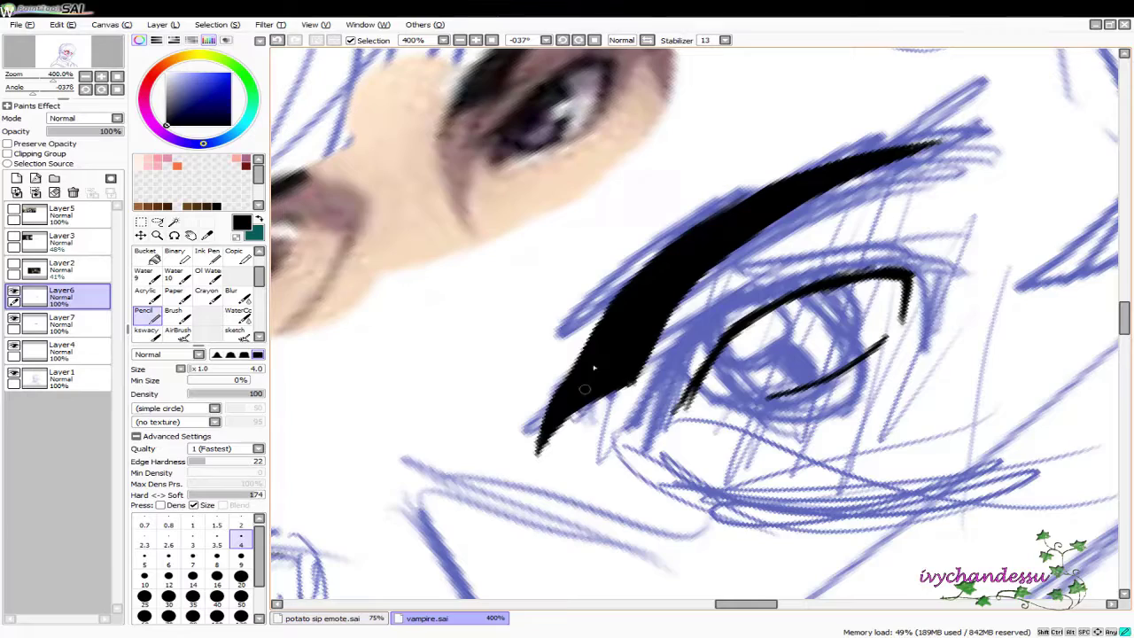
Paint a size 50 selection over the black eyebrow, copy it onto Layer8 and hide Layer6
{"action": "scroll", "coordinate": [734, 216], "scroll_direction": "down", "scroll_amount": 2}
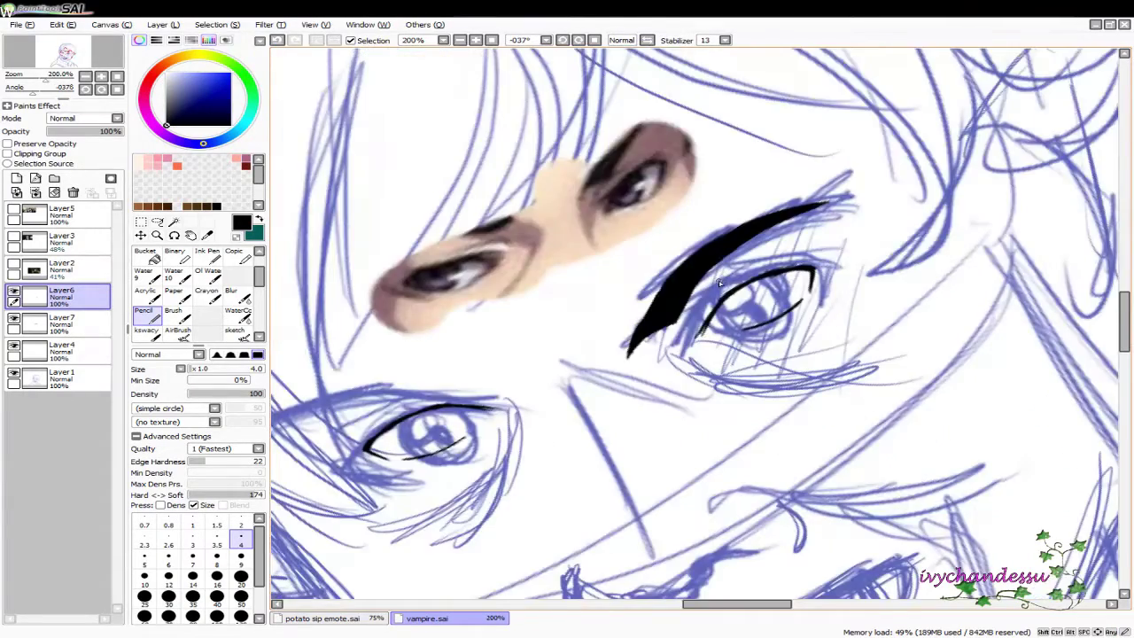
{"action": "left_click_drag", "start_coordinate": [727, 355], "coordinate": [726, 177]}
{"action": "key", "text": "e"}
{"action": "left_click", "coordinate": [241, 529]}
{"action": "mouse_move", "coordinate": [885, 55]}
{"action": "left_mouse_down"}
{"action": "mouse_move", "coordinate": [766, 90]}
{"action": "mouse_move", "coordinate": [712, 135]}
{"action": "mouse_move", "coordinate": [719, 162]}
{"action": "left_mouse_up"}
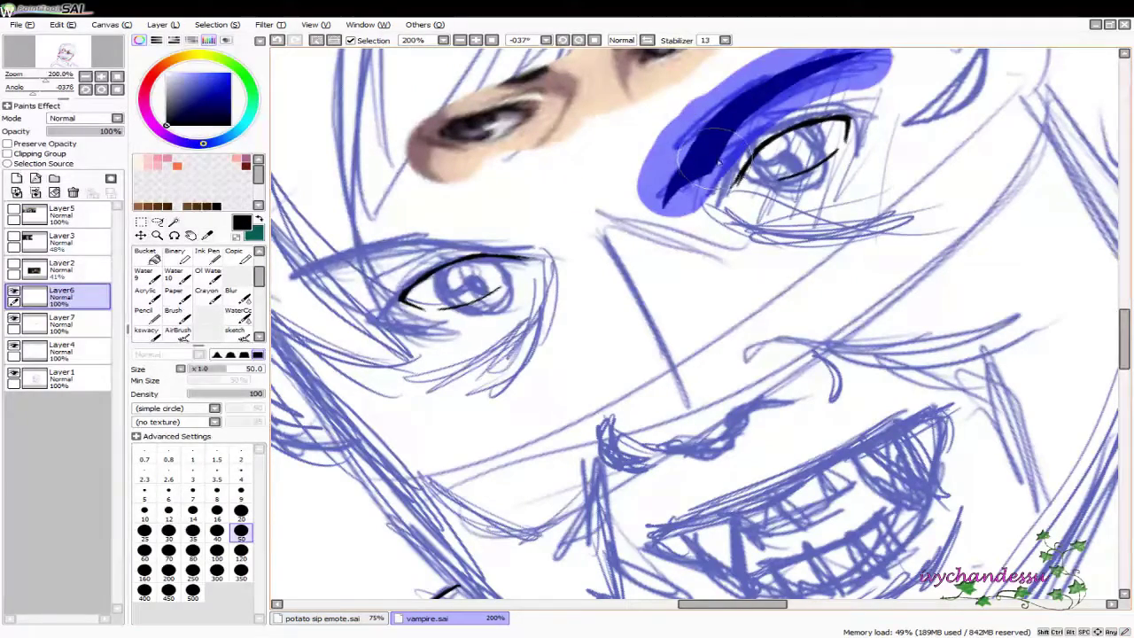
{"action": "key", "text": "ctrl+shift+n"}
{"action": "key", "text": "ctrl+shift+n"}
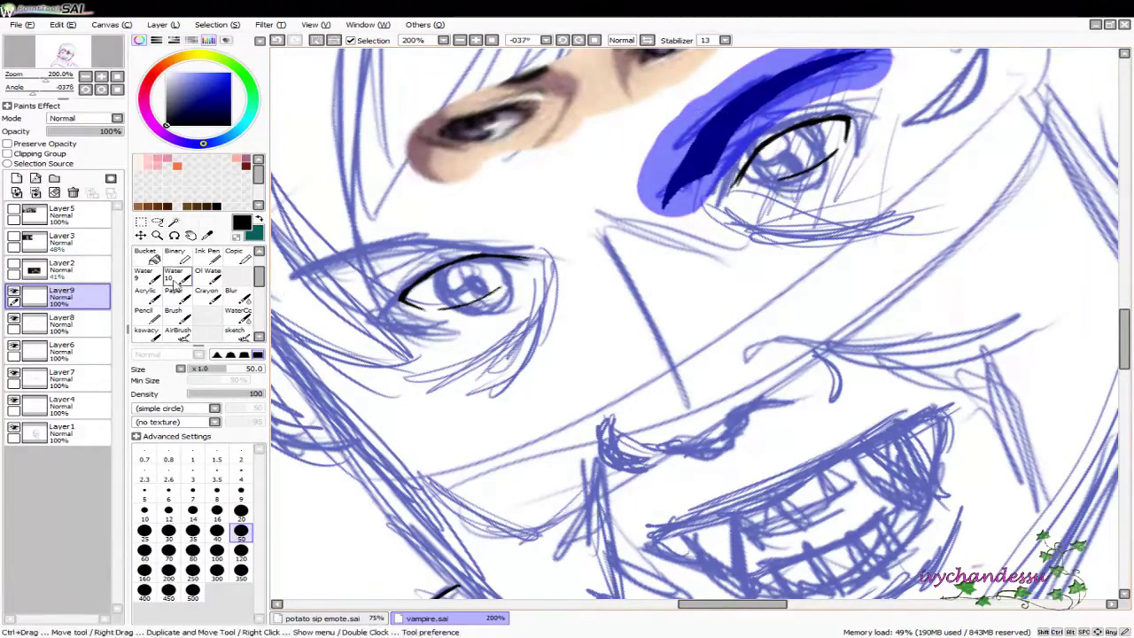
{"action": "left_click", "coordinate": [14, 324]}
{"action": "left_click", "coordinate": [13, 324]}
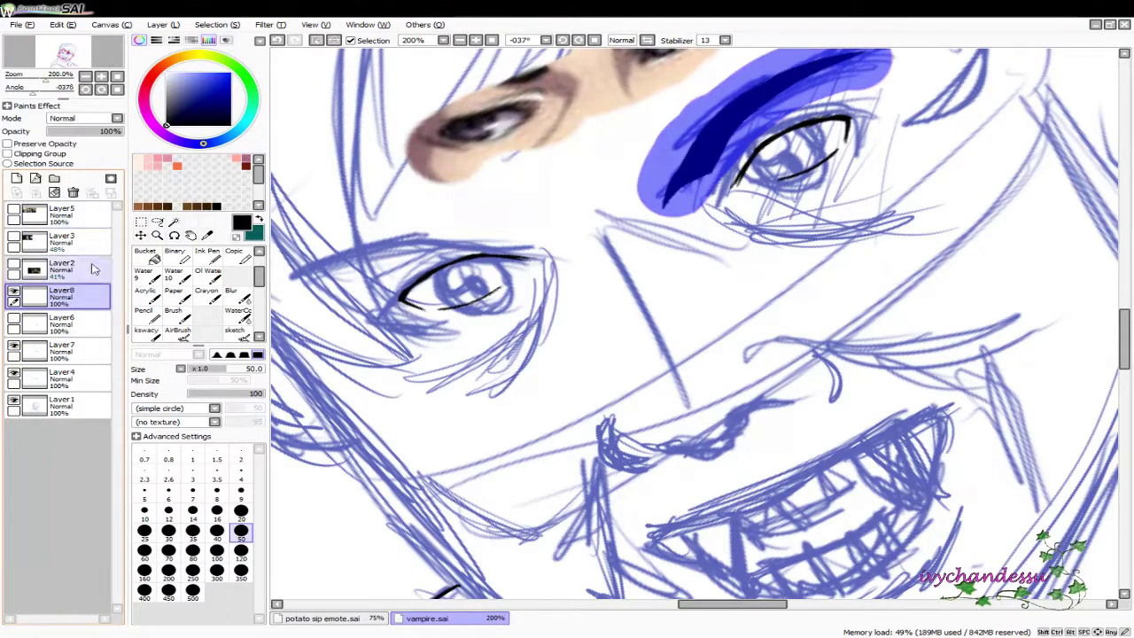
Place the copied eyebrow, mirrored and rotated, above the eye on the viewer's left, then show Layer6 again
{"action": "key", "text": "ctrl+t"}
{"action": "mouse_move", "coordinate": [754, 149]}
{"action": "left_mouse_down"}
{"action": "mouse_move", "coordinate": [496, 270]}
{"action": "mouse_move", "coordinate": [452, 264]}
{"action": "mouse_move", "coordinate": [381, 319]}
{"action": "mouse_move", "coordinate": [459, 262]}
{"action": "mouse_move", "coordinate": [565, 255]}
{"action": "mouse_move", "coordinate": [489, 285]}
{"action": "mouse_move", "coordinate": [479, 254]}
{"action": "mouse_move", "coordinate": [709, 332]}
{"action": "left_mouse_up"}
{"action": "left_click_drag", "start_coordinate": [496, 279], "coordinate": [466, 307]}
{"action": "mouse_move", "coordinate": [601, 286]}
{"action": "left_mouse_down"}
{"action": "mouse_move", "coordinate": [673, 248]}
{"action": "mouse_move", "coordinate": [645, 235]}
{"action": "left_mouse_up"}
{"action": "key", "text": "Return"}
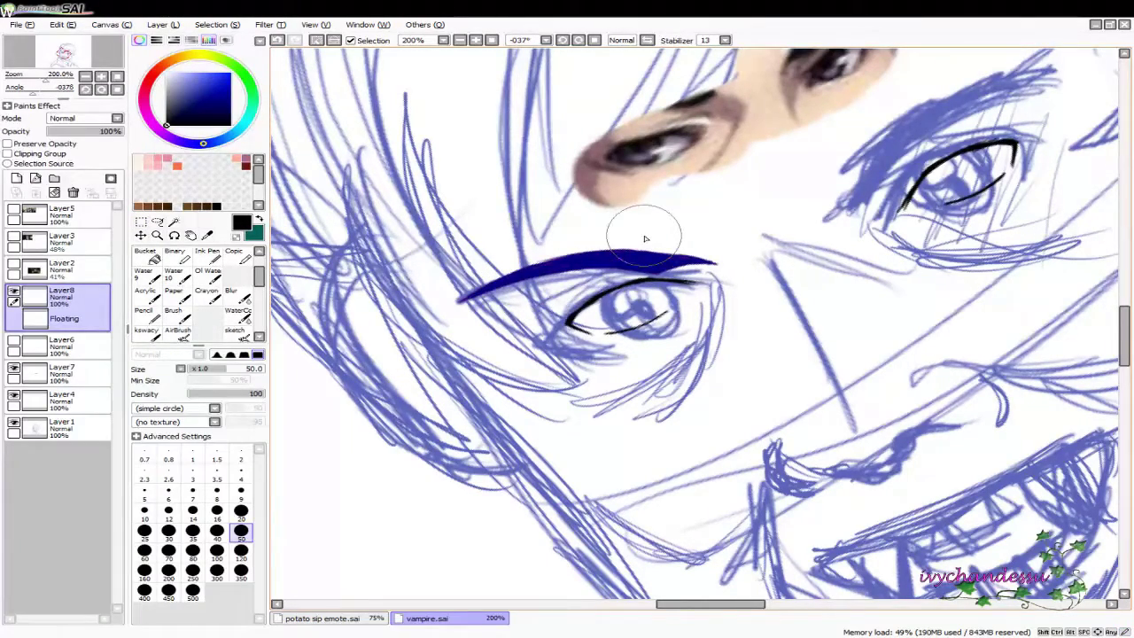
{"action": "left_click", "coordinate": [141, 235]}
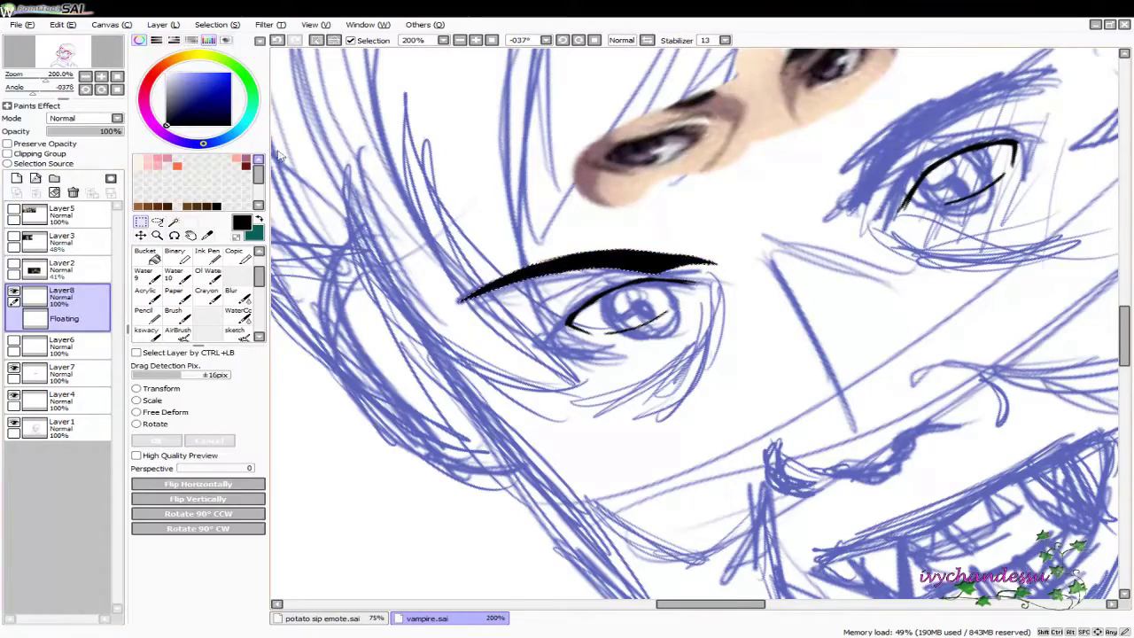
{"action": "left_click", "coordinate": [13, 320]}
{"action": "left_click", "coordinate": [53, 324]}
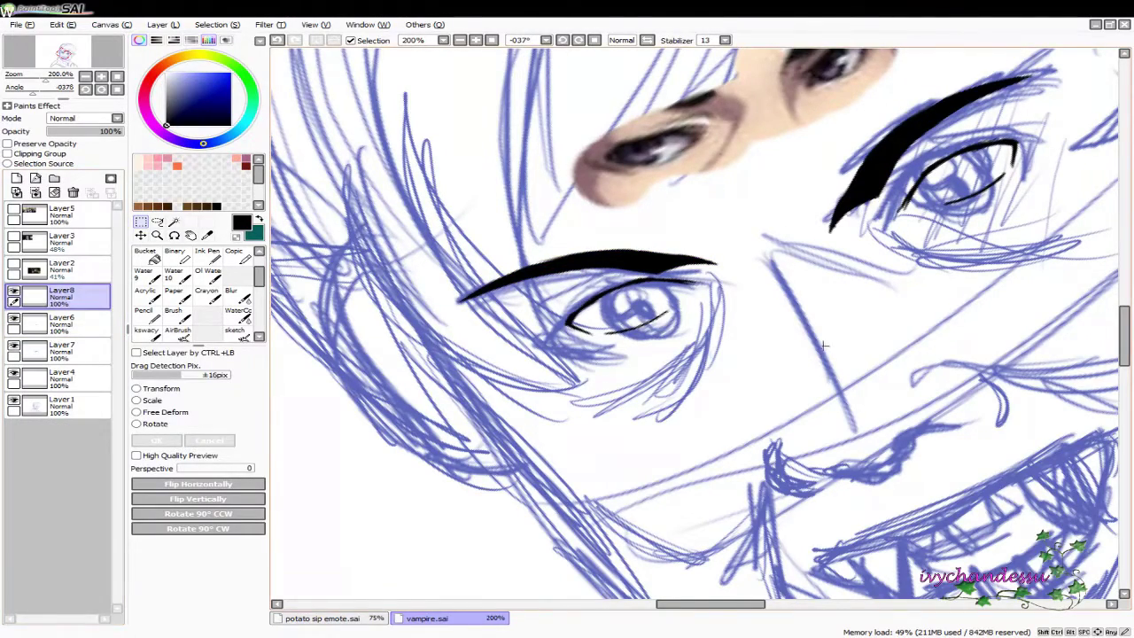
Transform the original eyebrow on Layer6 so it sits slightly higher and longer over the eye on the viewer's right
{"action": "left_click_drag", "start_coordinate": [770, 242], "coordinate": [580, 229]}
{"action": "key", "text": "ctrl+t"}
{"action": "scroll", "coordinate": [620, 213], "scroll_direction": "up", "scroll_amount": 2}
{"action": "mouse_move", "coordinate": [677, 190]}
{"action": "left_mouse_down"}
{"action": "mouse_move", "coordinate": [704, 181]}
{"action": "mouse_move", "coordinate": [695, 146]}
{"action": "mouse_move", "coordinate": [758, 146]}
{"action": "left_mouse_up"}
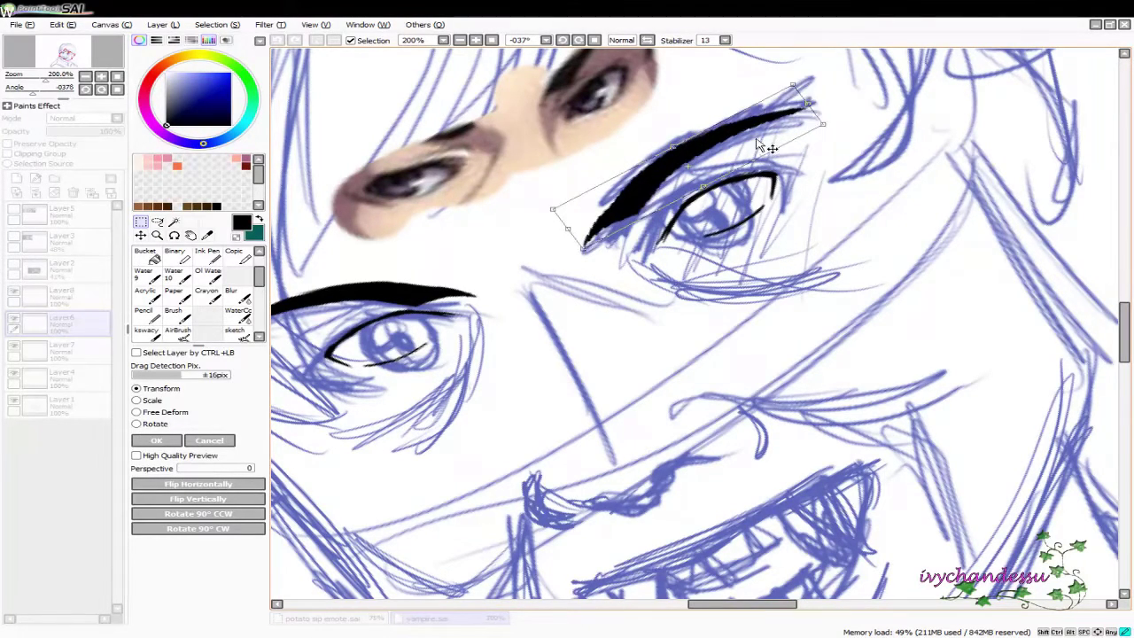
{"action": "key", "text": "Return"}
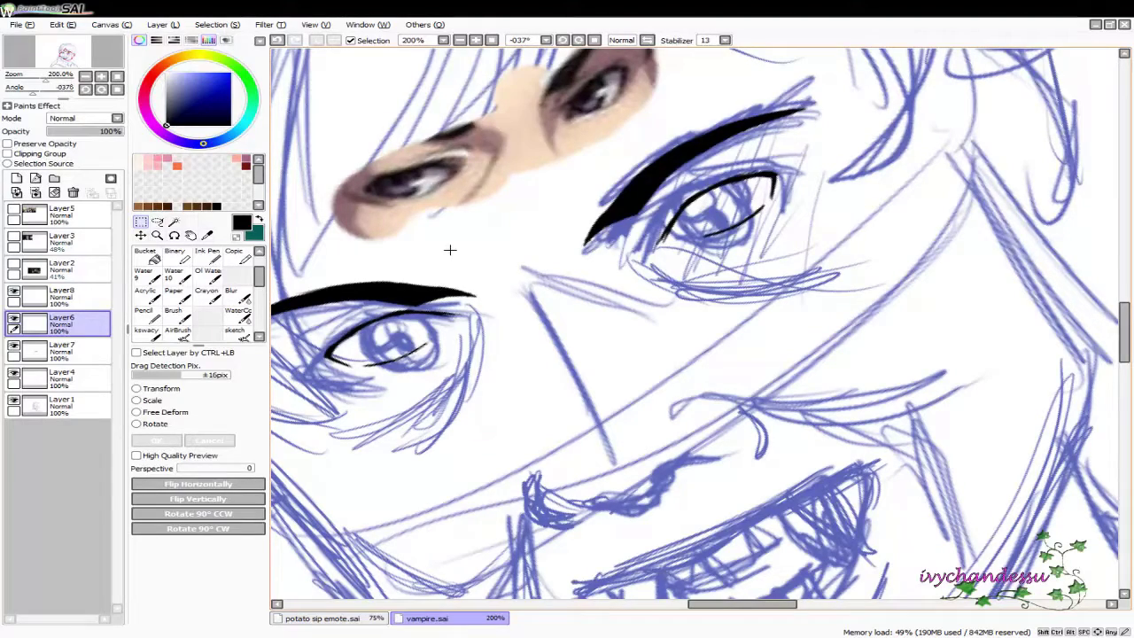
Hide the blue sketch and toggle the brow and eye layers to examine the line art and what each layer holds
{"action": "scroll", "coordinate": [450, 250], "scroll_direction": "down", "scroll_amount": 3}
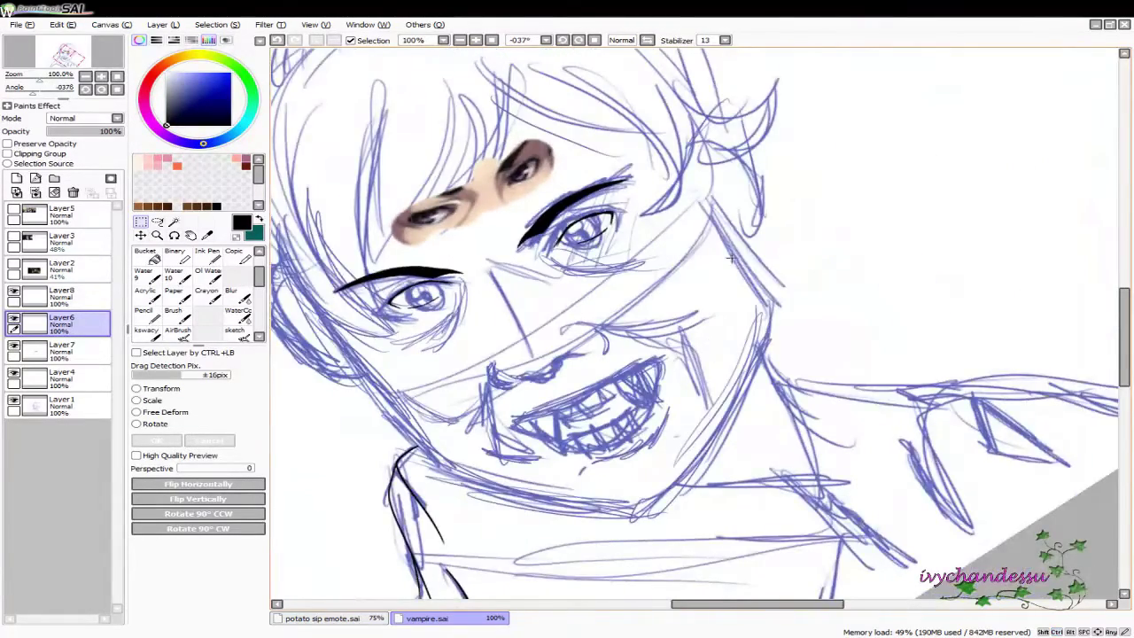
{"action": "left_click_drag", "start_coordinate": [731, 258], "coordinate": [620, 355]}
{"action": "left_click", "coordinate": [13, 403]}
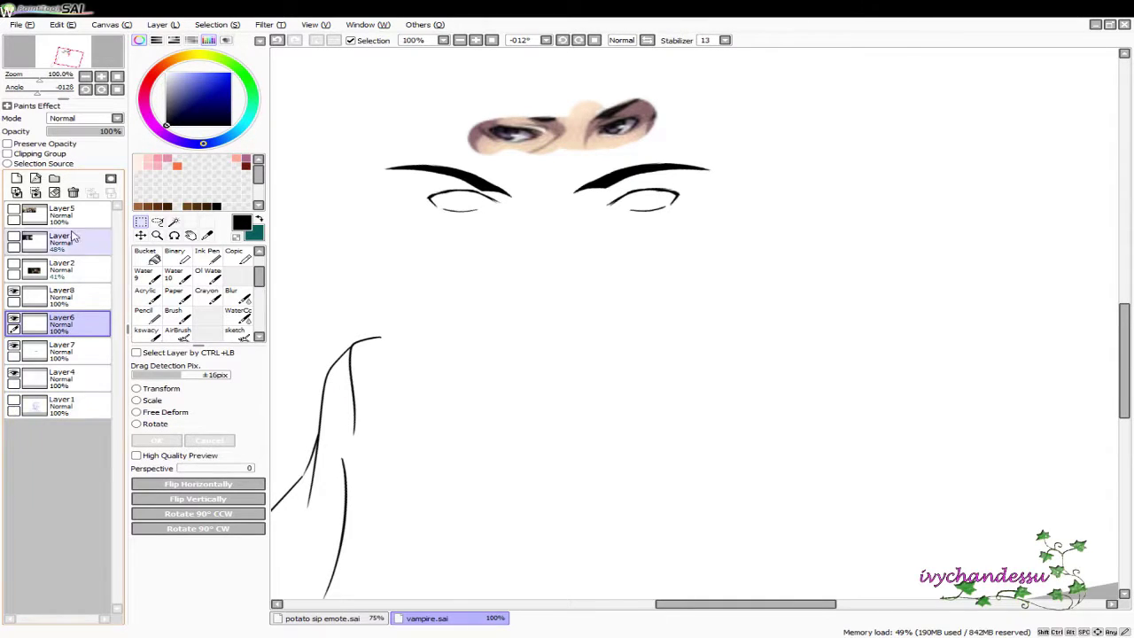
{"action": "left_click", "coordinate": [13, 293]}
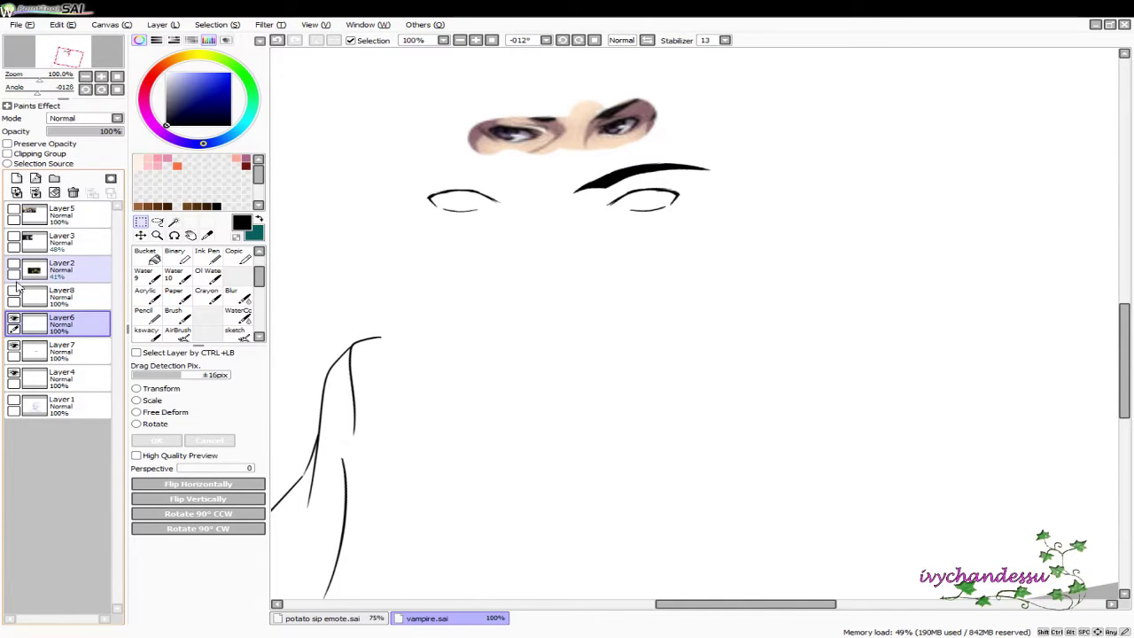
{"action": "left_click", "coordinate": [14, 293]}
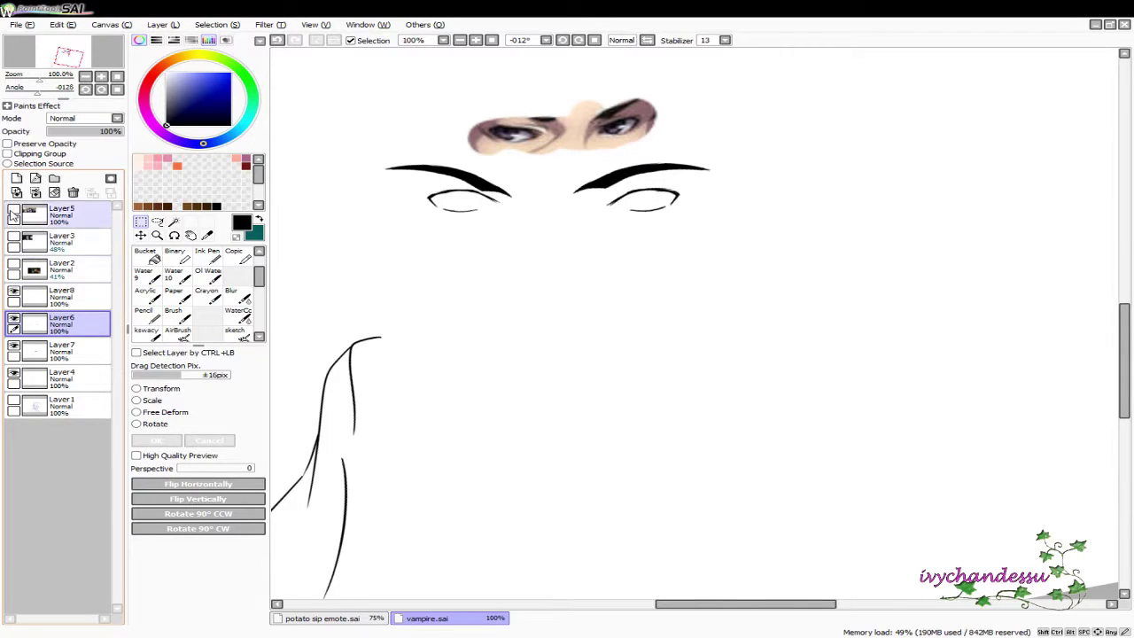
{"action": "left_click", "coordinate": [13, 319]}
{"action": "left_click", "coordinate": [13, 293]}
{"action": "left_click", "coordinate": [13, 345]}
{"action": "left_click", "coordinate": [14, 346]}
{"action": "left_click", "coordinate": [14, 321]}
{"action": "left_click", "coordinate": [13, 321]}
{"action": "left_click", "coordinate": [13, 321]}
{"action": "left_click", "coordinate": [13, 345]}
{"action": "left_click", "coordinate": [13, 346]}
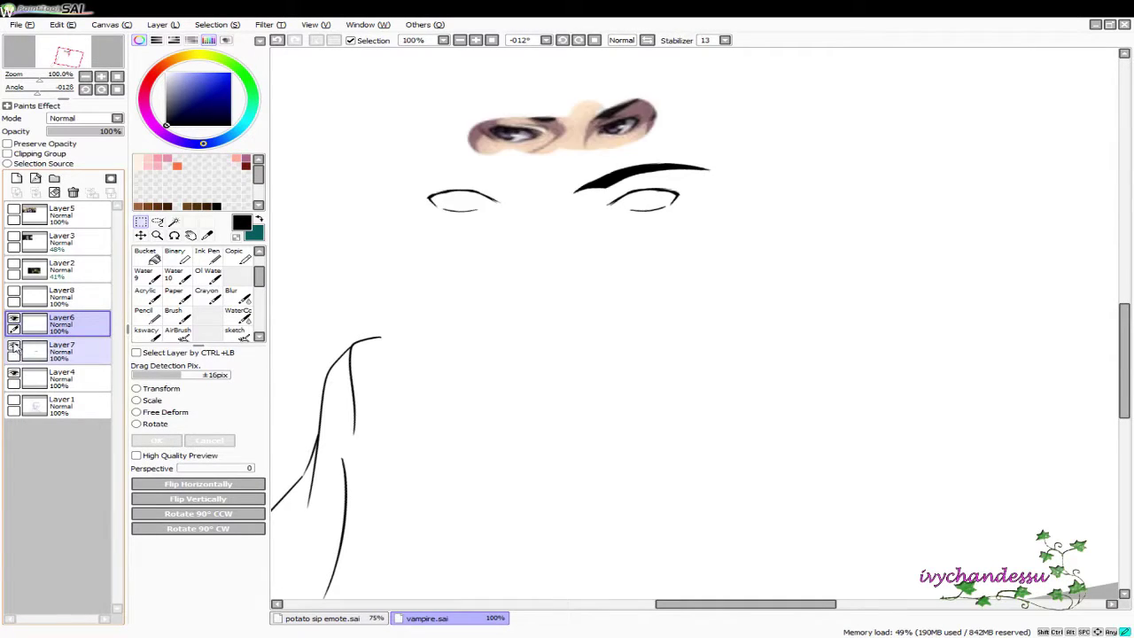
Move the mirrored eye from Layer7 onto its own new layer, then hide Layer7 and put it at the top of the stack
{"action": "left_click", "coordinate": [35, 350]}
{"action": "left_click", "coordinate": [158, 312]}
{"action": "mouse_move", "coordinate": [496, 196]}
{"action": "left_mouse_down"}
{"action": "mouse_move", "coordinate": [425, 208]}
{"action": "mouse_move", "coordinate": [467, 241]}
{"action": "left_mouse_up"}
{"action": "key", "text": "Delete"}
{"action": "key", "text": "ctrl+v"}
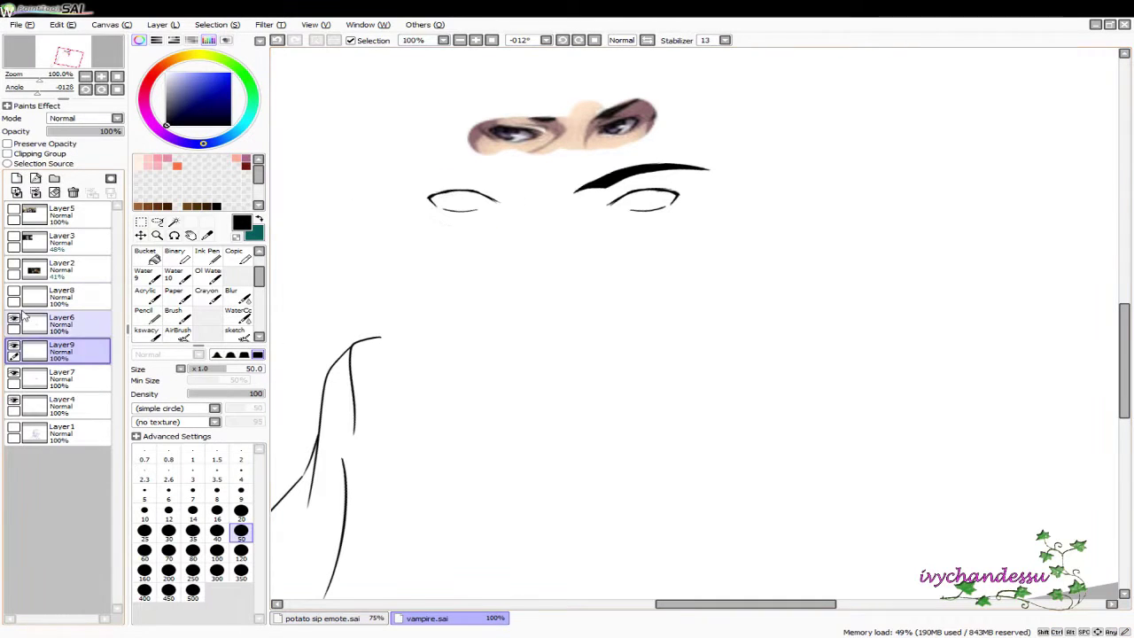
{"action": "left_click", "coordinate": [13, 374]}
{"action": "left_click_drag", "start_coordinate": [27, 379], "coordinate": [27, 214]}
Show Layer8 with the sketch hidden and merge all visible line art layers into one
{"action": "left_click", "coordinate": [14, 432]}
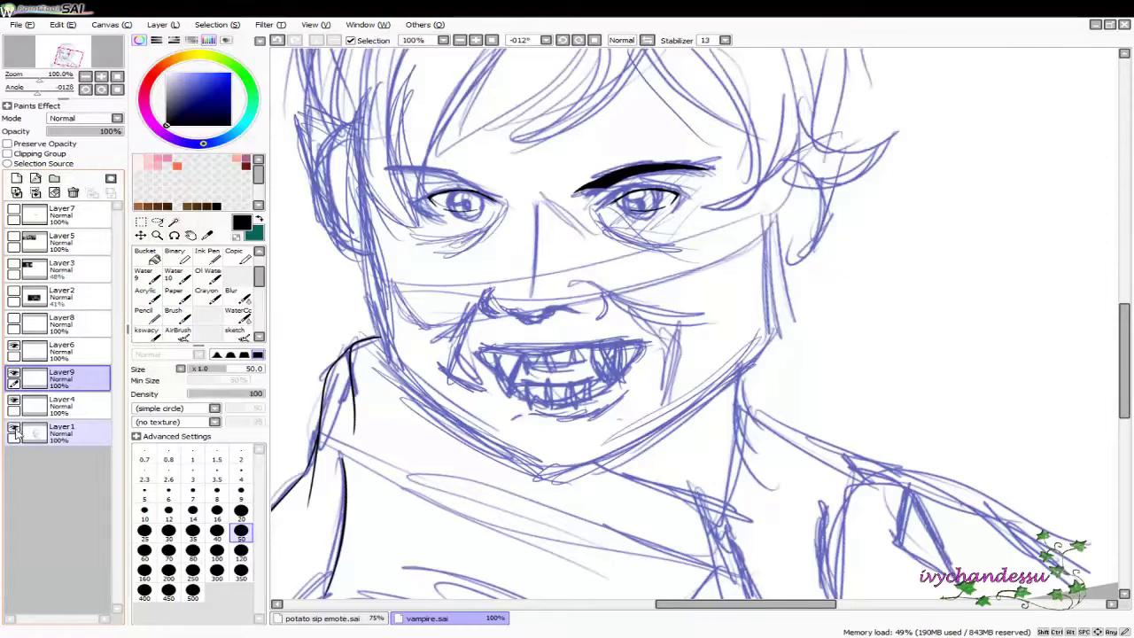
{"action": "left_click", "coordinate": [14, 318]}
{"action": "left_click", "coordinate": [14, 430]}
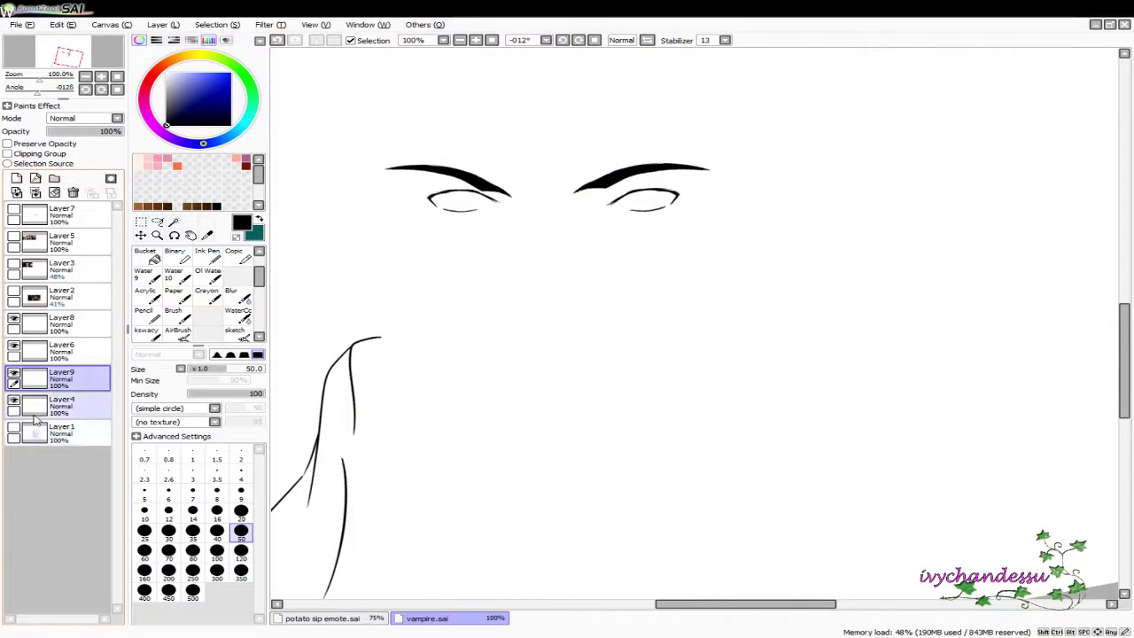
{"action": "left_click", "coordinate": [14, 403]}
{"action": "left_click", "coordinate": [13, 405]}
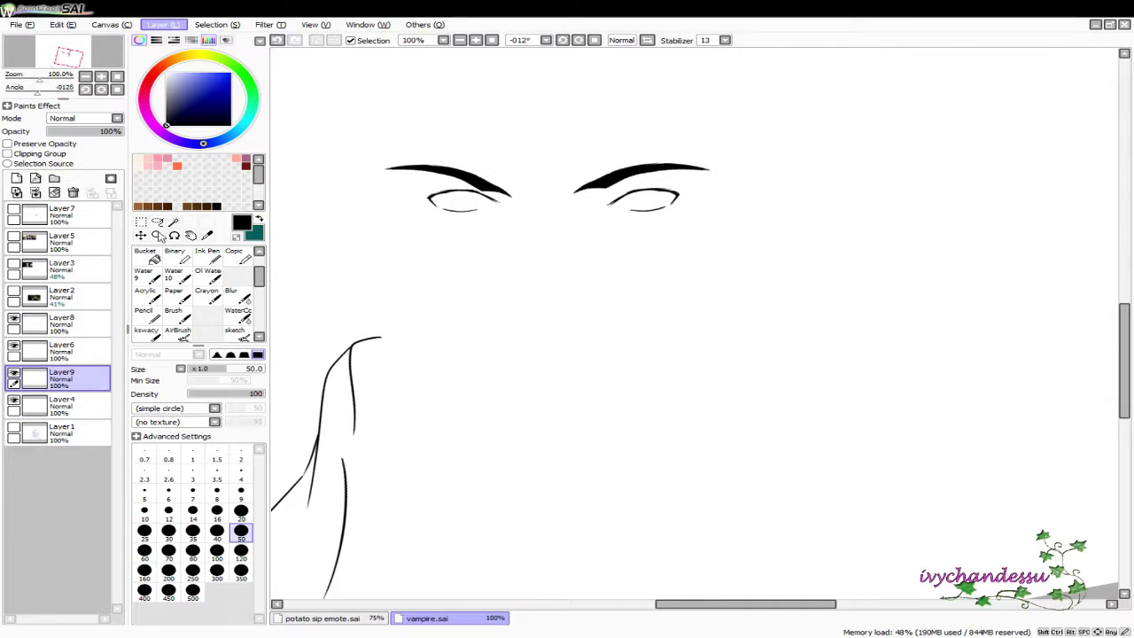
{"action": "key", "text": "ctrl+shift+e"}
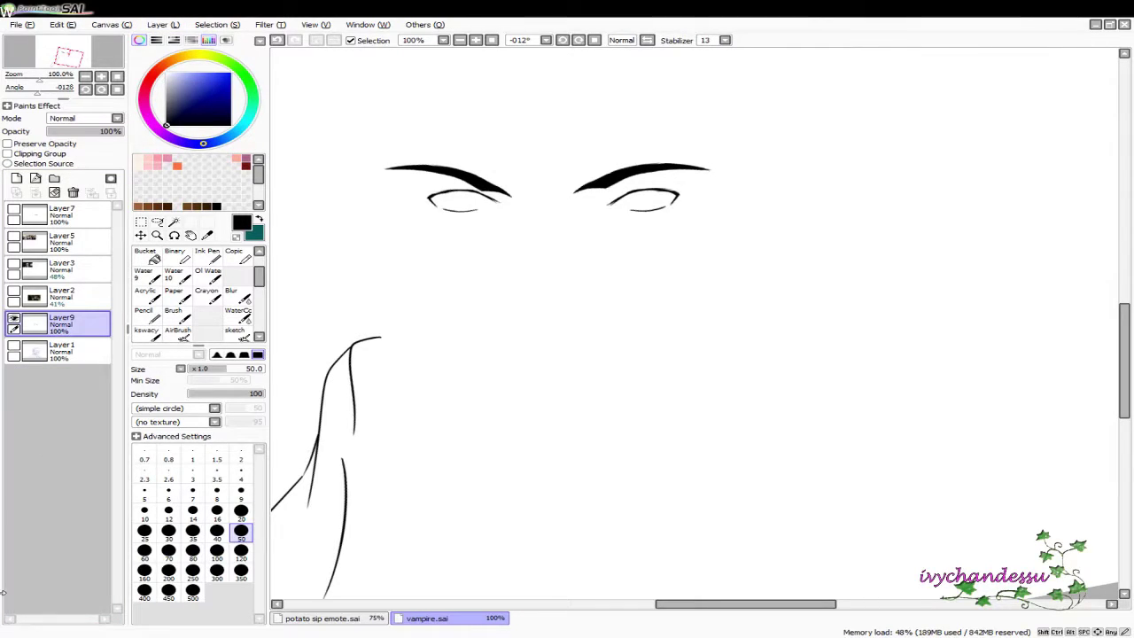
Show the sketch on Layer1 and lower its opacity to 41%
{"action": "left_click", "coordinate": [13, 351]}
{"action": "left_click", "coordinate": [53, 351]}
{"action": "left_click_drag", "start_coordinate": [122, 131], "coordinate": [78, 131]}
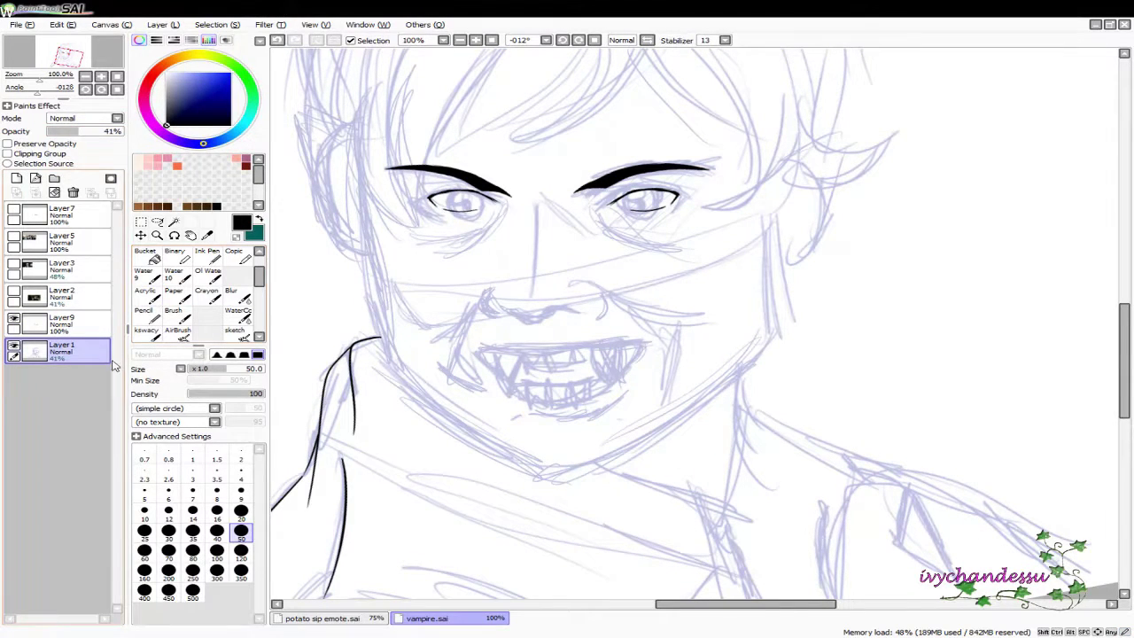
Ink the nose bridge line on the merged line art layer with the size 4 Pencil, following the faded sketch
{"action": "key", "text": "n"}
{"action": "left_click", "coordinate": [55, 324]}
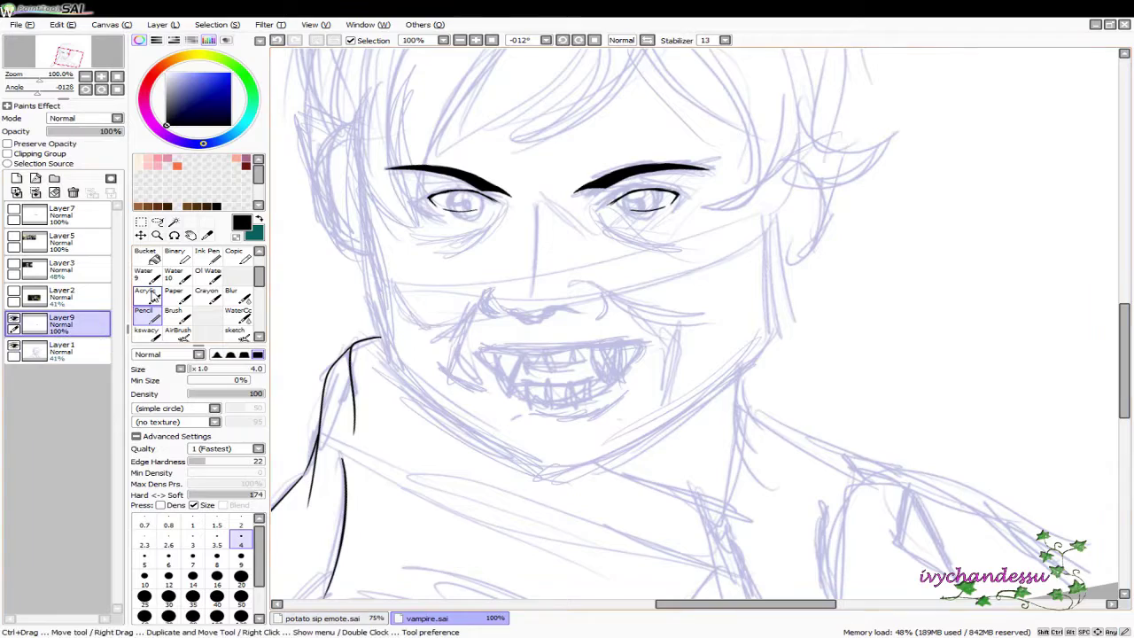
{"action": "scroll", "coordinate": [818, 326], "scroll_direction": "up", "scroll_amount": 4}
{"action": "left_click_drag", "start_coordinate": [819, 326], "coordinate": [797, 305]}
{"action": "mouse_move", "coordinate": [618, 179]}
{"action": "left_mouse_down"}
{"action": "mouse_move", "coordinate": [627, 432]}
{"action": "mouse_move", "coordinate": [642, 359]}
{"action": "left_mouse_up"}
{"action": "key", "text": "ctrl+z"}
{"action": "left_click_drag", "start_coordinate": [680, 370], "coordinate": [679, 275]}
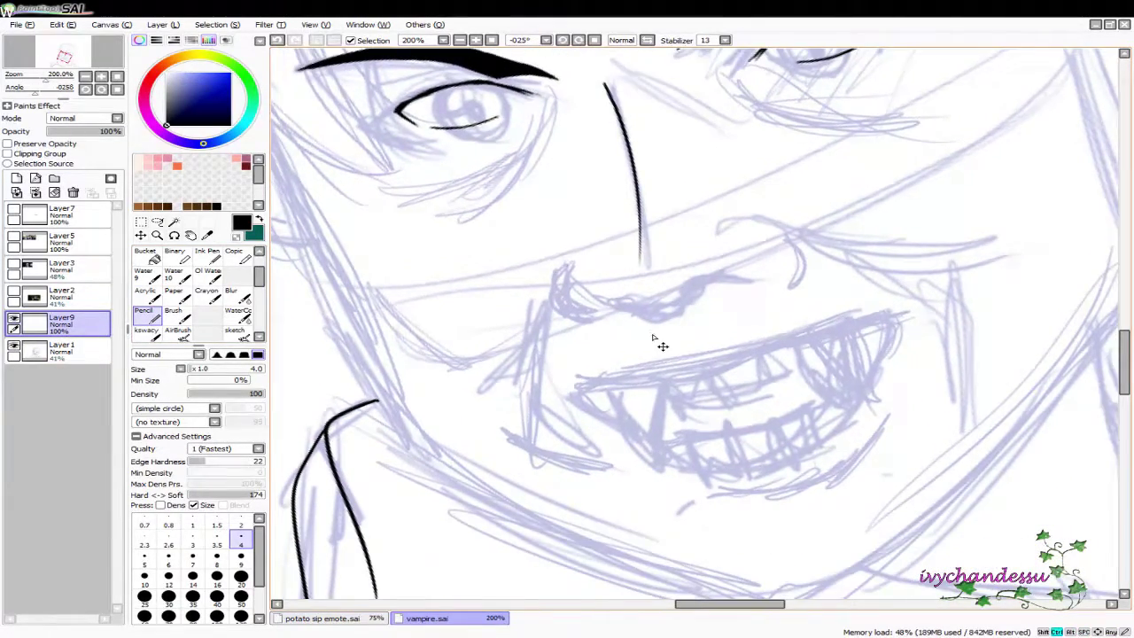
Ink the curved outer edge of the portrait's left nostril over the faded sketch
{"action": "scroll", "coordinate": [652, 337], "scroll_direction": "up", "scroll_amount": 4}
{"action": "left_click_drag", "start_coordinate": [558, 241], "coordinate": [592, 310]}
{"action": "mouse_move", "coordinate": [591, 310]}
{"action": "left_mouse_down"}
{"action": "mouse_move", "coordinate": [643, 311]}
{"action": "mouse_move", "coordinate": [835, 198]}
{"action": "mouse_move", "coordinate": [857, 288]}
{"action": "left_mouse_up"}
{"action": "left_click_drag", "start_coordinate": [619, 322], "coordinate": [567, 141]}
{"action": "scroll", "coordinate": [566, 142], "scroll_direction": "up", "scroll_amount": 3}
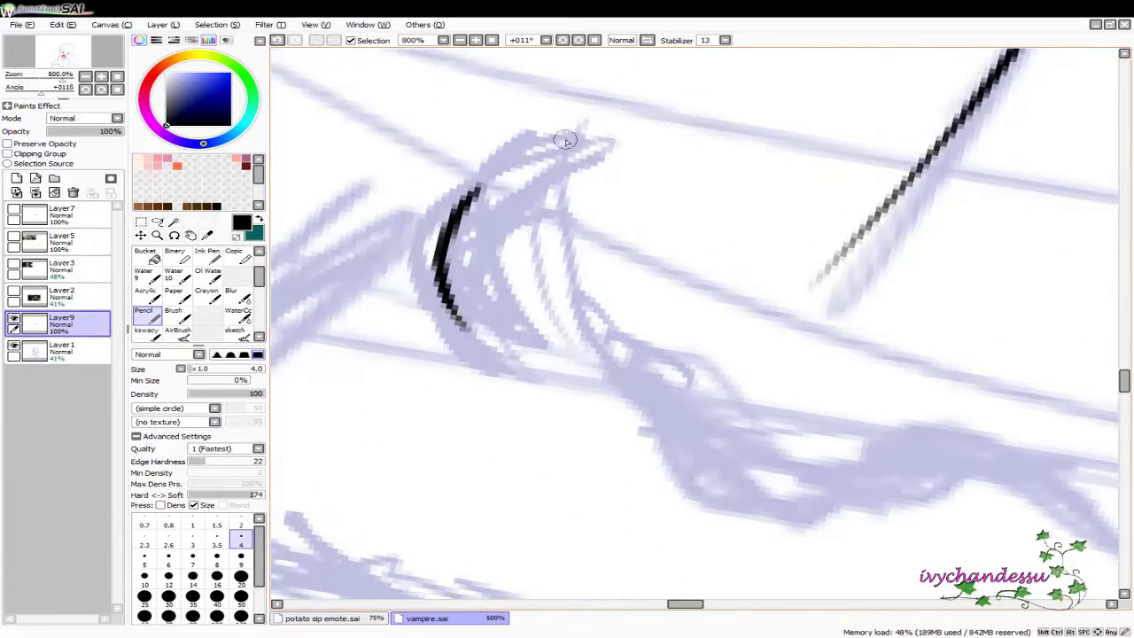
{"action": "mouse_move", "coordinate": [537, 200]}
{"action": "left_mouse_down"}
{"action": "mouse_move", "coordinate": [642, 316]}
{"action": "mouse_move", "coordinate": [602, 262]}
{"action": "mouse_move", "coordinate": [647, 329]}
{"action": "mouse_move", "coordinate": [751, 395]}
{"action": "left_mouse_up"}
{"action": "key", "text": "ctrl+z"}
Ink the wavy underside of the nose and the curve of the right nostril
{"action": "mouse_move", "coordinate": [835, 266]}
{"action": "left_mouse_down"}
{"action": "mouse_move", "coordinate": [754, 184]}
{"action": "mouse_move", "coordinate": [813, 228]}
{"action": "left_mouse_up"}
{"action": "left_click_drag", "start_coordinate": [576, 232], "coordinate": [632, 316]}
{"action": "key", "text": "ctrl+z"}
{"action": "left_click_drag", "start_coordinate": [562, 215], "coordinate": [673, 363]}
{"action": "key", "text": "ctrl+z"}
{"action": "mouse_move", "coordinate": [585, 234]}
{"action": "left_mouse_down"}
{"action": "mouse_move", "coordinate": [672, 379]}
{"action": "mouse_move", "coordinate": [732, 418]}
{"action": "mouse_move", "coordinate": [881, 426]}
{"action": "mouse_move", "coordinate": [693, 206]}
{"action": "mouse_move", "coordinate": [813, 170]}
{"action": "left_mouse_up"}
{"action": "key", "text": "ctrl+z"}
{"action": "mouse_move", "coordinate": [530, 354]}
{"action": "left_mouse_down"}
{"action": "mouse_move", "coordinate": [646, 233]}
{"action": "mouse_move", "coordinate": [638, 239]}
{"action": "mouse_move", "coordinate": [632, 249]}
{"action": "mouse_move", "coordinate": [797, 186]}
{"action": "mouse_move", "coordinate": [936, 266]}
{"action": "mouse_move", "coordinate": [469, 557]}
{"action": "mouse_move", "coordinate": [556, 215]}
{"action": "left_mouse_up"}
{"action": "key", "text": "ctrl+z"}
Ink the curved lines of the central fringe lock and the first curve of the smaller lock beside it
{"action": "scroll", "coordinate": [655, 254], "scroll_direction": "down", "scroll_amount": 6}
{"action": "mouse_move", "coordinate": [560, 151]}
{"action": "left_mouse_down"}
{"action": "mouse_move", "coordinate": [514, 407]}
{"action": "mouse_move", "coordinate": [489, 274]}
{"action": "mouse_move", "coordinate": [520, 382]}
{"action": "left_mouse_up"}
{"action": "key", "text": "ctrl+z"}
{"action": "mouse_move", "coordinate": [542, 171]}
{"action": "left_mouse_down"}
{"action": "mouse_move", "coordinate": [595, 342]}
{"action": "mouse_move", "coordinate": [583, 359]}
{"action": "left_mouse_up"}
{"action": "key", "text": "ctrl+z"}
{"action": "mouse_move", "coordinate": [523, 288]}
{"action": "left_mouse_down"}
{"action": "mouse_move", "coordinate": [855, 384]}
{"action": "mouse_move", "coordinate": [937, 304]}
{"action": "mouse_move", "coordinate": [683, 205]}
{"action": "mouse_move", "coordinate": [579, 304]}
{"action": "mouse_move", "coordinate": [532, 261]}
{"action": "mouse_move", "coordinate": [651, 464]}
{"action": "left_mouse_up"}
{"action": "scroll", "coordinate": [678, 200], "scroll_direction": "up", "scroll_amount": 2}
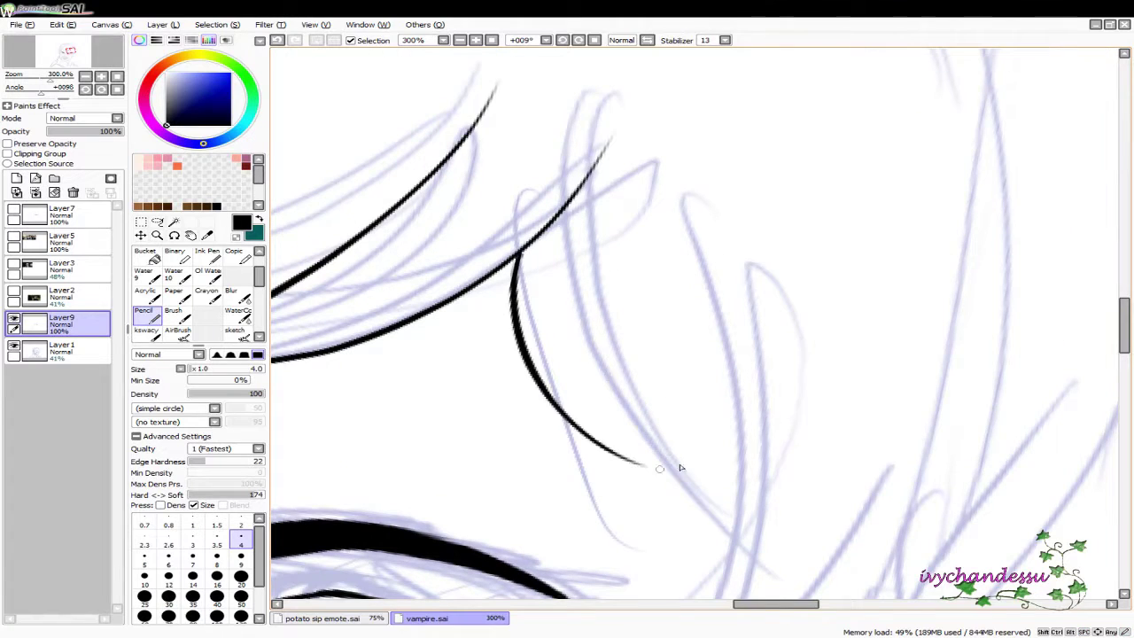
Ink the inner curve of the small fringe lock above the right brow so it crosses the first curve at the tip
{"action": "mouse_move", "coordinate": [541, 305]}
{"action": "left_mouse_down"}
{"action": "mouse_move", "coordinate": [653, 471]}
{"action": "mouse_move", "coordinate": [511, 253]}
{"action": "mouse_move", "coordinate": [510, 275]}
{"action": "left_mouse_up"}
{"action": "key", "text": "ctrl+z"}
{"action": "left_click_drag", "start_coordinate": [520, 365], "coordinate": [624, 460]}
{"action": "key", "text": "ctrl+z"}
{"action": "left_click_drag", "start_coordinate": [521, 243], "coordinate": [619, 438]}
{"action": "mouse_move", "coordinate": [620, 438]}
{"action": "left_mouse_down"}
{"action": "mouse_move", "coordinate": [638, 341]}
{"action": "mouse_move", "coordinate": [590, 303]}
{"action": "mouse_move", "coordinate": [690, 478]}
{"action": "left_mouse_up"}
{"action": "key", "text": "ctrl+z"}
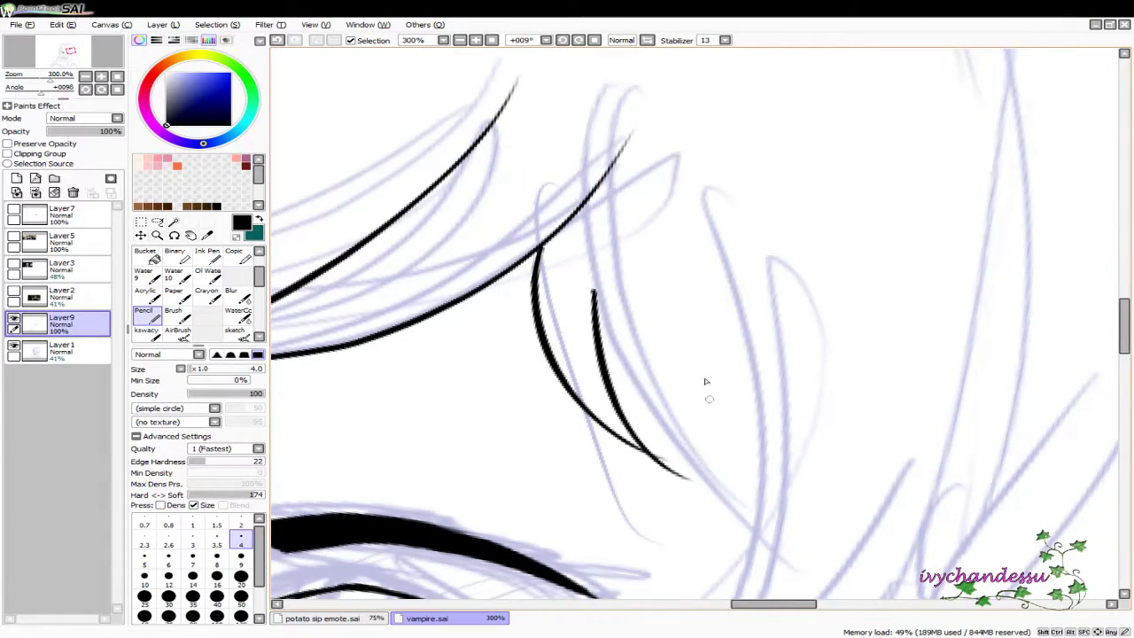
Reduce the eraser to size 9 and clean up the tip of the small fringe lock, then return to the Pencil
{"action": "key", "text": "e"}
{"action": "scroll", "coordinate": [496, 460], "scroll_direction": "down", "scroll_amount": 3}
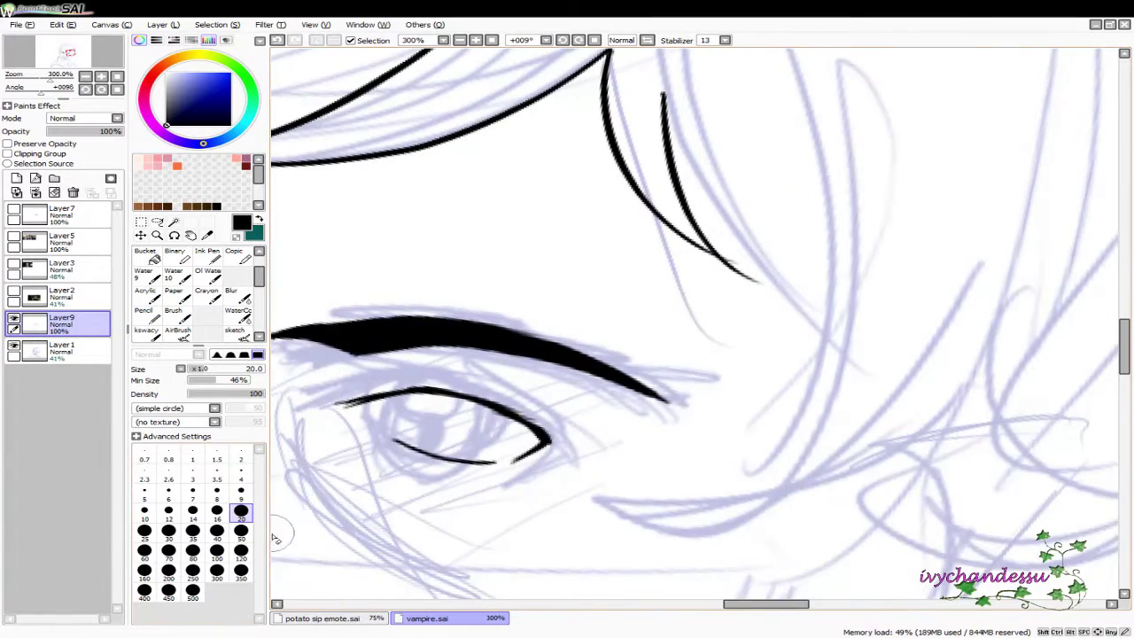
{"action": "key", "text": "bracketleft"}
{"action": "key", "text": "bracketleft"}
{"action": "key", "text": "bracketleft"}
{"action": "key", "text": "bracketleft"}
{"action": "key", "text": "bracketleft"}
{"action": "mouse_move", "coordinate": [956, 340]}
{"action": "left_mouse_down"}
{"action": "mouse_move", "coordinate": [671, 253]}
{"action": "mouse_move", "coordinate": [865, 362]}
{"action": "mouse_move", "coordinate": [644, 205]}
{"action": "left_mouse_up"}
{"action": "key", "text": "n"}
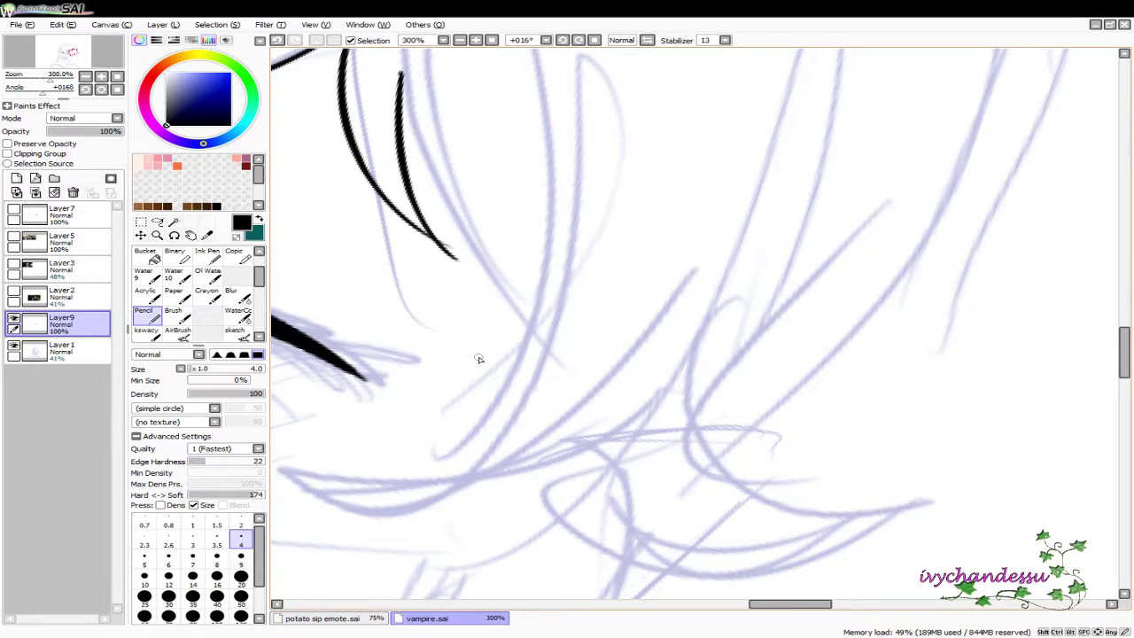
Ink the longer strand line running along the outer side of the small fringe lock and clean up its end
{"action": "mouse_move", "coordinate": [488, 301]}
{"action": "left_mouse_down"}
{"action": "mouse_move", "coordinate": [650, 378]}
{"action": "mouse_move", "coordinate": [582, 236]}
{"action": "mouse_move", "coordinate": [582, 178]}
{"action": "left_mouse_up"}
{"action": "left_click_drag", "start_coordinate": [532, 106], "coordinate": [807, 511]}
{"action": "key", "text": "ctrl+z"}
{"action": "key", "text": "ctrl+z"}
{"action": "mouse_move", "coordinate": [529, 103]}
{"action": "left_mouse_down"}
{"action": "mouse_move", "coordinate": [694, 367]}
{"action": "mouse_move", "coordinate": [682, 380]}
{"action": "mouse_move", "coordinate": [712, 416]}
{"action": "left_mouse_up"}
{"action": "key", "text": "ctrl+z"}
{"action": "mouse_move", "coordinate": [524, 103]}
{"action": "left_mouse_down"}
{"action": "mouse_move", "coordinate": [671, 372]}
{"action": "mouse_move", "coordinate": [749, 461]}
{"action": "left_mouse_up"}
{"action": "key", "text": "ctrl+z"}
{"action": "key", "text": "ctrl+z"}
{"action": "mouse_move", "coordinate": [524, 104]}
{"action": "left_mouse_down"}
{"action": "mouse_move", "coordinate": [700, 417]}
{"action": "mouse_move", "coordinate": [708, 395]}
{"action": "mouse_move", "coordinate": [872, 304]}
{"action": "mouse_move", "coordinate": [835, 273]}
{"action": "mouse_move", "coordinate": [853, 380]}
{"action": "mouse_move", "coordinate": [788, 266]}
{"action": "left_mouse_up"}
{"action": "key", "text": "ctrl+z"}
{"action": "key", "text": "ctrl+z"}
{"action": "key", "text": "e"}
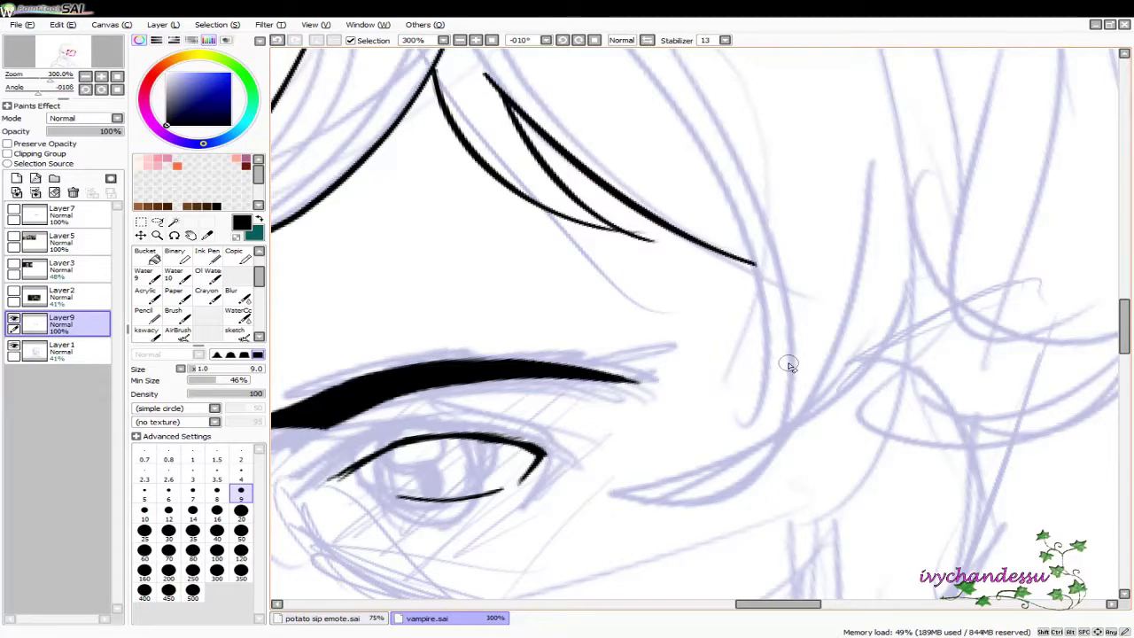
{"action": "mouse_move", "coordinate": [720, 405]}
{"action": "left_mouse_down"}
{"action": "mouse_move", "coordinate": [962, 349]}
{"action": "mouse_move", "coordinate": [865, 243]}
{"action": "mouse_move", "coordinate": [711, 408]}
{"action": "left_mouse_up"}
{"action": "key", "text": "n"}
Ink the inner edge of the large fringe lock beside the right brow, joining the small lock's strand line
{"action": "left_click_drag", "start_coordinate": [645, 62], "coordinate": [802, 456]}
{"action": "key", "text": "ctrl+z"}
{"action": "key", "text": "ctrl+z"}
{"action": "key", "text": "ctrl+z"}
{"action": "left_click_drag", "start_coordinate": [646, 61], "coordinate": [810, 482]}
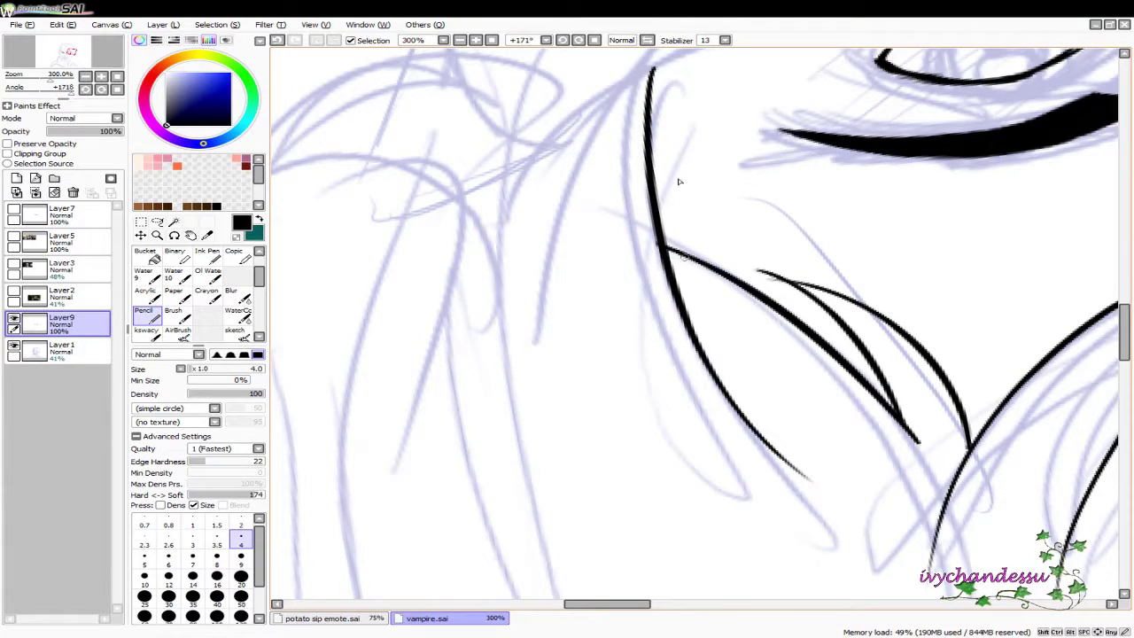
Ink the outer edge of the large fringe lock, starting from its pointed tip
{"action": "mouse_move", "coordinate": [951, 357]}
{"action": "left_mouse_down"}
{"action": "mouse_move", "coordinate": [738, 263]}
{"action": "mouse_move", "coordinate": [599, 157]}
{"action": "left_mouse_up"}
{"action": "mouse_move", "coordinate": [516, 101]}
{"action": "left_mouse_down"}
{"action": "mouse_move", "coordinate": [708, 416]}
{"action": "mouse_move", "coordinate": [723, 404]}
{"action": "left_mouse_up"}
{"action": "key", "text": "ctrl+z"}
{"action": "key", "text": "ctrl+z"}
{"action": "left_click_drag", "start_coordinate": [518, 99], "coordinate": [779, 465]}
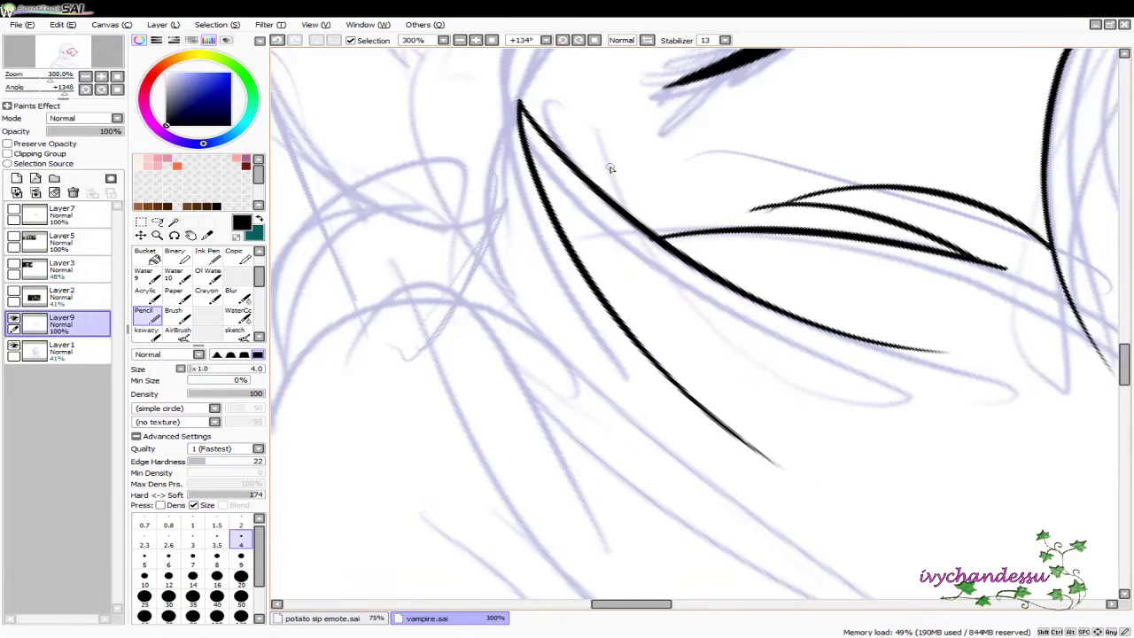
{"action": "left_click_drag", "start_coordinate": [609, 169], "coordinate": [644, 16]}
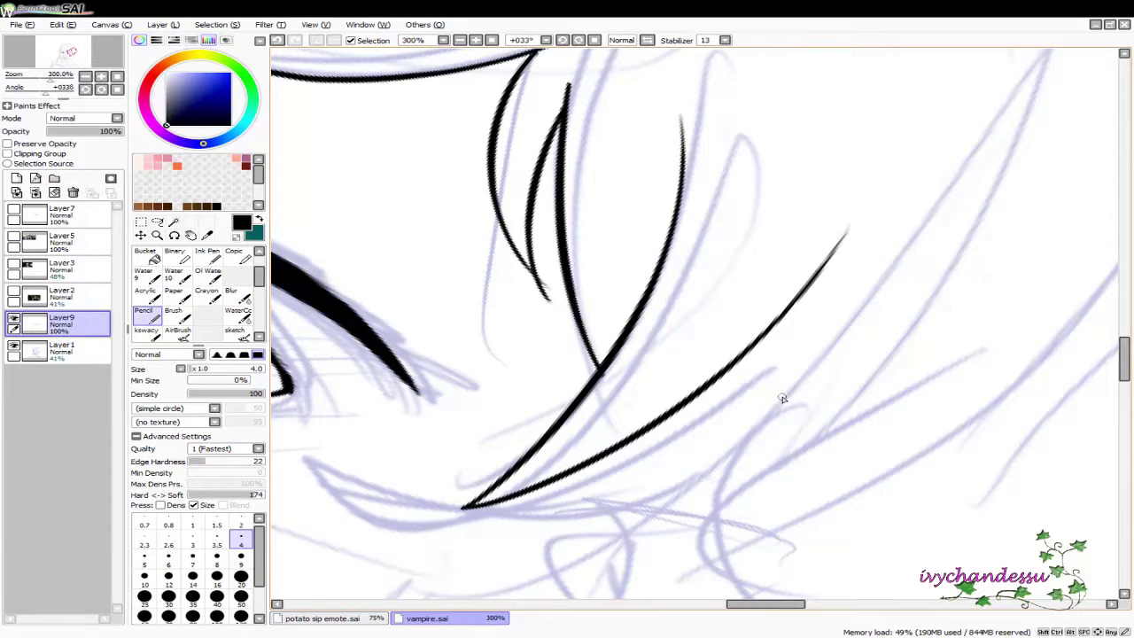
{"action": "left_click_drag", "start_coordinate": [781, 436], "coordinate": [921, 325]}
{"action": "scroll", "coordinate": [921, 324], "scroll_direction": "down", "scroll_amount": 5}
{"action": "scroll", "coordinate": [921, 328], "scroll_direction": "up", "scroll_amount": 3}
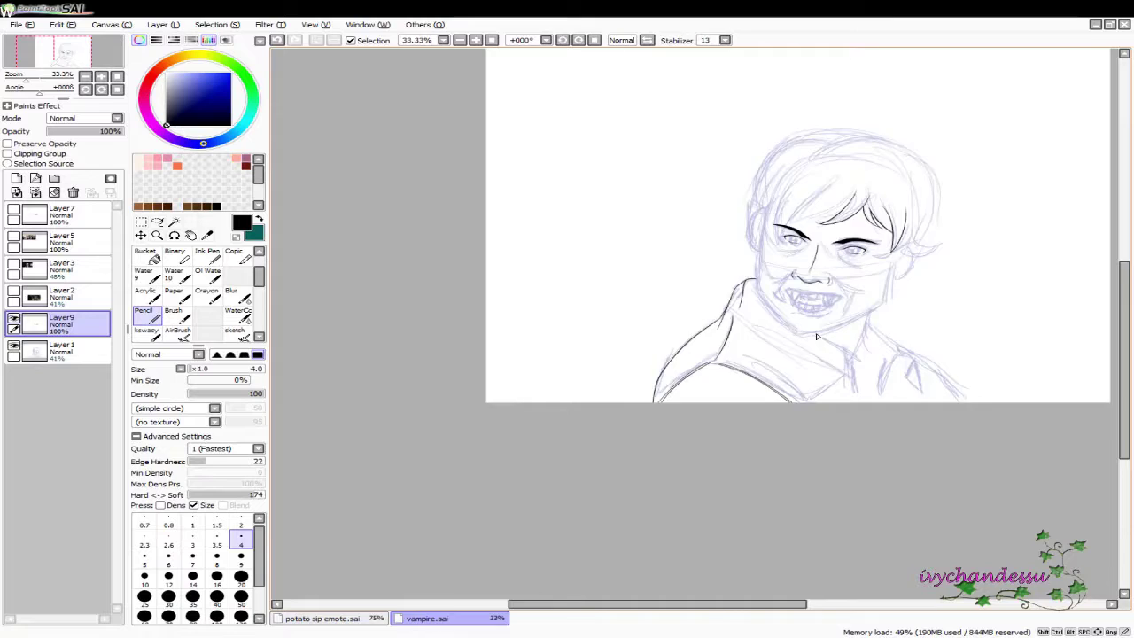
{"action": "scroll", "coordinate": [777, 354], "scroll_direction": "up", "scroll_amount": 2}
{"action": "left_click_drag", "start_coordinate": [777, 354], "coordinate": [684, 249]}
{"action": "left_click_drag", "start_coordinate": [607, 132], "coordinate": [802, 409]}
{"action": "mouse_move", "coordinate": [637, 144]}
{"action": "left_mouse_down"}
{"action": "mouse_move", "coordinate": [909, 288]}
{"action": "mouse_move", "coordinate": [899, 389]}
{"action": "left_mouse_up"}
{"action": "mouse_move", "coordinate": [577, 159]}
{"action": "left_mouse_down"}
{"action": "mouse_move", "coordinate": [662, 299]}
{"action": "mouse_move", "coordinate": [913, 329]}
{"action": "mouse_move", "coordinate": [504, 230]}
{"action": "mouse_move", "coordinate": [494, 149]}
{"action": "left_mouse_up"}
{"action": "key", "text": "ctrl+z"}
{"action": "key", "text": "ctrl+y"}
{"action": "key", "text": "ctrl+z"}
{"action": "mouse_move", "coordinate": [456, 84]}
{"action": "left_mouse_down"}
{"action": "mouse_move", "coordinate": [770, 478]}
{"action": "mouse_move", "coordinate": [902, 575]}
{"action": "left_mouse_up"}
{"action": "key", "text": "ctrl+z"}
Ink a long fringe strand line from the left brow up to the central lock and trim where the lines meet
{"action": "mouse_move", "coordinate": [746, 471]}
{"action": "left_mouse_down"}
{"action": "mouse_move", "coordinate": [842, 228]}
{"action": "mouse_move", "coordinate": [709, 374]}
{"action": "mouse_move", "coordinate": [936, 319]}
{"action": "mouse_move", "coordinate": [784, 334]}
{"action": "mouse_move", "coordinate": [849, 489]}
{"action": "mouse_move", "coordinate": [881, 283]}
{"action": "mouse_move", "coordinate": [971, 362]}
{"action": "mouse_move", "coordinate": [613, 359]}
{"action": "mouse_move", "coordinate": [821, 432]}
{"action": "left_mouse_up"}
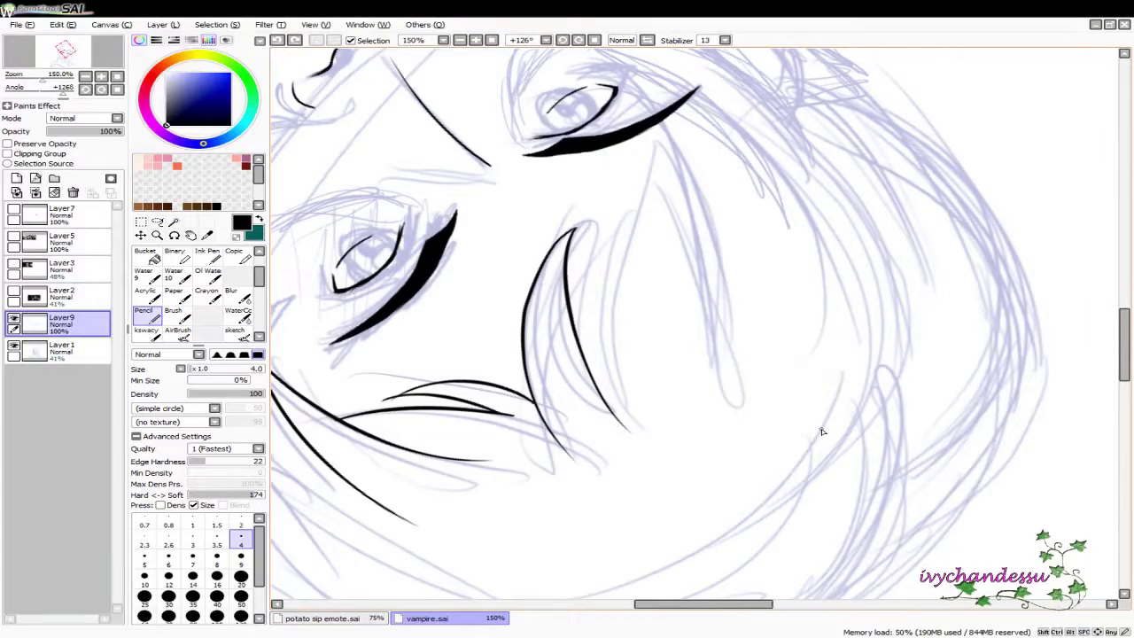
{"action": "scroll", "coordinate": [821, 432], "scroll_direction": "up", "scroll_amount": 1}
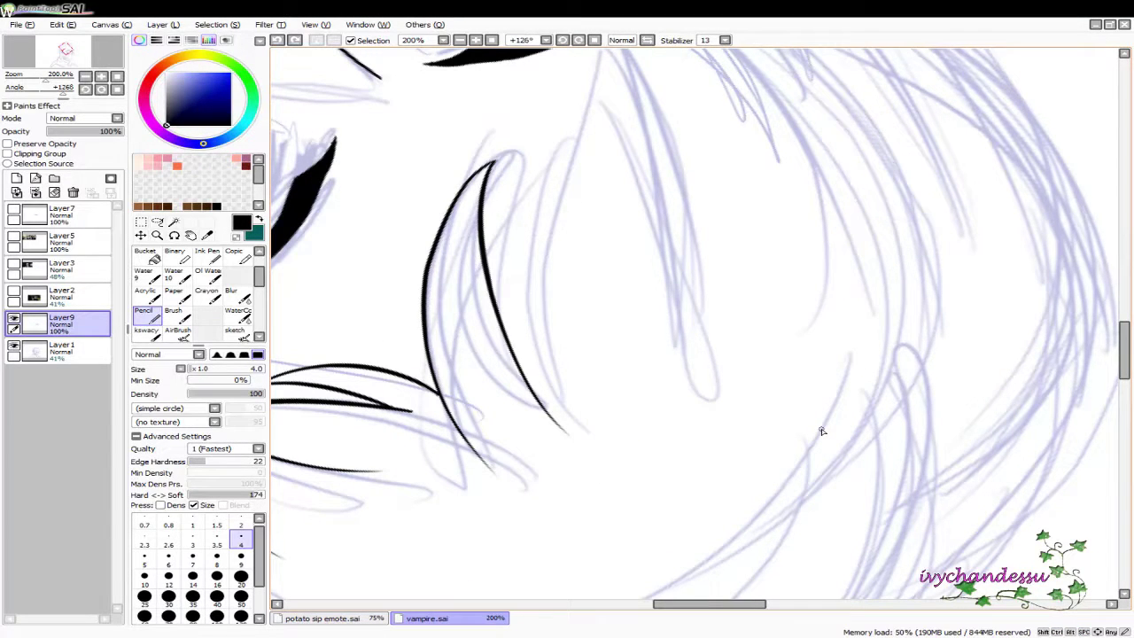
{"action": "left_click_drag", "start_coordinate": [469, 252], "coordinate": [638, 368]}
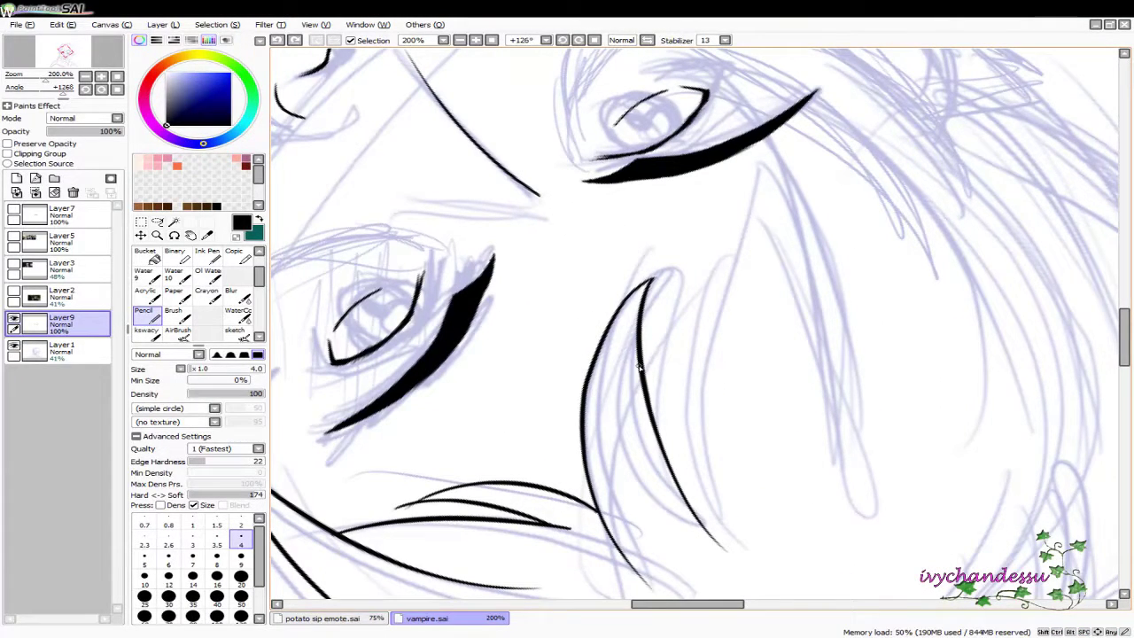
{"action": "left_click_drag", "start_coordinate": [638, 368], "coordinate": [628, 278]}
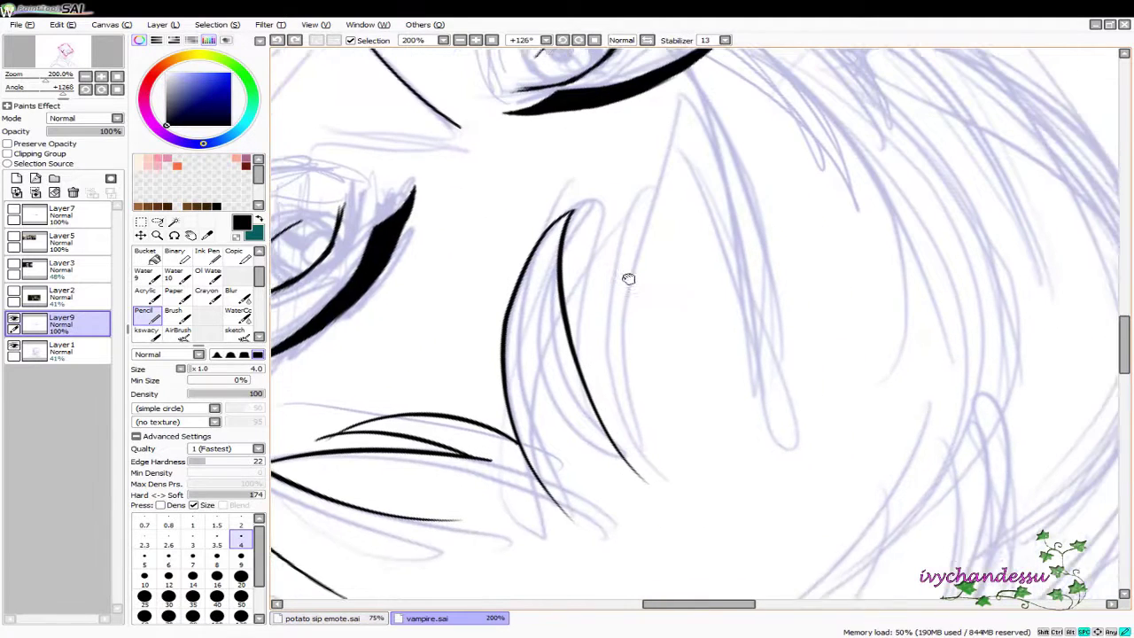
{"action": "mouse_move", "coordinate": [687, 92]}
{"action": "left_mouse_down"}
{"action": "mouse_move", "coordinate": [679, 526]}
{"action": "mouse_move", "coordinate": [615, 324]}
{"action": "left_mouse_up"}
{"action": "key", "text": "e"}
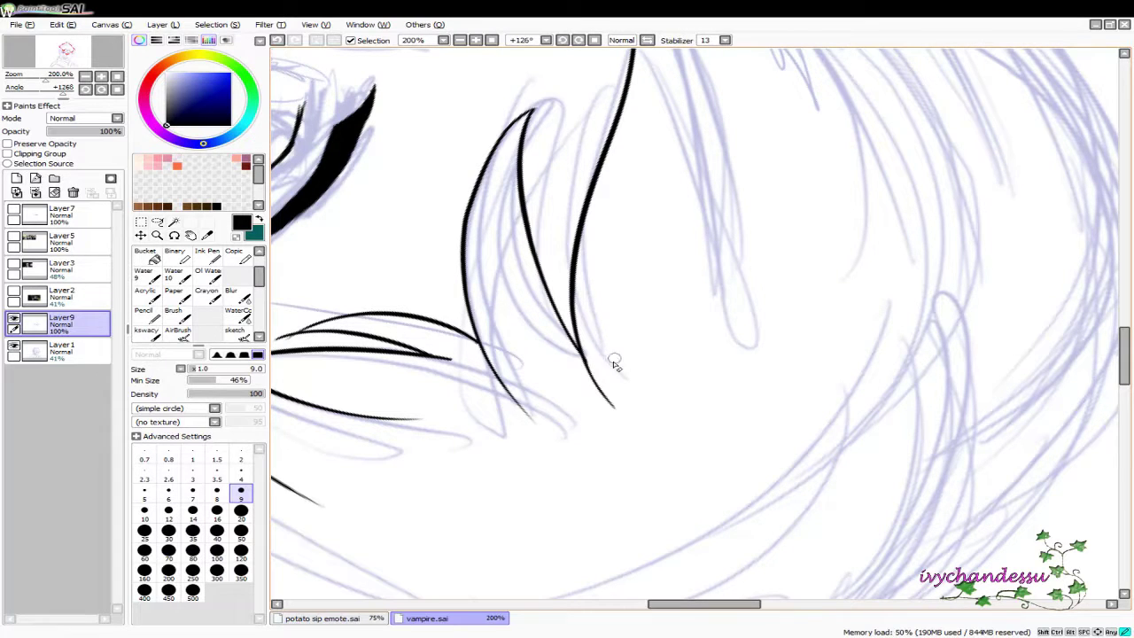
{"action": "left_click_drag", "start_coordinate": [662, 274], "coordinate": [668, 314]}
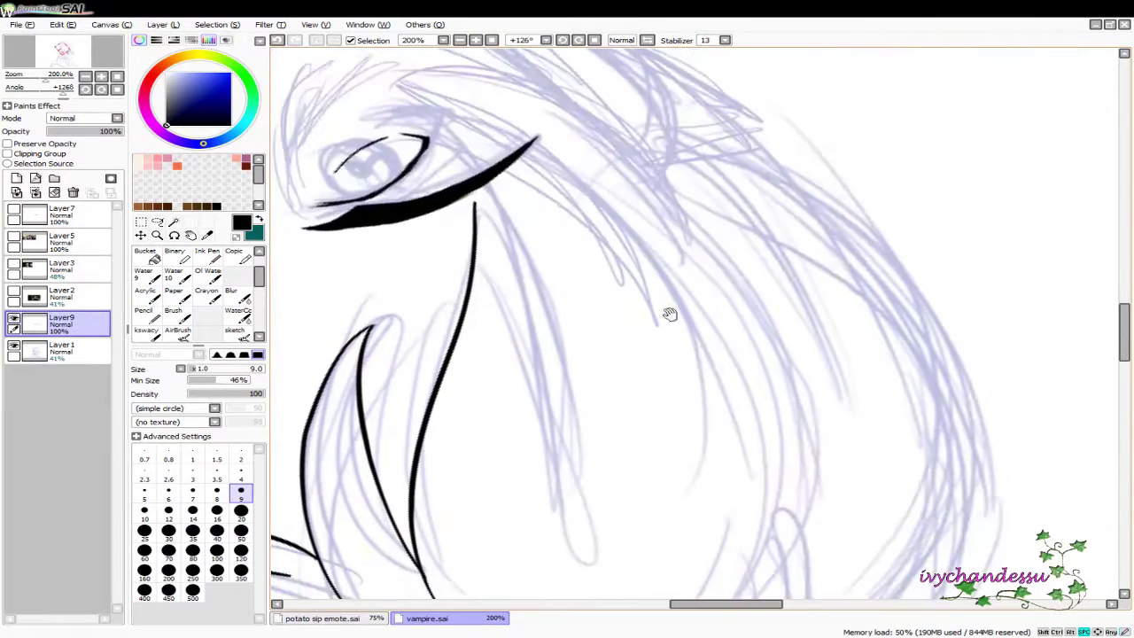
{"action": "key", "text": "n"}
{"action": "mouse_move", "coordinate": [552, 265]}
{"action": "left_mouse_down"}
{"action": "mouse_move", "coordinate": [830, 313]}
{"action": "mouse_move", "coordinate": [508, 125]}
{"action": "mouse_move", "coordinate": [602, 228]}
{"action": "mouse_move", "coordinate": [596, 92]}
{"action": "left_mouse_up"}
{"action": "mouse_move", "coordinate": [595, 92]}
{"action": "left_mouse_down"}
{"action": "mouse_move", "coordinate": [620, 153]}
{"action": "mouse_move", "coordinate": [664, 468]}
{"action": "mouse_move", "coordinate": [695, 469]}
{"action": "left_mouse_up"}
{"action": "key", "text": "ctrl+z"}
{"action": "key", "text": "ctrl+z"}
{"action": "left_click_drag", "start_coordinate": [603, 110], "coordinate": [664, 464]}
{"action": "key", "text": "ctrl+z"}
{"action": "key", "text": "ctrl+z"}
{"action": "mouse_move", "coordinate": [708, 523]}
{"action": "left_mouse_down"}
{"action": "mouse_move", "coordinate": [681, 248]}
{"action": "mouse_move", "coordinate": [717, 304]}
{"action": "left_mouse_up"}
{"action": "key", "text": "ctrl+z"}
{"action": "left_click_drag", "start_coordinate": [648, 101], "coordinate": [675, 163]}
{"action": "left_click_drag", "start_coordinate": [649, 232], "coordinate": [704, 447]}
{"action": "key", "text": "ctrl+z"}
{"action": "key", "text": "ctrl+z"}
{"action": "mouse_move", "coordinate": [653, 89]}
{"action": "left_mouse_down"}
{"action": "mouse_move", "coordinate": [751, 438]}
{"action": "mouse_move", "coordinate": [681, 474]}
{"action": "left_mouse_up"}
{"action": "key", "text": "ctrl+z"}
{"action": "mouse_move", "coordinate": [663, 208]}
{"action": "left_mouse_down"}
{"action": "mouse_move", "coordinate": [704, 443]}
{"action": "mouse_move", "coordinate": [684, 301]}
{"action": "mouse_move", "coordinate": [730, 423]}
{"action": "left_mouse_up"}
{"action": "key", "text": "e"}
{"action": "key", "text": "ctrl+z"}
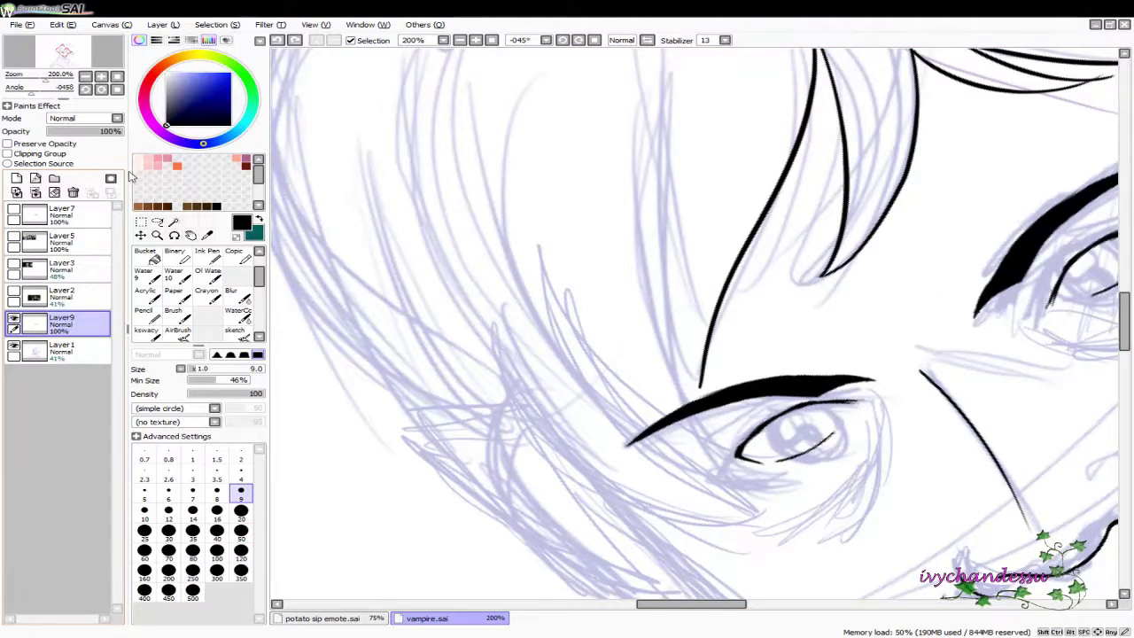
Create a new layer above Layer9 and ink the fringe lock's outer lines down to the left brow
{"action": "left_click", "coordinate": [16, 179]}
{"action": "key", "text": "n"}
{"action": "mouse_move", "coordinate": [719, 179]}
{"action": "left_mouse_down"}
{"action": "mouse_move", "coordinate": [898, 372]}
{"action": "mouse_move", "coordinate": [638, 283]}
{"action": "left_mouse_up"}
{"action": "left_click_drag", "start_coordinate": [571, 137], "coordinate": [620, 489]}
{"action": "key", "text": "ctrl+z"}
{"action": "left_click_drag", "start_coordinate": [586, 268], "coordinate": [591, 183]}
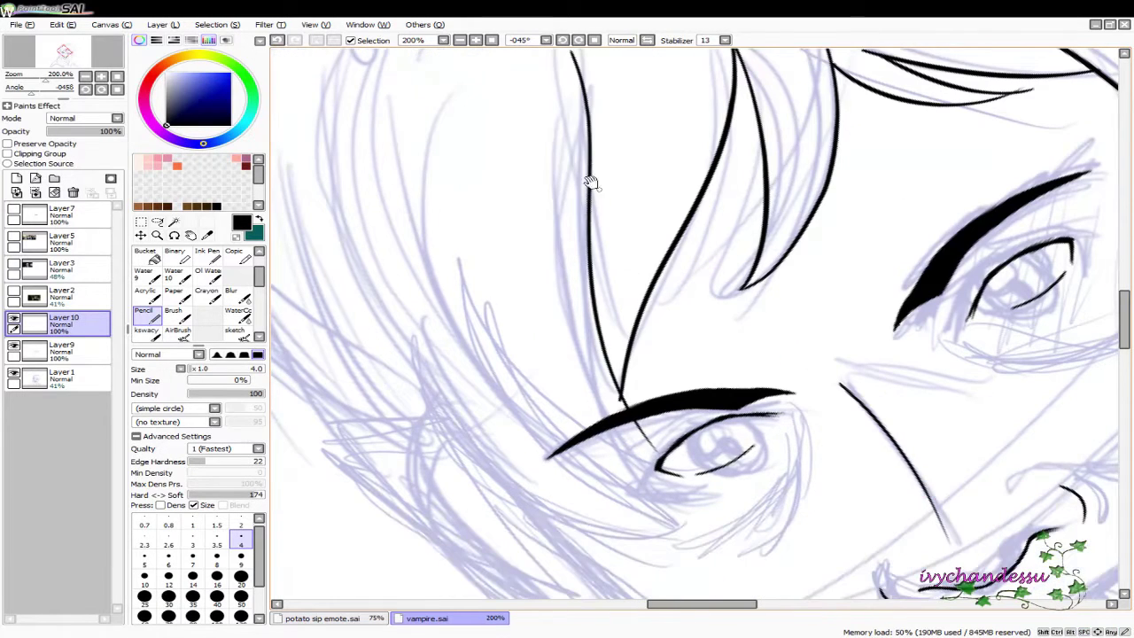
{"action": "mouse_move", "coordinate": [584, 89]}
{"action": "left_mouse_down"}
{"action": "mouse_move", "coordinate": [620, 376]}
{"action": "mouse_move", "coordinate": [588, 317]}
{"action": "mouse_move", "coordinate": [620, 396]}
{"action": "left_mouse_up"}
{"action": "key", "text": "ctrl+z"}
{"action": "left_click_drag", "start_coordinate": [717, 382], "coordinate": [708, 259]}
Erase the strand overrun across the left brow and eye, then extend the lock's tip to the brow on Layer9
{"action": "key", "text": "e"}
{"action": "left_click_drag", "start_coordinate": [610, 275], "coordinate": [639, 310]}
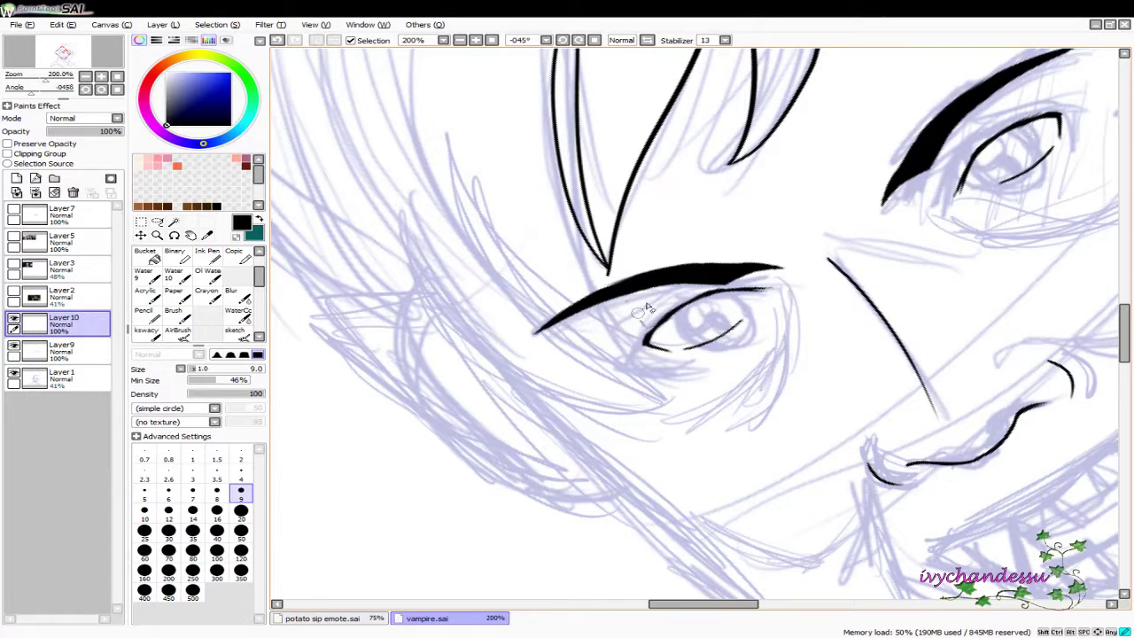
{"action": "key", "text": "Down"}
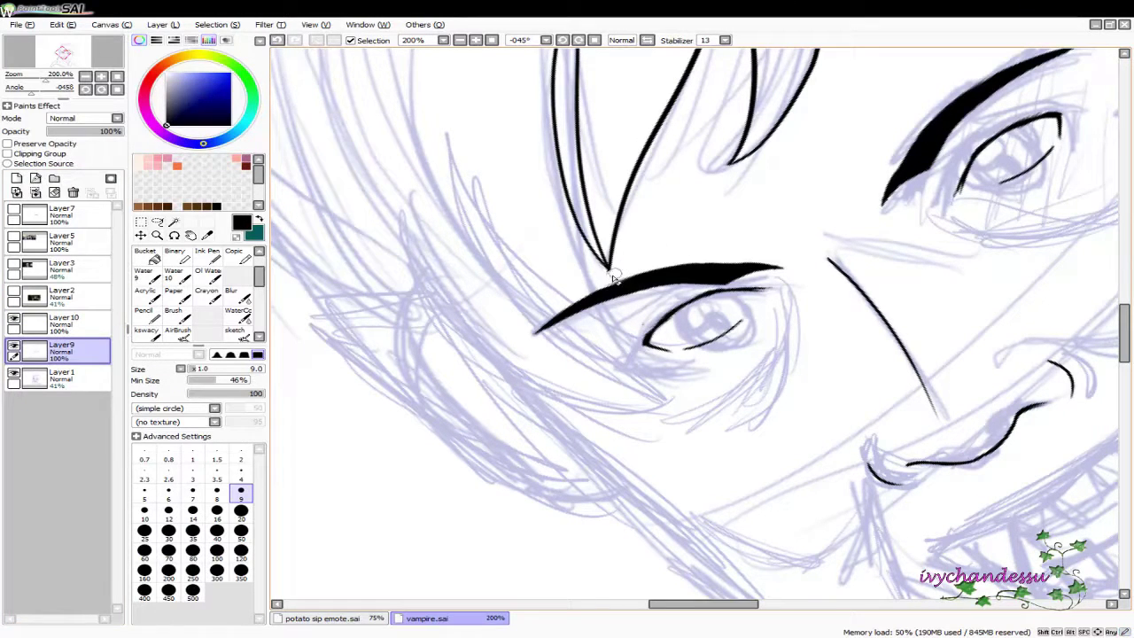
{"action": "scroll", "coordinate": [742, 330], "scroll_direction": "up", "scroll_amount": 4}
{"action": "key", "text": "n"}
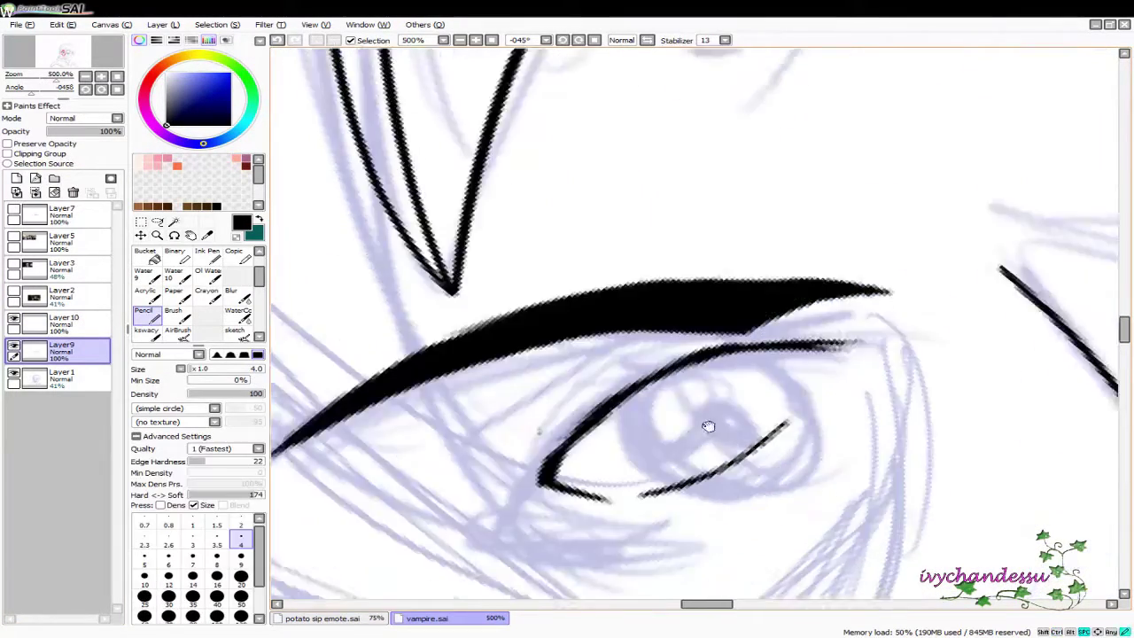
{"action": "left_click_drag", "start_coordinate": [596, 317], "coordinate": [611, 222]}
{"action": "left_click_drag", "start_coordinate": [563, 296], "coordinate": [521, 239]}
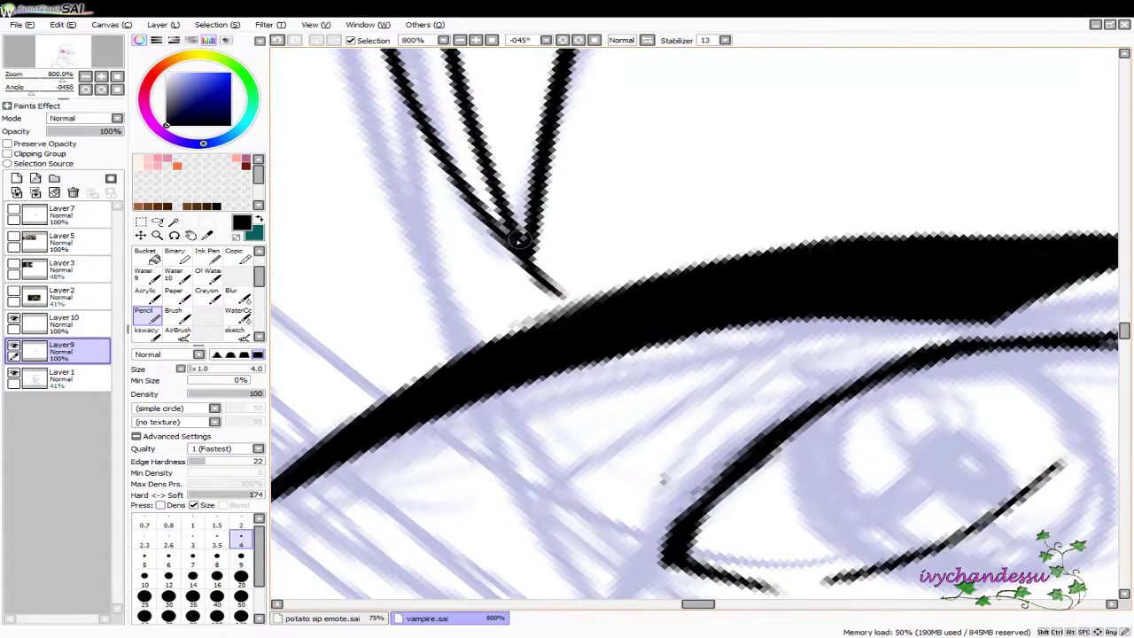
{"action": "scroll", "coordinate": [574, 292], "scroll_direction": "down", "scroll_amount": 5}
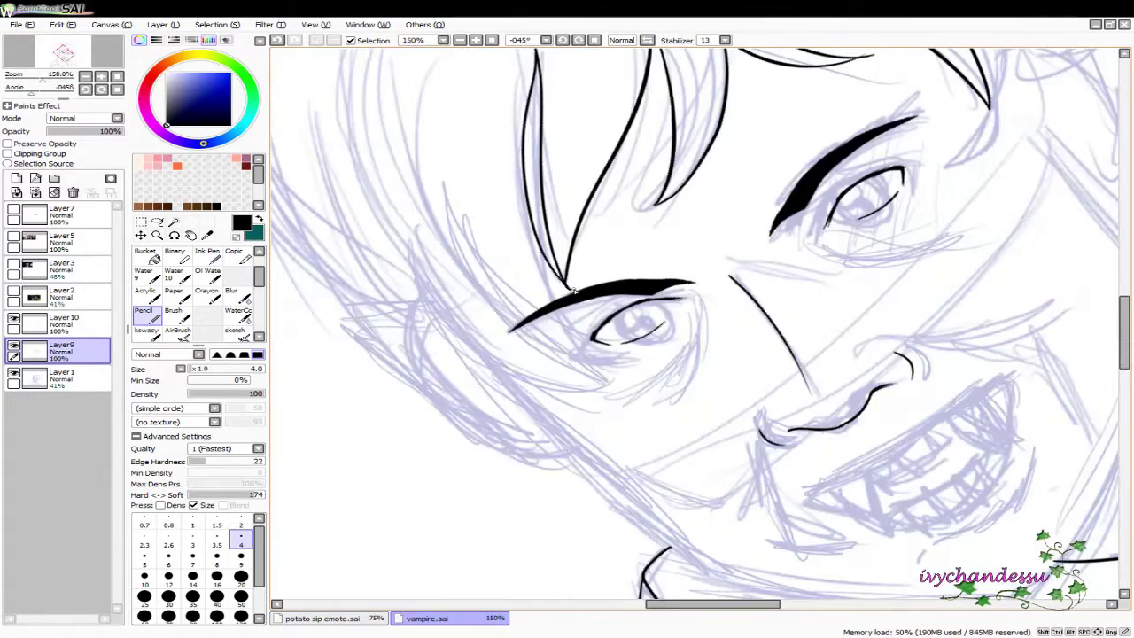
Thicken the left eye's upper lid line on Layer9 and add a short stroke near the inner corner
{"action": "scroll", "coordinate": [583, 301], "scroll_direction": "up", "scroll_amount": 3}
{"action": "scroll", "coordinate": [583, 301], "scroll_direction": "up", "scroll_amount": 2}
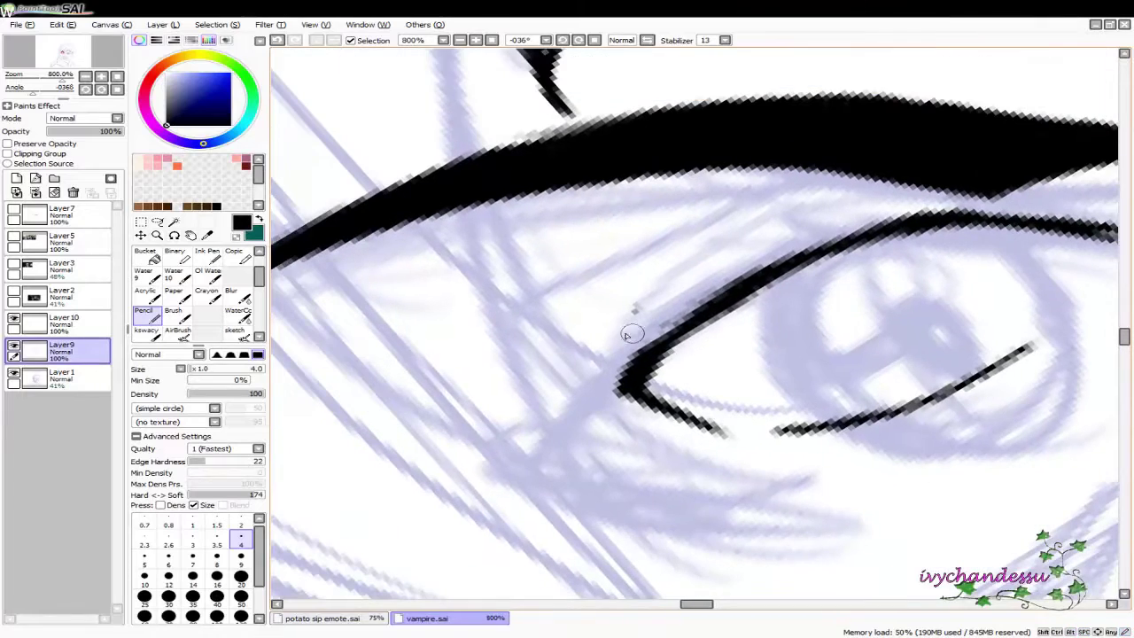
{"action": "left_click_drag", "start_coordinate": [815, 255], "coordinate": [760, 287]}
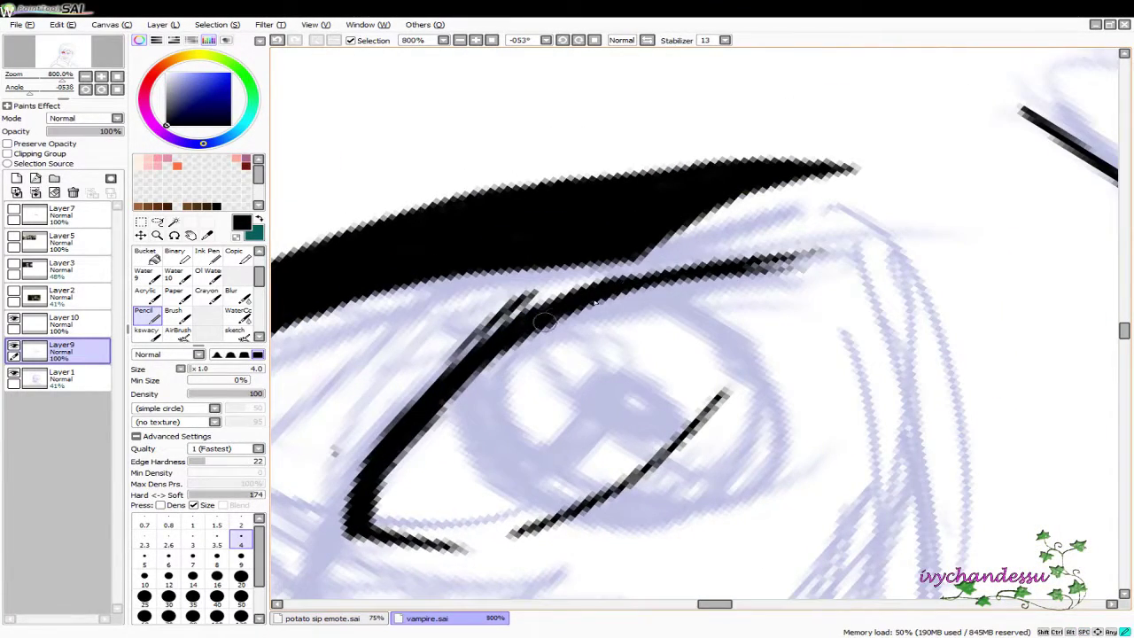
{"action": "mouse_move", "coordinate": [835, 346]}
{"action": "left_mouse_down"}
{"action": "mouse_move", "coordinate": [770, 281]}
{"action": "mouse_move", "coordinate": [707, 324]}
{"action": "left_mouse_up"}
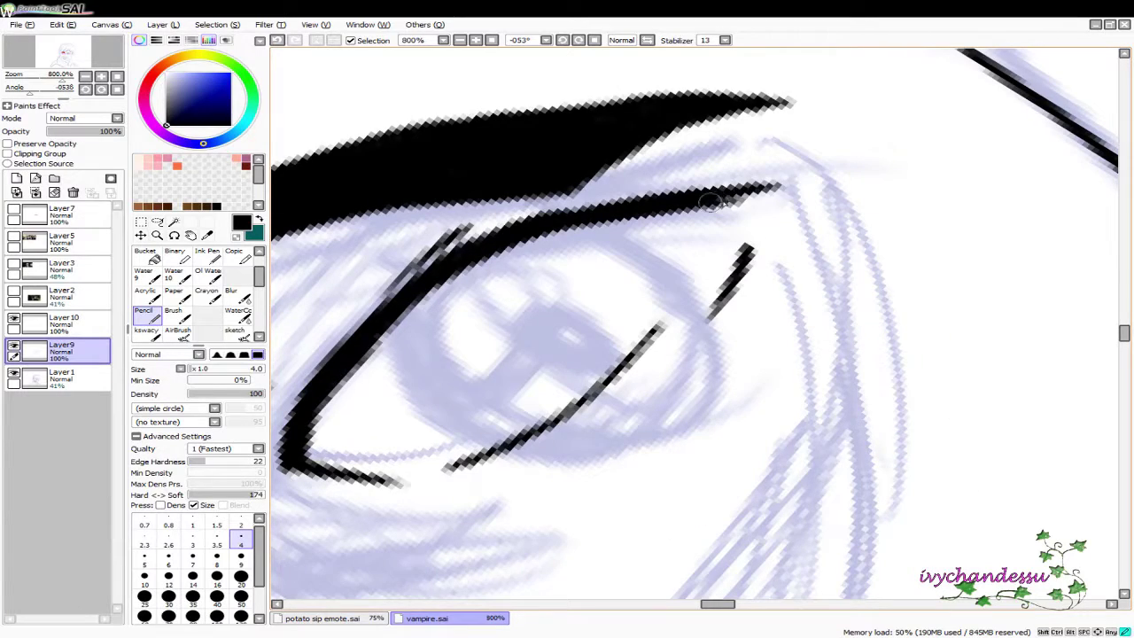
{"action": "scroll", "coordinate": [776, 183], "scroll_direction": "down", "scroll_amount": 8}
Ink the smile crease lines running from both sides of the nose along the mouth
{"action": "mouse_move", "coordinate": [777, 183]}
{"action": "left_mouse_down"}
{"action": "mouse_move", "coordinate": [966, 435]}
{"action": "mouse_move", "coordinate": [806, 258]}
{"action": "left_mouse_up"}
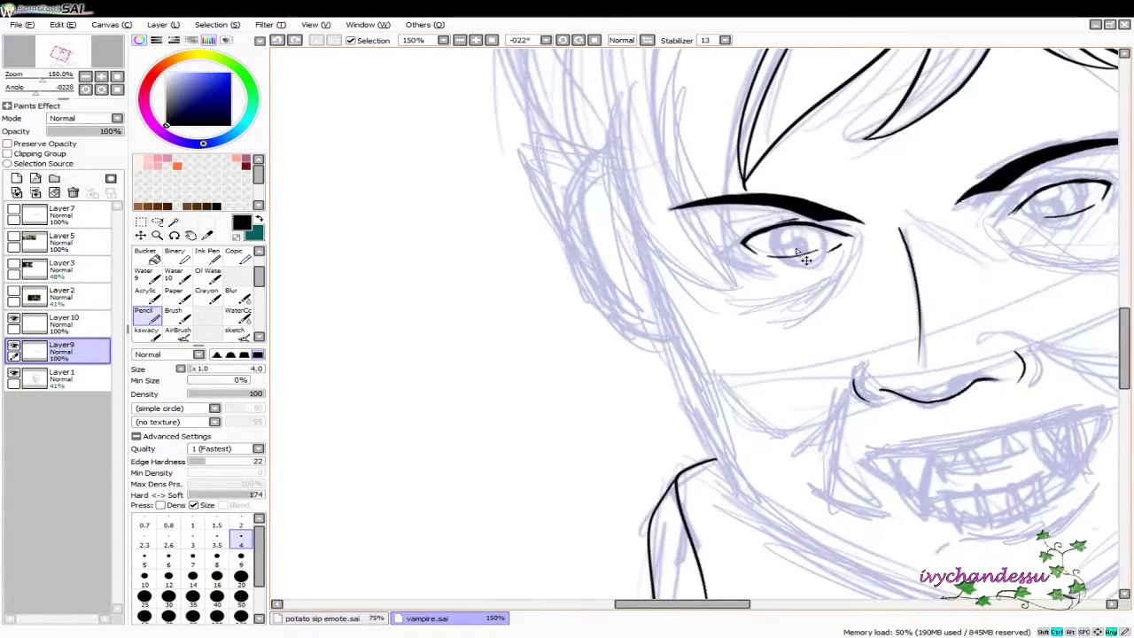
{"action": "left_click_drag", "start_coordinate": [786, 202], "coordinate": [570, 399]}
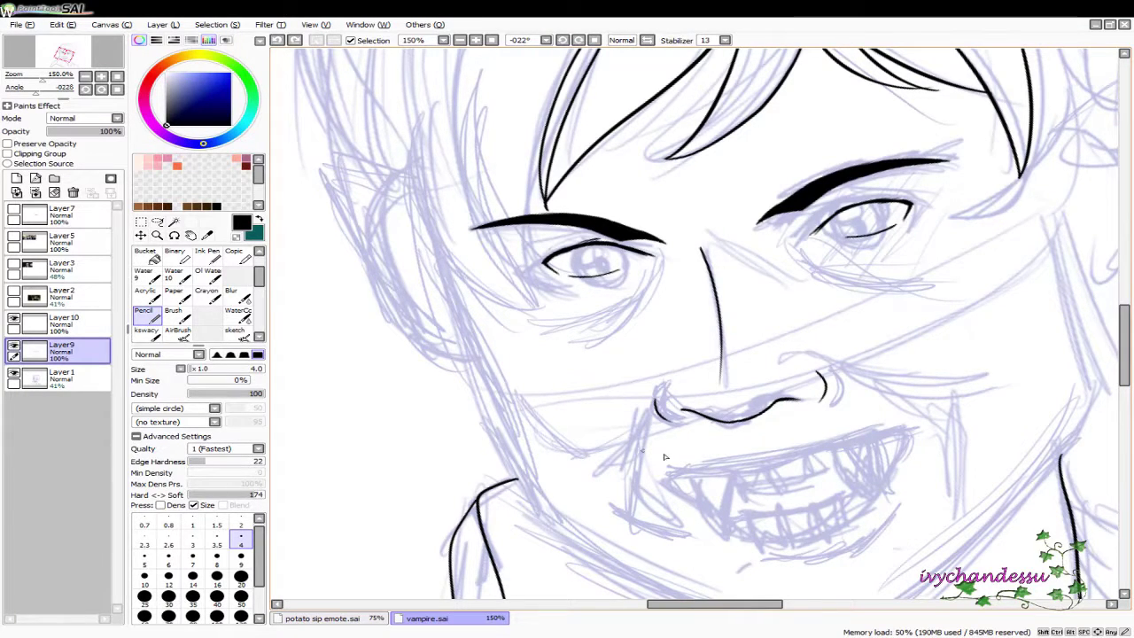
{"action": "left_click_drag", "start_coordinate": [665, 457], "coordinate": [843, 498]}
{"action": "left_click_drag", "start_coordinate": [1015, 294], "coordinate": [769, 166]}
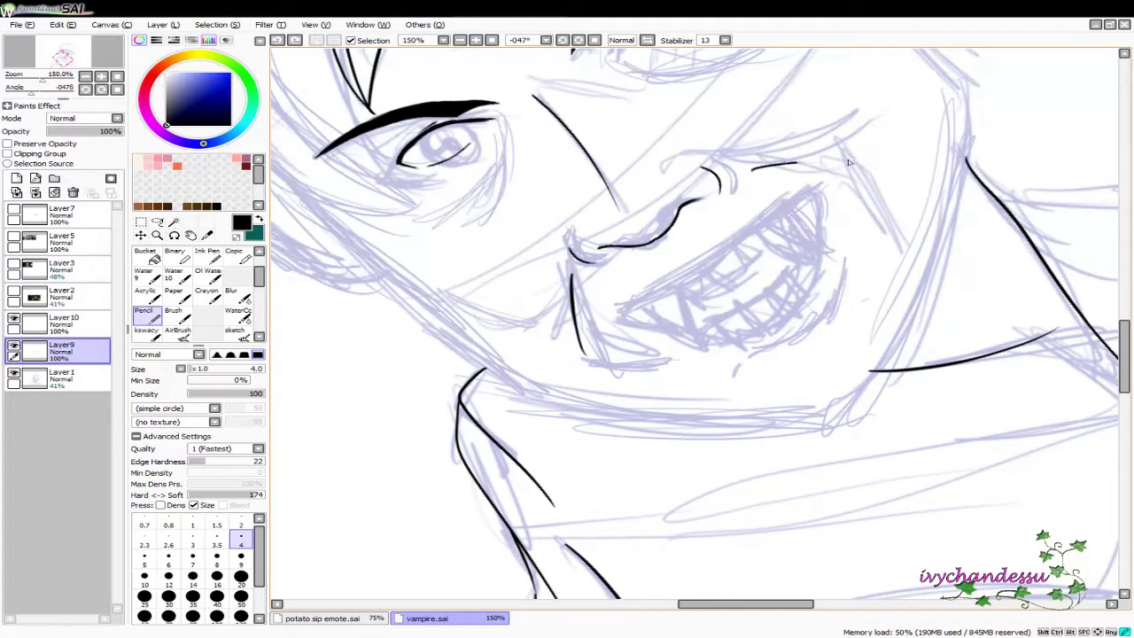
{"action": "left_click_drag", "start_coordinate": [550, 411], "coordinate": [468, 359]}
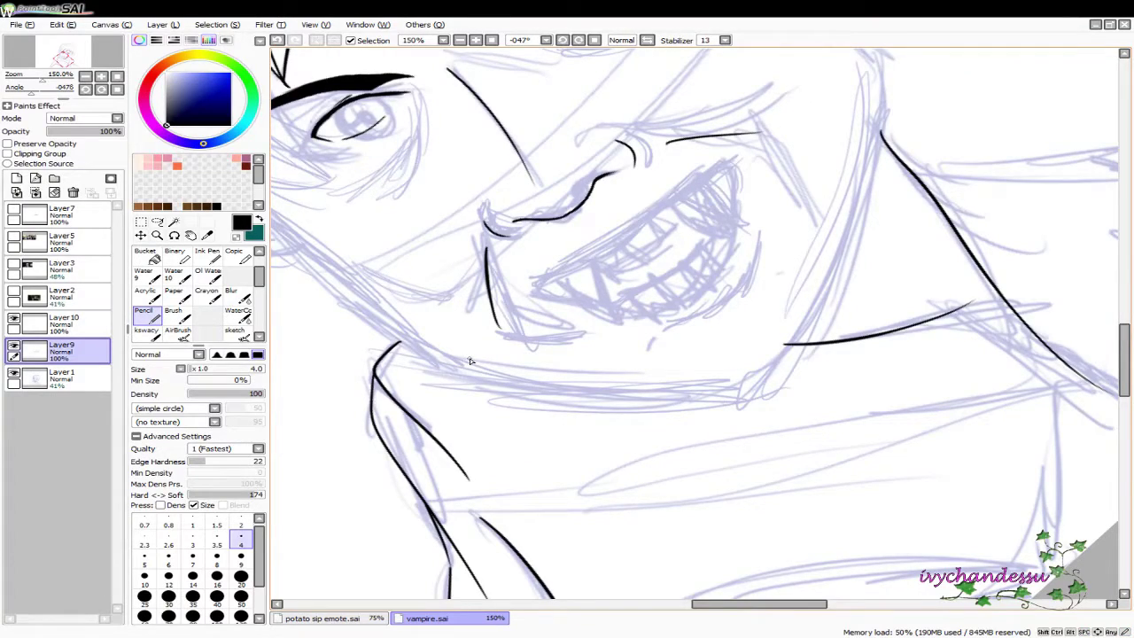
{"action": "scroll", "coordinate": [471, 361], "scroll_direction": "down", "scroll_amount": 2}
{"action": "scroll", "coordinate": [470, 360], "scroll_direction": "up", "scroll_amount": 3}
{"action": "left_click_drag", "start_coordinate": [471, 360], "coordinate": [878, 451]}
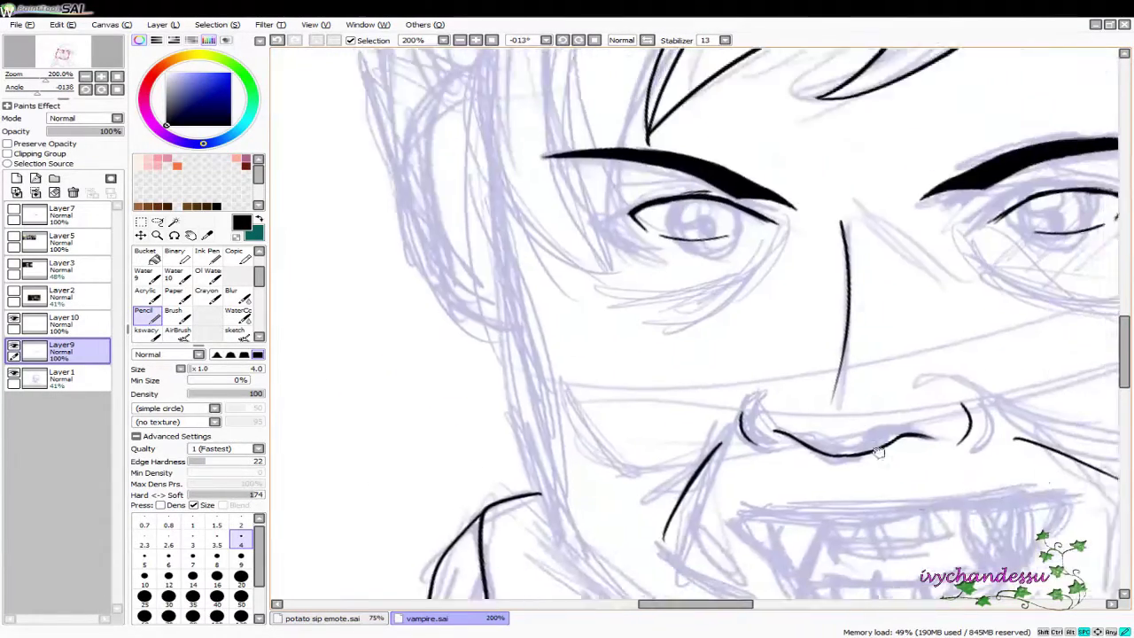
On Layer10, ink the long outer edge of the side hair lock sweeping across the left brow
{"action": "scroll", "coordinate": [780, 354], "scroll_direction": "up", "scroll_amount": 5}
{"action": "left_click", "coordinate": [62, 324]}
{"action": "left_click_drag", "start_coordinate": [626, 85], "coordinate": [660, 599]}
{"action": "key", "text": "ctrl+z"}
{"action": "left_click_drag", "start_coordinate": [596, 109], "coordinate": [636, 599]}
Ink the inner edge of the side hair lock over the left eye and trim both lines to a point
{"action": "scroll", "coordinate": [613, 225], "scroll_direction": "down", "scroll_amount": 4}
{"action": "left_click_drag", "start_coordinate": [607, 150], "coordinate": [638, 501]}
{"action": "key", "text": "ctrl+z"}
{"action": "key", "text": "ctrl+y"}
{"action": "key", "text": "ctrl+z"}
{"action": "left_click_drag", "start_coordinate": [639, 71], "coordinate": [669, 544]}
{"action": "key", "text": "ctrl+z"}
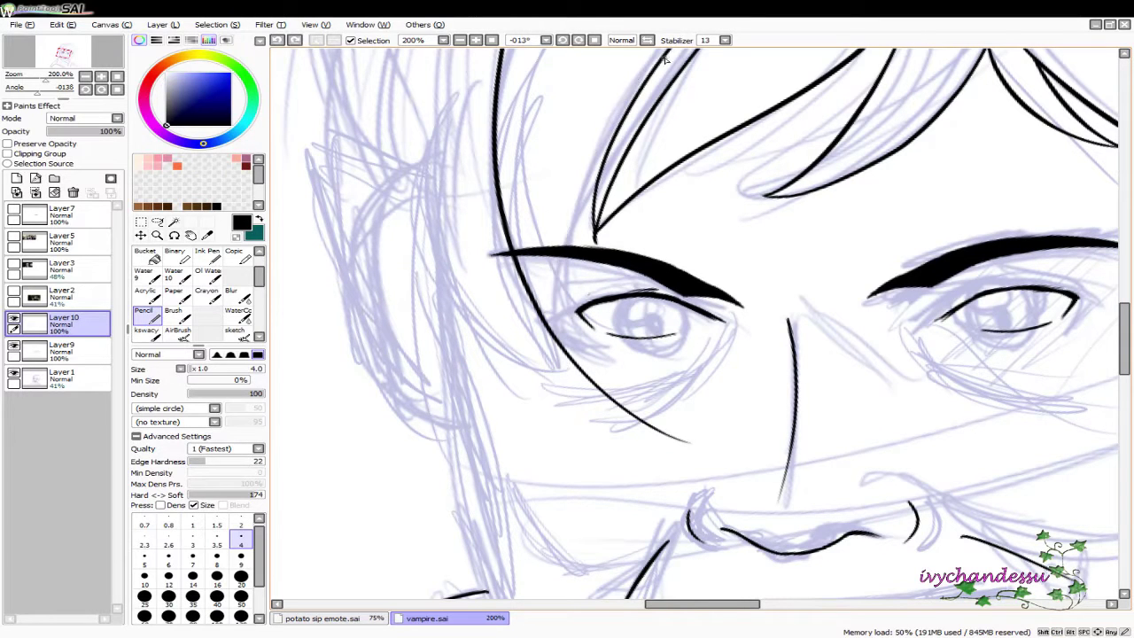
{"action": "left_click_drag", "start_coordinate": [661, 57], "coordinate": [675, 519]}
{"action": "key", "text": "ctrl+z"}
{"action": "left_click_drag", "start_coordinate": [665, 53], "coordinate": [673, 432]}
{"action": "key", "text": "ctrl+z"}
{"action": "mouse_move", "coordinate": [665, 55]}
{"action": "left_mouse_down"}
{"action": "mouse_move", "coordinate": [681, 441]}
{"action": "mouse_move", "coordinate": [636, 440]}
{"action": "left_mouse_up"}
{"action": "key", "text": "e"}
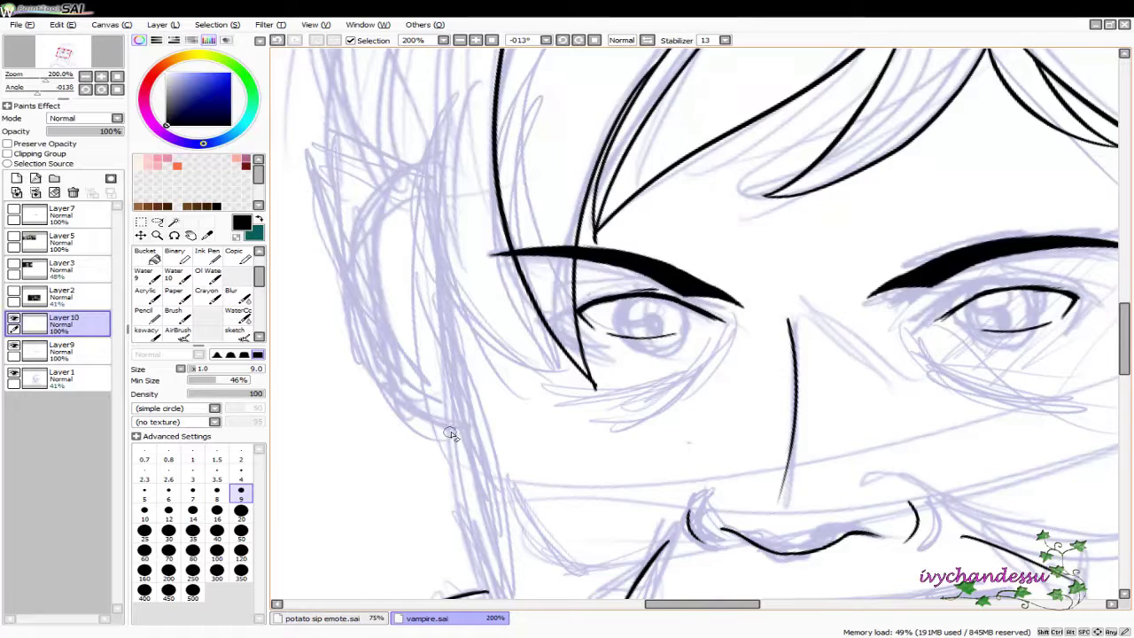
Ink the crease line under the left eye with the size 4 Pencil
{"action": "scroll", "coordinate": [450, 434], "scroll_direction": "down", "scroll_amount": 2}
{"action": "scroll", "coordinate": [453, 430], "scroll_direction": "up", "scroll_amount": 1}
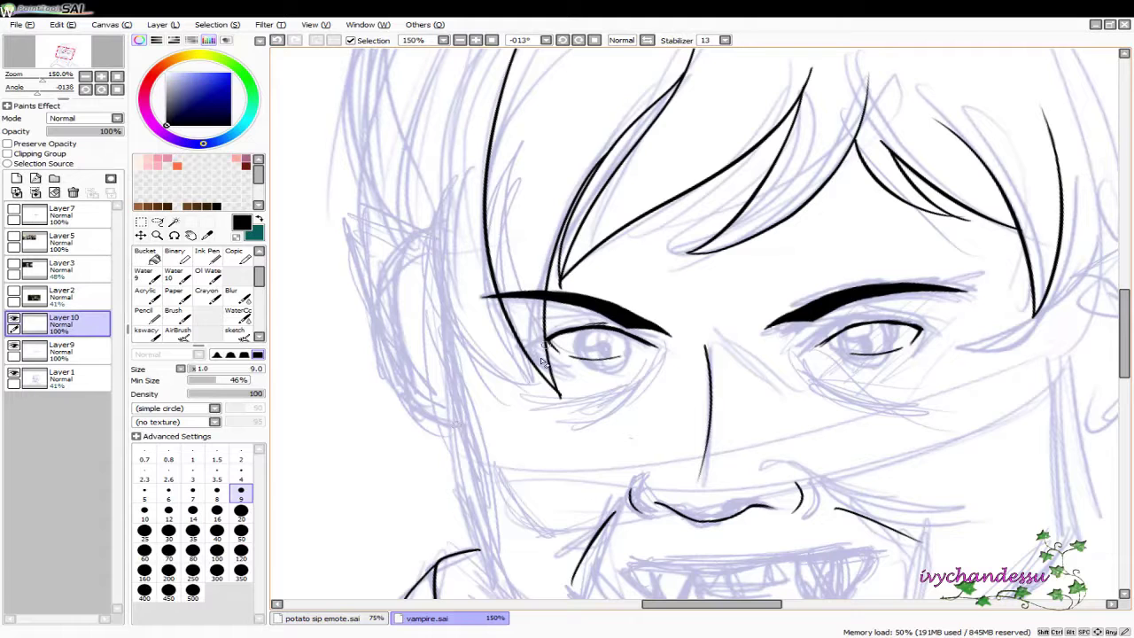
{"action": "key", "text": "n"}
{"action": "key", "text": "ctrl+z"}
{"action": "key", "text": "ctrl+z"}
{"action": "mouse_move", "coordinate": [663, 377]}
{"action": "left_mouse_down"}
{"action": "mouse_move", "coordinate": [645, 441]}
{"action": "mouse_move", "coordinate": [583, 408]}
{"action": "left_mouse_up"}
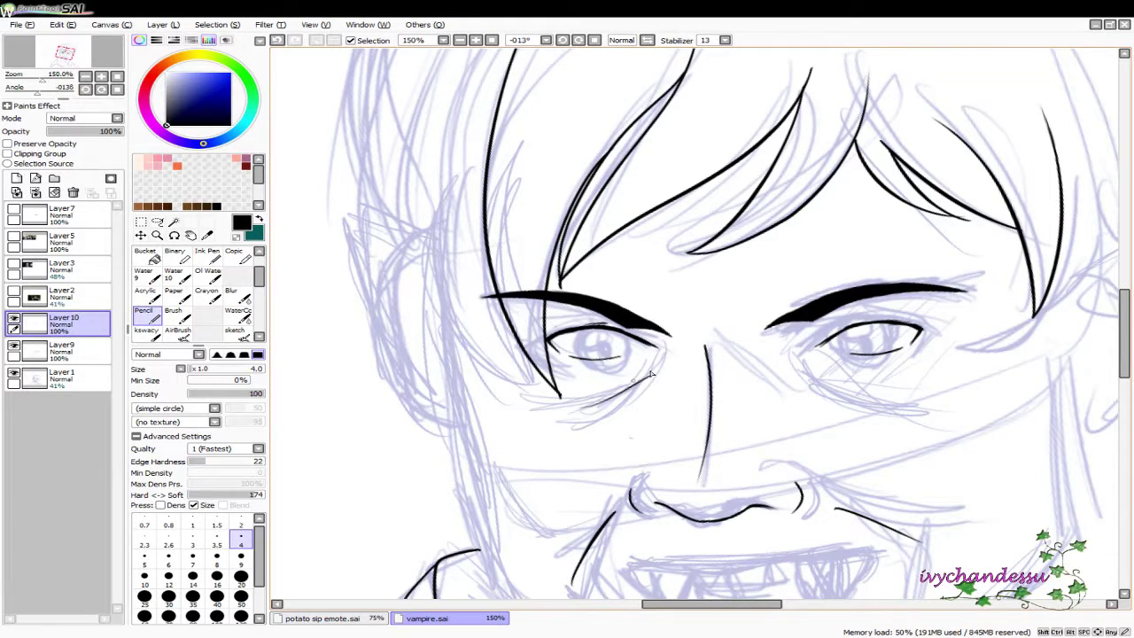
Ink a second crease under the left eye and the outer edge of the next side hair lock
{"action": "mouse_move", "coordinate": [719, 374]}
{"action": "left_mouse_down"}
{"action": "mouse_move", "coordinate": [538, 433]}
{"action": "mouse_move", "coordinate": [908, 423]}
{"action": "mouse_move", "coordinate": [607, 332]}
{"action": "mouse_move", "coordinate": [567, 412]}
{"action": "left_mouse_up"}
{"action": "left_click_drag", "start_coordinate": [512, 362], "coordinate": [558, 395]}
{"action": "mouse_move", "coordinate": [553, 323]}
{"action": "left_mouse_down"}
{"action": "mouse_move", "coordinate": [877, 271]}
{"action": "mouse_move", "coordinate": [633, 259]}
{"action": "mouse_move", "coordinate": [576, 182]}
{"action": "left_mouse_up"}
{"action": "mouse_move", "coordinate": [538, 142]}
{"action": "left_mouse_down"}
{"action": "mouse_move", "coordinate": [696, 493]}
{"action": "mouse_move", "coordinate": [580, 381]}
{"action": "mouse_move", "coordinate": [669, 479]}
{"action": "left_mouse_up"}
{"action": "key", "text": "ctrl+z"}
{"action": "scroll", "coordinate": [644, 379], "scroll_direction": "up", "scroll_amount": 3}
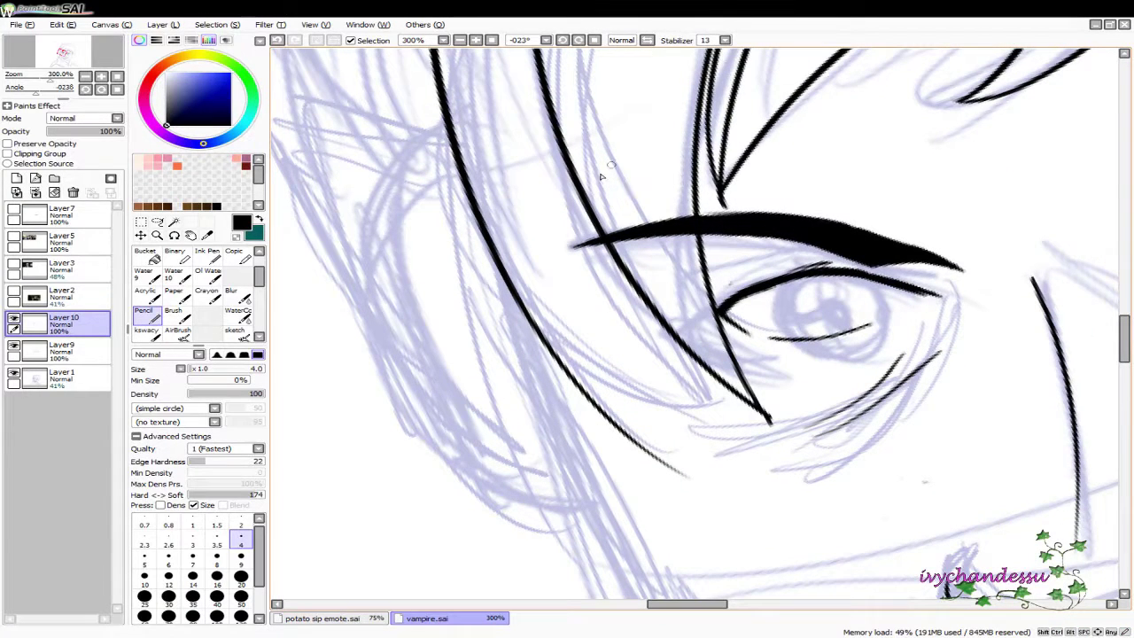
Ink the inner edge of the outermost left side lock and the crease lines under the right eye
{"action": "mouse_move", "coordinate": [546, 122]}
{"action": "left_mouse_down"}
{"action": "mouse_move", "coordinate": [735, 478]}
{"action": "mouse_move", "coordinate": [728, 507]}
{"action": "left_mouse_up"}
{"action": "key", "text": "ctrl+z"}
{"action": "key", "text": "ctrl+z"}
{"action": "left_click_drag", "start_coordinate": [544, 121], "coordinate": [594, 350]}
{"action": "mouse_move", "coordinate": [602, 304]}
{"action": "left_mouse_down"}
{"action": "mouse_move", "coordinate": [965, 323]}
{"action": "mouse_move", "coordinate": [600, 144]}
{"action": "mouse_move", "coordinate": [580, 434]}
{"action": "left_mouse_up"}
{"action": "key", "text": "ctrl+z"}
{"action": "left_click_drag", "start_coordinate": [642, 111], "coordinate": [680, 524]}
{"action": "key", "text": "ctrl+z"}
{"action": "left_click_drag", "start_coordinate": [645, 113], "coordinate": [644, 558]}
{"action": "scroll", "coordinate": [647, 399], "scroll_direction": "up", "scroll_amount": 1}
{"action": "key", "text": "ctrl+z"}
{"action": "key", "text": "ctrl+y"}
{"action": "key", "text": "ctrl+z"}
{"action": "scroll", "coordinate": [566, 248], "scroll_direction": "down", "scroll_amount": 1}
{"action": "scroll", "coordinate": [596, 267], "scroll_direction": "down", "scroll_amount": 3}
{"action": "scroll", "coordinate": [597, 267], "scroll_direction": "down", "scroll_amount": 4}
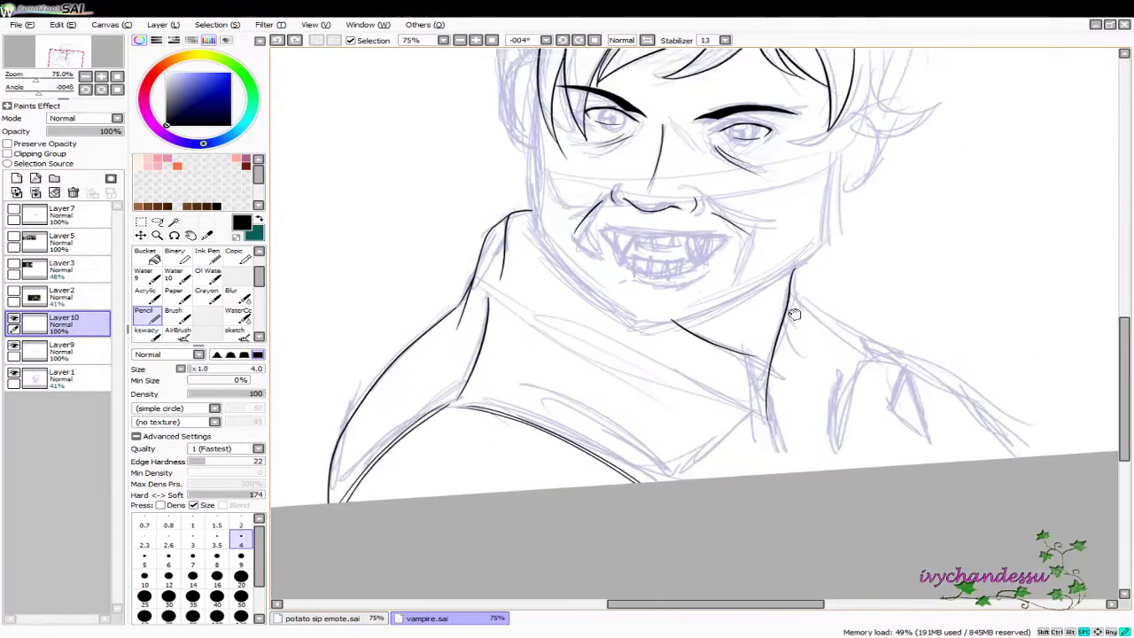
Add a new linework layer above Layer10 and switch to the Curve tool
{"action": "left_click", "coordinate": [35, 178]}
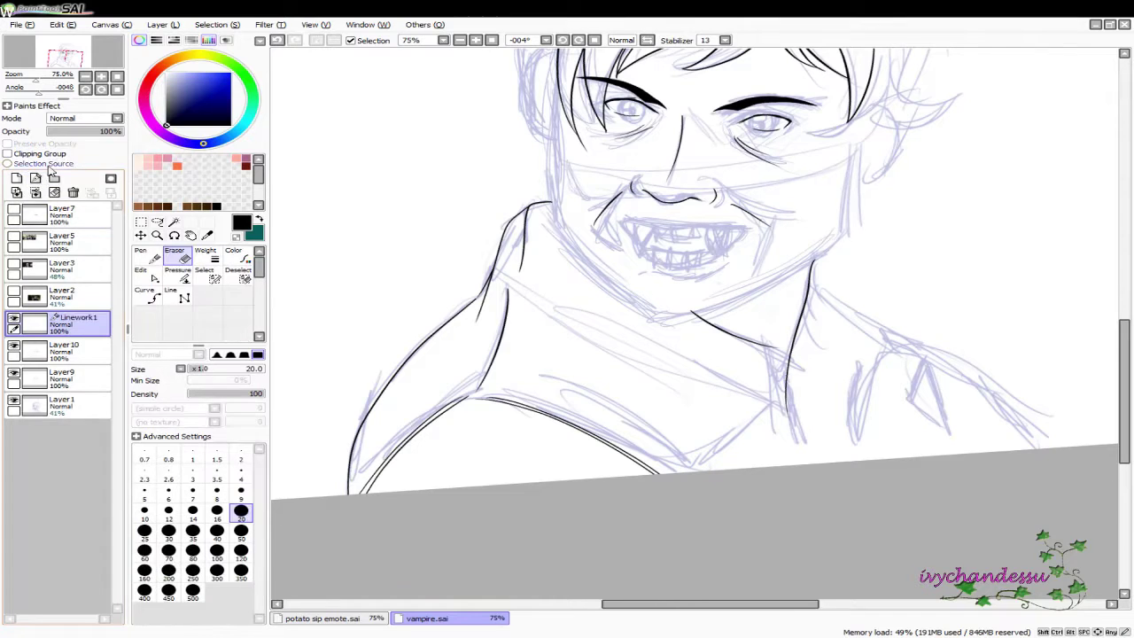
{"action": "scroll", "coordinate": [675, 175], "scroll_direction": "up", "scroll_amount": 3}
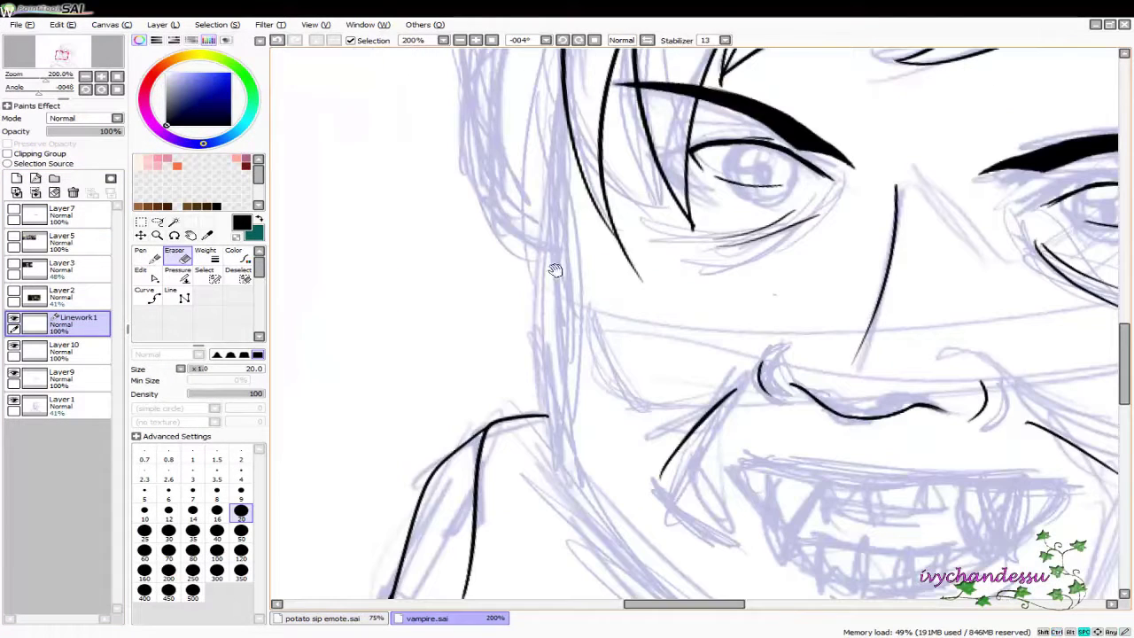
{"action": "key", "text": "c"}
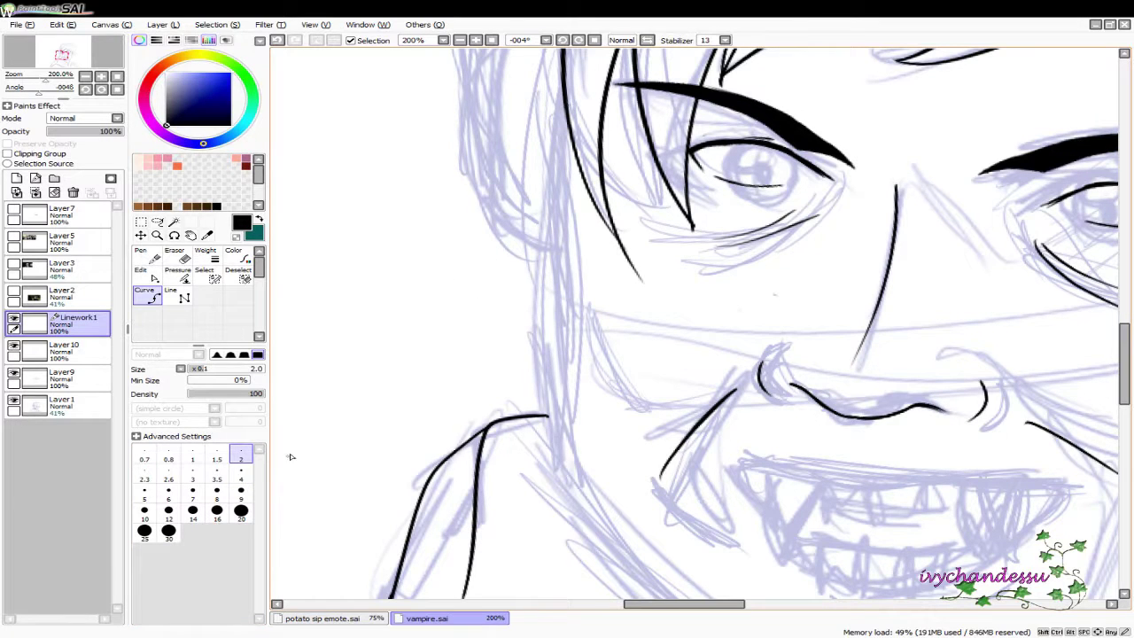
Draw the face outline from the left temple around the chin to the right temple with the Curve tool at size 2
{"action": "left_click", "coordinate": [241, 476]}
{"action": "left_click_drag", "start_coordinate": [561, 104], "coordinate": [547, 425]}
{"action": "key", "text": "ctrl+z"}
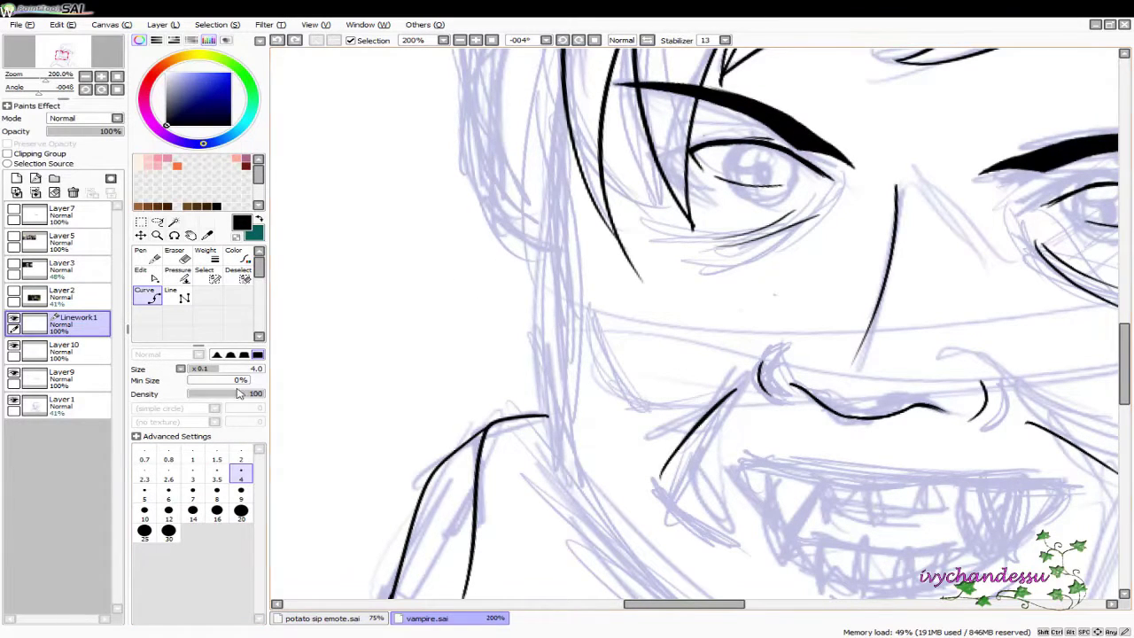
{"action": "left_click", "coordinate": [240, 455]}
{"action": "mouse_move", "coordinate": [563, 84]}
{"action": "left_mouse_down"}
{"action": "mouse_move", "coordinate": [549, 430]}
{"action": "mouse_move", "coordinate": [615, 571]}
{"action": "left_mouse_up"}
{"action": "mouse_move", "coordinate": [615, 571]}
{"action": "left_mouse_down"}
{"action": "mouse_move", "coordinate": [522, 445]}
{"action": "mouse_move", "coordinate": [423, 357]}
{"action": "mouse_move", "coordinate": [575, 479]}
{"action": "mouse_move", "coordinate": [700, 507]}
{"action": "mouse_move", "coordinate": [763, 500]}
{"action": "mouse_move", "coordinate": [829, 474]}
{"action": "mouse_move", "coordinate": [737, 528]}
{"action": "mouse_move", "coordinate": [1019, 377]}
{"action": "mouse_move", "coordinate": [940, 450]}
{"action": "mouse_move", "coordinate": [957, 210]}
{"action": "left_mouse_up"}
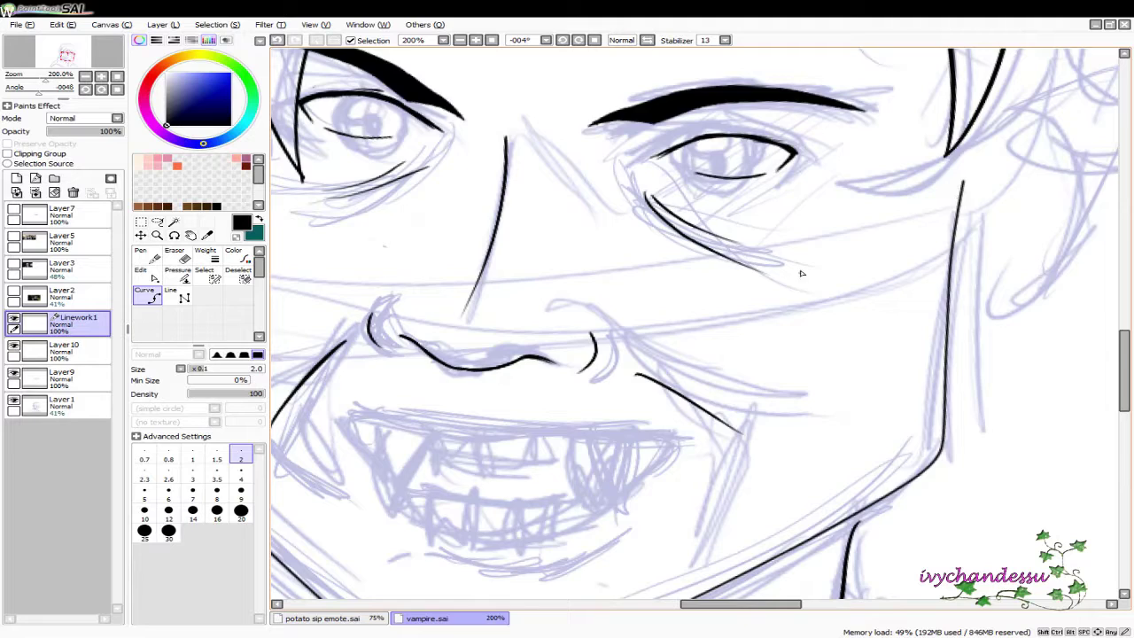
On Layer10, ink the parting strands at the crown of the hair with the size 4 Pencil
{"action": "left_click_drag", "start_coordinate": [733, 193], "coordinate": [700, 434]}
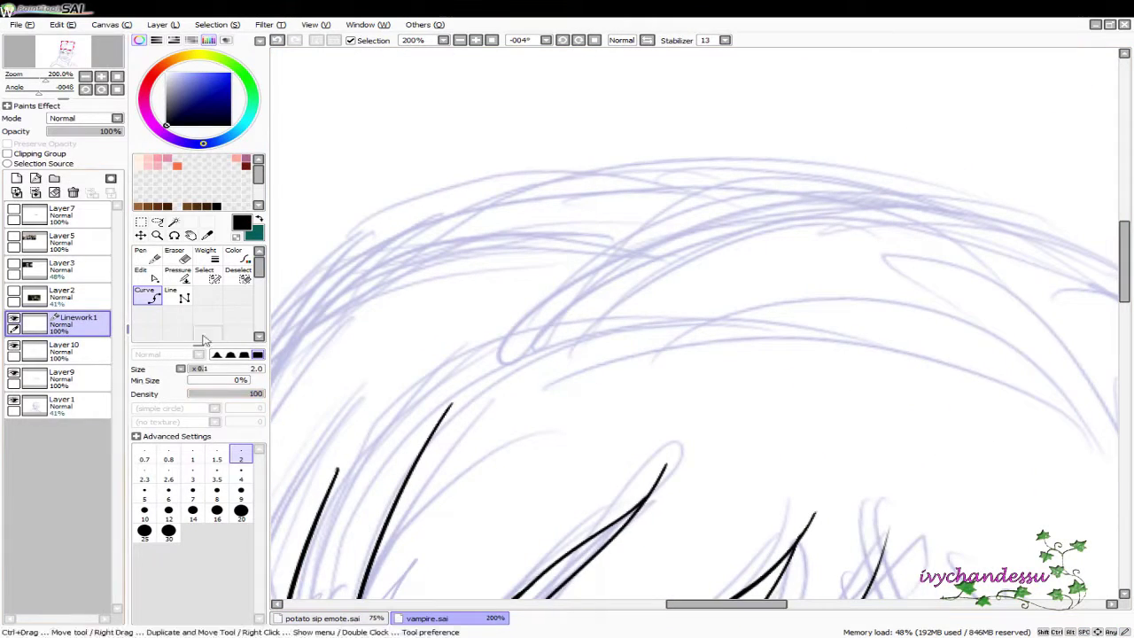
{"action": "left_click", "coordinate": [69, 356]}
{"action": "mouse_move", "coordinate": [824, 362]}
{"action": "left_mouse_down"}
{"action": "mouse_move", "coordinate": [597, 342]}
{"action": "mouse_move", "coordinate": [811, 202]}
{"action": "left_mouse_up"}
{"action": "key", "text": "ctrl+z"}
{"action": "left_click_drag", "start_coordinate": [536, 344], "coordinate": [762, 220]}
{"action": "left_click_drag", "start_coordinate": [542, 301], "coordinate": [821, 169]}
{"action": "key", "text": "ctrl+z"}
{"action": "key", "text": "ctrl+z"}
{"action": "left_click_drag", "start_coordinate": [537, 342], "coordinate": [765, 244]}
{"action": "key", "text": "ctrl+z"}
{"action": "mouse_move", "coordinate": [547, 308]}
{"action": "left_mouse_down"}
{"action": "mouse_move", "coordinate": [764, 195]}
{"action": "mouse_move", "coordinate": [751, 213]}
{"action": "left_mouse_up"}
{"action": "left_click_drag", "start_coordinate": [633, 213], "coordinate": [676, 375]}
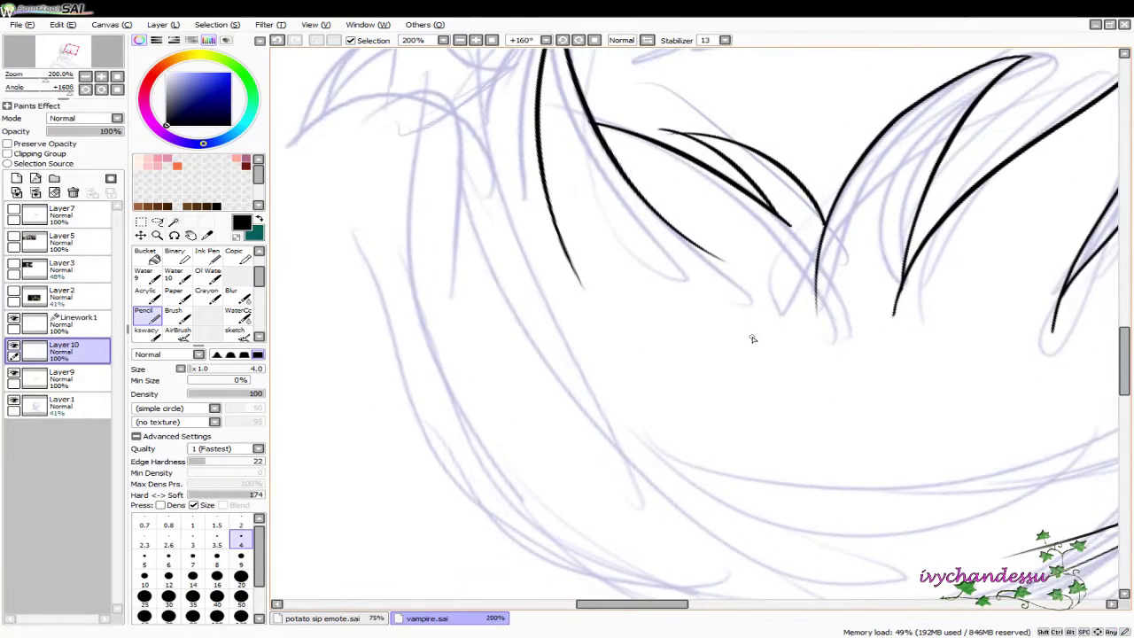
Ink the outer hair contour from the crown down the right side of the head and trim its faded end
{"action": "scroll", "coordinate": [752, 338], "scroll_direction": "down", "scroll_amount": 3}
{"action": "scroll", "coordinate": [752, 351], "scroll_direction": "up", "scroll_amount": 3}
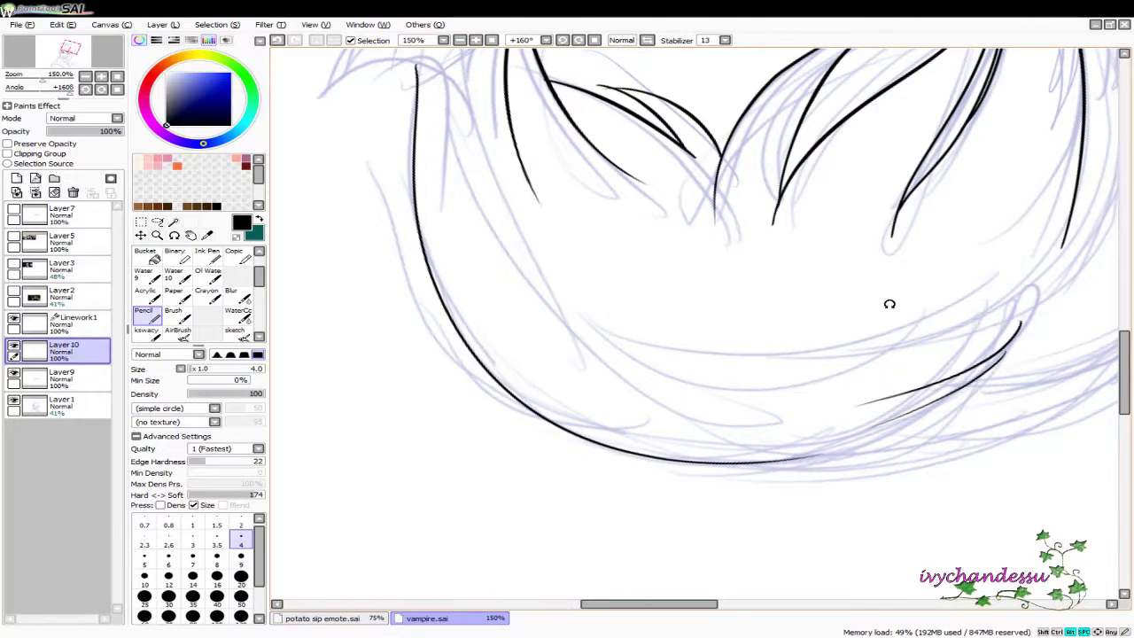
{"action": "scroll", "coordinate": [888, 303], "scroll_direction": "up", "scroll_amount": 2}
{"action": "left_click_drag", "start_coordinate": [888, 303], "coordinate": [614, 492]}
{"action": "scroll", "coordinate": [625, 271], "scroll_direction": "up", "scroll_amount": 4}
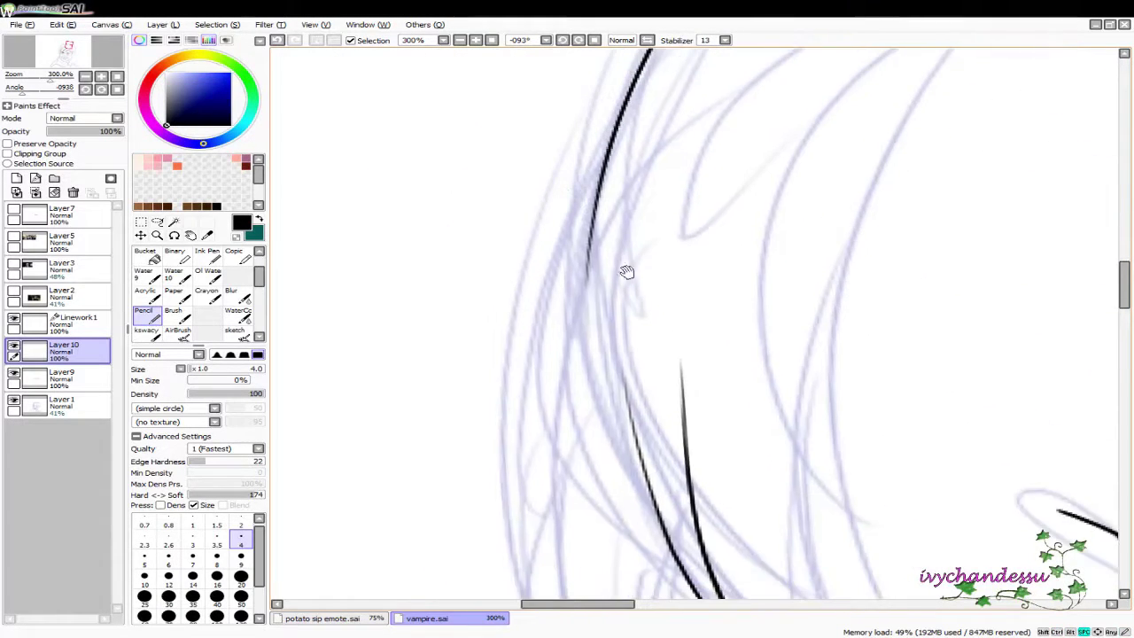
{"action": "key", "text": "e"}
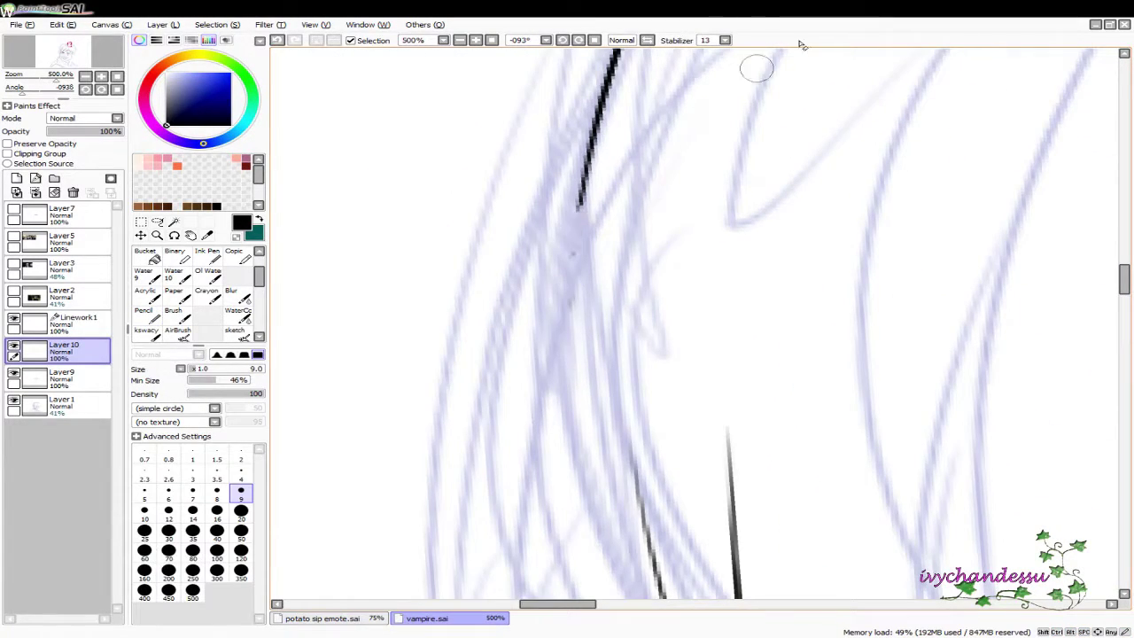
{"action": "left_click_drag", "start_coordinate": [676, 323], "coordinate": [778, 255]}
Ink the first stretch of the outer hair contour leading from the crown toward the left side of the head
{"action": "key", "text": "n"}
{"action": "mouse_move", "coordinate": [671, 172]}
{"action": "left_mouse_down"}
{"action": "mouse_move", "coordinate": [700, 133]}
{"action": "mouse_move", "coordinate": [651, 390]}
{"action": "mouse_move", "coordinate": [549, 282]}
{"action": "left_mouse_up"}
{"action": "scroll", "coordinate": [611, 301], "scroll_direction": "down", "scroll_amount": 2}
{"action": "left_click_drag", "start_coordinate": [530, 170], "coordinate": [497, 595]}
{"action": "key", "text": "ctrl+z"}
{"action": "scroll", "coordinate": [530, 181], "scroll_direction": "down", "scroll_amount": 3}
{"action": "key", "text": "ctrl+z"}
{"action": "mouse_move", "coordinate": [470, 252]}
{"action": "left_mouse_down"}
{"action": "mouse_move", "coordinate": [651, 599]}
{"action": "mouse_move", "coordinate": [680, 606]}
{"action": "left_mouse_up"}
{"action": "key", "text": "ctrl+z"}
{"action": "left_click_drag", "start_coordinate": [473, 250], "coordinate": [655, 599]}
{"action": "scroll", "coordinate": [425, 197], "scroll_direction": "down", "scroll_amount": 3}
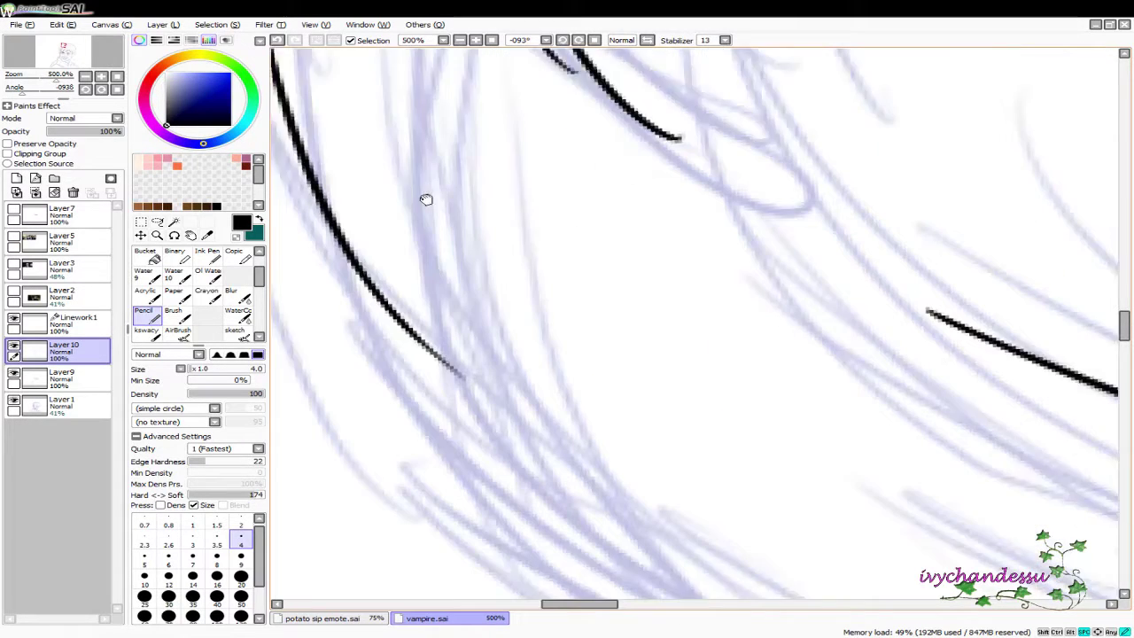
Extend the hair contour along the upper left of the head and clean up the join with the eraser
{"action": "left_click_drag", "start_coordinate": [356, 138], "coordinate": [600, 484]}
{"action": "key", "text": "ctrl+z"}
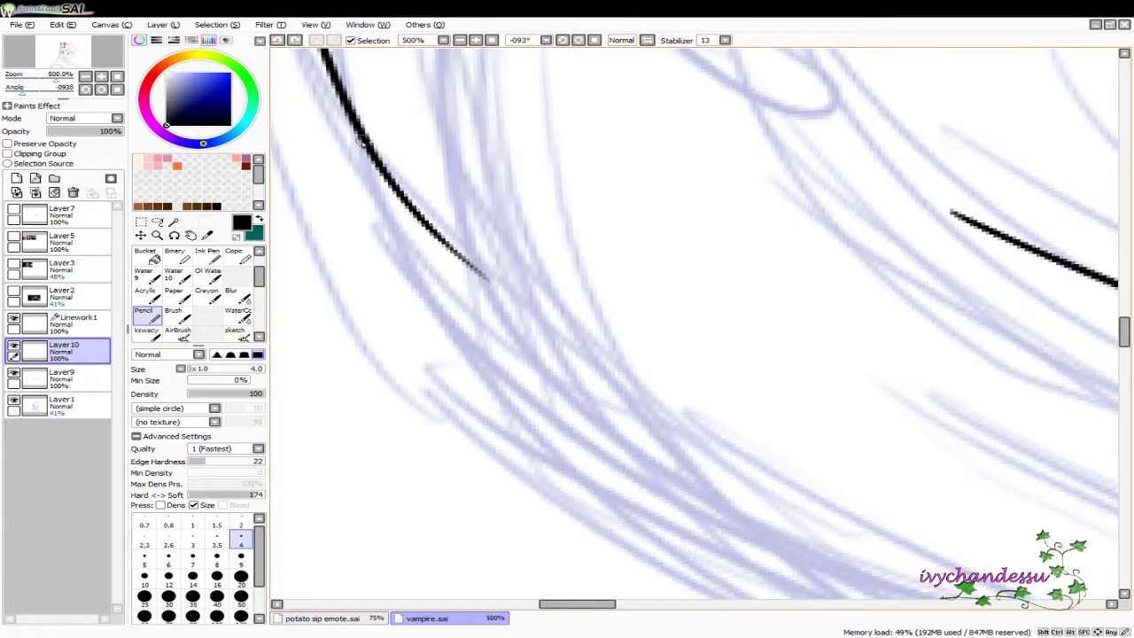
{"action": "left_click_drag", "start_coordinate": [356, 134], "coordinate": [709, 554]}
{"action": "key", "text": "ctrl+z"}
{"action": "left_click_drag", "start_coordinate": [420, 145], "coordinate": [793, 307]}
{"action": "key", "text": "e"}
{"action": "mouse_move", "coordinate": [584, 241]}
{"action": "left_mouse_down"}
{"action": "mouse_move", "coordinate": [557, 182]}
{"action": "mouse_move", "coordinate": [530, 173]}
{"action": "left_mouse_up"}
{"action": "key", "text": "n"}
{"action": "left_click_drag", "start_coordinate": [550, 232], "coordinate": [487, 154]}
Ink the long hair contour down the left side of the head, comparing it by undoing and restoring the stroke
{"action": "left_click_drag", "start_coordinate": [433, 113], "coordinate": [729, 560]}
{"action": "key", "text": "ctrl+z"}
{"action": "key", "text": "ctrl+y"}
{"action": "key", "text": "ctrl+z"}
{"action": "key", "text": "ctrl+y"}
{"action": "key", "text": "ctrl+z"}
{"action": "key", "text": "ctrl+y"}
Extend the left hair contour into a tapered end at the top of the left ear
{"action": "mouse_move", "coordinate": [498, 188]}
{"action": "left_mouse_down"}
{"action": "mouse_move", "coordinate": [685, 249]}
{"action": "mouse_move", "coordinate": [558, 187]}
{"action": "mouse_move", "coordinate": [432, 201]}
{"action": "left_mouse_up"}
{"action": "mouse_move", "coordinate": [328, 157]}
{"action": "left_mouse_down"}
{"action": "mouse_move", "coordinate": [835, 490]}
{"action": "mouse_move", "coordinate": [817, 233]}
{"action": "mouse_move", "coordinate": [577, 144]}
{"action": "mouse_move", "coordinate": [599, 168]}
{"action": "left_mouse_up"}
{"action": "key", "text": "ctrl+y"}
{"action": "key", "text": "ctrl+z"}
{"action": "left_click_drag", "start_coordinate": [558, 131], "coordinate": [722, 375]}
{"action": "key", "text": "ctrl+z"}
{"action": "left_click_drag", "start_coordinate": [561, 132], "coordinate": [746, 376]}
{"action": "left_click_drag", "start_coordinate": [655, 242], "coordinate": [734, 259]}
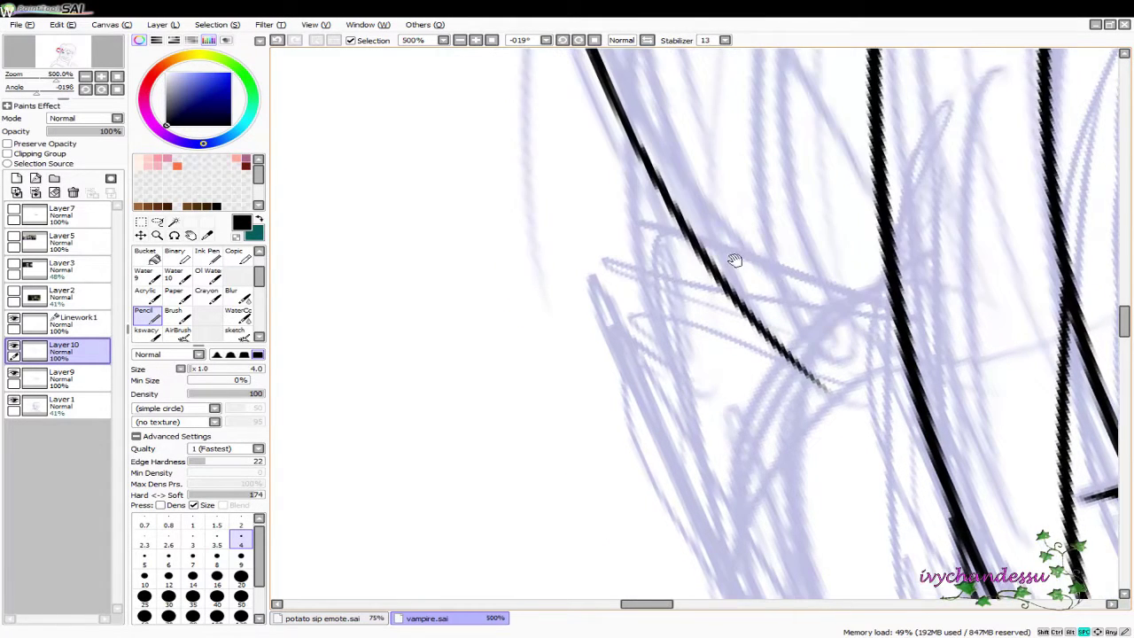
Ink the flicked-out hair tip beside the left ear and erase the hooked end of its lower stroke
{"action": "mouse_move", "coordinate": [622, 134]}
{"action": "left_mouse_down"}
{"action": "mouse_move", "coordinate": [620, 593]}
{"action": "mouse_move", "coordinate": [656, 575]}
{"action": "mouse_move", "coordinate": [623, 83]}
{"action": "mouse_move", "coordinate": [651, 580]}
{"action": "left_mouse_up"}
{"action": "key", "text": "ctrl+z"}
{"action": "key", "text": "ctrl+z"}
{"action": "key", "text": "ctrl+z"}
{"action": "left_click_drag", "start_coordinate": [622, 82], "coordinate": [653, 592]}
{"action": "mouse_move", "coordinate": [711, 558]}
{"action": "left_mouse_down"}
{"action": "mouse_move", "coordinate": [622, 390]}
{"action": "mouse_move", "coordinate": [721, 288]}
{"action": "mouse_move", "coordinate": [628, 374]}
{"action": "left_mouse_up"}
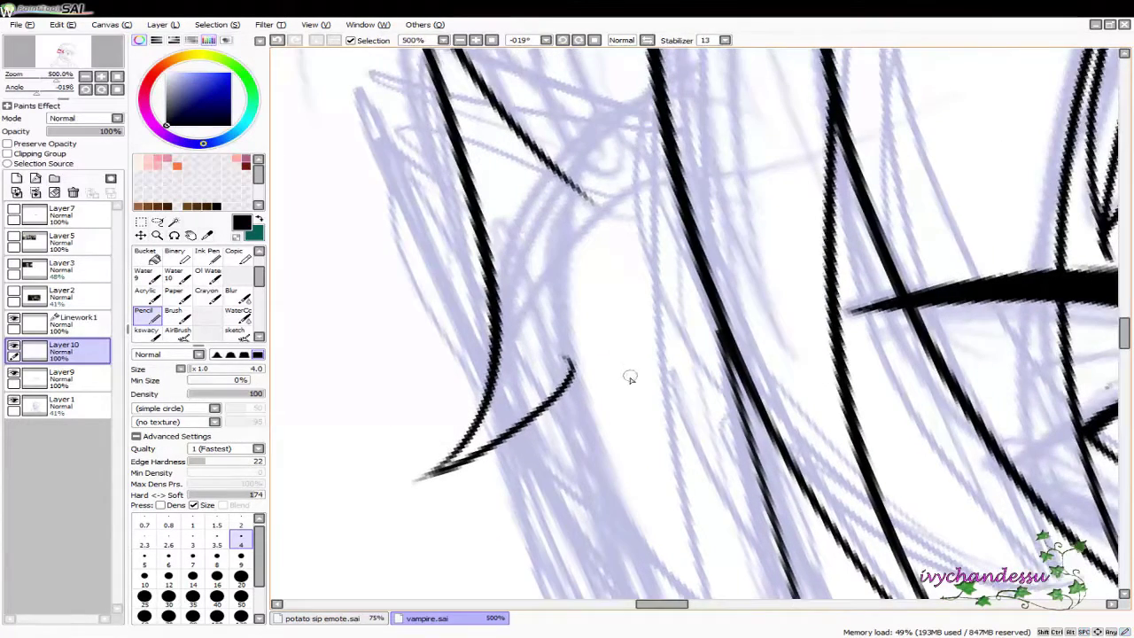
{"action": "key", "text": "e"}
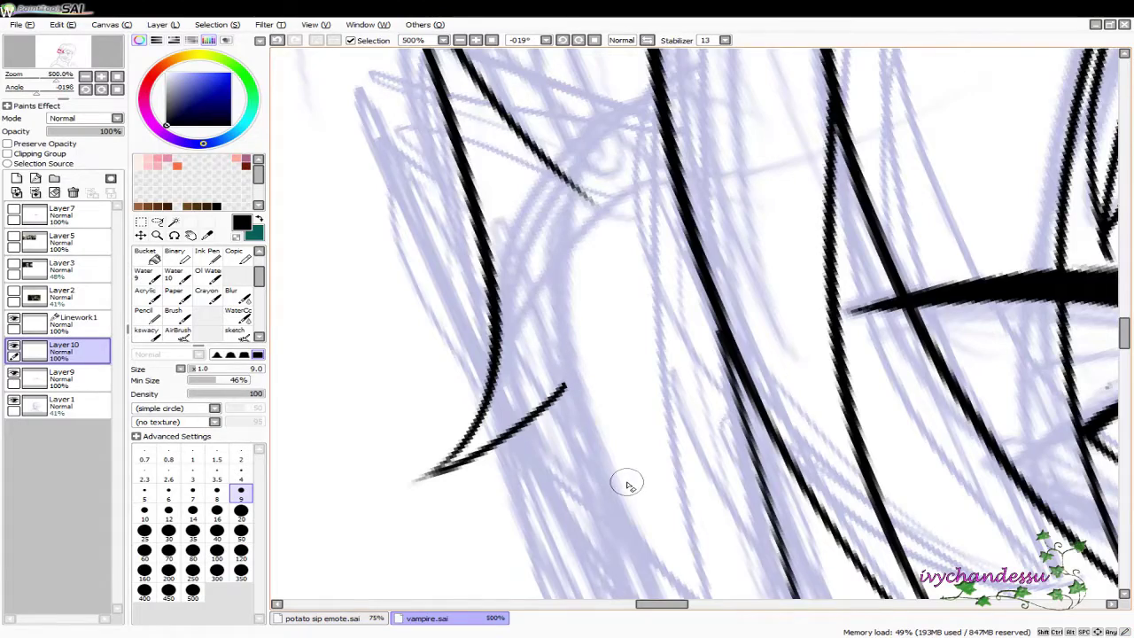
Ink an extra curved strand behind the hair lock beside the right brow, ending in a point near the temple
{"action": "key", "text": "ctrl+minus"}
{"action": "left_click_drag", "start_coordinate": [628, 486], "coordinate": [833, 295]}
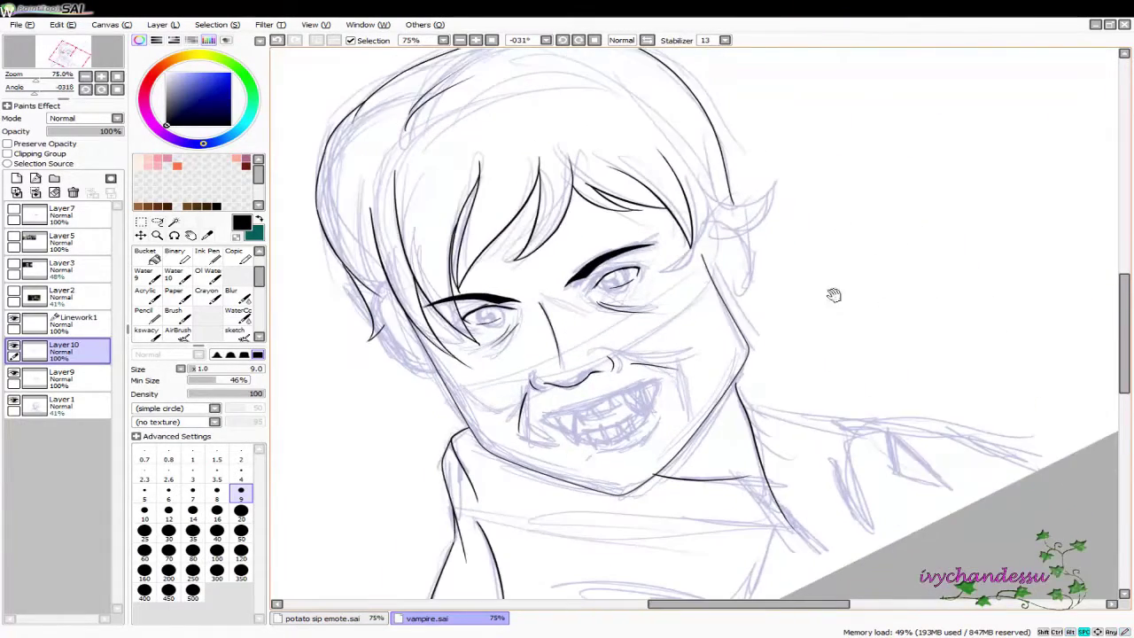
{"action": "mouse_move", "coordinate": [585, 409]}
{"action": "left_mouse_down"}
{"action": "mouse_move", "coordinate": [752, 395]}
{"action": "mouse_move", "coordinate": [888, 496]}
{"action": "mouse_move", "coordinate": [779, 348]}
{"action": "mouse_move", "coordinate": [716, 398]}
{"action": "mouse_move", "coordinate": [989, 316]}
{"action": "mouse_move", "coordinate": [877, 372]}
{"action": "mouse_move", "coordinate": [770, 344]}
{"action": "mouse_move", "coordinate": [641, 240]}
{"action": "mouse_move", "coordinate": [655, 451]}
{"action": "mouse_move", "coordinate": [667, 383]}
{"action": "mouse_move", "coordinate": [613, 398]}
{"action": "left_mouse_up"}
{"action": "scroll", "coordinate": [776, 349], "scroll_direction": "up", "scroll_amount": 3}
{"action": "key", "text": "n"}
{"action": "left_click_drag", "start_coordinate": [561, 188], "coordinate": [735, 388]}
{"action": "key", "text": "ctrl+z"}
{"action": "scroll", "coordinate": [625, 138], "scroll_direction": "up", "scroll_amount": 1}
{"action": "left_click_drag", "start_coordinate": [630, 144], "coordinate": [438, 147]}
{"action": "mouse_move", "coordinate": [400, 113]}
{"action": "left_mouse_down"}
{"action": "mouse_move", "coordinate": [686, 458]}
{"action": "mouse_move", "coordinate": [605, 278]}
{"action": "left_mouse_up"}
{"action": "key", "text": "ctrl+z"}
{"action": "mouse_move", "coordinate": [403, 114]}
{"action": "left_mouse_down"}
{"action": "mouse_move", "coordinate": [626, 280]}
{"action": "mouse_move", "coordinate": [595, 227]}
{"action": "left_mouse_up"}
Hide the Layer1 sketch, trim the neck line where it overshoots the jaw, then make Layer9 active and show the sketch again
{"action": "key", "text": "b"}
{"action": "scroll", "coordinate": [618, 241], "scroll_direction": "down", "scroll_amount": 4}
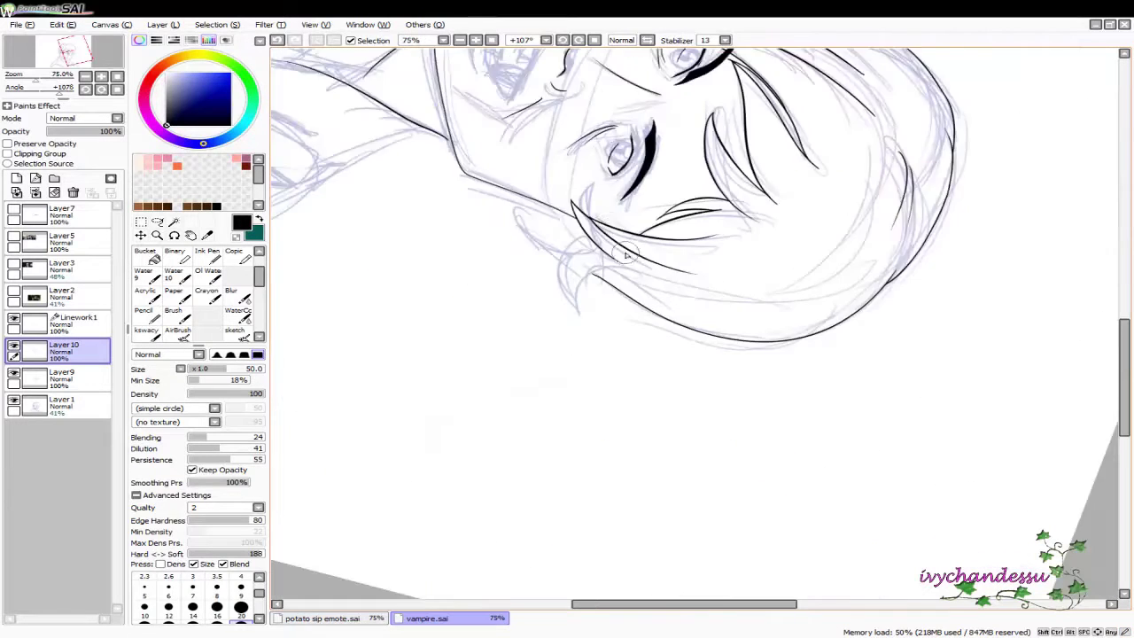
{"action": "key", "text": "Home"}
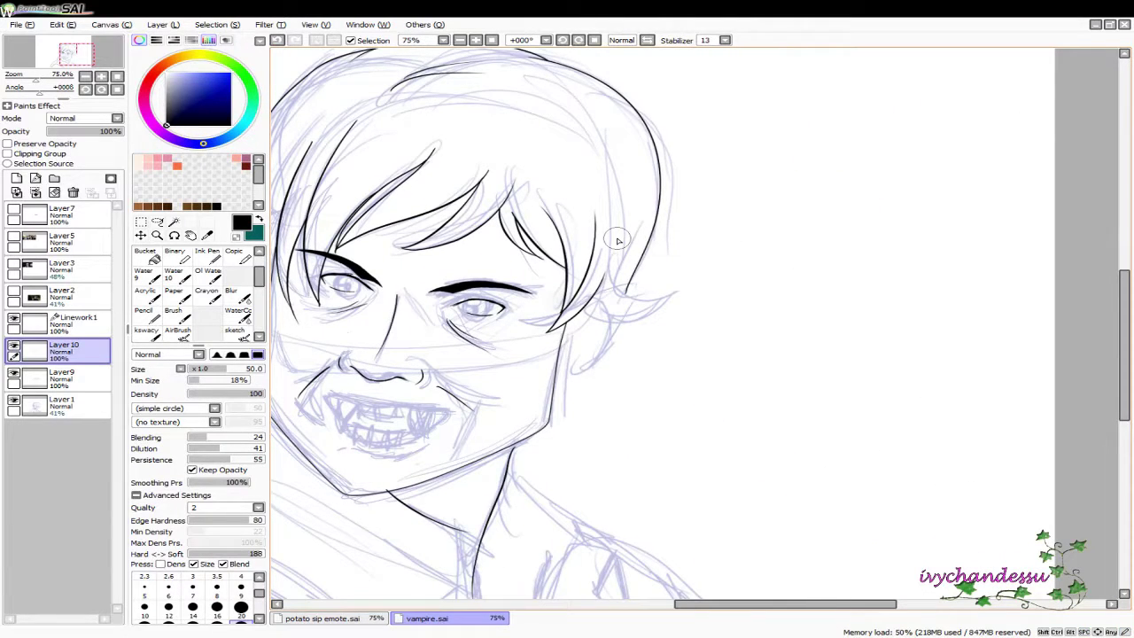
{"action": "left_click_drag", "start_coordinate": [618, 241], "coordinate": [652, 162]}
{"action": "left_click_drag", "start_coordinate": [830, 314], "coordinate": [819, 257]}
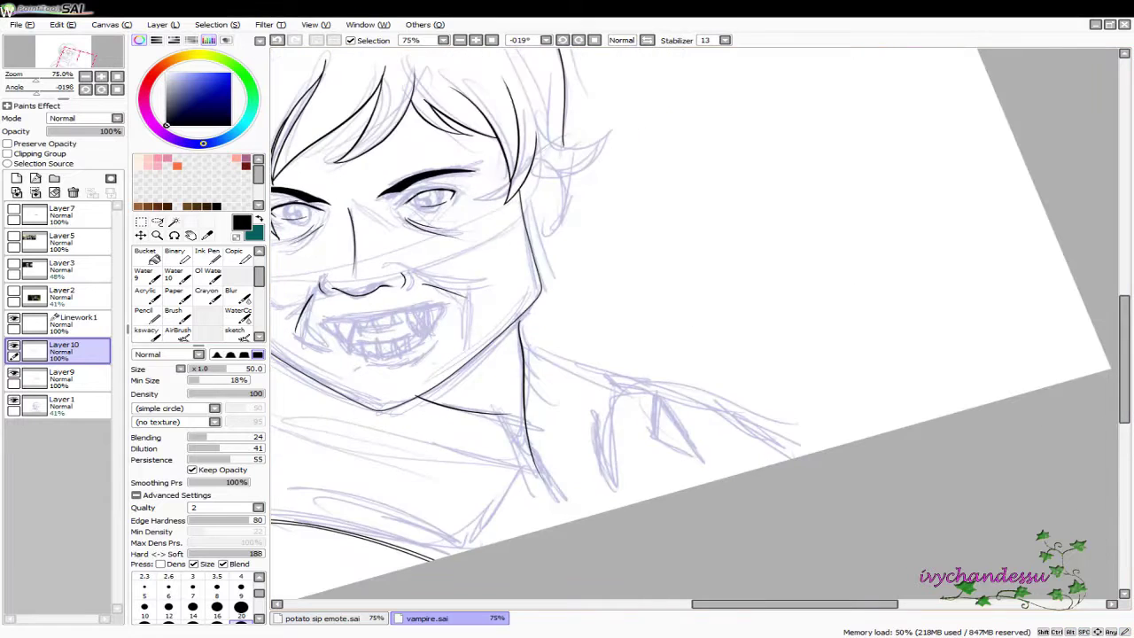
{"action": "left_click", "coordinate": [13, 400]}
{"action": "scroll", "coordinate": [488, 354], "scroll_direction": "up", "scroll_amount": 4}
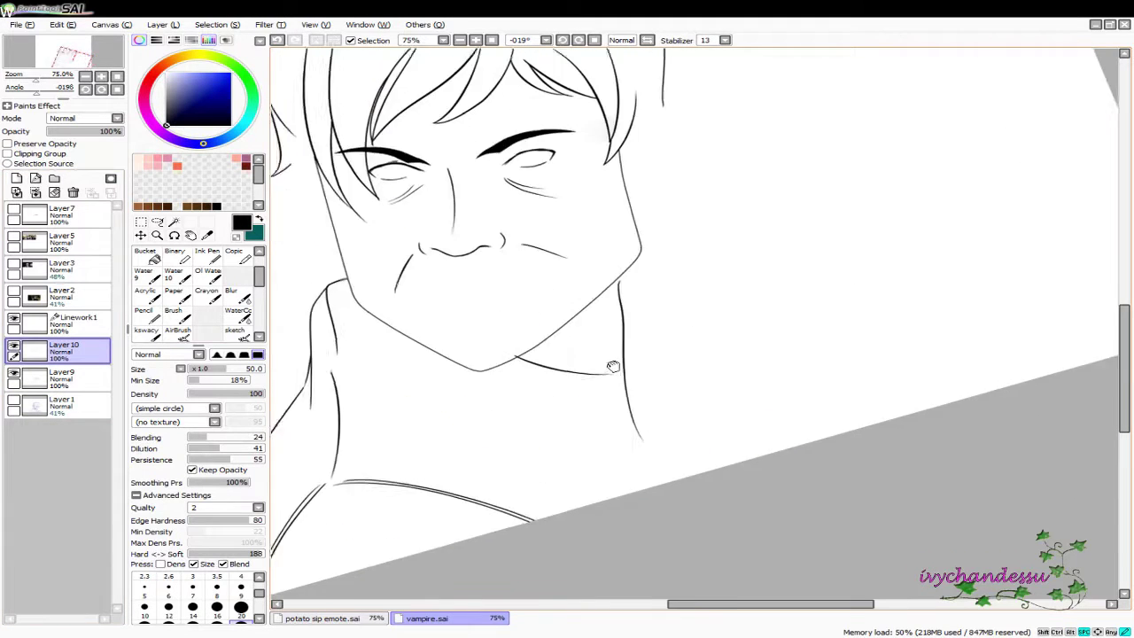
{"action": "left_click_drag", "start_coordinate": [430, 379], "coordinate": [788, 269]}
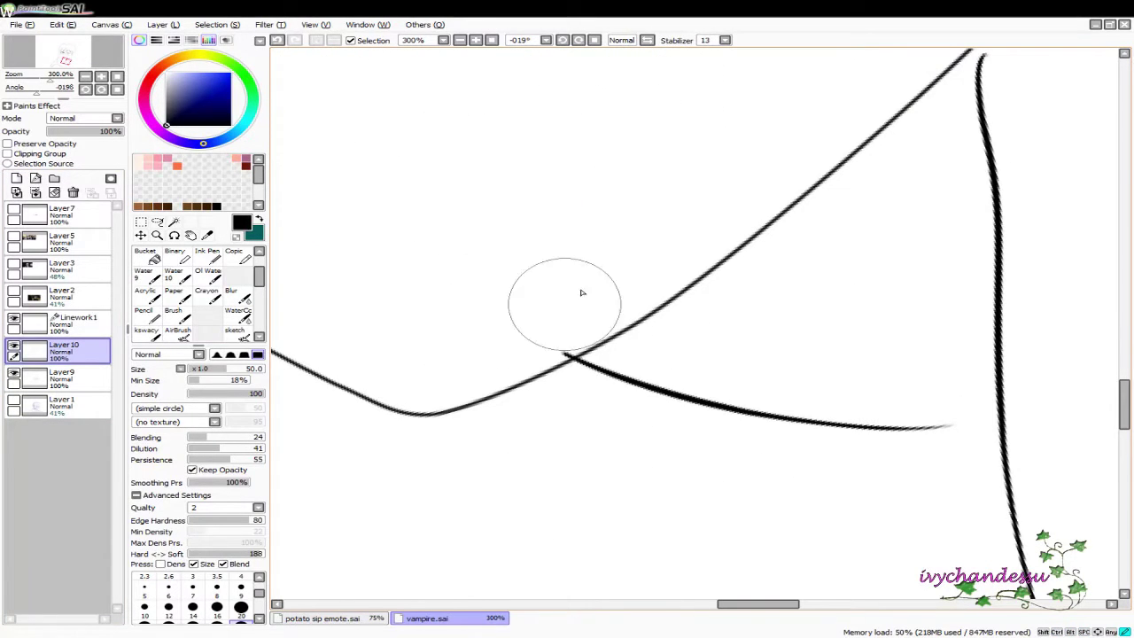
{"action": "left_click", "coordinate": [62, 376]}
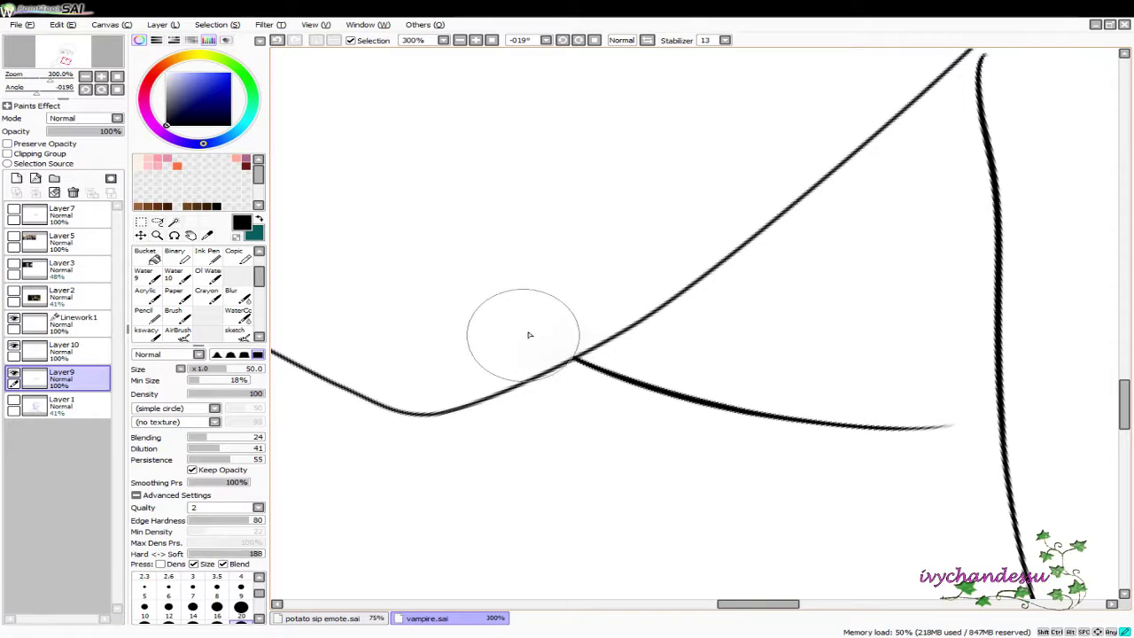
{"action": "scroll", "coordinate": [746, 374], "scroll_direction": "down", "scroll_amount": 4}
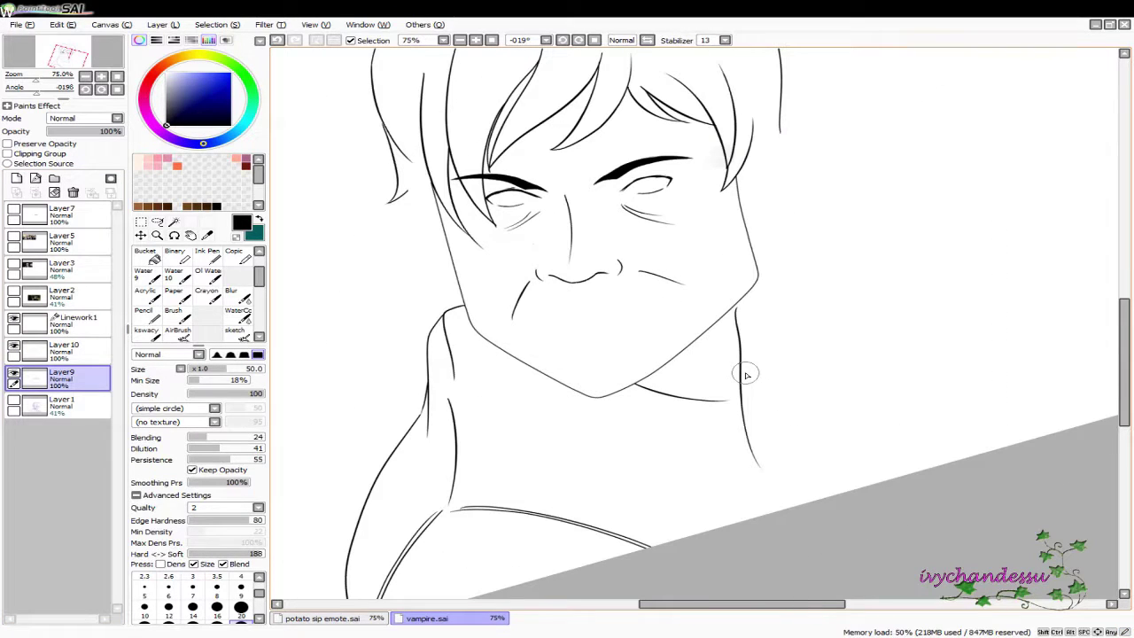
{"action": "left_click", "coordinate": [13, 403]}
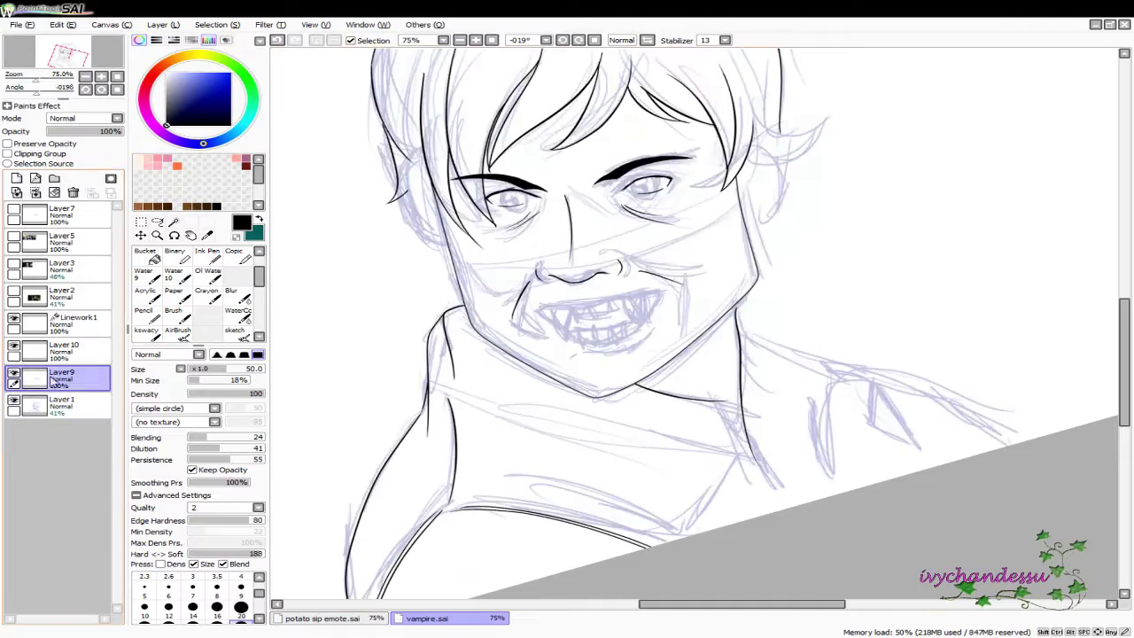
On Linework1, draw the left ear's outline from the hair down to the jaw with the Curve tool at size 2
{"action": "left_click_drag", "start_coordinate": [700, 198], "coordinate": [742, 331]}
{"action": "scroll", "coordinate": [741, 332], "scroll_direction": "up", "scroll_amount": 5}
{"action": "left_click", "coordinate": [76, 324]}
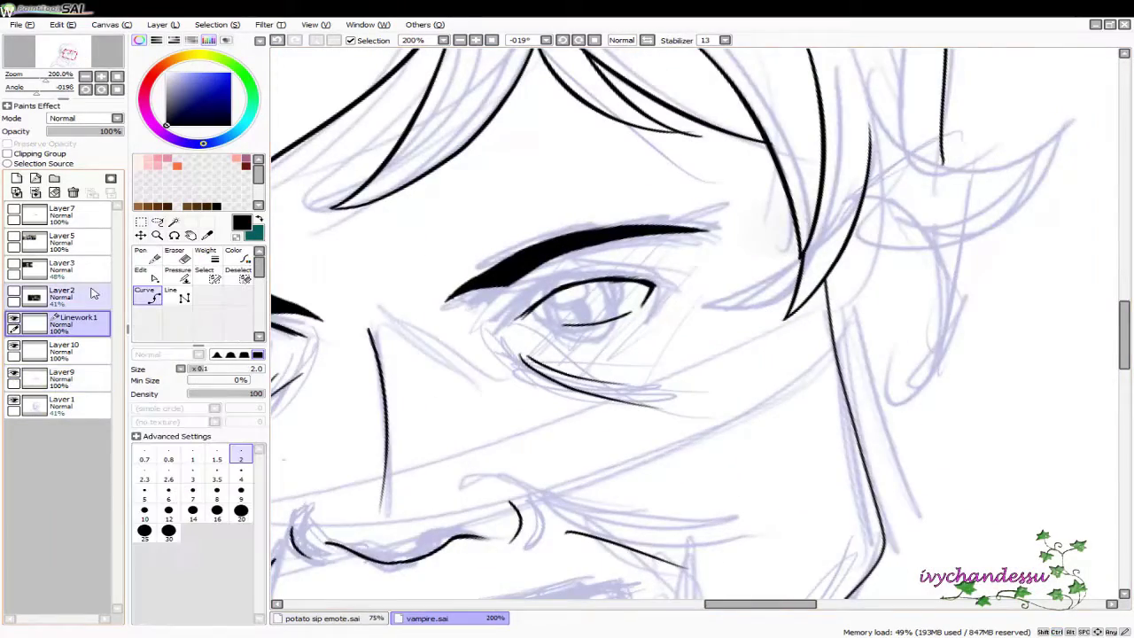
{"action": "left_click_drag", "start_coordinate": [434, 358], "coordinate": [998, 144]}
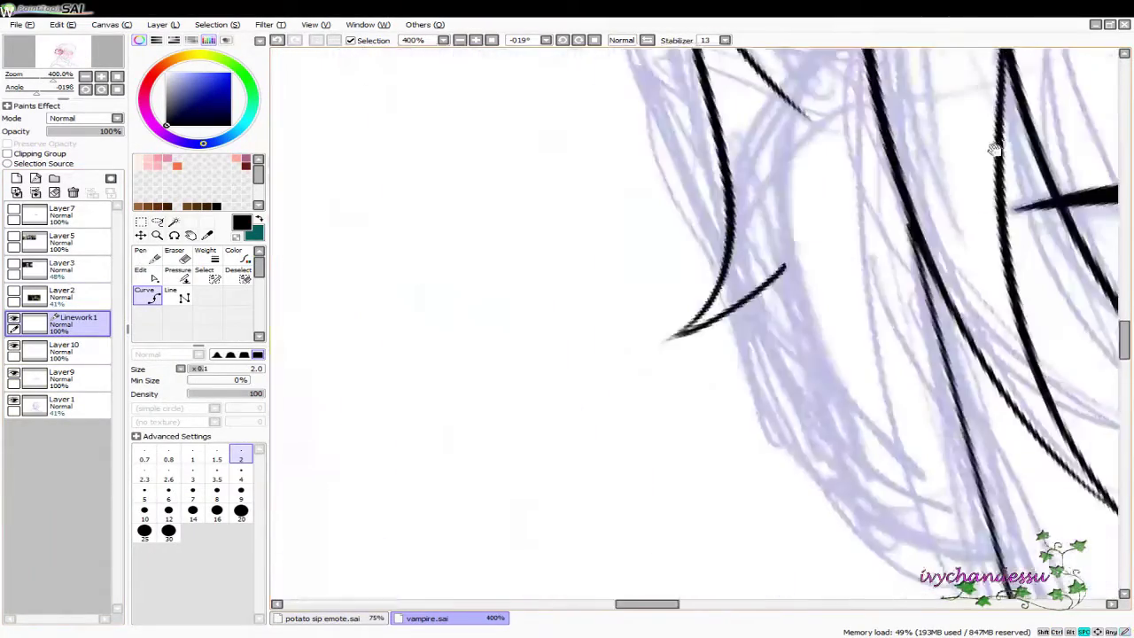
{"action": "left_click", "coordinate": [240, 476]}
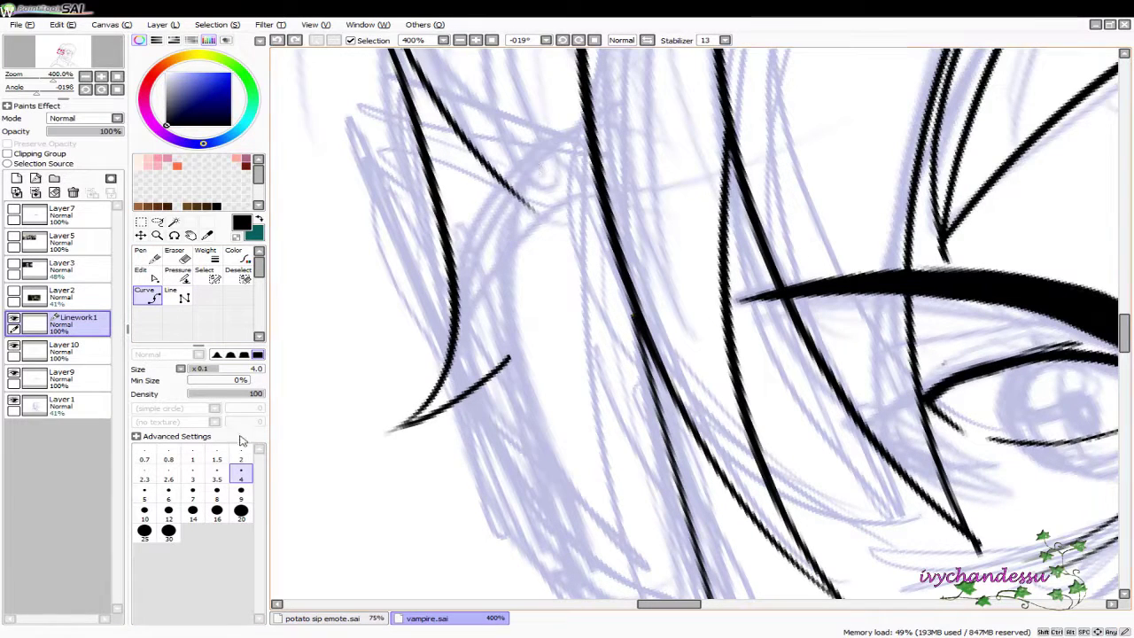
{"action": "left_click", "coordinate": [240, 457]}
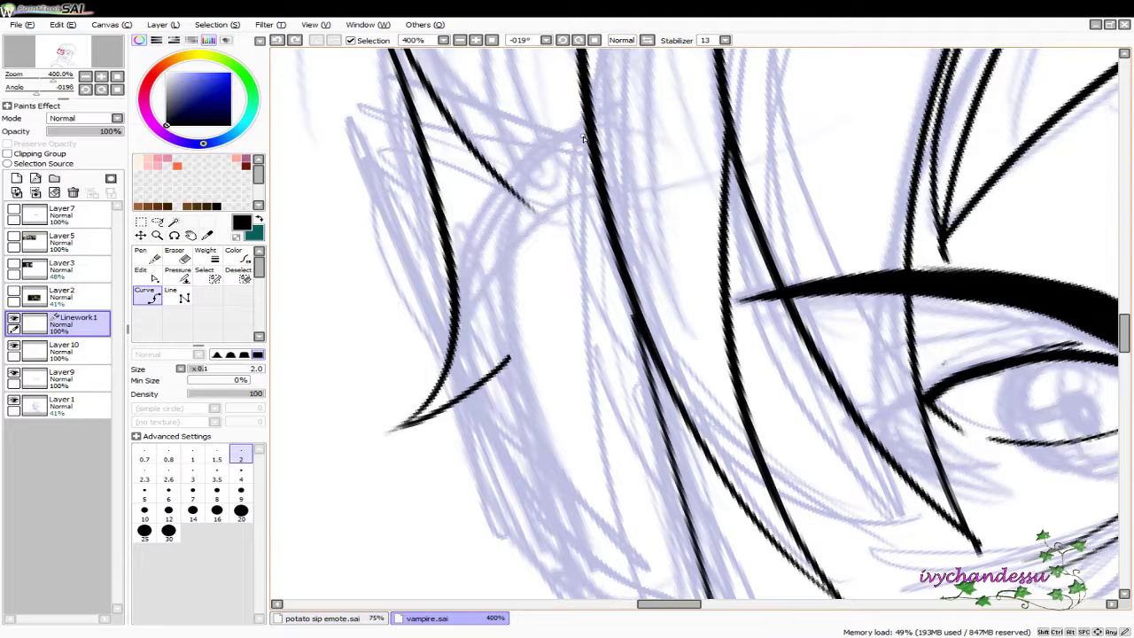
{"action": "mouse_move", "coordinate": [563, 142]}
{"action": "left_mouse_down"}
{"action": "mouse_move", "coordinate": [514, 186]}
{"action": "mouse_move", "coordinate": [486, 267]}
{"action": "mouse_move", "coordinate": [491, 359]}
{"action": "mouse_move", "coordinate": [532, 485]}
{"action": "mouse_move", "coordinate": [581, 556]}
{"action": "mouse_move", "coordinate": [526, 459]}
{"action": "mouse_move", "coordinate": [530, 478]}
{"action": "mouse_move", "coordinate": [595, 516]}
{"action": "mouse_move", "coordinate": [484, 472]}
{"action": "mouse_move", "coordinate": [547, 528]}
{"action": "mouse_move", "coordinate": [641, 567]}
{"action": "left_mouse_up"}
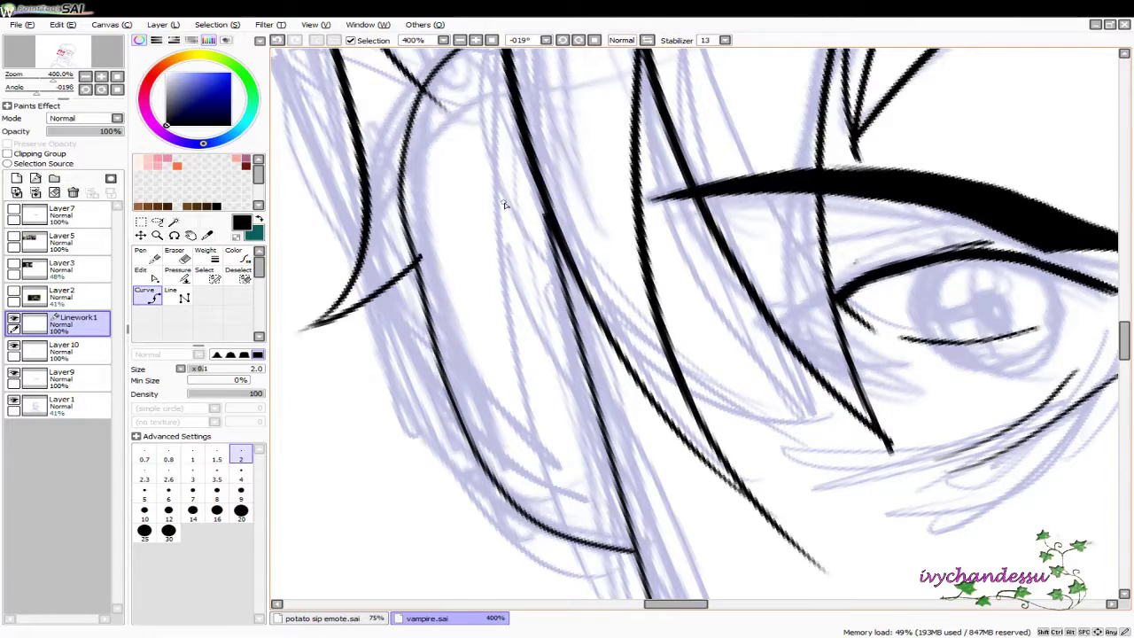
On Layer10, erase the hair stroke ends that overshoot the left ear's outline, using a size 9 eraser
{"action": "scroll", "coordinate": [447, 337], "scroll_direction": "up", "scroll_amount": 3}
{"action": "key", "text": "e"}
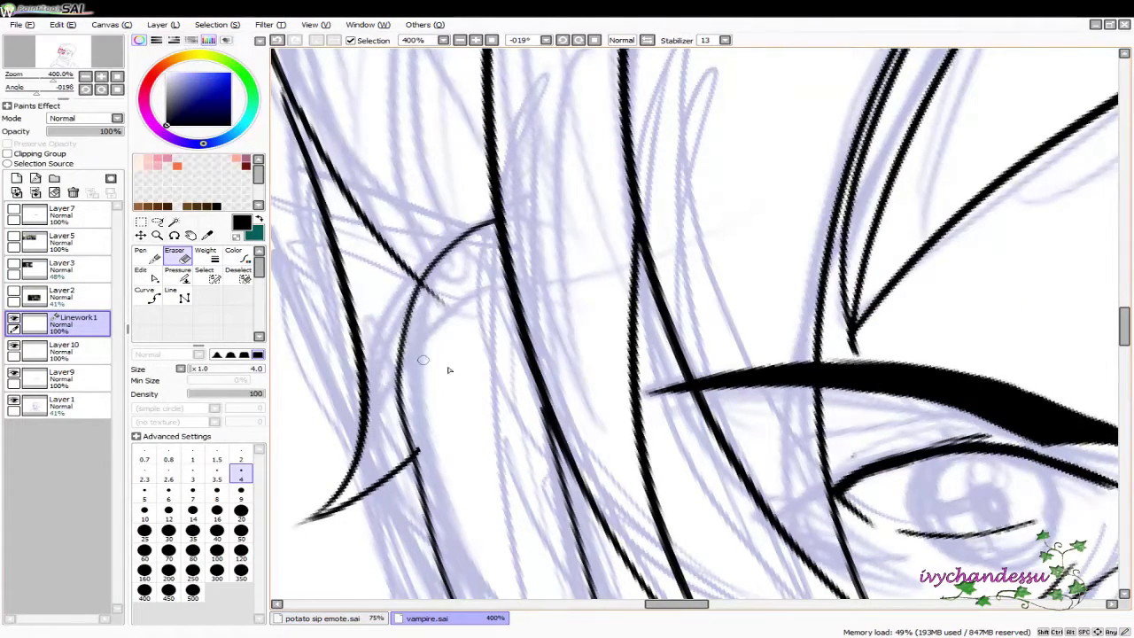
{"action": "scroll", "coordinate": [449, 370], "scroll_direction": "down", "scroll_amount": 2}
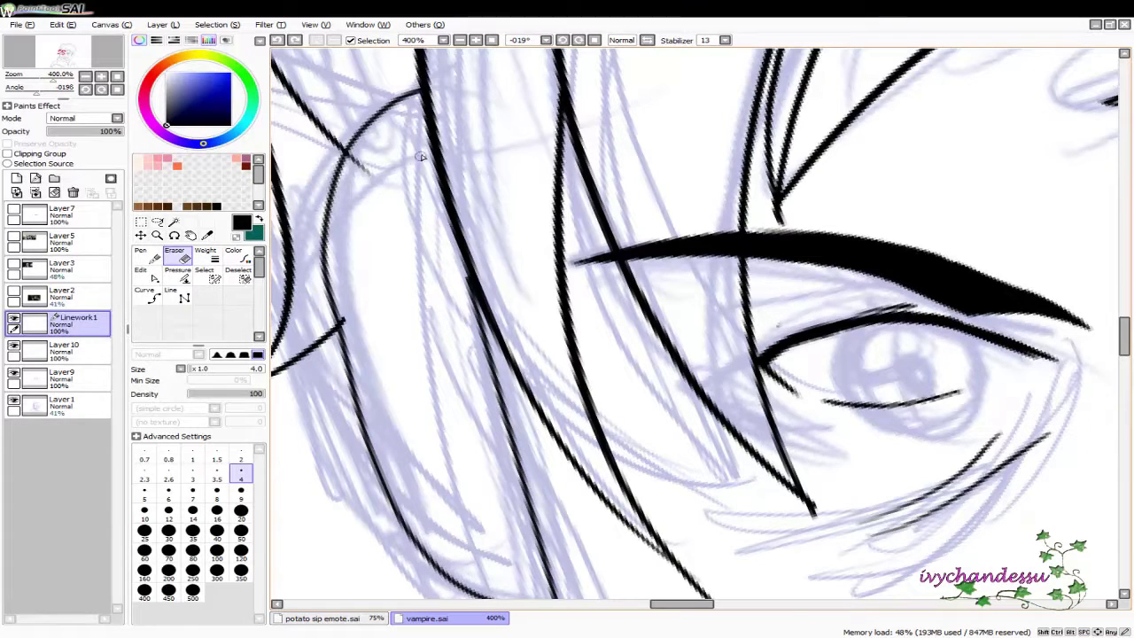
{"action": "left_click", "coordinate": [35, 352]}
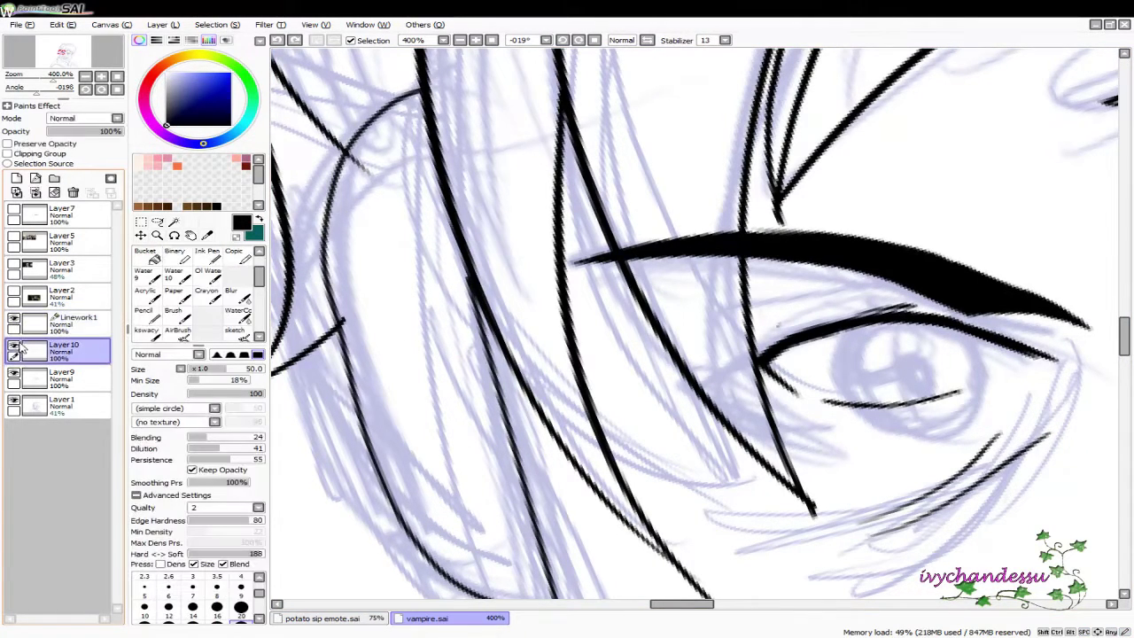
{"action": "left_click", "coordinate": [14, 350]}
{"action": "left_click", "coordinate": [13, 350]}
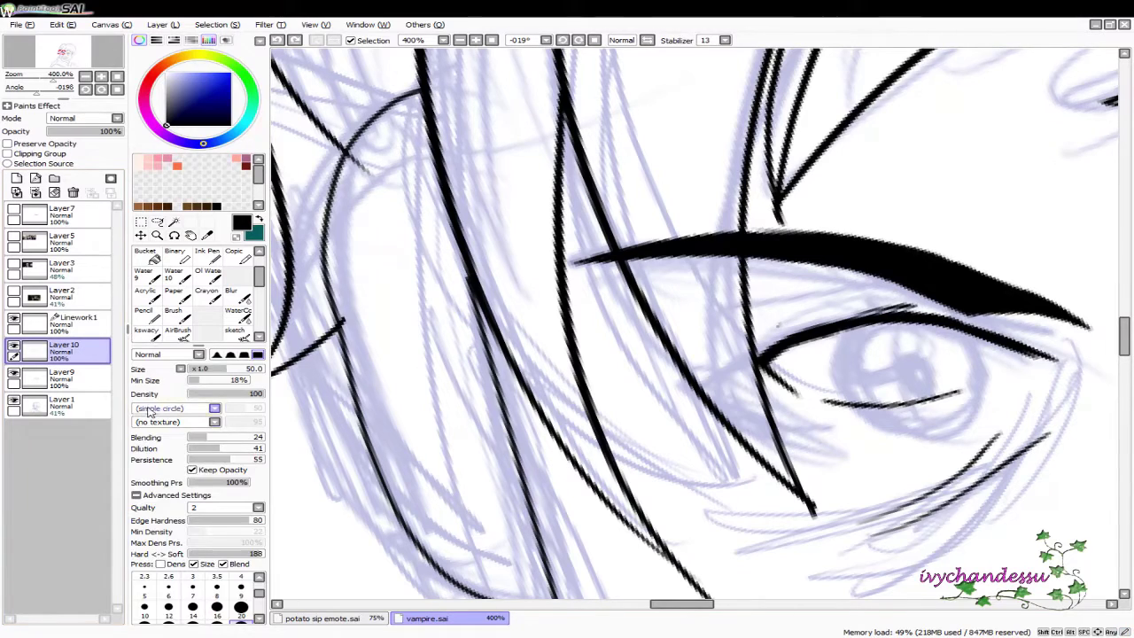
{"action": "key", "text": "n"}
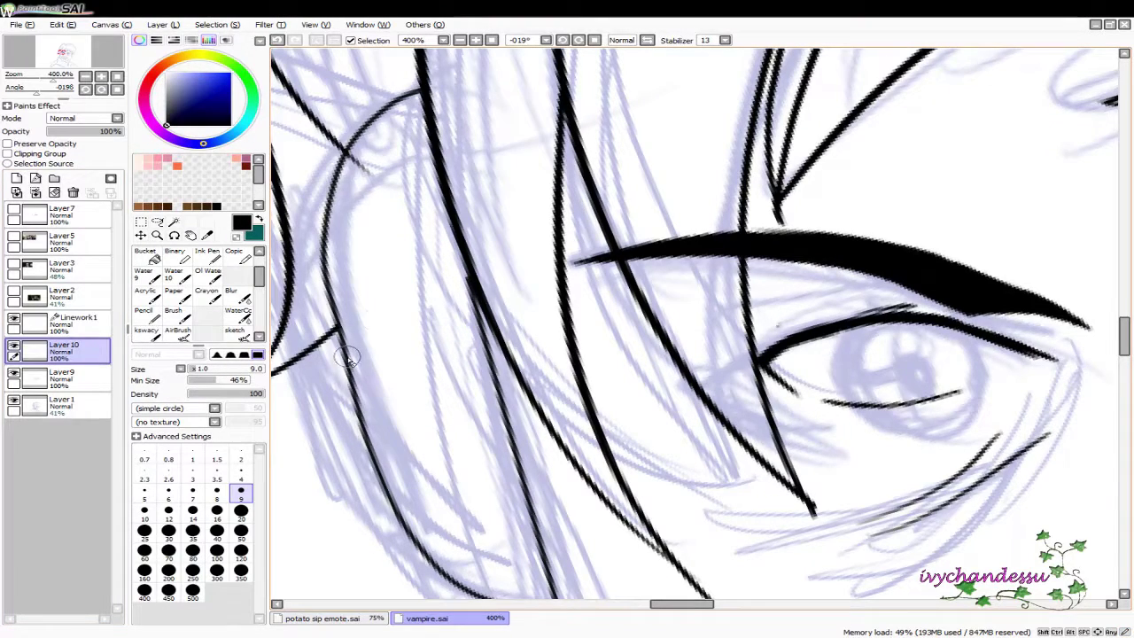
{"action": "scroll", "coordinate": [535, 224], "scroll_direction": "up", "scroll_amount": 3}
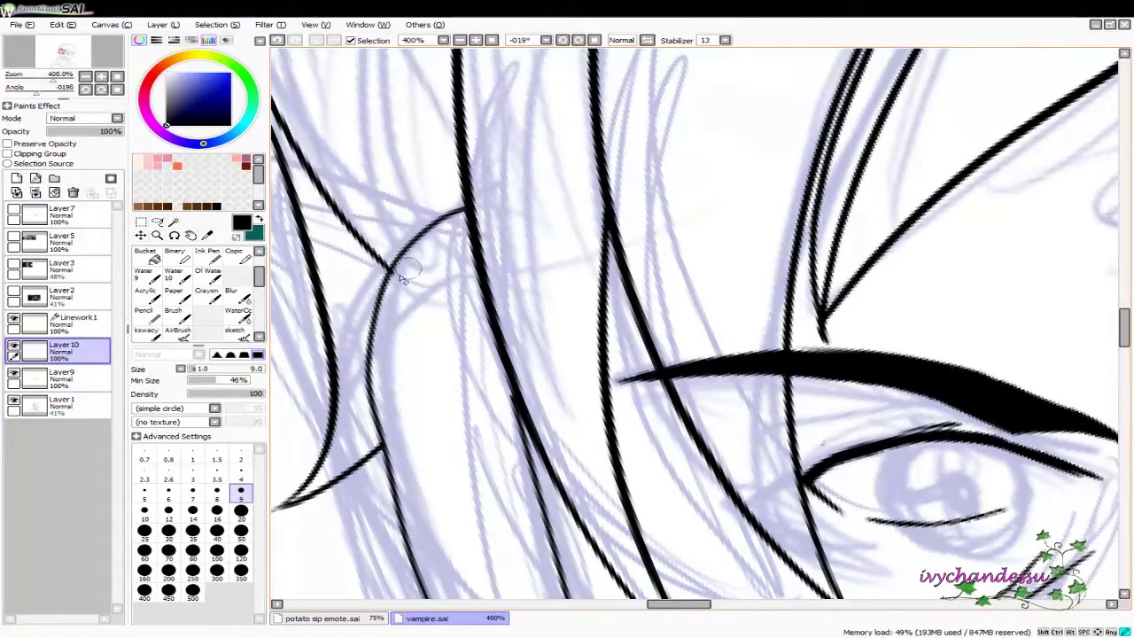
With the Pencil at size 4, ink the curved middle section of the upper lip above the teeth
{"action": "scroll", "coordinate": [443, 239], "scroll_direction": "down", "scroll_amount": 4}
{"action": "scroll", "coordinate": [519, 299], "scroll_direction": "down", "scroll_amount": 3}
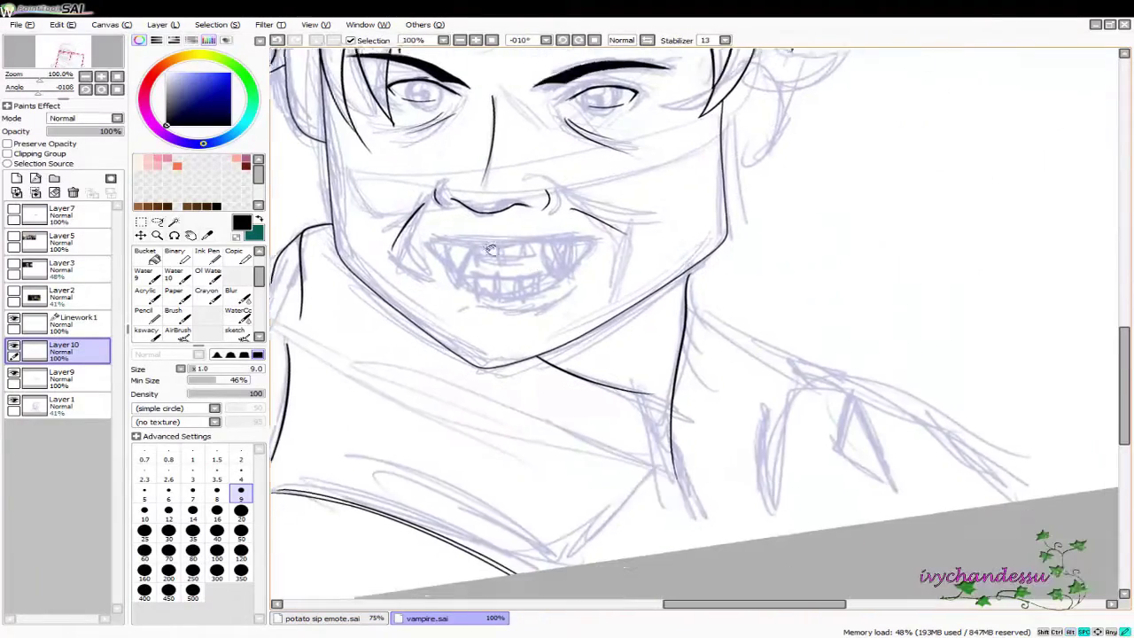
{"action": "key", "text": "ctrl+plus"}
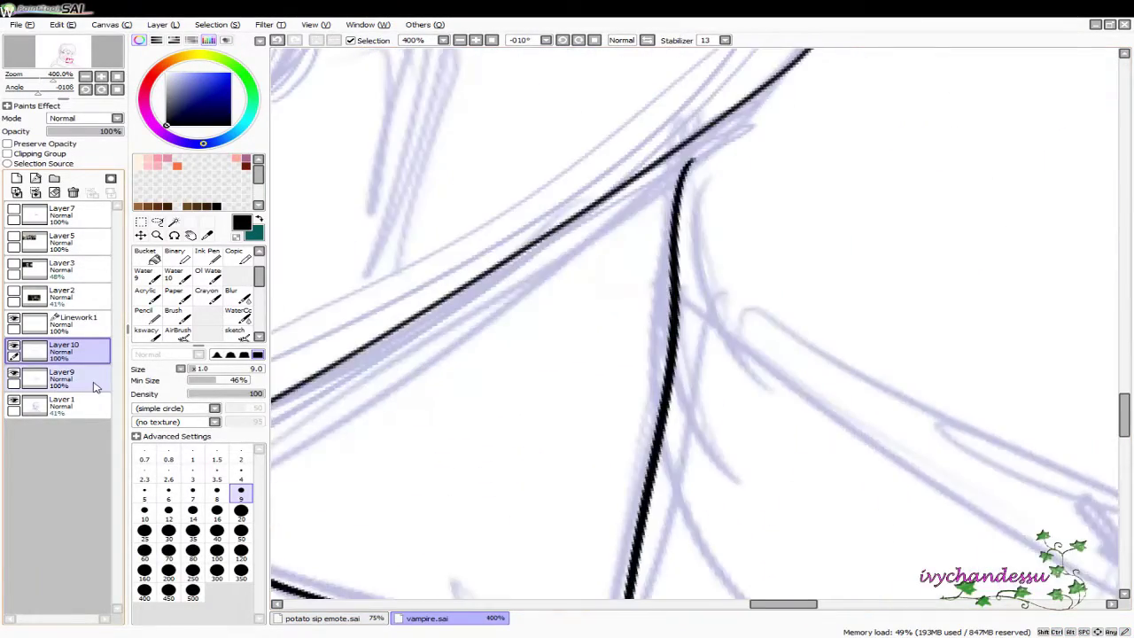
{"action": "left_click", "coordinate": [143, 310]}
{"action": "scroll", "coordinate": [835, 420], "scroll_direction": "down", "scroll_amount": 2}
{"action": "key", "text": "Delete"}
{"action": "scroll", "coordinate": [628, 314], "scroll_direction": "down", "scroll_amount": 2}
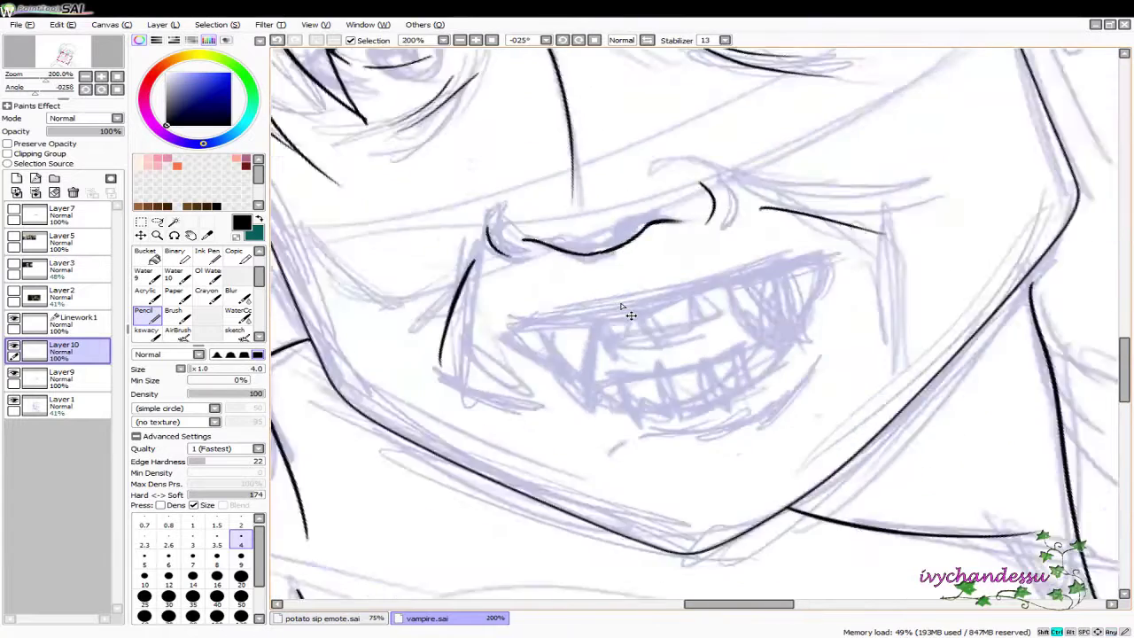
{"action": "scroll", "coordinate": [626, 310], "scroll_direction": "down", "scroll_amount": 3}
{"action": "key", "text": "End"}
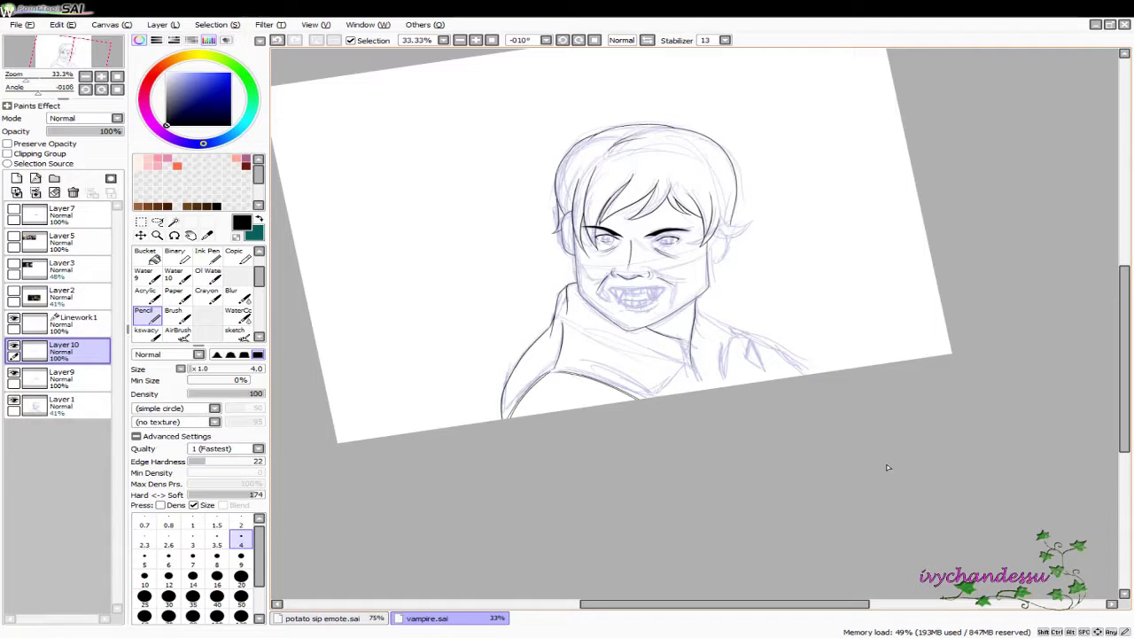
{"action": "scroll", "coordinate": [889, 469], "scroll_direction": "up", "scroll_amount": 5}
{"action": "left_click_drag", "start_coordinate": [481, 413], "coordinate": [930, 363]}
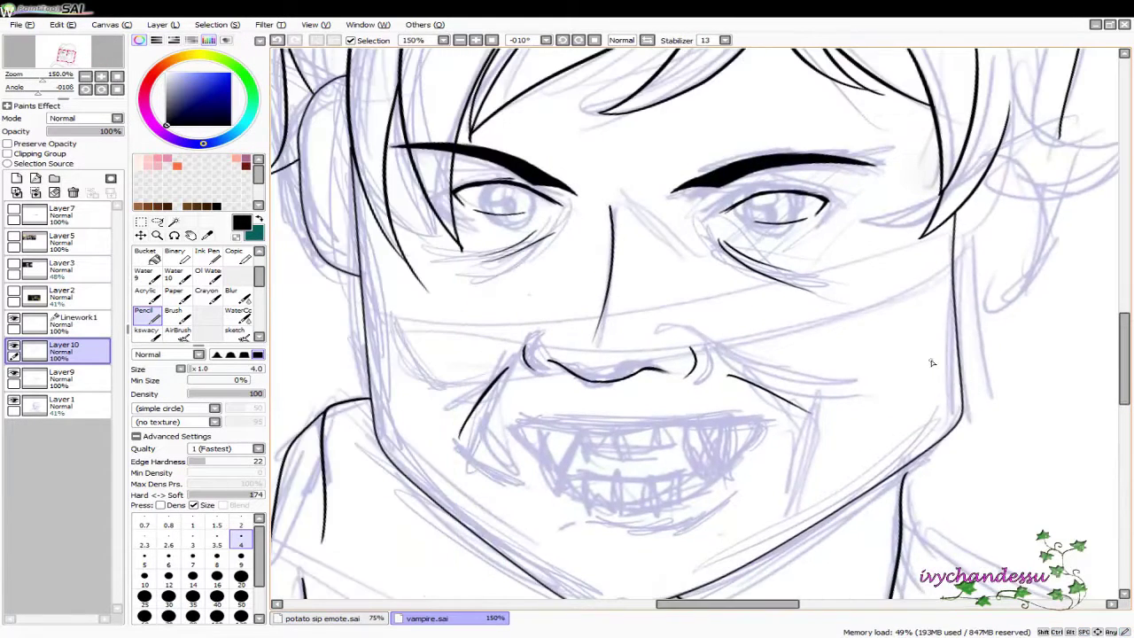
{"action": "scroll", "coordinate": [931, 363], "scroll_direction": "up", "scroll_amount": 3}
{"action": "mouse_move", "coordinate": [643, 429]}
{"action": "left_mouse_down"}
{"action": "mouse_move", "coordinate": [735, 393]}
{"action": "mouse_move", "coordinate": [830, 433]}
{"action": "mouse_move", "coordinate": [877, 426]}
{"action": "left_mouse_up"}
{"action": "mouse_move", "coordinate": [665, 438]}
{"action": "left_mouse_down"}
{"action": "mouse_move", "coordinate": [818, 384]}
{"action": "mouse_move", "coordinate": [474, 410]}
{"action": "mouse_move", "coordinate": [583, 343]}
{"action": "left_mouse_up"}
{"action": "scroll", "coordinate": [562, 374], "scroll_direction": "up", "scroll_amount": 2}
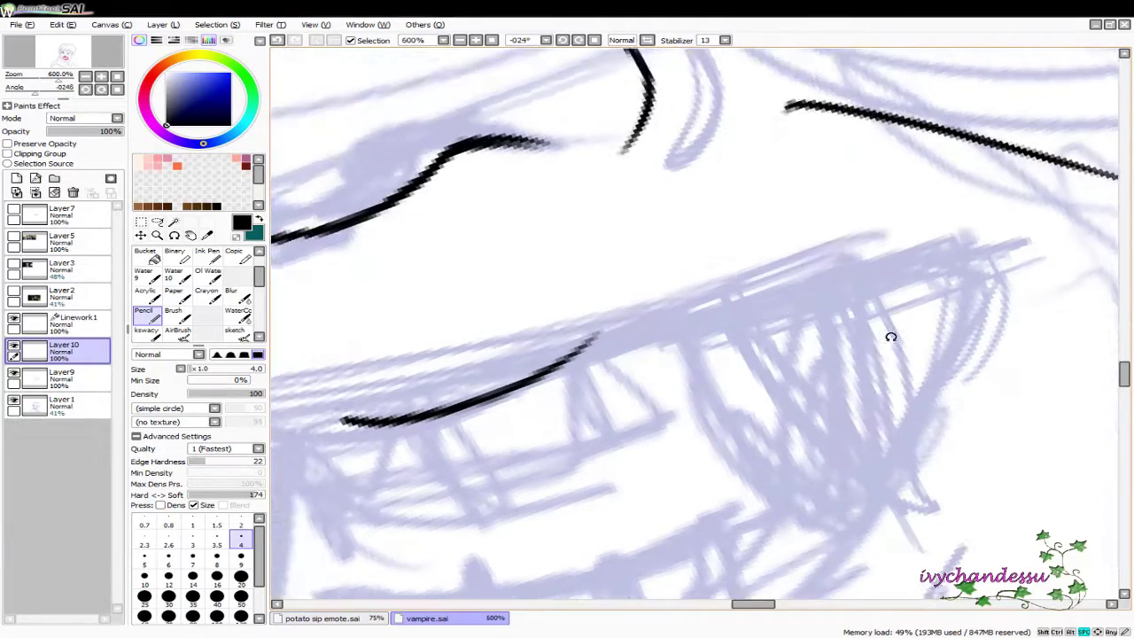
Extend the upper lip line outward to both corners of the mouth
{"action": "left_click_drag", "start_coordinate": [891, 337], "coordinate": [829, 279]}
{"action": "left_click_drag", "start_coordinate": [483, 315], "coordinate": [930, 232]}
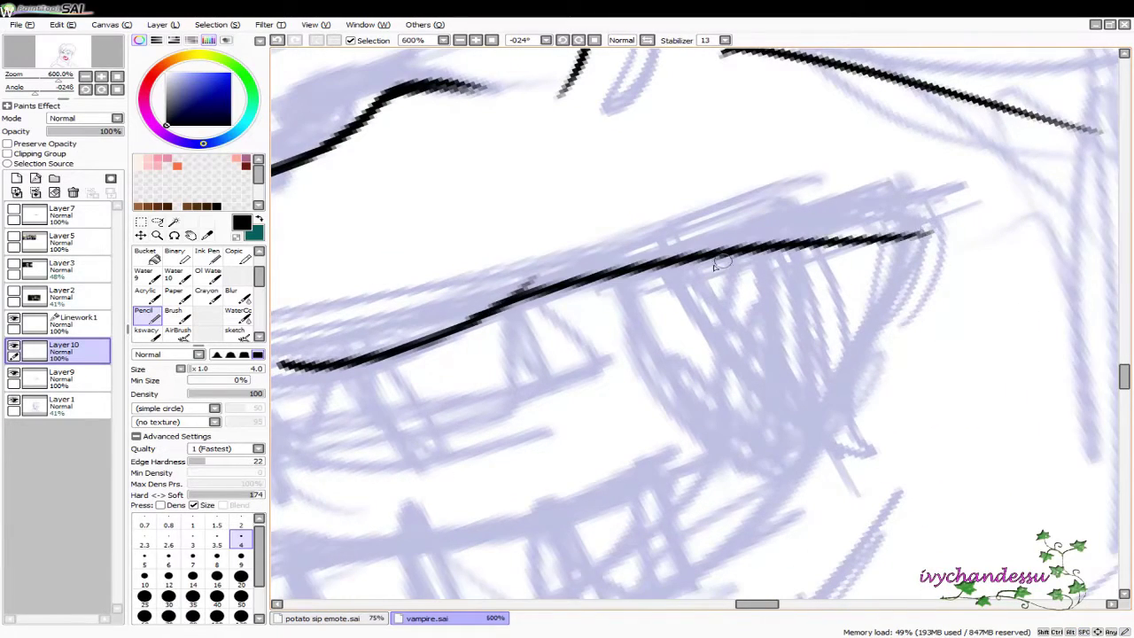
{"action": "mouse_move", "coordinate": [766, 328]}
{"action": "left_mouse_down"}
{"action": "mouse_move", "coordinate": [694, 373]}
{"action": "mouse_move", "coordinate": [1013, 396]}
{"action": "mouse_move", "coordinate": [750, 390]}
{"action": "mouse_move", "coordinate": [841, 361]}
{"action": "mouse_move", "coordinate": [455, 530]}
{"action": "left_mouse_up"}
{"action": "key", "text": "ctrl+z"}
{"action": "mouse_move", "coordinate": [632, 229]}
{"action": "left_mouse_down"}
{"action": "mouse_move", "coordinate": [454, 522]}
{"action": "mouse_move", "coordinate": [700, 496]}
{"action": "mouse_move", "coordinate": [364, 315]}
{"action": "left_mouse_up"}
{"action": "scroll", "coordinate": [364, 315], "scroll_direction": "down", "scroll_amount": 2}
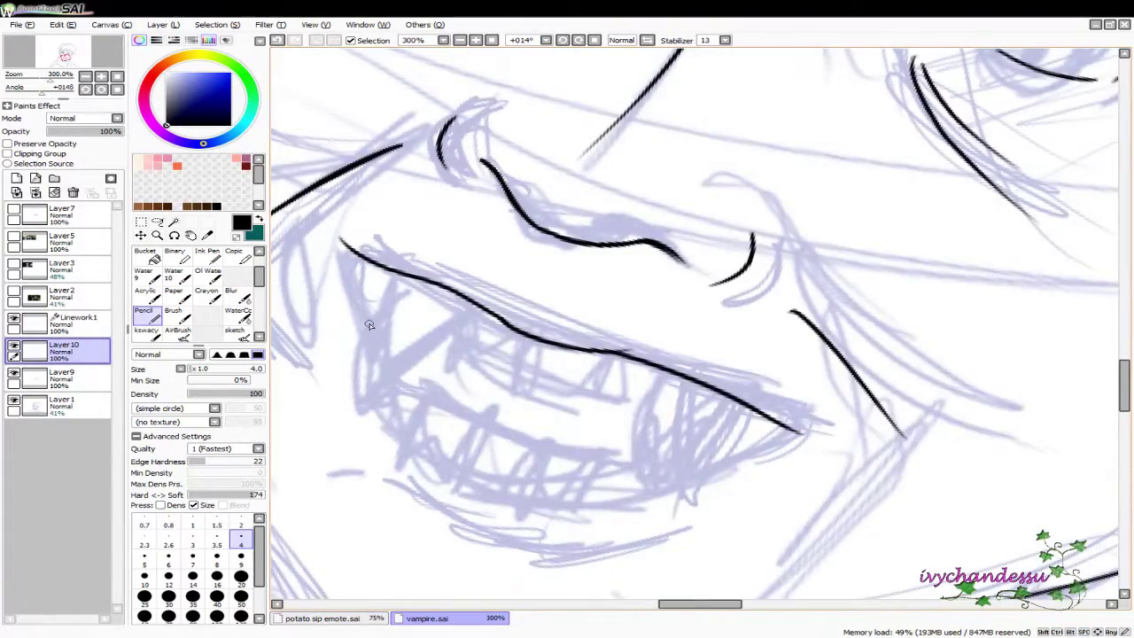
Ink the lower lip as a curve below the teeth, joining both mouth corners into a closed outline
{"action": "scroll", "coordinate": [590, 321], "scroll_direction": "up", "scroll_amount": 3}
{"action": "key", "text": "e"}
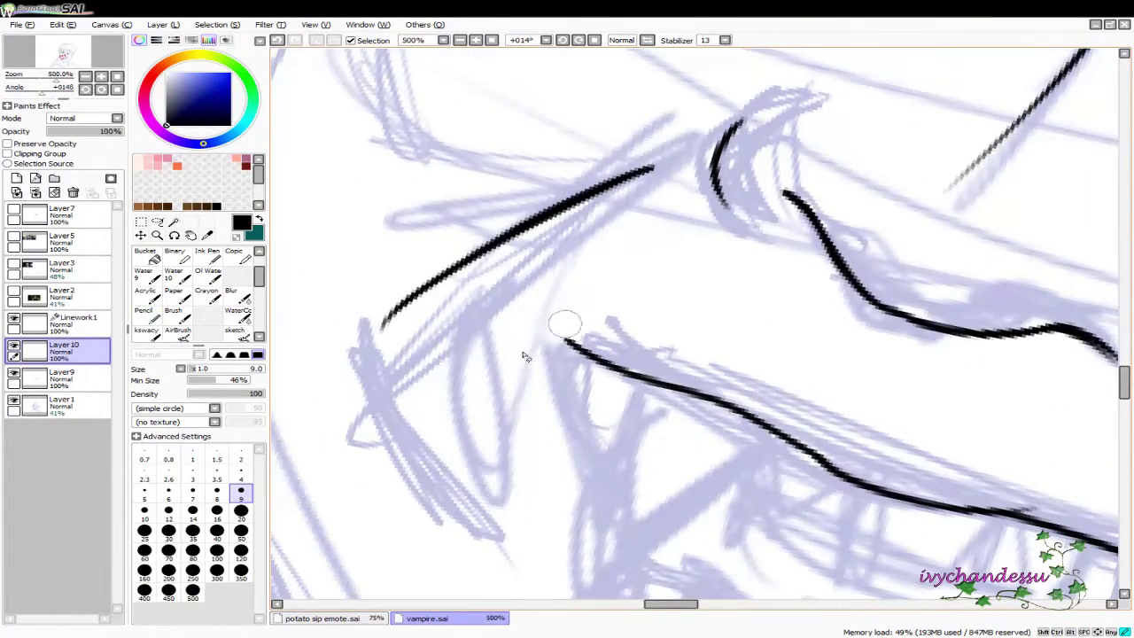
{"action": "left_click_drag", "start_coordinate": [525, 356], "coordinate": [367, 236]}
{"action": "mouse_move", "coordinate": [680, 531]}
{"action": "left_mouse_down"}
{"action": "mouse_move", "coordinate": [933, 339]}
{"action": "mouse_move", "coordinate": [868, 331]}
{"action": "left_mouse_up"}
{"action": "key", "text": "n"}
{"action": "key", "text": "ctrl+z"}
{"action": "mouse_move", "coordinate": [446, 160]}
{"action": "left_mouse_down"}
{"action": "mouse_move", "coordinate": [559, 579]}
{"action": "mouse_move", "coordinate": [585, 553]}
{"action": "mouse_move", "coordinate": [883, 506]}
{"action": "mouse_move", "coordinate": [603, 198]}
{"action": "mouse_move", "coordinate": [977, 316]}
{"action": "mouse_move", "coordinate": [757, 313]}
{"action": "mouse_move", "coordinate": [583, 426]}
{"action": "mouse_move", "coordinate": [492, 316]}
{"action": "mouse_move", "coordinate": [823, 525]}
{"action": "left_mouse_up"}
{"action": "mouse_move", "coordinate": [532, 312]}
{"action": "left_mouse_down"}
{"action": "mouse_move", "coordinate": [577, 442]}
{"action": "mouse_move", "coordinate": [810, 328]}
{"action": "mouse_move", "coordinate": [759, 519]}
{"action": "mouse_move", "coordinate": [440, 265]}
{"action": "mouse_move", "coordinate": [468, 345]}
{"action": "left_mouse_up"}
{"action": "key", "text": "ctrl+z"}
{"action": "left_click_drag", "start_coordinate": [437, 257], "coordinate": [470, 347]}
{"action": "key", "text": "ctrl+z"}
{"action": "key", "text": "ctrl+z"}
{"action": "left_click_drag", "start_coordinate": [564, 285], "coordinate": [620, 257]}
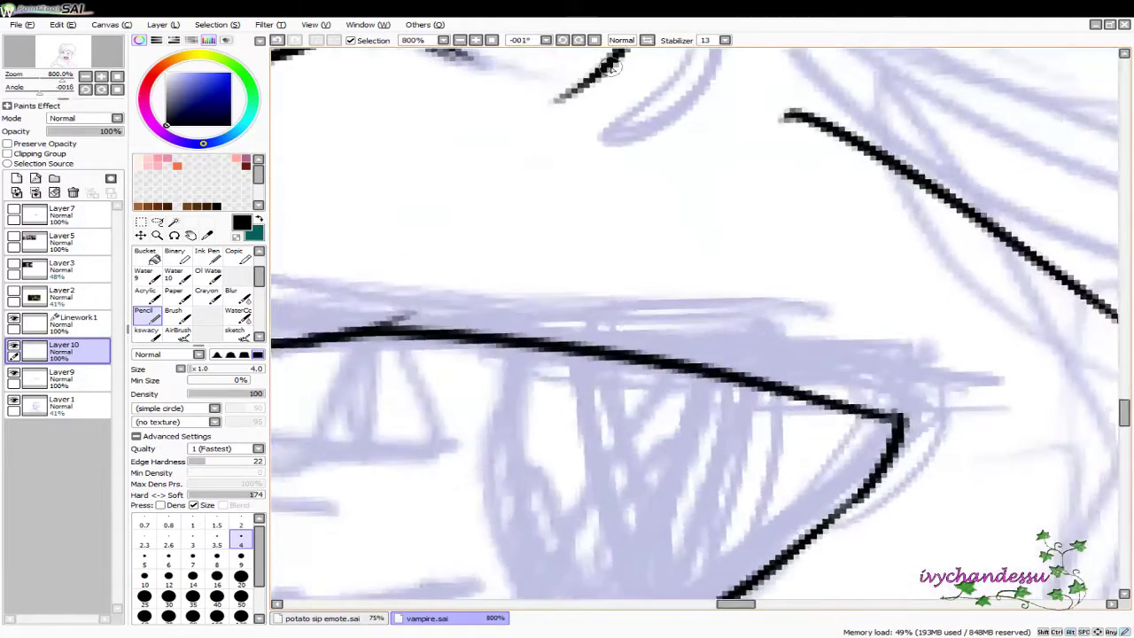
{"action": "scroll", "coordinate": [691, 220], "scroll_direction": "down", "scroll_amount": 4}
{"action": "scroll", "coordinate": [691, 220], "scroll_direction": "down", "scroll_amount": 3}
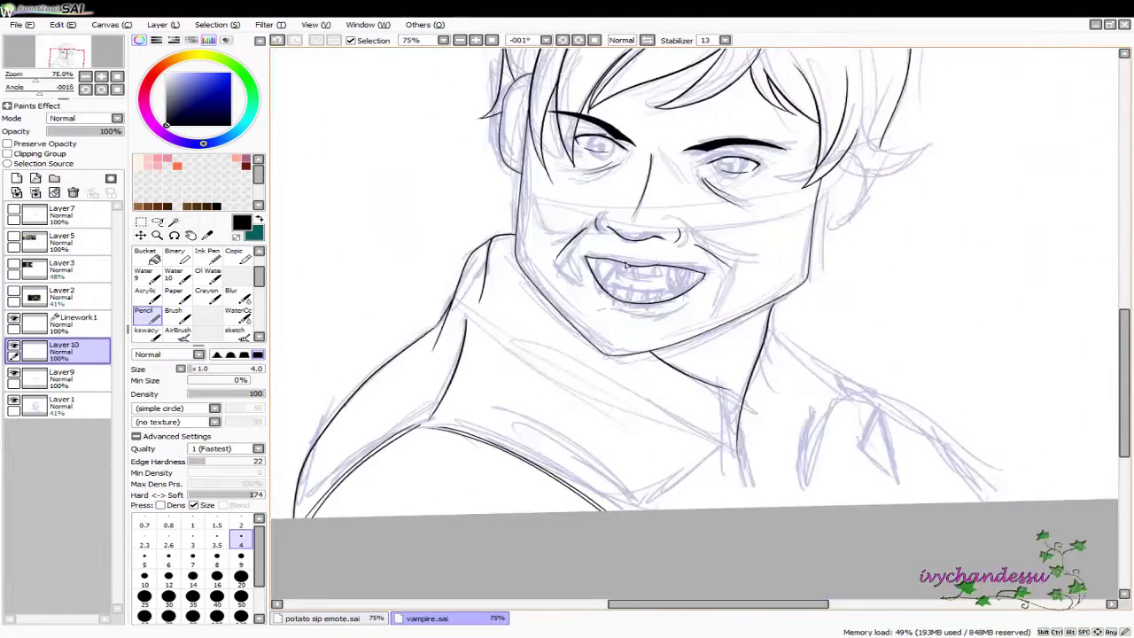
{"action": "scroll", "coordinate": [409, 393], "scroll_direction": "up", "scroll_amount": 4}
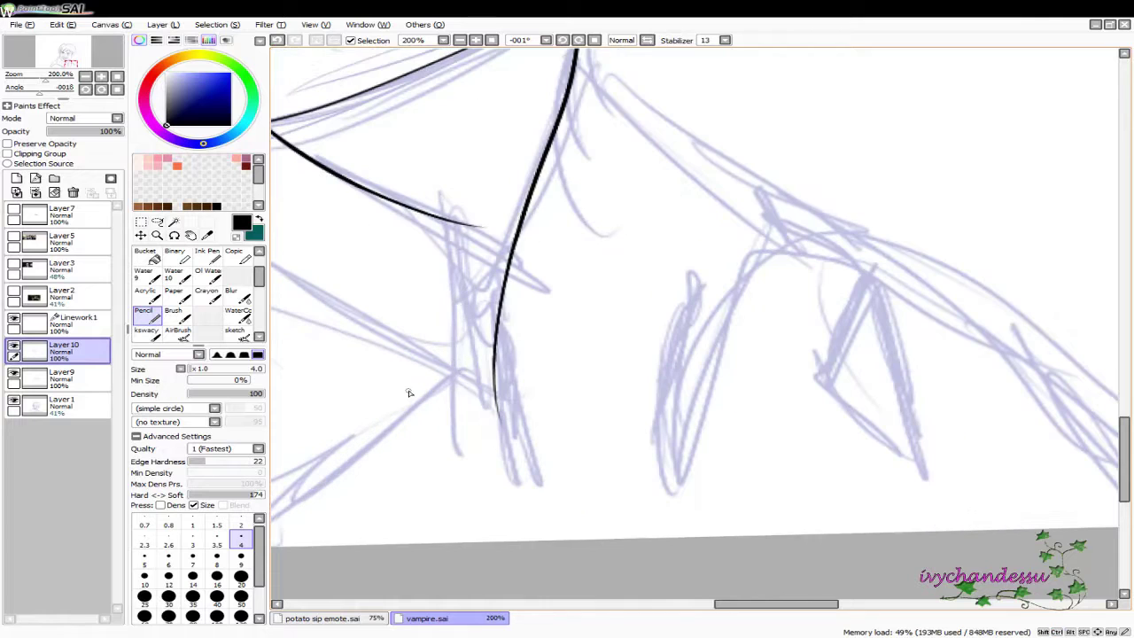
{"action": "mouse_move", "coordinate": [410, 392]}
{"action": "left_mouse_down"}
{"action": "mouse_move", "coordinate": [685, 498]}
{"action": "mouse_move", "coordinate": [797, 266]}
{"action": "left_mouse_up"}
{"action": "left_click_drag", "start_coordinate": [686, 232], "coordinate": [1096, 567]}
{"action": "left_click_drag", "start_coordinate": [917, 464], "coordinate": [745, 330]}
{"action": "left_click_drag", "start_coordinate": [594, 178], "coordinate": [943, 465]}
{"action": "key", "text": "ctrl+z"}
{"action": "left_click_drag", "start_coordinate": [627, 188], "coordinate": [877, 467]}
{"action": "key", "text": "ctrl+z"}
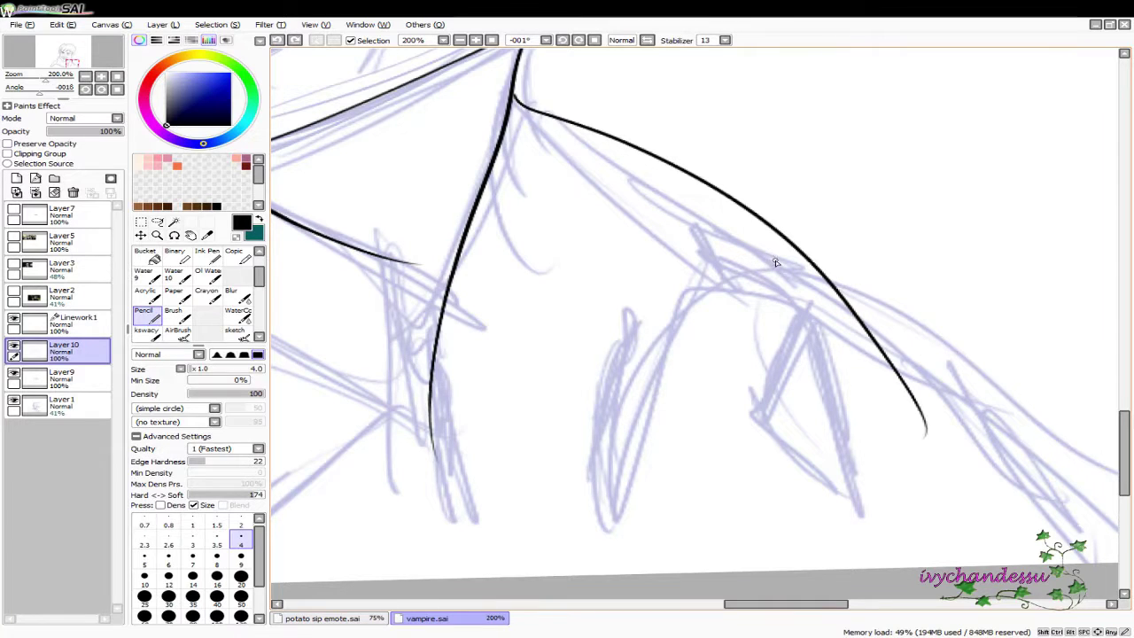
{"action": "key", "text": "e"}
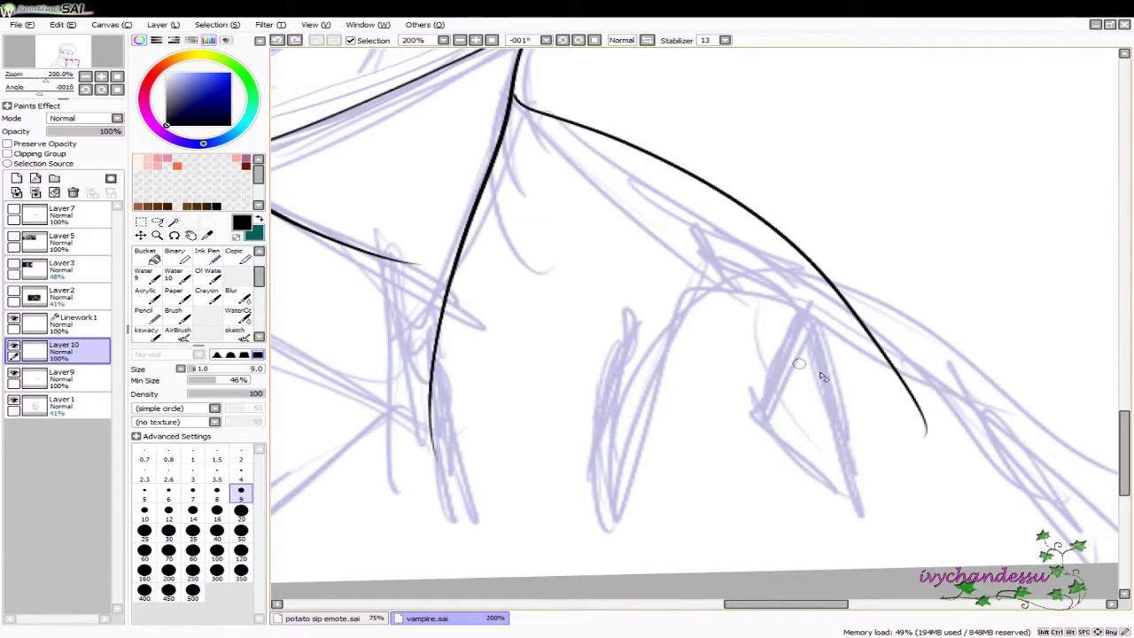
{"action": "key", "text": "ctrl+z"}
Ink the right shoulder line, starting with a small bend at the neck and sloping down over the collar sketch
{"action": "left_click_drag", "start_coordinate": [569, 367], "coordinate": [620, 266]}
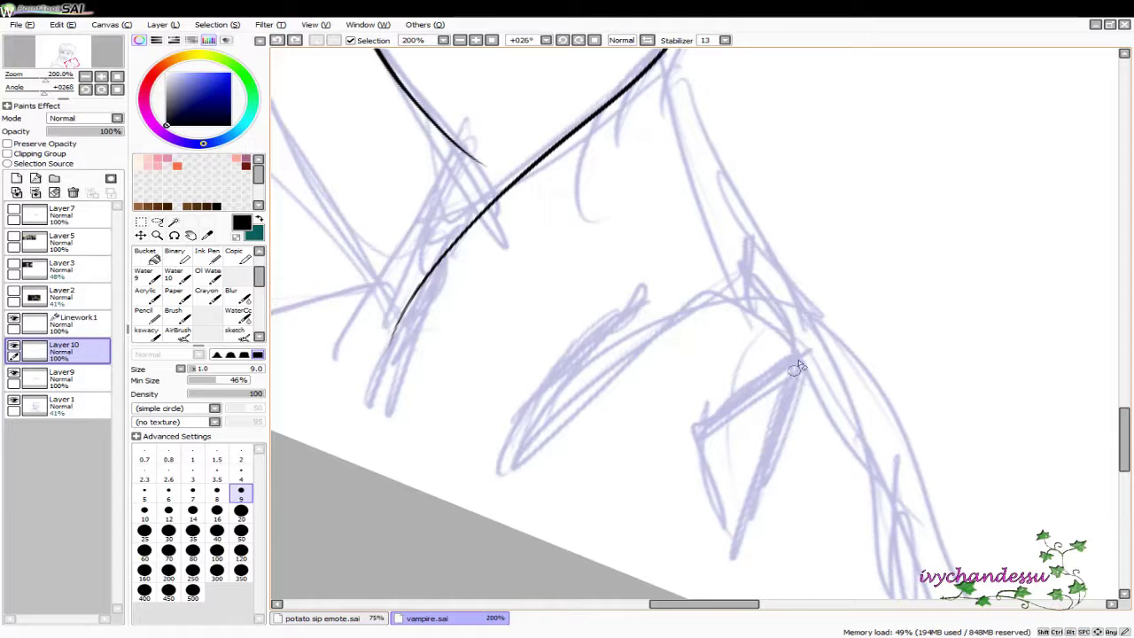
{"action": "key", "text": "n"}
{"action": "mouse_move", "coordinate": [673, 64]}
{"action": "left_mouse_down"}
{"action": "mouse_move", "coordinate": [673, 126]}
{"action": "mouse_move", "coordinate": [752, 346]}
{"action": "mouse_move", "coordinate": [842, 457]}
{"action": "left_mouse_up"}
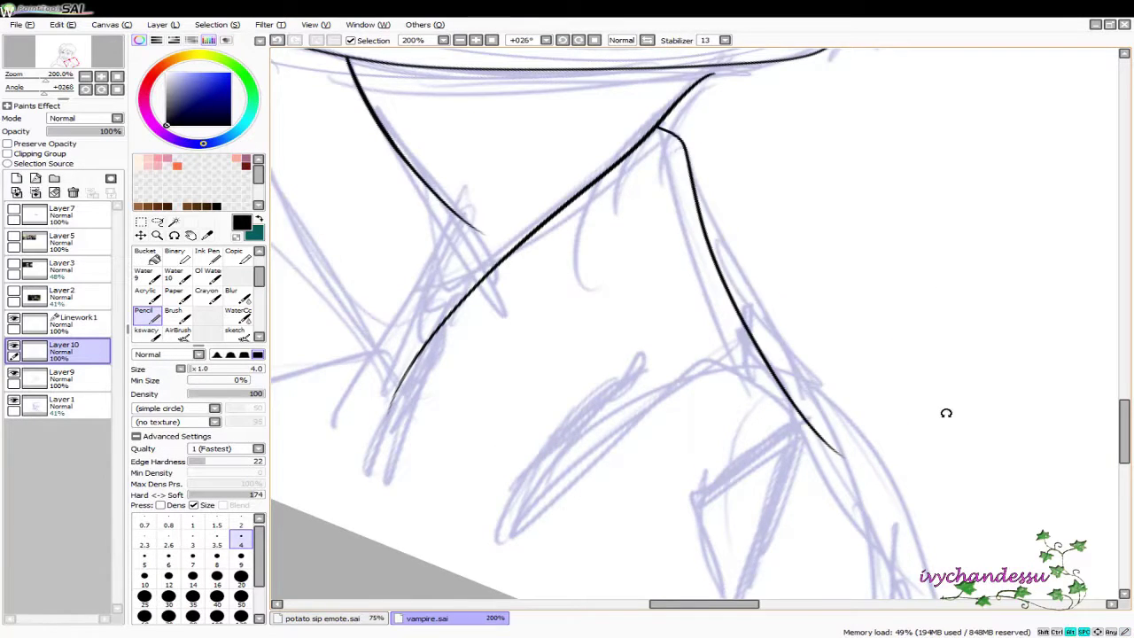
{"action": "left_click_drag", "start_coordinate": [944, 410], "coordinate": [602, 221]}
{"action": "left_click_drag", "start_coordinate": [578, 264], "coordinate": [644, 514]}
{"action": "key", "text": "ctrl+z"}
{"action": "mouse_move", "coordinate": [754, 372]}
{"action": "left_mouse_down"}
{"action": "mouse_move", "coordinate": [934, 519]}
{"action": "mouse_move", "coordinate": [890, 371]}
{"action": "mouse_move", "coordinate": [920, 453]}
{"action": "left_mouse_up"}
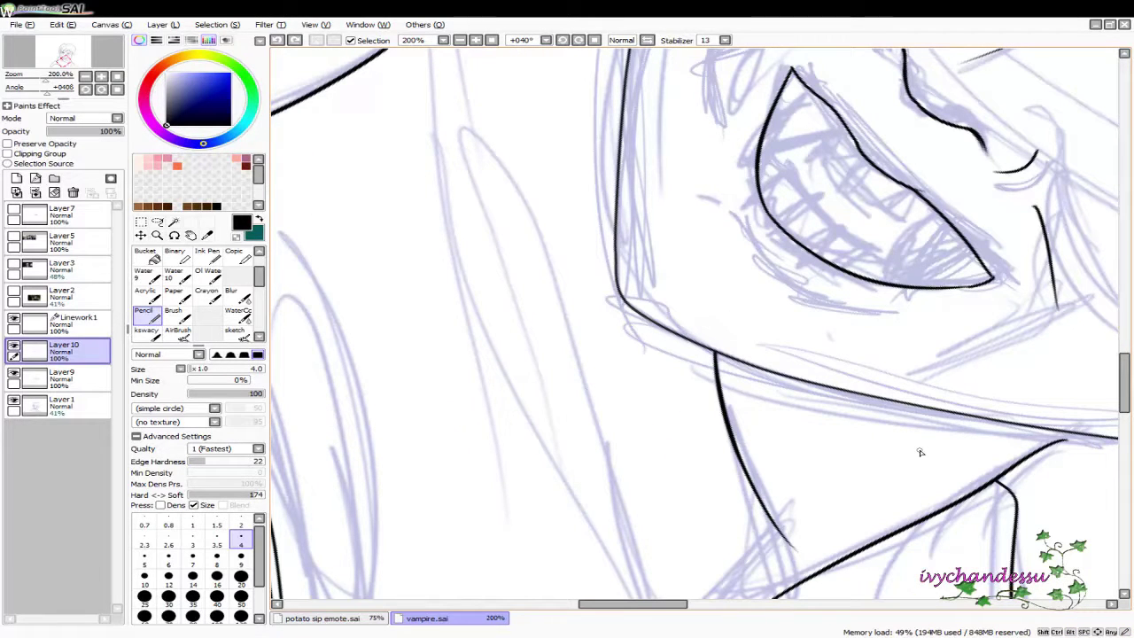
{"action": "mouse_move", "coordinate": [920, 453]}
{"action": "left_mouse_down"}
{"action": "mouse_move", "coordinate": [850, 371]}
{"action": "mouse_move", "coordinate": [600, 409]}
{"action": "left_mouse_up"}
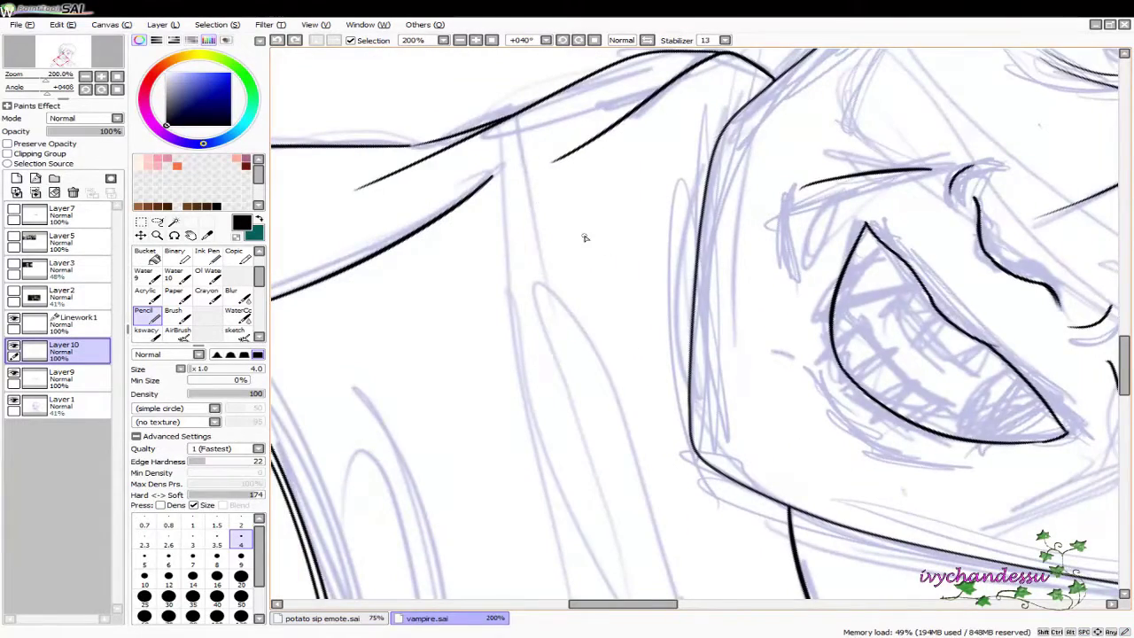
{"action": "scroll", "coordinate": [584, 238], "scroll_direction": "down", "scroll_amount": 3}
{"action": "key", "text": "End"}
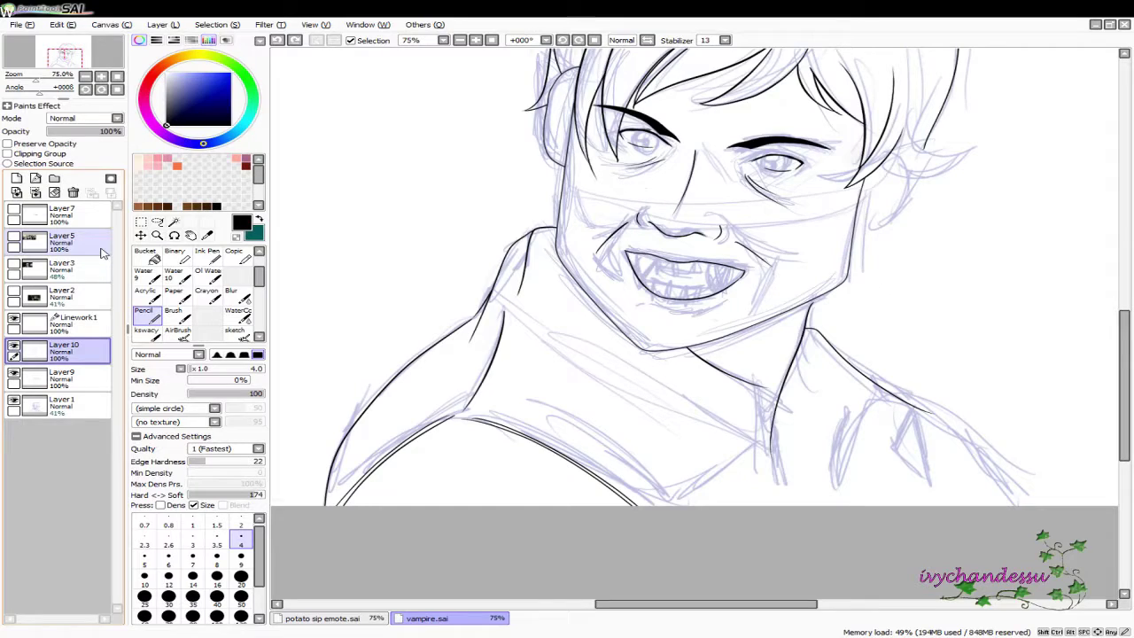
Ink the flicked-out hair tip beside the right ear with two curved strokes meeting in a point
{"action": "scroll", "coordinate": [649, 508], "scroll_direction": "up", "scroll_amount": 3}
{"action": "mouse_move", "coordinate": [649, 508]}
{"action": "left_mouse_down"}
{"action": "mouse_move", "coordinate": [837, 392]}
{"action": "mouse_move", "coordinate": [817, 512]}
{"action": "left_mouse_up"}
{"action": "scroll", "coordinate": [817, 512], "scroll_direction": "up", "scroll_amount": 3}
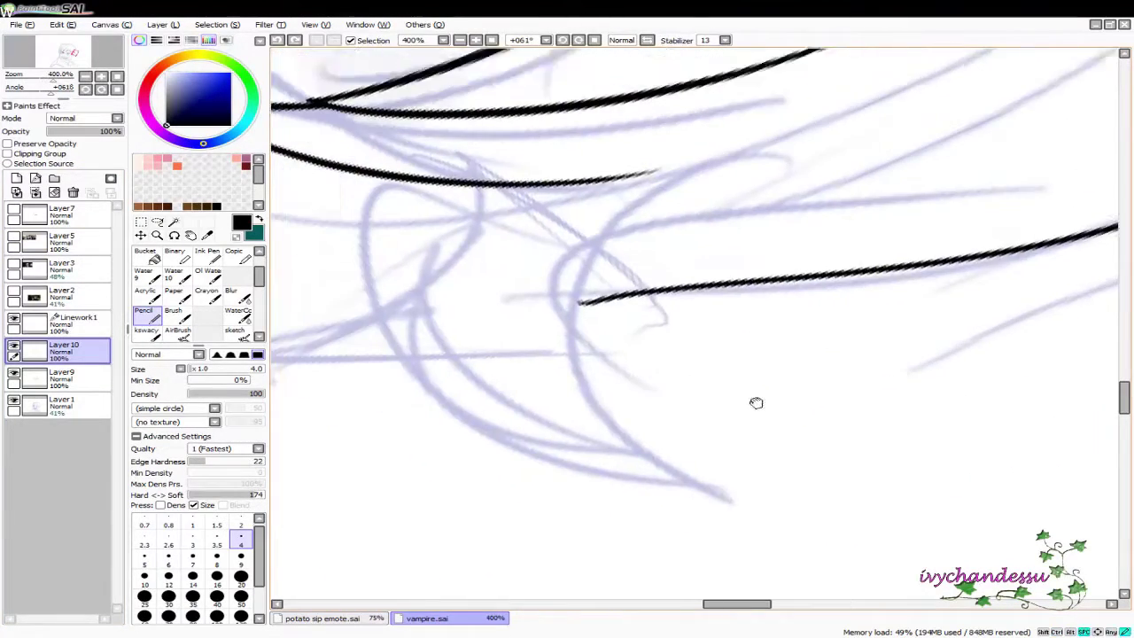
{"action": "left_click_drag", "start_coordinate": [624, 188], "coordinate": [655, 432]}
{"action": "left_click_drag", "start_coordinate": [567, 301], "coordinate": [709, 286]}
{"action": "mouse_move", "coordinate": [506, 164]}
{"action": "left_mouse_down"}
{"action": "mouse_move", "coordinate": [526, 273]}
{"action": "mouse_move", "coordinate": [863, 447]}
{"action": "left_mouse_up"}
{"action": "key", "text": "ctrl+z"}
{"action": "key", "text": "ctrl+z"}
{"action": "mouse_move", "coordinate": [507, 140]}
{"action": "left_mouse_down"}
{"action": "mouse_move", "coordinate": [903, 430]}
{"action": "mouse_move", "coordinate": [792, 139]}
{"action": "left_mouse_up"}
{"action": "scroll", "coordinate": [695, 334], "scroll_direction": "up", "scroll_amount": 1}
{"action": "scroll", "coordinate": [696, 334], "scroll_direction": "up", "scroll_amount": 2}
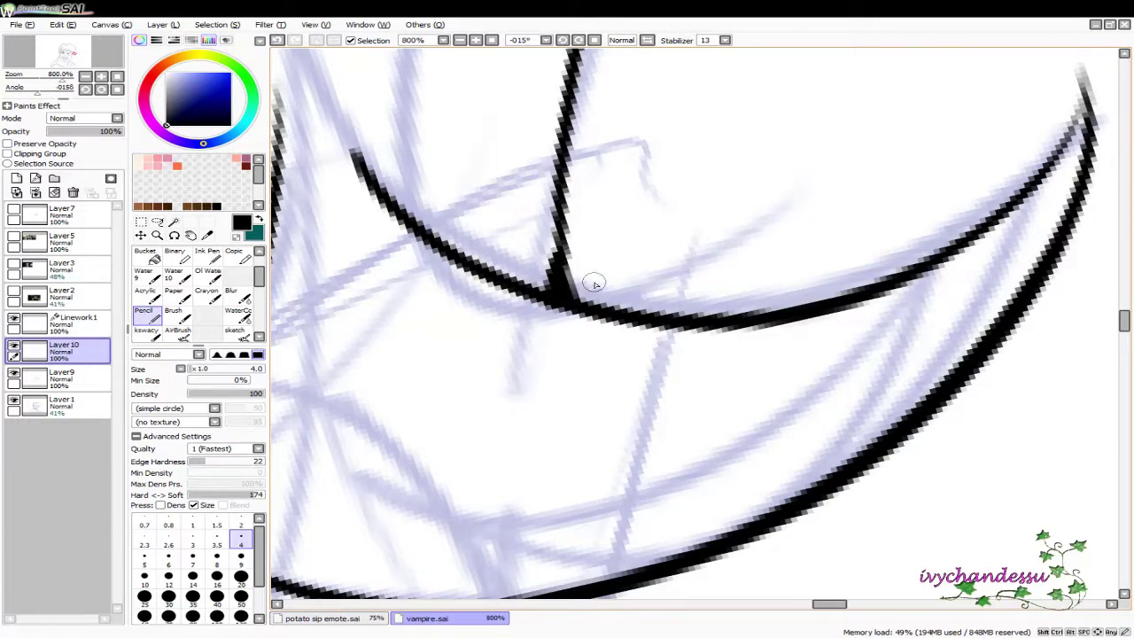
Ink a short ledge off the right shoulder line and a second outer line running down parallel to it
{"action": "scroll", "coordinate": [595, 283], "scroll_direction": "down", "scroll_amount": 5}
{"action": "mouse_move", "coordinate": [650, 339]}
{"action": "left_mouse_down"}
{"action": "mouse_move", "coordinate": [696, 184]}
{"action": "mouse_move", "coordinate": [477, 171]}
{"action": "left_mouse_up"}
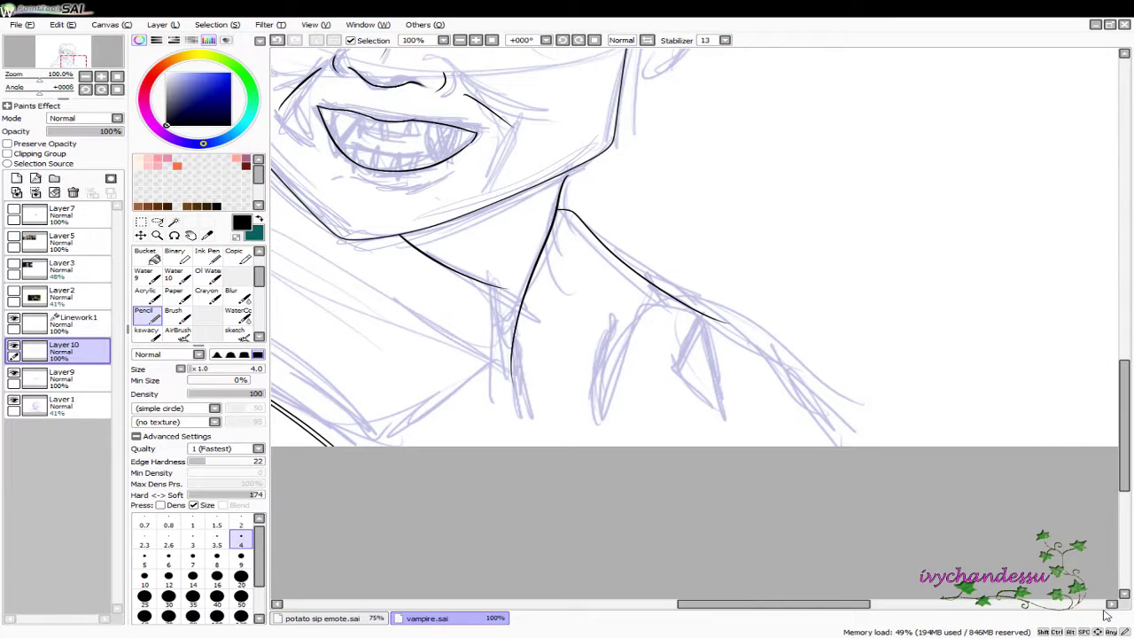
{"action": "scroll", "coordinate": [693, 417], "scroll_direction": "up", "scroll_amount": 4}
{"action": "left_click_drag", "start_coordinate": [694, 417], "coordinate": [759, 512]}
{"action": "scroll", "coordinate": [759, 511], "scroll_direction": "up", "scroll_amount": 2}
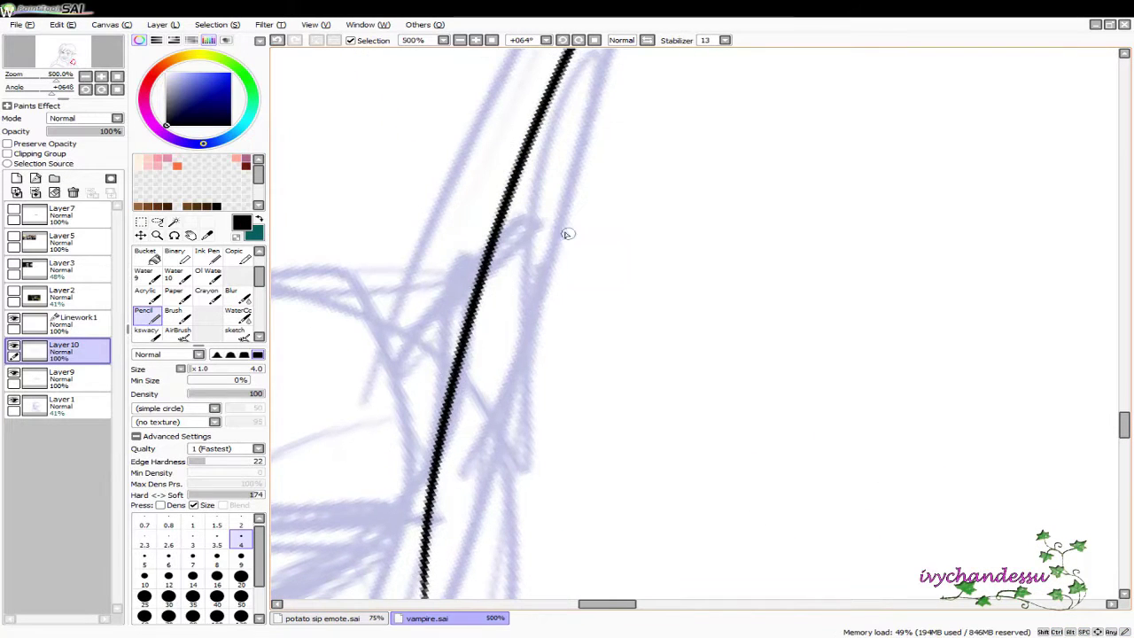
{"action": "key", "text": "ctrl+z"}
{"action": "mouse_move", "coordinate": [509, 209]}
{"action": "left_mouse_down"}
{"action": "mouse_move", "coordinate": [534, 241]}
{"action": "mouse_move", "coordinate": [860, 284]}
{"action": "mouse_move", "coordinate": [796, 157]}
{"action": "left_mouse_up"}
{"action": "left_click_drag", "start_coordinate": [425, 142], "coordinate": [802, 595]}
{"action": "key", "text": "ctrl+z"}
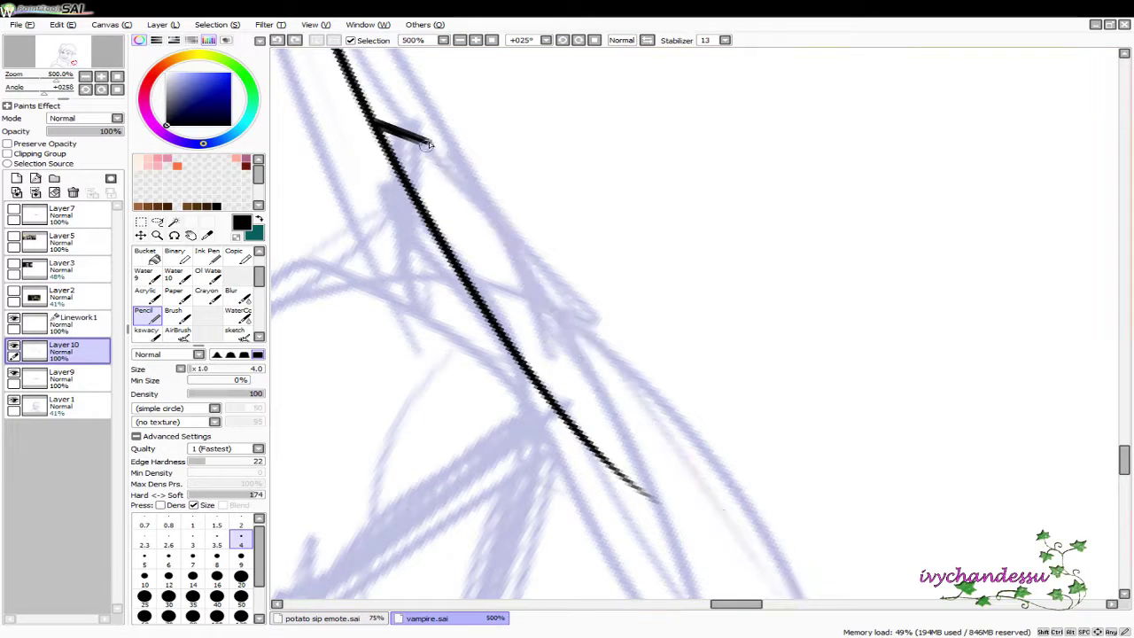
{"action": "scroll", "coordinate": [785, 271], "scroll_direction": "down", "scroll_amount": 4}
{"action": "left_click_drag", "start_coordinate": [784, 271], "coordinate": [830, 324]}
{"action": "scroll", "coordinate": [830, 323], "scroll_direction": "up", "scroll_amount": 4}
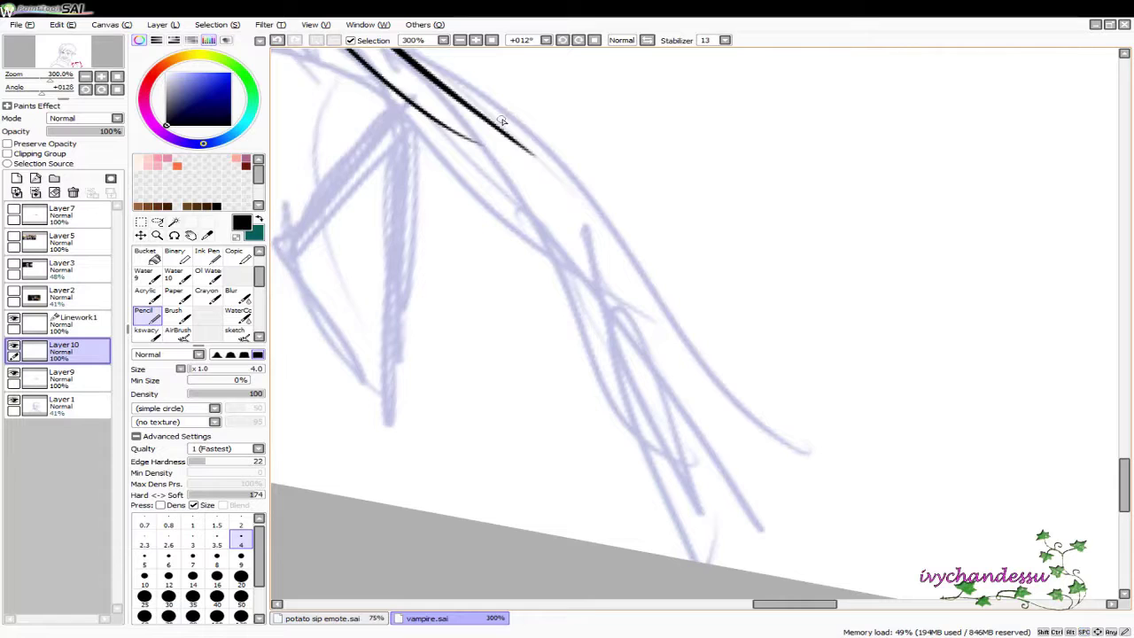
Continue the outer right shoulder line down to the canvas's lower edge and smooth the join between its strokes
{"action": "key", "text": "ctrl+z"}
{"action": "mouse_move", "coordinate": [535, 159]}
{"action": "left_mouse_down"}
{"action": "mouse_move", "coordinate": [744, 569]}
{"action": "mouse_move", "coordinate": [719, 563]}
{"action": "left_mouse_up"}
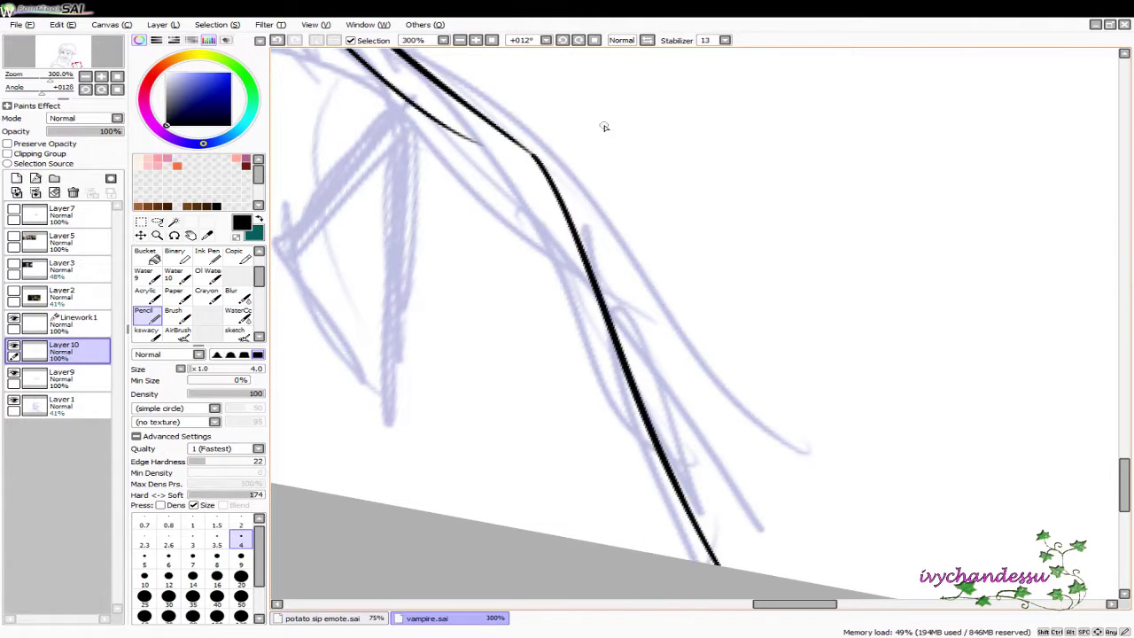
{"action": "scroll", "coordinate": [606, 129], "scroll_direction": "up", "scroll_amount": 2}
{"action": "mouse_move", "coordinate": [608, 132]}
{"action": "left_mouse_down"}
{"action": "mouse_move", "coordinate": [812, 370]}
{"action": "mouse_move", "coordinate": [797, 399]}
{"action": "left_mouse_up"}
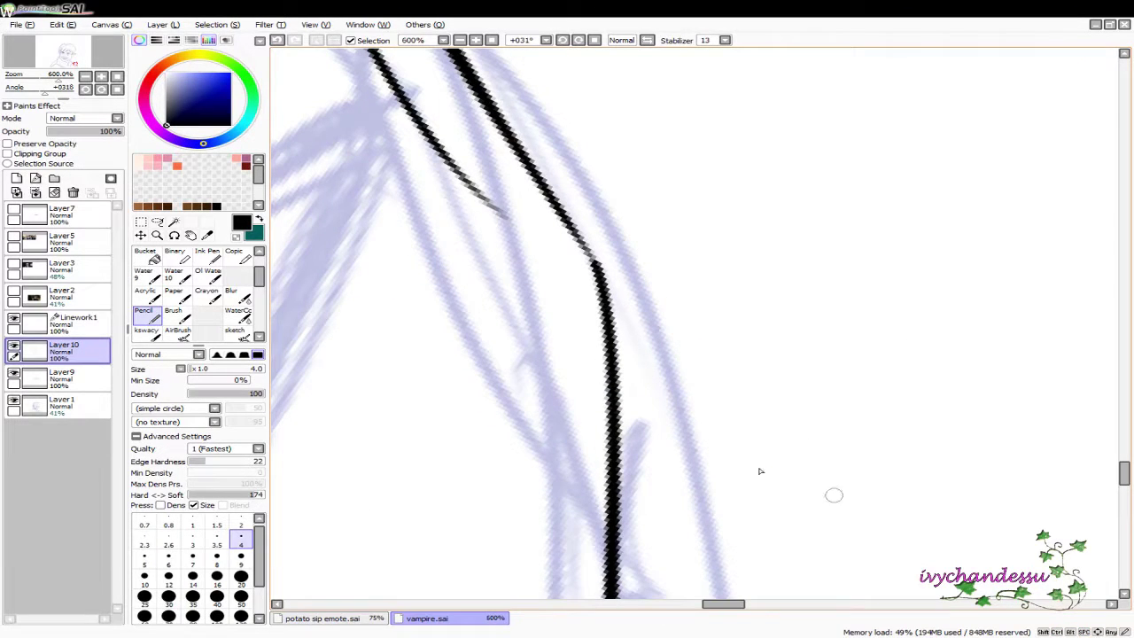
{"action": "scroll", "coordinate": [587, 309], "scroll_direction": "up", "scroll_amount": 2}
{"action": "left_click_drag", "start_coordinate": [603, 312], "coordinate": [634, 408]}
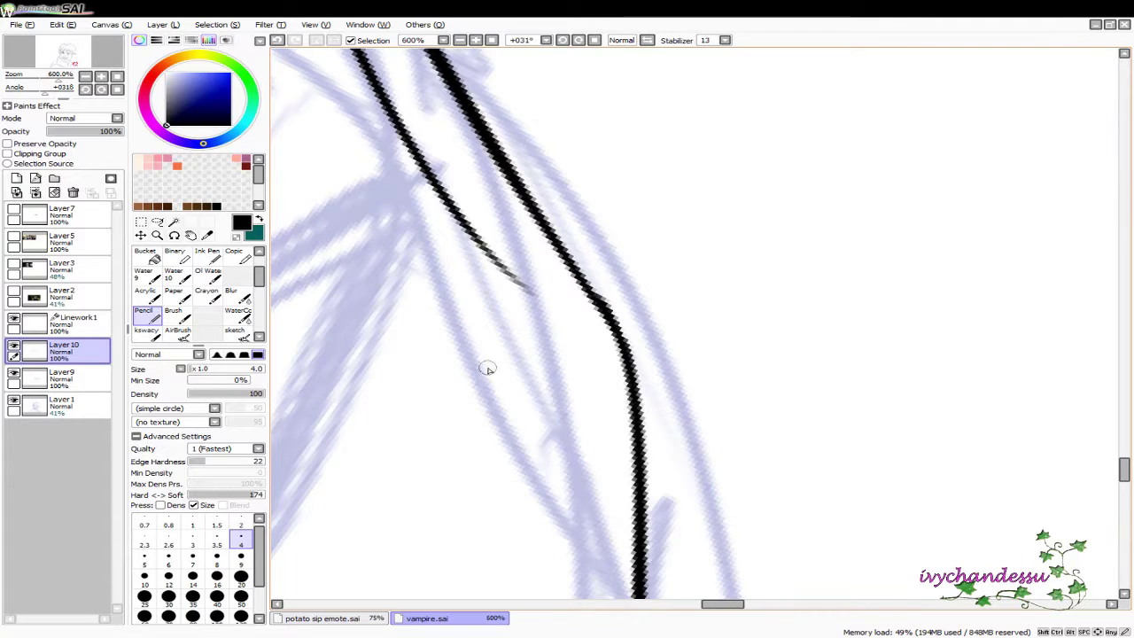
{"action": "scroll", "coordinate": [510, 391], "scroll_direction": "down", "scroll_amount": 7}
{"action": "key", "text": "Delete"}
{"action": "scroll", "coordinate": [739, 470], "scroll_direction": "down", "scroll_amount": 3}
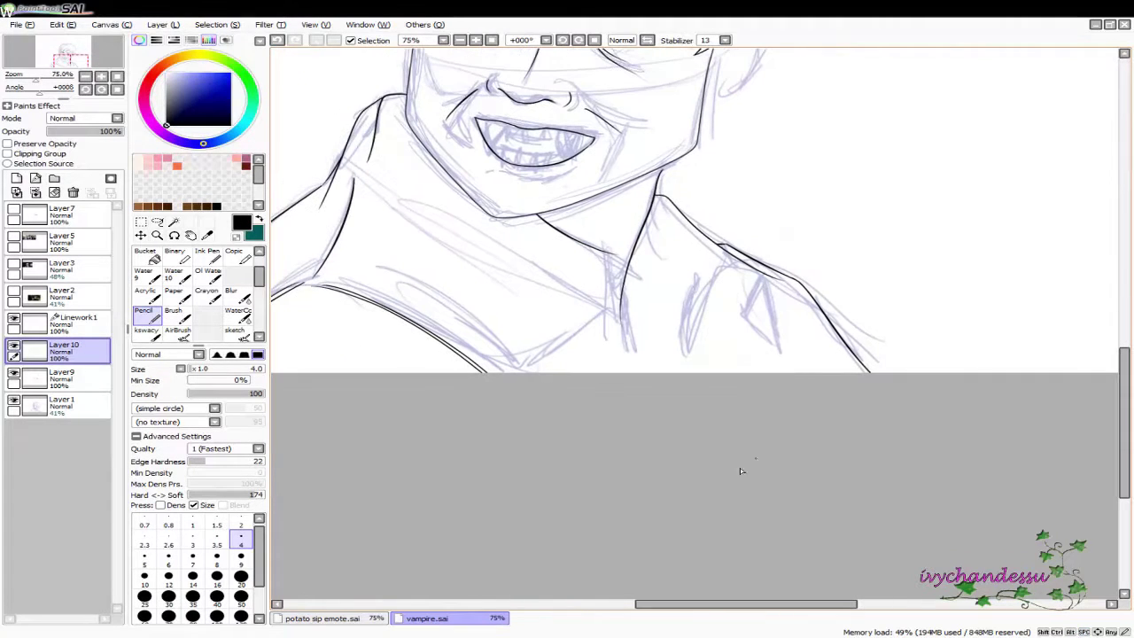
Ink two diverging strokes down from the end of the inner right shoulder line as the sides of a pointed flap
{"action": "scroll", "coordinate": [754, 567], "scroll_direction": "up", "scroll_amount": 2}
{"action": "left_click_drag", "start_coordinate": [752, 567], "coordinate": [705, 373]}
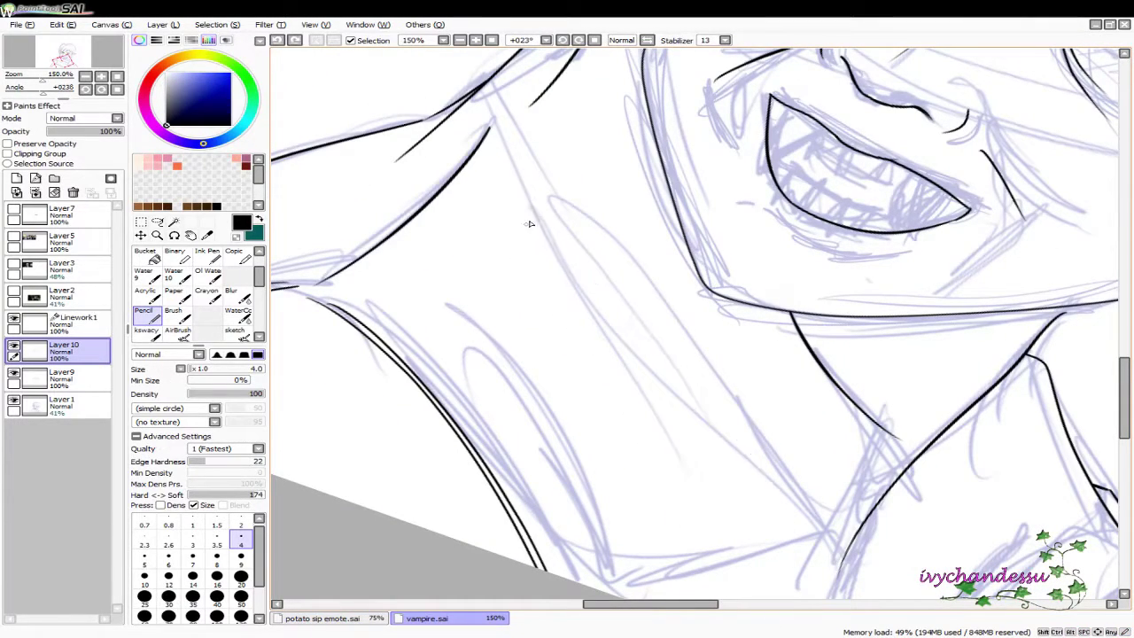
{"action": "left_click_drag", "start_coordinate": [708, 537], "coordinate": [835, 388]}
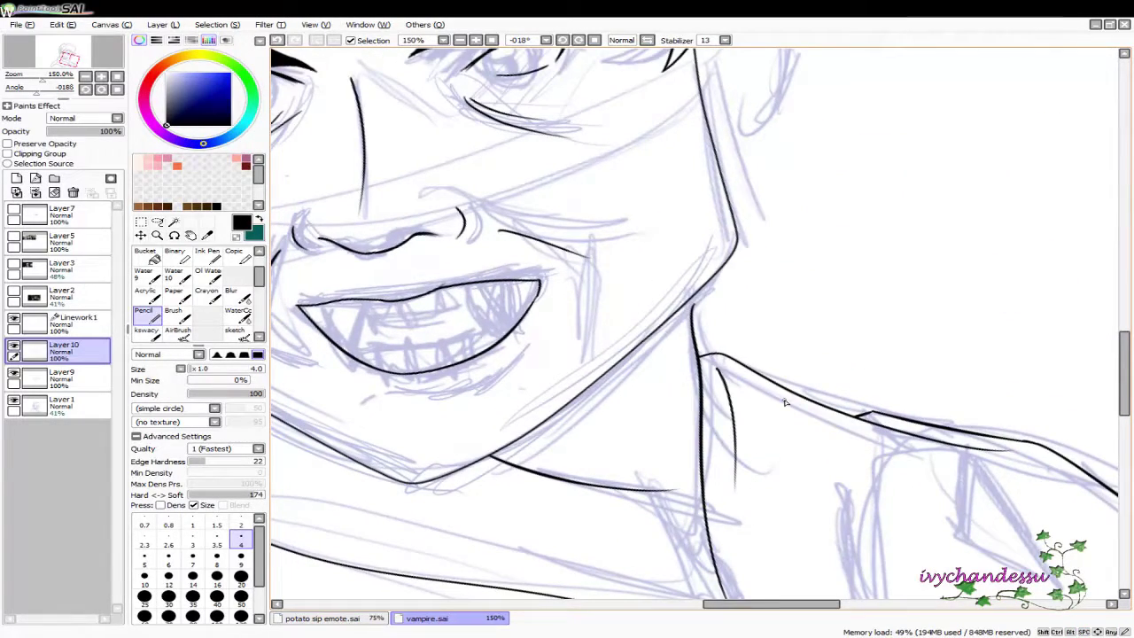
{"action": "left_click_drag", "start_coordinate": [723, 450], "coordinate": [734, 322]}
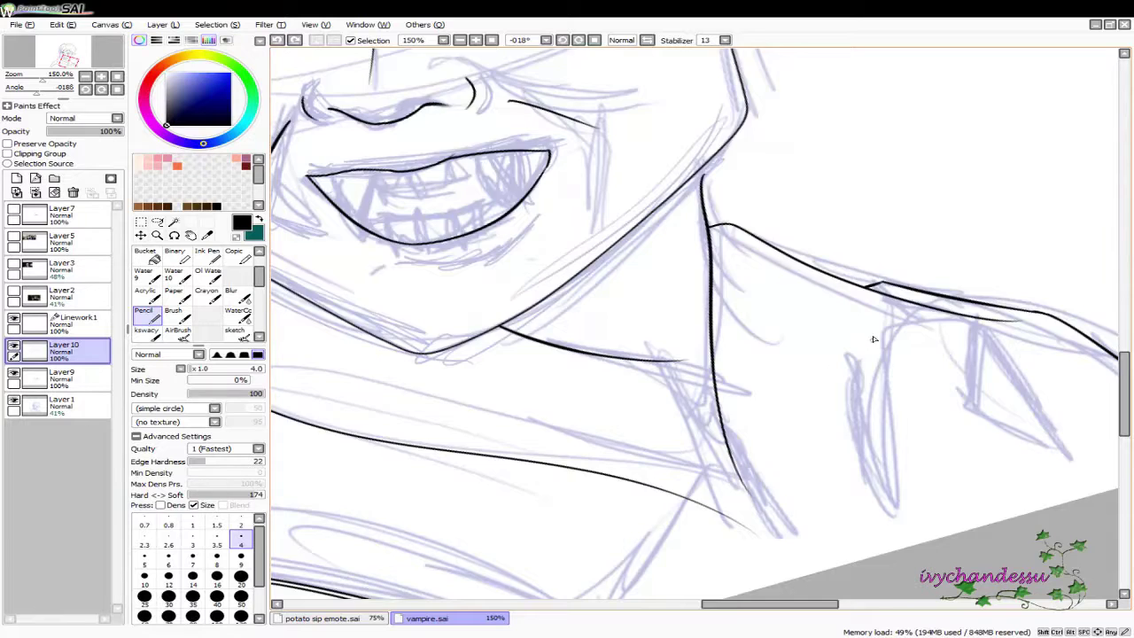
{"action": "scroll", "coordinate": [873, 340], "scroll_direction": "up", "scroll_amount": 4}
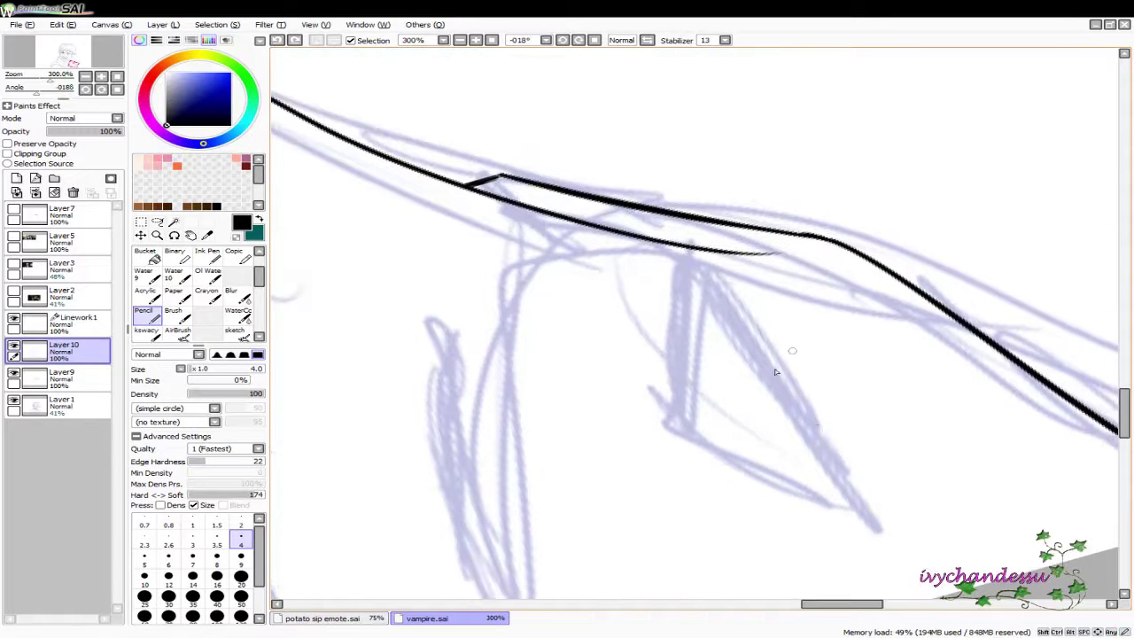
{"action": "left_click_drag", "start_coordinate": [778, 254], "coordinate": [880, 563]}
{"action": "left_click_drag", "start_coordinate": [774, 253], "coordinate": [683, 503]}
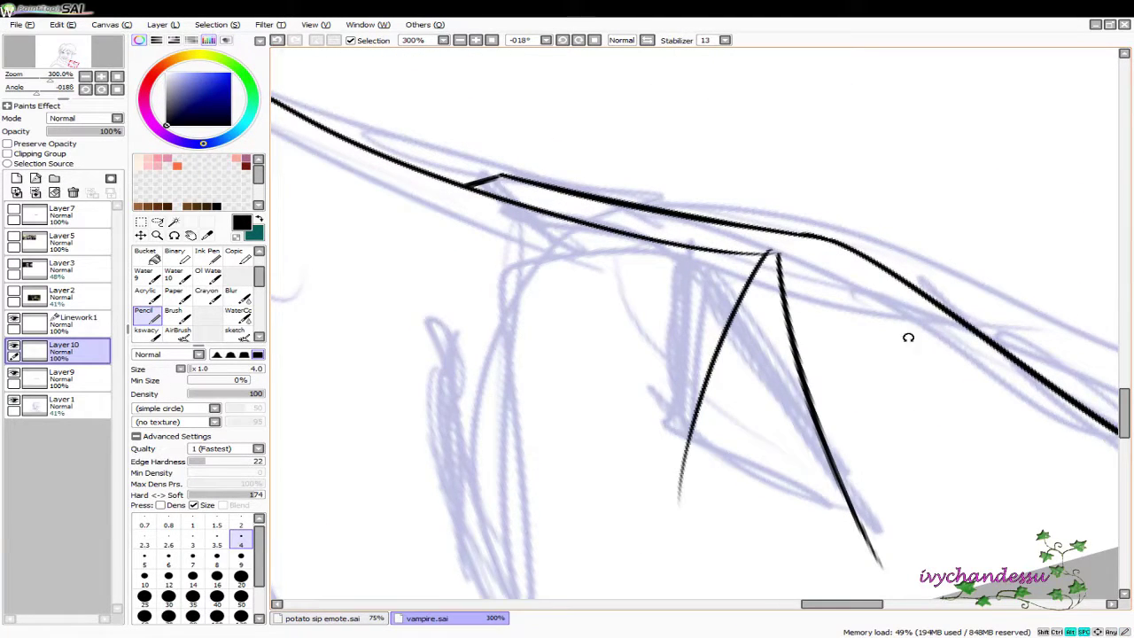
Ink the lower edge of the shoulder flap with a slightly curved stroke that closes its triangle
{"action": "mouse_move", "coordinate": [906, 333]}
{"action": "left_mouse_down"}
{"action": "mouse_move", "coordinate": [784, 371]}
{"action": "mouse_move", "coordinate": [526, 324]}
{"action": "left_mouse_up"}
{"action": "left_click_drag", "start_coordinate": [470, 298], "coordinate": [618, 434]}
{"action": "key", "text": "ctrl+z"}
{"action": "left_click_drag", "start_coordinate": [469, 306], "coordinate": [615, 450]}
{"action": "key", "text": "ctrl+z"}
{"action": "left_click_drag", "start_coordinate": [467, 299], "coordinate": [625, 443]}
{"action": "left_click_drag", "start_coordinate": [675, 276], "coordinate": [679, 497]}
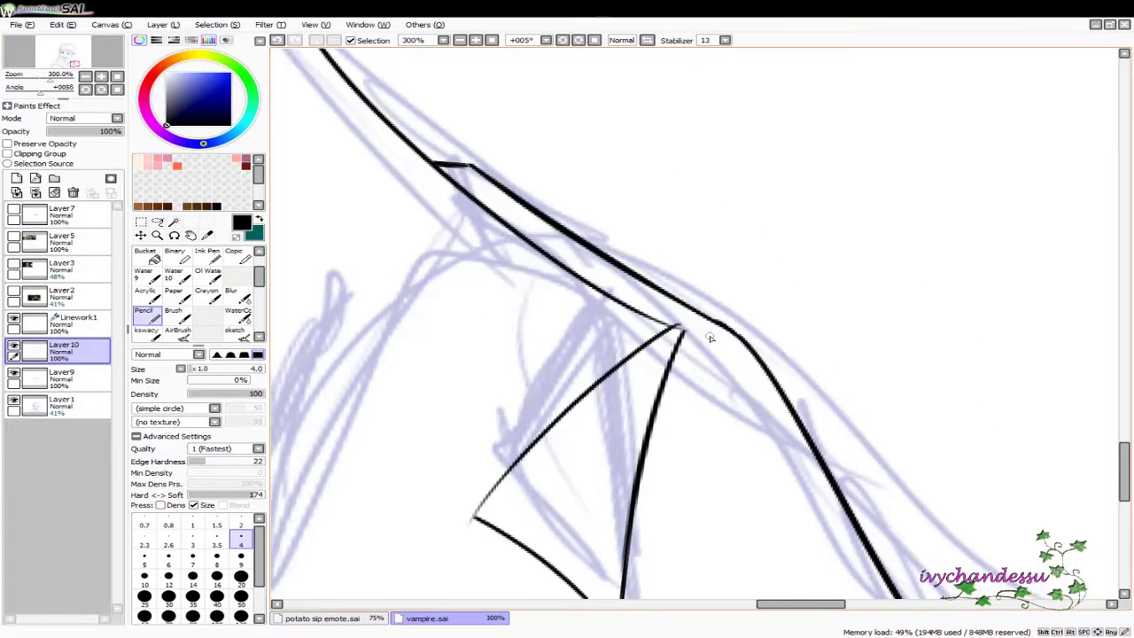
Erase the messy line ends where the flap's two sides meet the inner right shoulder line
{"action": "scroll", "coordinate": [709, 337], "scroll_direction": "up", "scroll_amount": 3}
{"action": "key", "text": "e"}
{"action": "mouse_move", "coordinate": [645, 306]}
{"action": "left_mouse_down"}
{"action": "mouse_move", "coordinate": [582, 379]}
{"action": "mouse_move", "coordinate": [891, 380]}
{"action": "left_mouse_up"}
{"action": "scroll", "coordinate": [584, 383], "scroll_direction": "up", "scroll_amount": 2}
{"action": "key", "text": "n"}
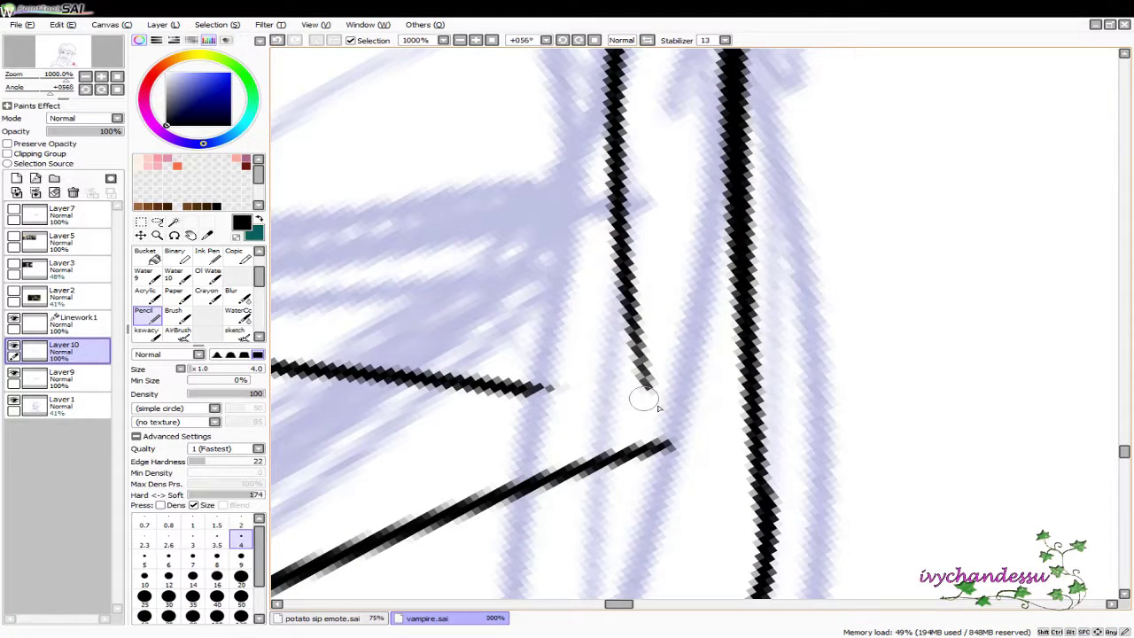
Join the inner shoulder line to the flap's outer side in a sharp corner with a size 2 pencil
{"action": "left_click_drag", "start_coordinate": [644, 390], "coordinate": [670, 442]}
{"action": "key", "text": "ctrl+z"}
{"action": "left_click", "coordinate": [240, 522]}
{"action": "left_click_drag", "start_coordinate": [642, 372], "coordinate": [674, 440]}
{"action": "key", "text": "ctrl+z"}
{"action": "left_click_drag", "start_coordinate": [641, 368], "coordinate": [673, 441]}
{"action": "left_click_drag", "start_coordinate": [632, 329], "coordinate": [666, 415]}
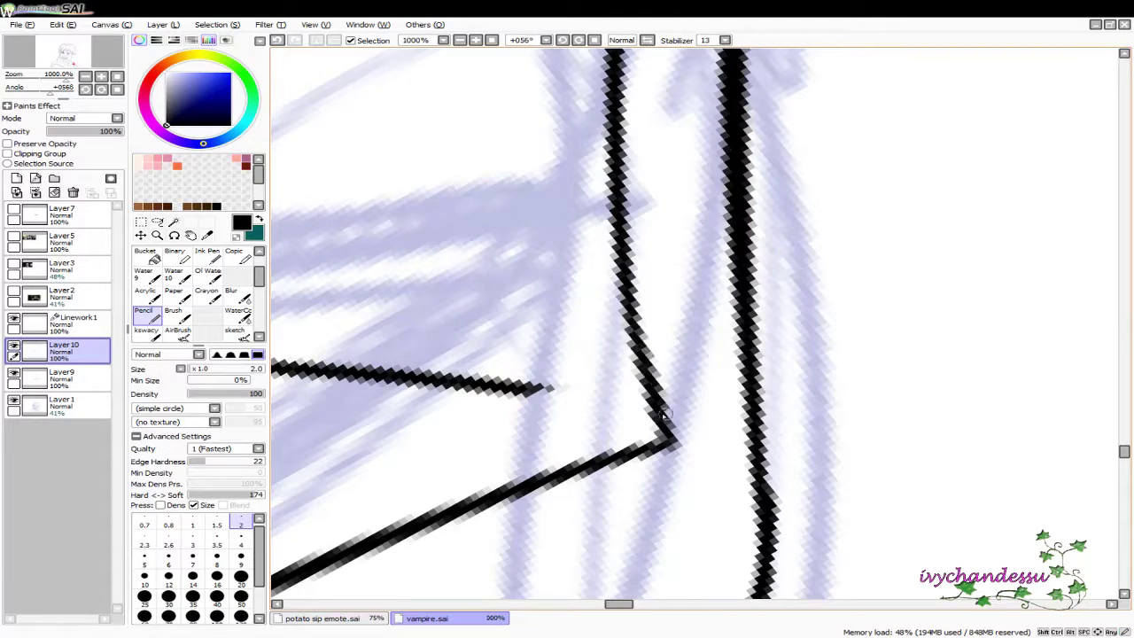
{"action": "key", "text": "Home"}
{"action": "scroll", "coordinate": [881, 378], "scroll_direction": "down", "scroll_amount": 4}
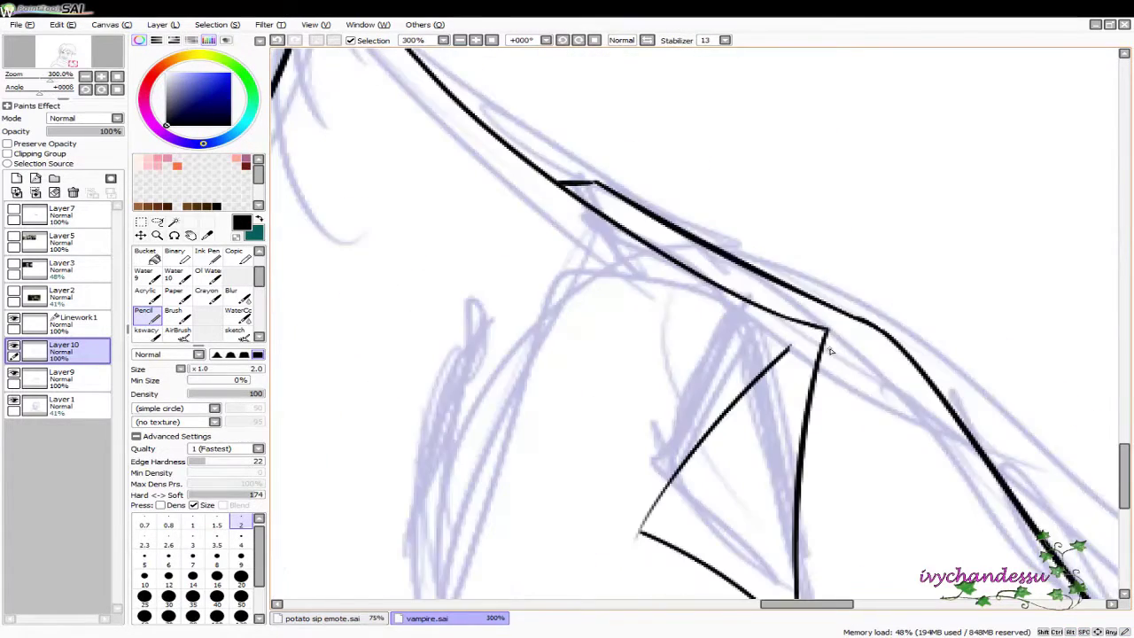
Thicken the short ledge on the right shoulder and fill the narrow corner where it meets the shoulder lines
{"action": "mouse_move", "coordinate": [670, 425]}
{"action": "left_mouse_down"}
{"action": "mouse_move", "coordinate": [906, 339]}
{"action": "mouse_move", "coordinate": [830, 433]}
{"action": "mouse_move", "coordinate": [546, 435]}
{"action": "mouse_move", "coordinate": [822, 387]}
{"action": "mouse_move", "coordinate": [549, 239]}
{"action": "left_mouse_up"}
{"action": "scroll", "coordinate": [547, 434], "scroll_direction": "up", "scroll_amount": 2}
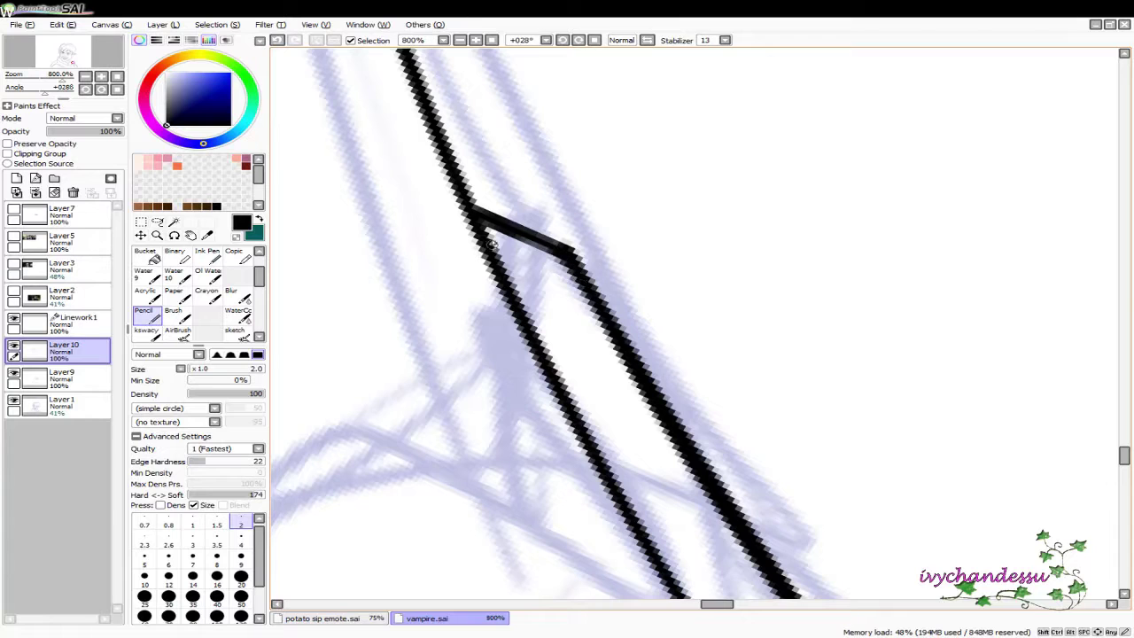
{"action": "left_click_drag", "start_coordinate": [487, 221], "coordinate": [510, 283]}
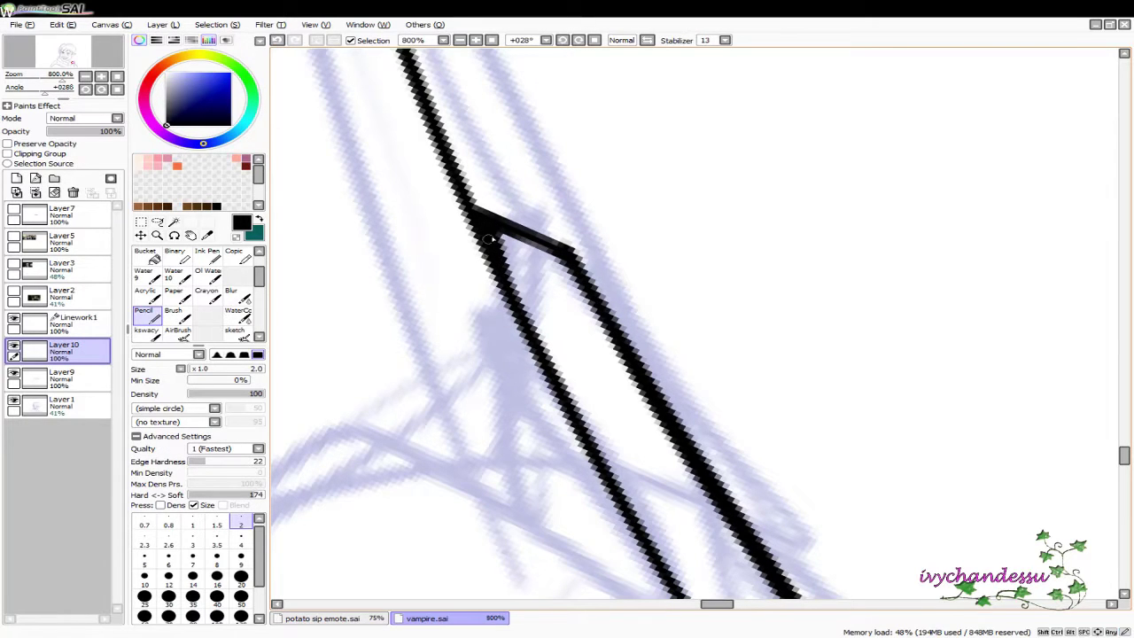
{"action": "left_click_drag", "start_coordinate": [490, 235], "coordinate": [538, 288]}
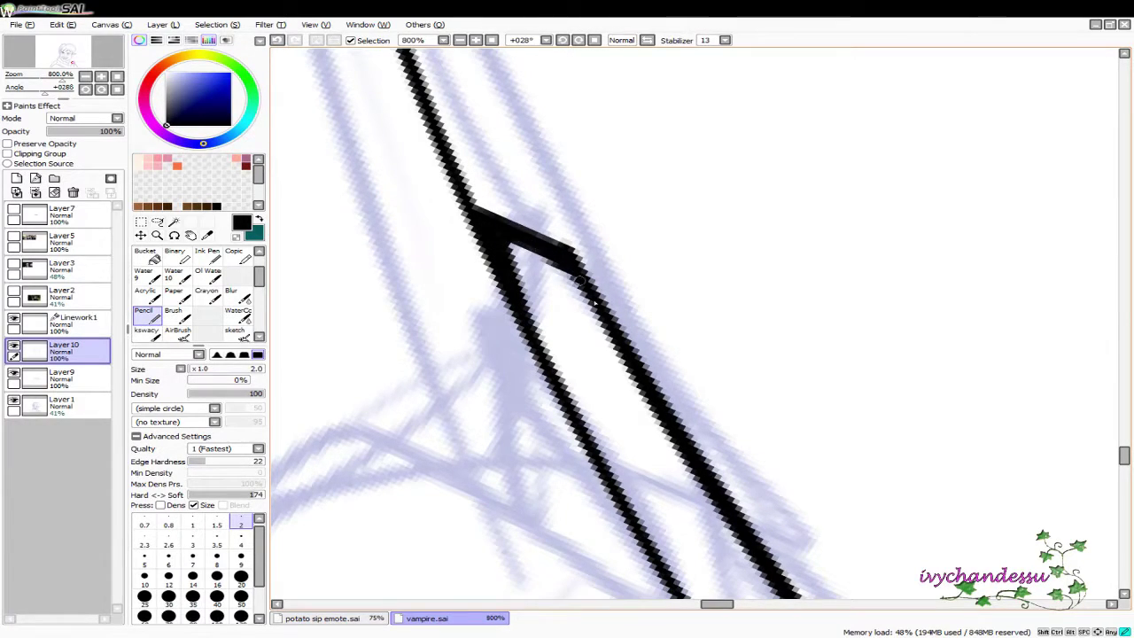
{"action": "scroll", "coordinate": [627, 403], "scroll_direction": "down", "scroll_amount": 6}
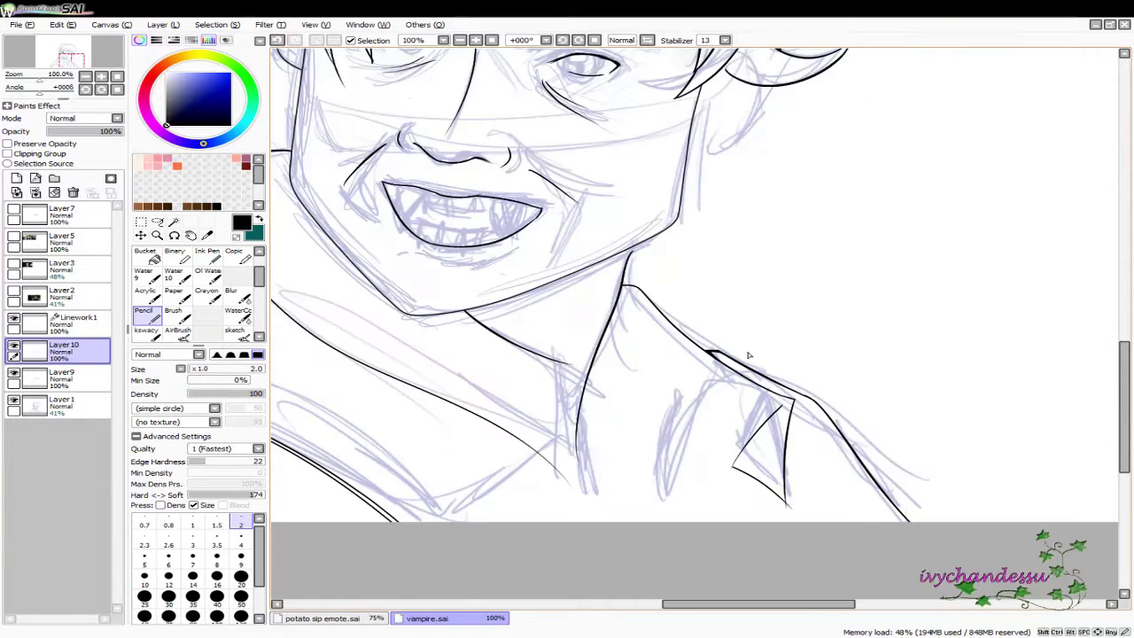
Ink a slanted line from the end of the neck line down to the collar line beside it
{"action": "scroll", "coordinate": [748, 354], "scroll_direction": "up", "scroll_amount": 2}
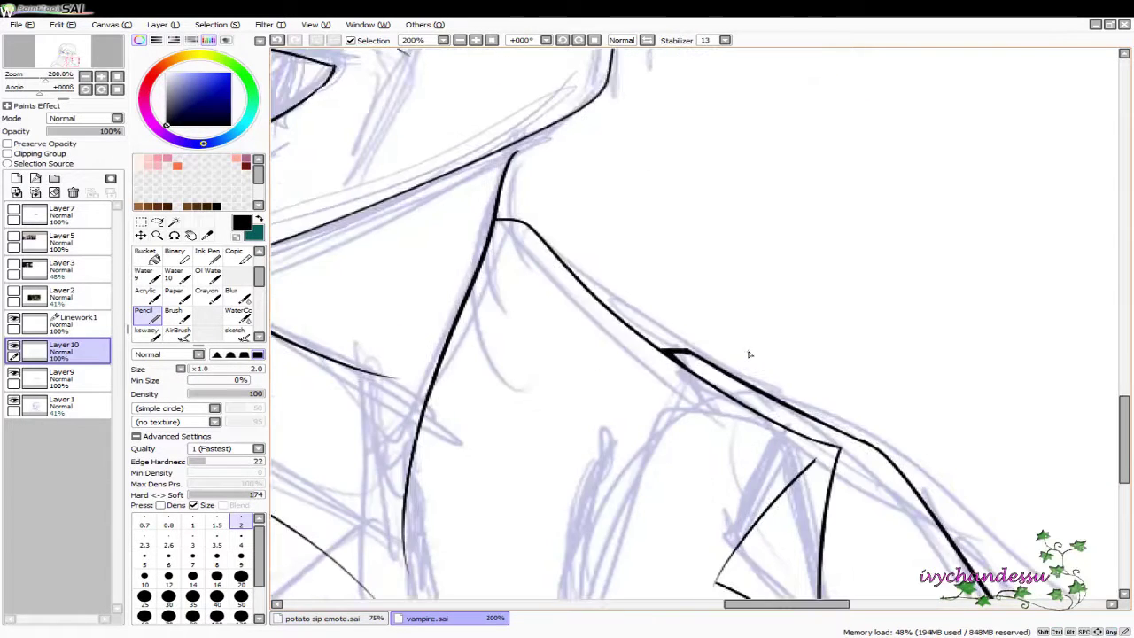
{"action": "left_click_drag", "start_coordinate": [531, 265], "coordinate": [556, 460]}
{"action": "key", "text": "ctrl+z"}
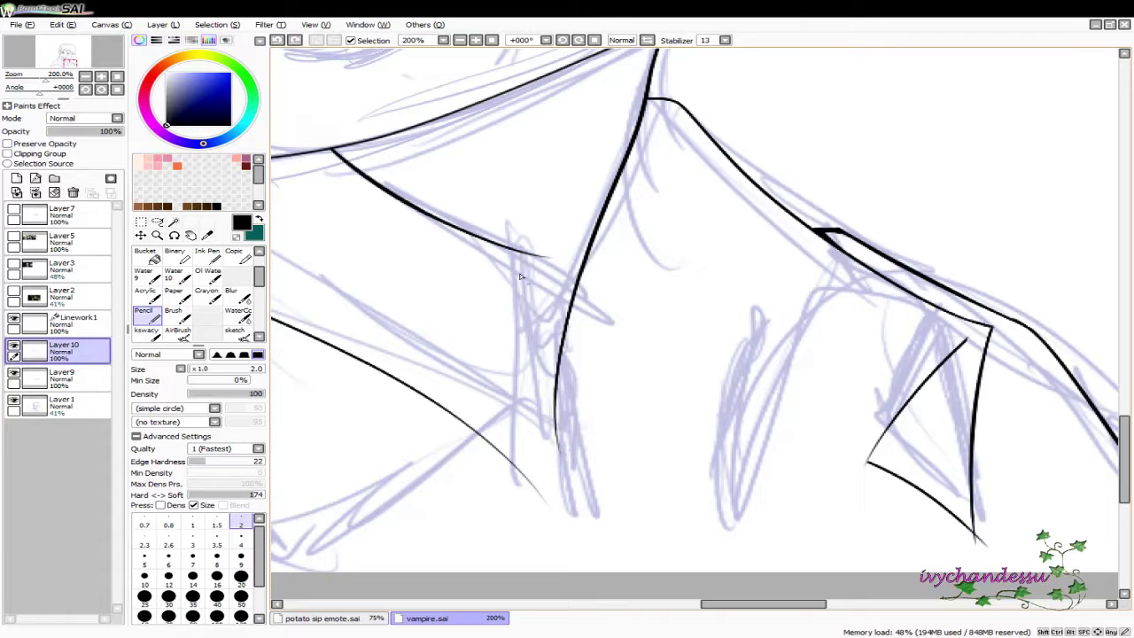
{"action": "left_click_drag", "start_coordinate": [521, 254], "coordinate": [556, 457]}
Erase the tip of the neck line on Layer9 that overshoots the new slanted collar line
{"action": "scroll", "coordinate": [470, 222], "scroll_direction": "up", "scroll_amount": 3}
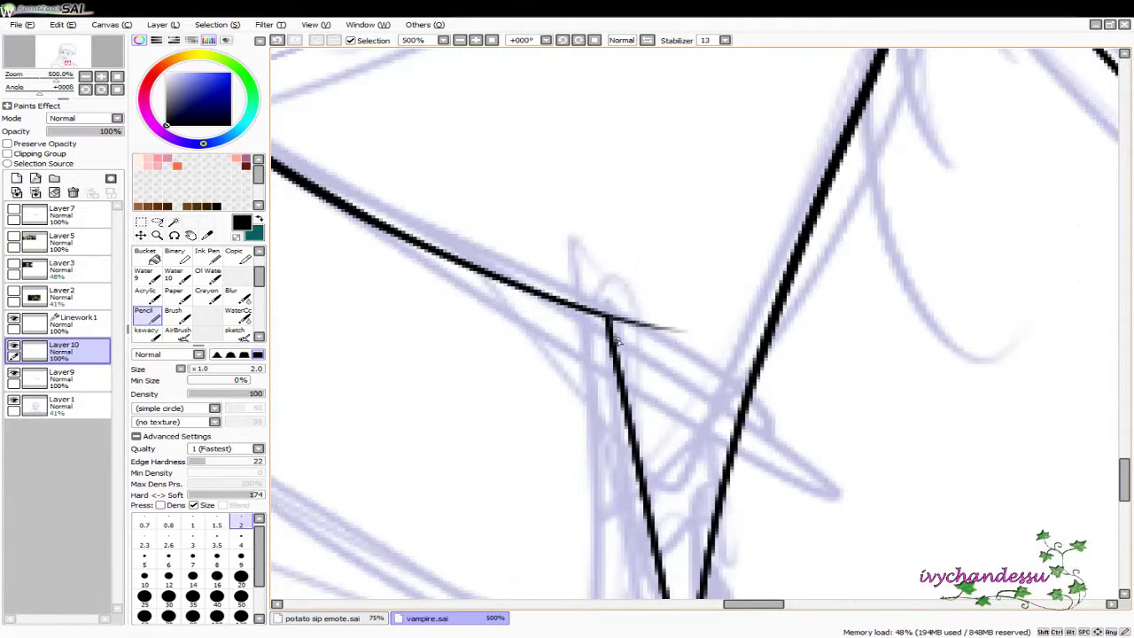
{"action": "key", "text": "e"}
{"action": "left_click", "coordinate": [62, 377]}
{"action": "left_click_drag", "start_coordinate": [670, 325], "coordinate": [647, 339]}
{"action": "scroll", "coordinate": [645, 297], "scroll_direction": "down", "scroll_amount": 7}
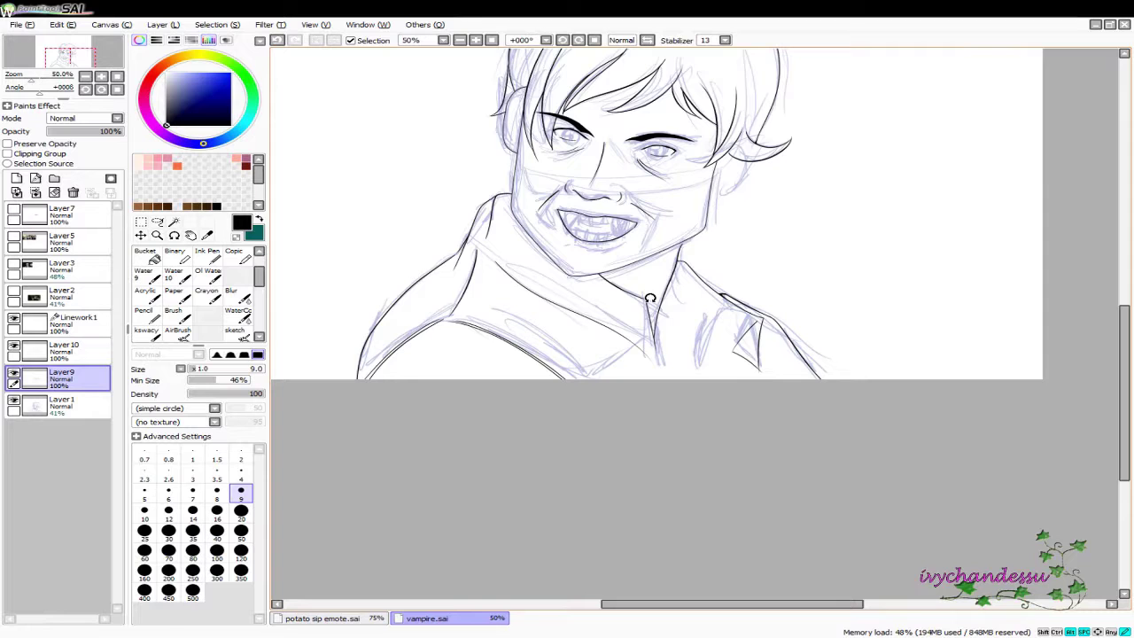
Outline the right ear below the flicked hair tip on Linework1 with the Curve tool at size 2
{"action": "scroll", "coordinate": [906, 357], "scroll_direction": "up", "scroll_amount": 3}
{"action": "left_click_drag", "start_coordinate": [900, 419], "coordinate": [928, 394]}
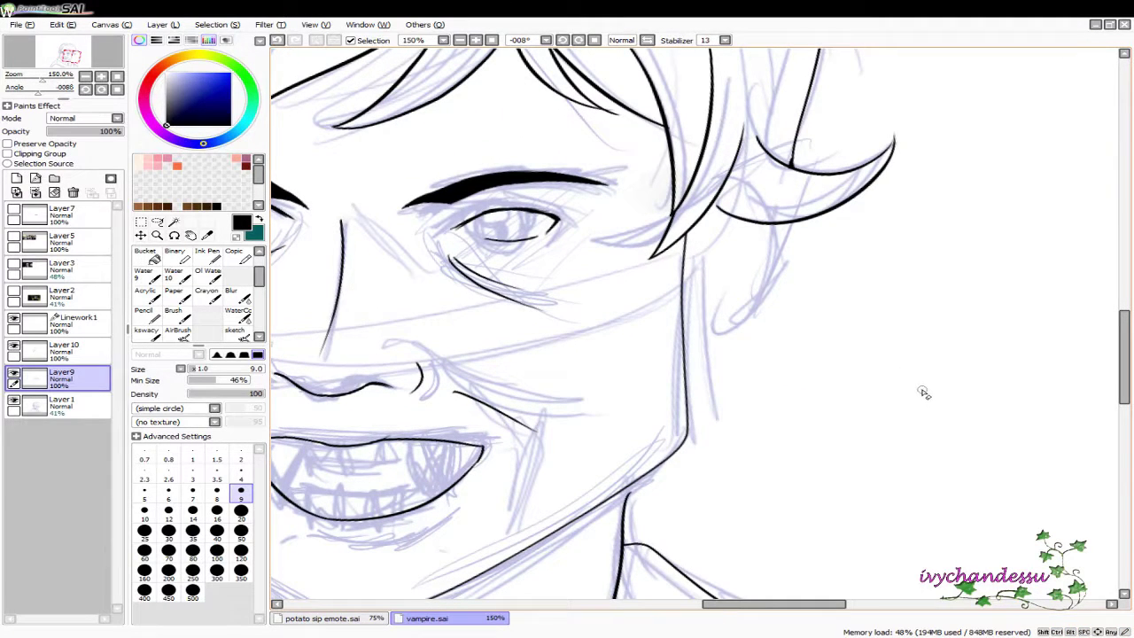
{"action": "scroll", "coordinate": [918, 396], "scroll_direction": "up", "scroll_amount": 3}
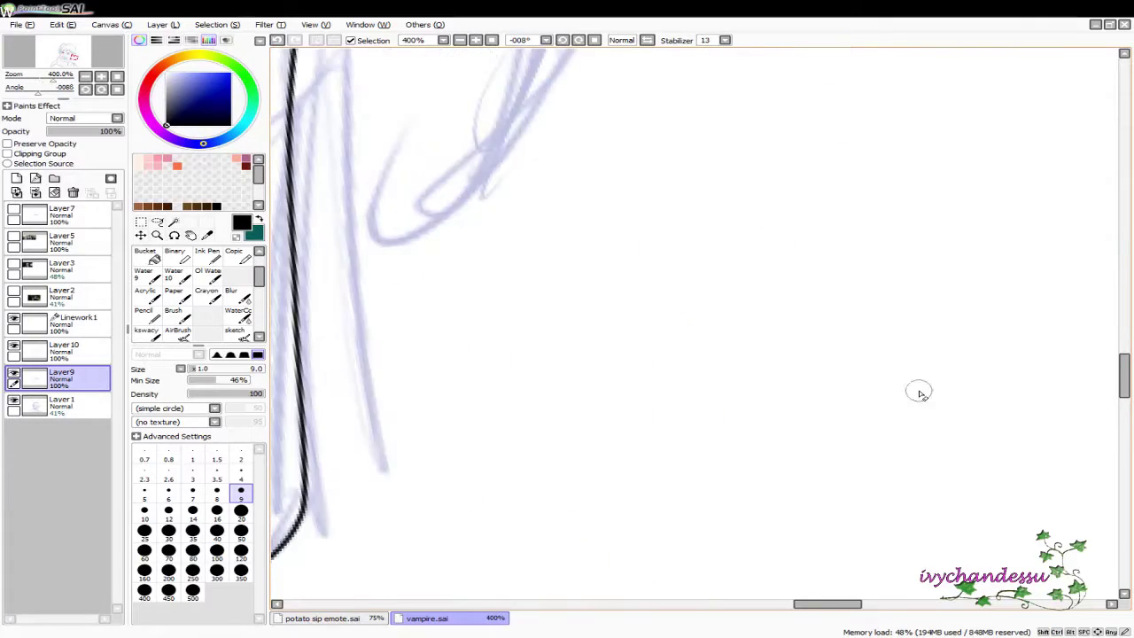
{"action": "left_click_drag", "start_coordinate": [915, 390], "coordinate": [723, 584]}
{"action": "left_click", "coordinate": [70, 324]}
{"action": "mouse_move", "coordinate": [532, 381]}
{"action": "left_mouse_down"}
{"action": "mouse_move", "coordinate": [628, 496]}
{"action": "mouse_move", "coordinate": [653, 215]}
{"action": "left_mouse_up"}
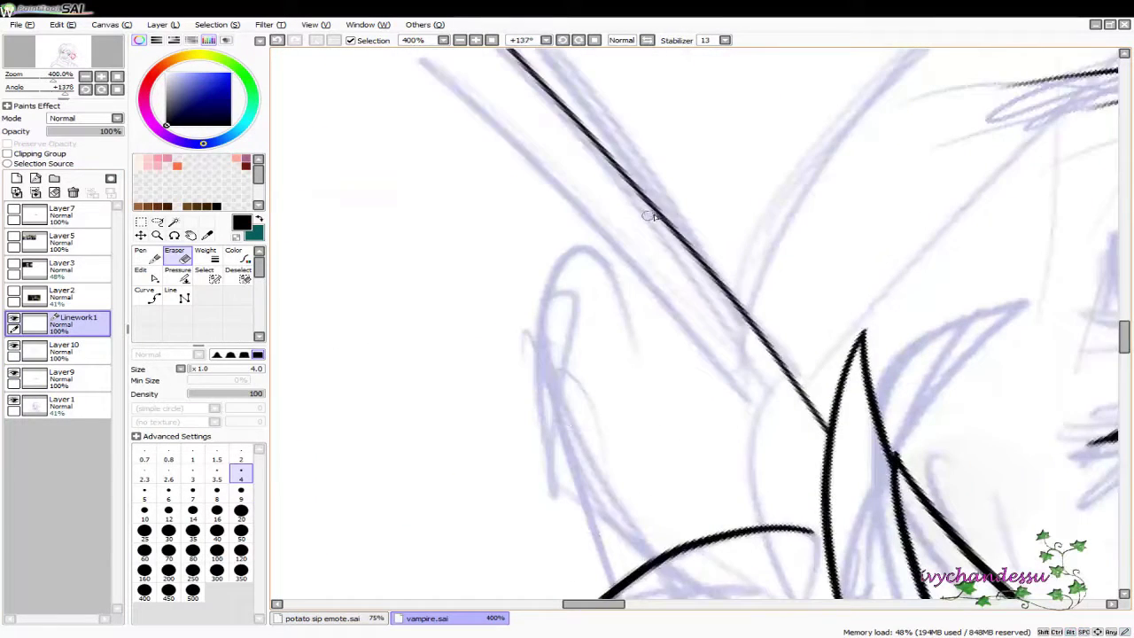
{"action": "left_click", "coordinate": [149, 297]}
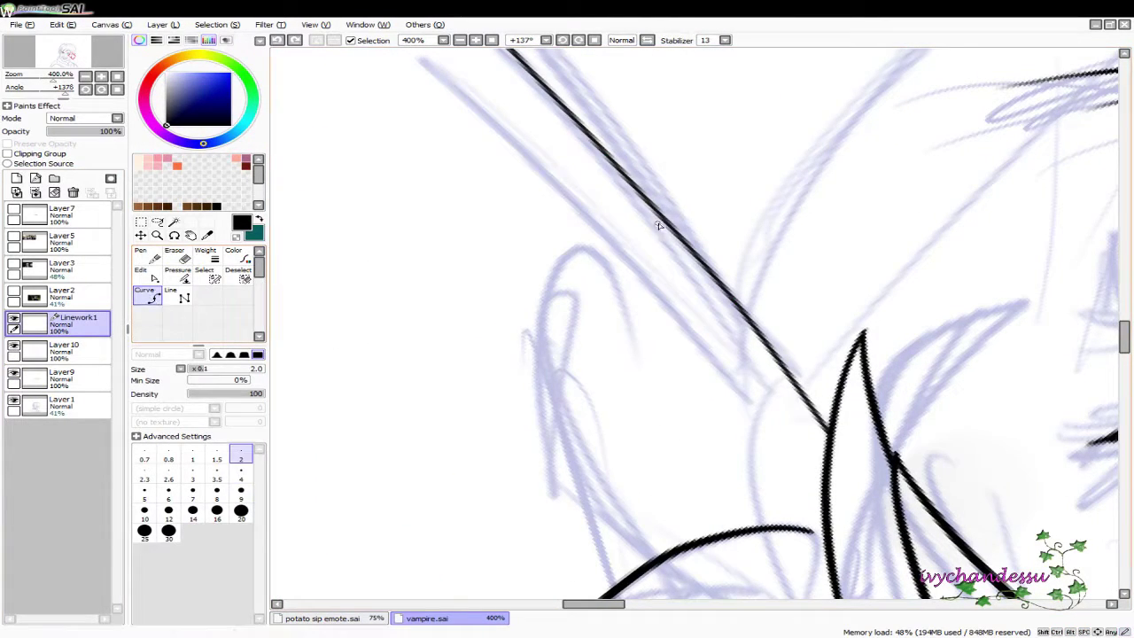
{"action": "mouse_move", "coordinate": [668, 223]}
{"action": "left_mouse_down"}
{"action": "mouse_move", "coordinate": [551, 271]}
{"action": "mouse_move", "coordinate": [545, 364]}
{"action": "mouse_move", "coordinate": [584, 492]}
{"action": "mouse_move", "coordinate": [628, 556]}
{"action": "left_mouse_up"}
{"action": "key", "text": "End"}
{"action": "key", "text": "Home"}
{"action": "left_click_drag", "start_coordinate": [872, 313], "coordinate": [762, 387]}
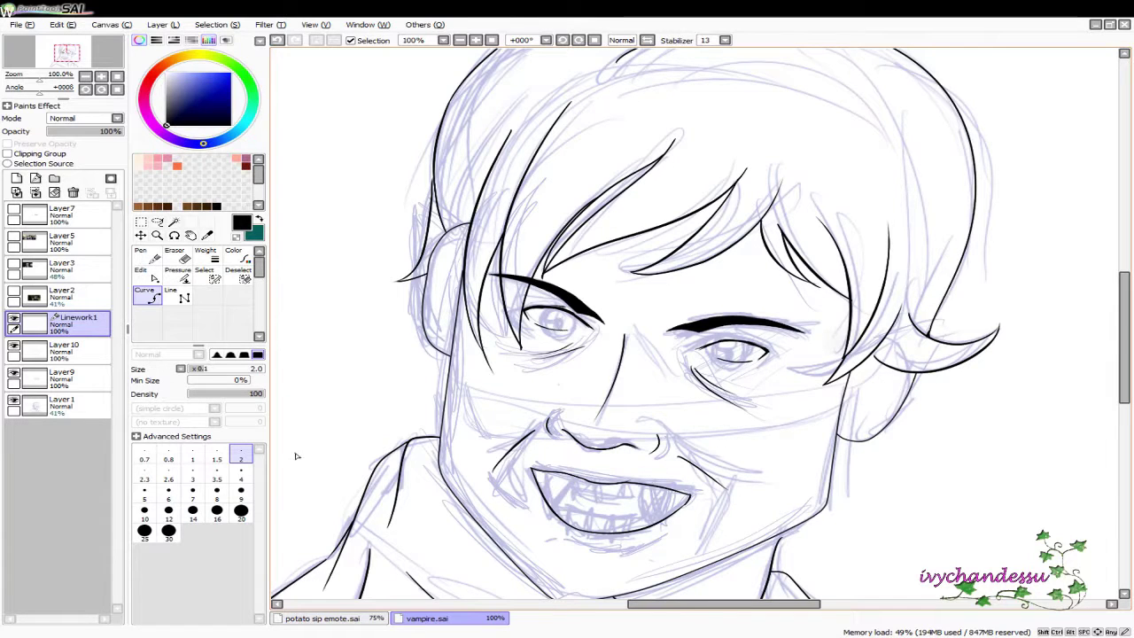
Add a new layer directly above Layer10 for the teeth
{"action": "key", "text": "ctrl"}
{"action": "left_click", "coordinate": [62, 349]}
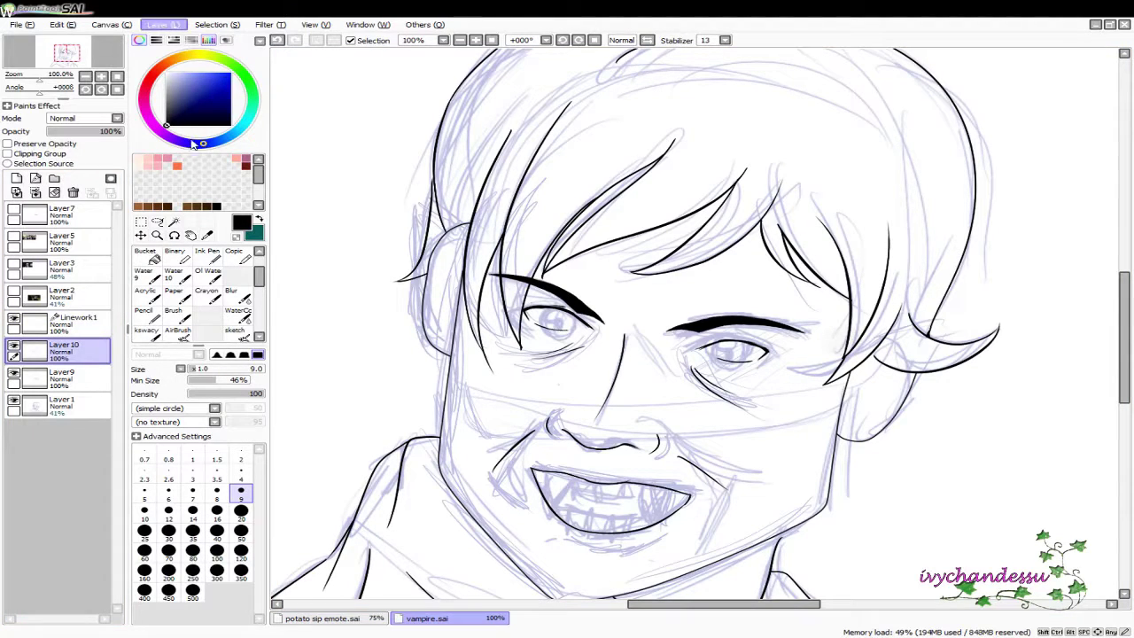
{"action": "left_click", "coordinate": [16, 178]}
{"action": "key", "text": "ctrl+plus"}
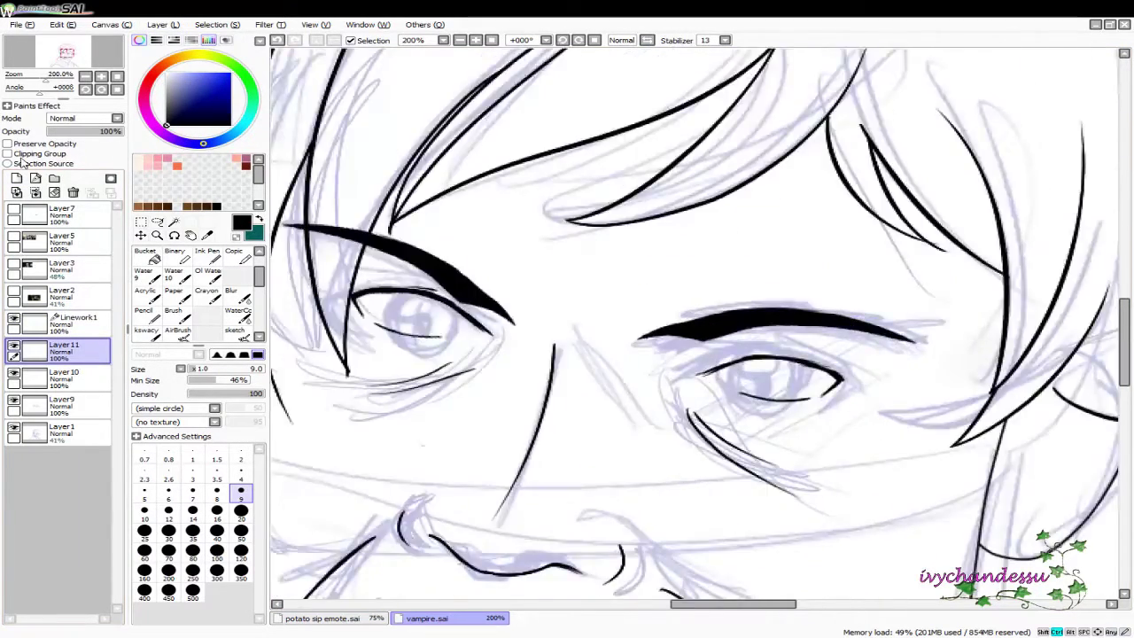
{"action": "scroll", "coordinate": [600, 245], "scroll_direction": "down", "scroll_amount": 5}
{"action": "key", "text": "ctrl+plus"}
{"action": "key", "text": "ctrl+plus"}
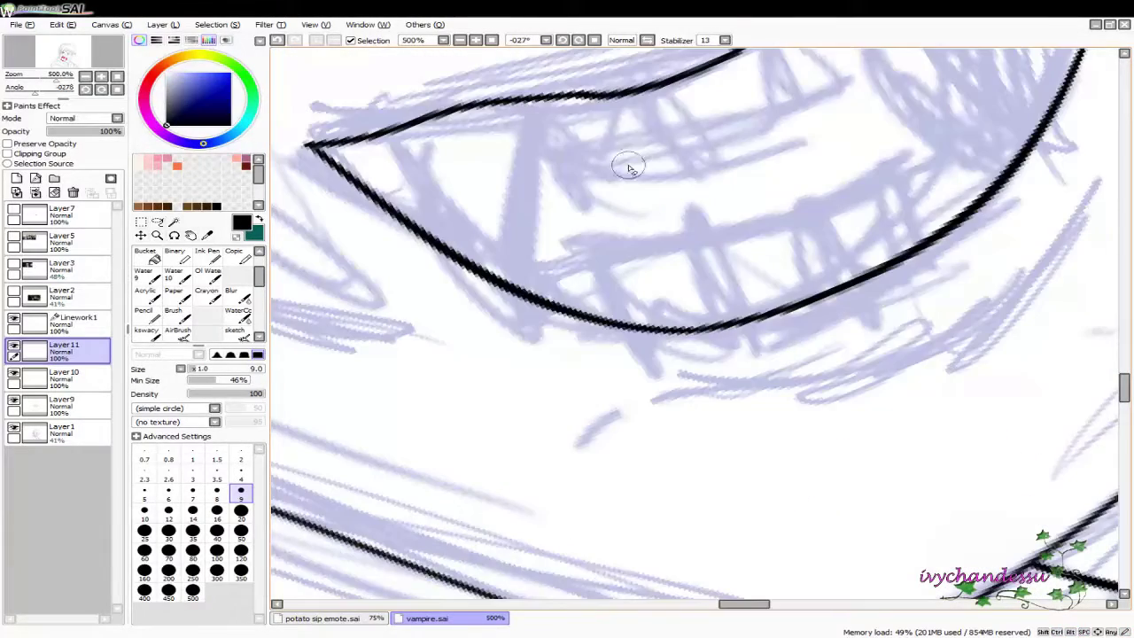
Ink the left fang with two size 2 pencil strokes that meet in a point at the lower lip
{"action": "left_click", "coordinate": [143, 310]}
{"action": "scroll", "coordinate": [443, 265], "scroll_direction": "up", "scroll_amount": 2}
{"action": "left_click_drag", "start_coordinate": [437, 211], "coordinate": [577, 432]}
{"action": "key", "text": "ctrl+z"}
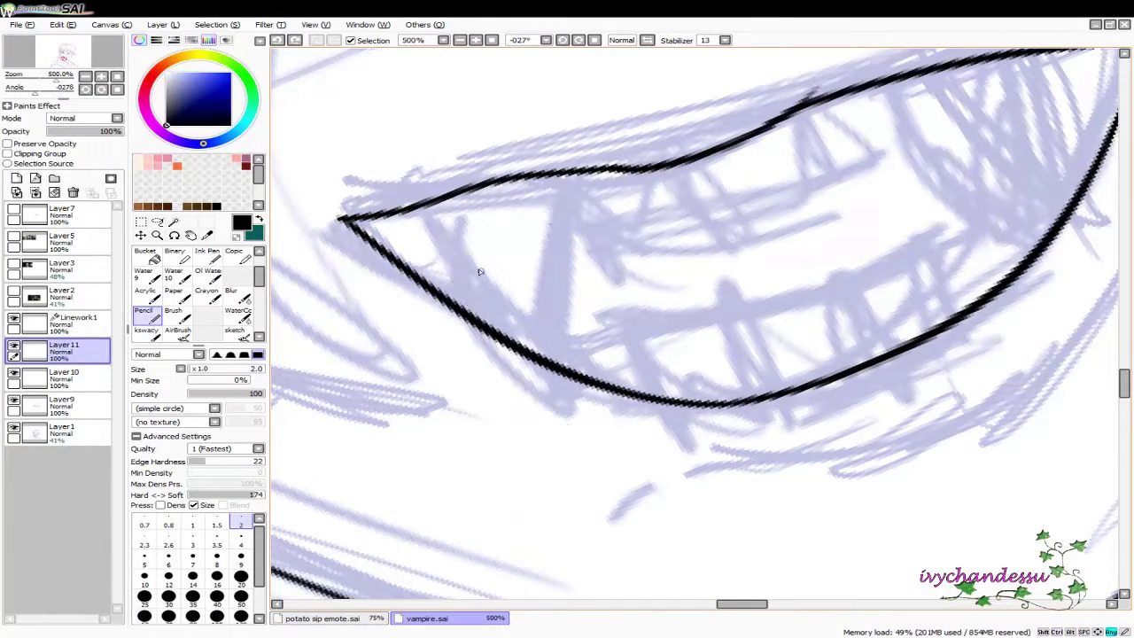
{"action": "left_click_drag", "start_coordinate": [435, 227], "coordinate": [580, 409]}
{"action": "mouse_move", "coordinate": [549, 227]}
{"action": "left_mouse_down"}
{"action": "mouse_move", "coordinate": [544, 400]}
{"action": "mouse_move", "coordinate": [576, 413]}
{"action": "left_mouse_up"}
{"action": "key", "text": "e"}
{"action": "key", "text": "n"}
Ink the wavy edges of the upper and lower tooth rows across the mouth, plus a short divider between upper teeth
{"action": "mouse_move", "coordinate": [906, 349]}
{"action": "left_mouse_down"}
{"action": "mouse_move", "coordinate": [714, 405]}
{"action": "mouse_move", "coordinate": [798, 373]}
{"action": "mouse_move", "coordinate": [399, 400]}
{"action": "left_mouse_up"}
{"action": "mouse_move", "coordinate": [493, 435]}
{"action": "left_mouse_down"}
{"action": "mouse_move", "coordinate": [865, 382]}
{"action": "mouse_move", "coordinate": [783, 175]}
{"action": "mouse_move", "coordinate": [810, 288]}
{"action": "mouse_move", "coordinate": [603, 182]}
{"action": "mouse_move", "coordinate": [606, 264]}
{"action": "mouse_move", "coordinate": [653, 378]}
{"action": "left_mouse_up"}
{"action": "left_click_drag", "start_coordinate": [654, 377], "coordinate": [735, 352]}
{"action": "mouse_move", "coordinate": [623, 306]}
{"action": "left_mouse_down"}
{"action": "mouse_move", "coordinate": [689, 267]}
{"action": "mouse_move", "coordinate": [954, 422]}
{"action": "mouse_move", "coordinate": [551, 260]}
{"action": "mouse_move", "coordinate": [638, 389]}
{"action": "mouse_move", "coordinate": [614, 346]}
{"action": "mouse_move", "coordinate": [716, 466]}
{"action": "mouse_move", "coordinate": [587, 329]}
{"action": "mouse_move", "coordinate": [734, 463]}
{"action": "mouse_move", "coordinate": [779, 487]}
{"action": "left_mouse_up"}
{"action": "mouse_move", "coordinate": [815, 425]}
{"action": "left_mouse_down"}
{"action": "mouse_move", "coordinate": [714, 284]}
{"action": "mouse_move", "coordinate": [992, 425]}
{"action": "mouse_move", "coordinate": [977, 408]}
{"action": "mouse_move", "coordinate": [712, 344]}
{"action": "left_mouse_up"}
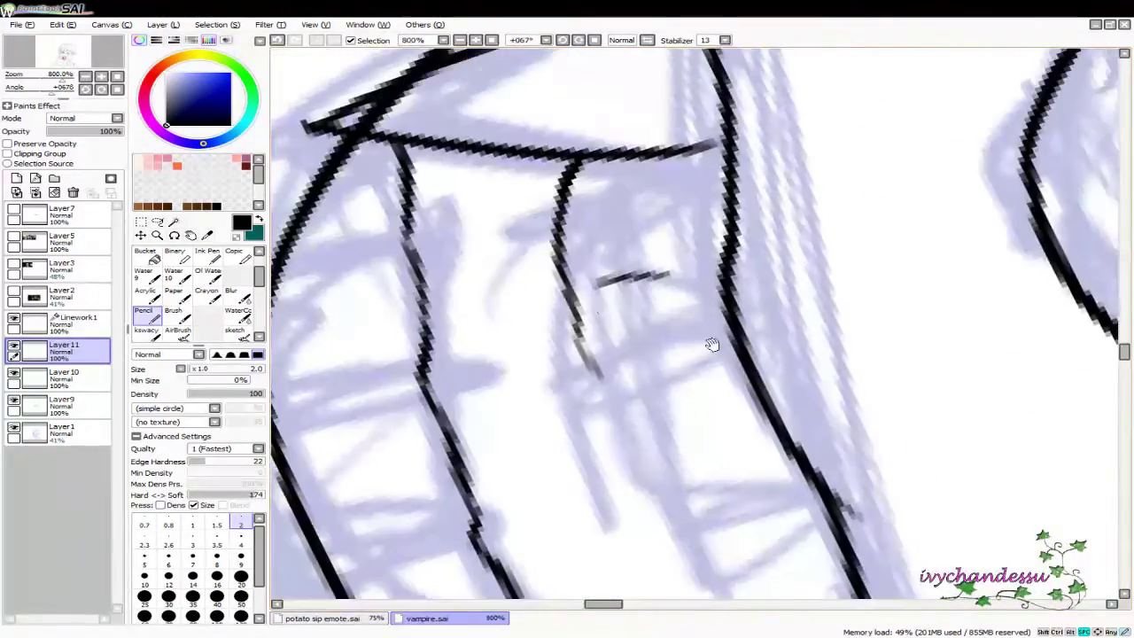
{"action": "mouse_move", "coordinate": [578, 333]}
{"action": "left_mouse_down"}
{"action": "mouse_move", "coordinate": [651, 498]}
{"action": "mouse_move", "coordinate": [589, 383]}
{"action": "mouse_move", "coordinate": [595, 401]}
{"action": "mouse_move", "coordinate": [663, 542]}
{"action": "left_mouse_up"}
{"action": "mouse_move", "coordinate": [663, 542]}
{"action": "left_mouse_down"}
{"action": "mouse_move", "coordinate": [904, 554]}
{"action": "mouse_move", "coordinate": [694, 344]}
{"action": "mouse_move", "coordinate": [891, 307]}
{"action": "left_mouse_up"}
Paint a selection over both strokes of the left fang
{"action": "key", "text": "s"}
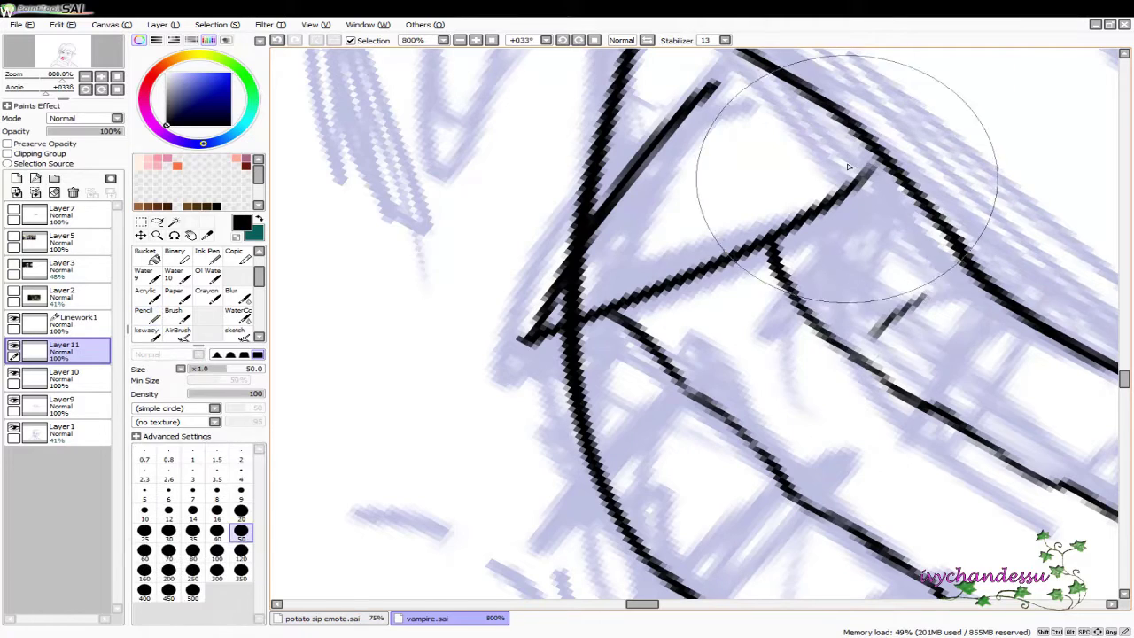
{"action": "left_click_drag", "start_coordinate": [664, 200], "coordinate": [633, 328]}
{"action": "mouse_move", "coordinate": [682, 216]}
{"action": "left_mouse_down"}
{"action": "mouse_move", "coordinate": [472, 448]}
{"action": "mouse_move", "coordinate": [832, 265]}
{"action": "mouse_move", "coordinate": [688, 329]}
{"action": "mouse_move", "coordinate": [722, 365]}
{"action": "left_mouse_up"}
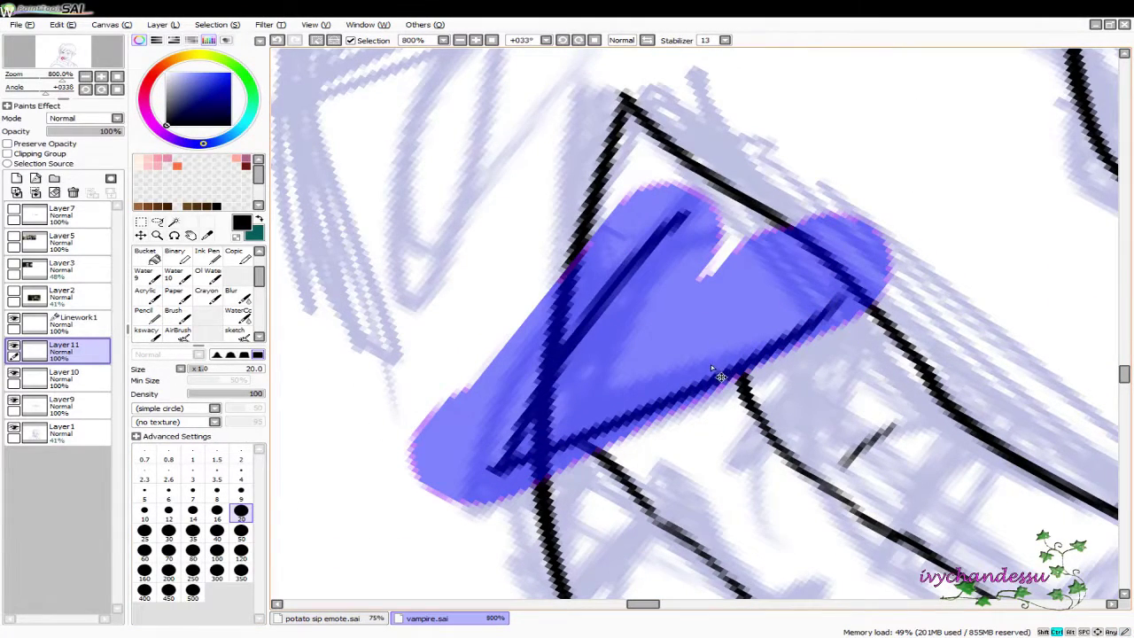
Duplicate the selected fang onto a new layer, mirror it, and fit it between the lips at the mouth's right side
{"action": "key", "text": "ctrl+shift+n"}
{"action": "left_click", "coordinate": [140, 234]}
{"action": "left_click_drag", "start_coordinate": [443, 260], "coordinate": [771, 380]}
{"action": "key", "text": "ctrl+t"}
{"action": "left_click_drag", "start_coordinate": [957, 309], "coordinate": [885, 257]}
{"action": "scroll", "coordinate": [1012, 248], "scroll_direction": "down", "scroll_amount": 3}
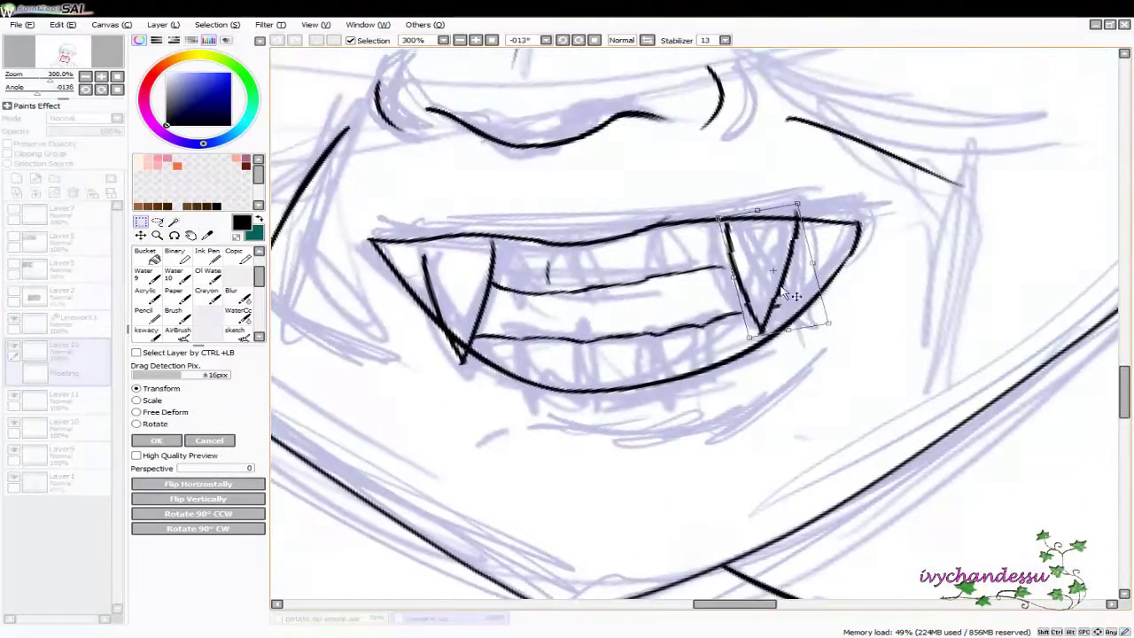
{"action": "mouse_move", "coordinate": [761, 275]}
{"action": "left_mouse_down"}
{"action": "mouse_move", "coordinate": [882, 263]}
{"action": "mouse_move", "coordinate": [715, 283]}
{"action": "mouse_move", "coordinate": [774, 274]}
{"action": "mouse_move", "coordinate": [754, 277]}
{"action": "left_mouse_up"}
{"action": "key", "text": "Return"}
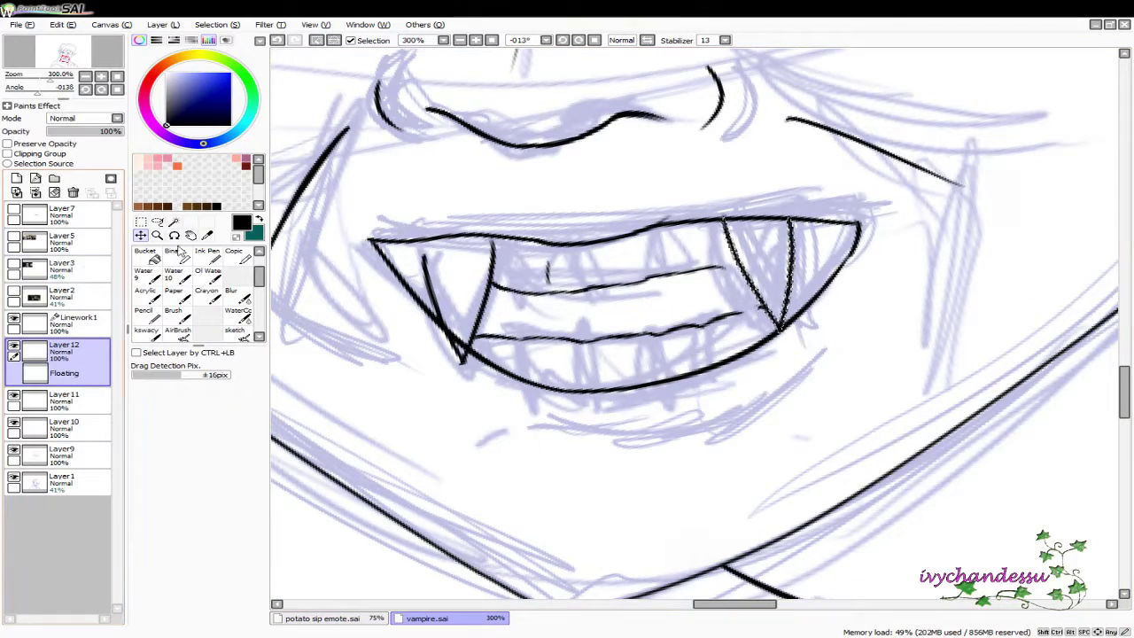
Extend both tooth rows to the right fang and ink a short tooth edge between that fang and the mouth corner
{"action": "key", "text": "n"}
{"action": "scroll", "coordinate": [804, 397], "scroll_direction": "up", "scroll_amount": 3}
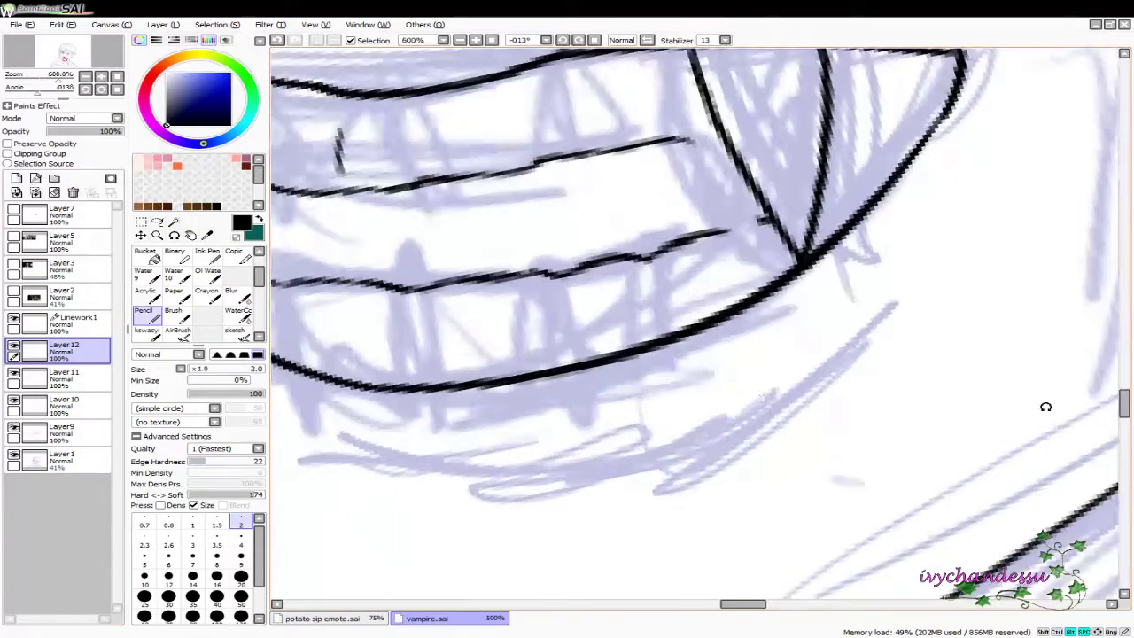
{"action": "mouse_move", "coordinate": [694, 252]}
{"action": "left_mouse_down"}
{"action": "mouse_move", "coordinate": [645, 299]}
{"action": "mouse_move", "coordinate": [675, 306]}
{"action": "mouse_move", "coordinate": [705, 271]}
{"action": "left_mouse_up"}
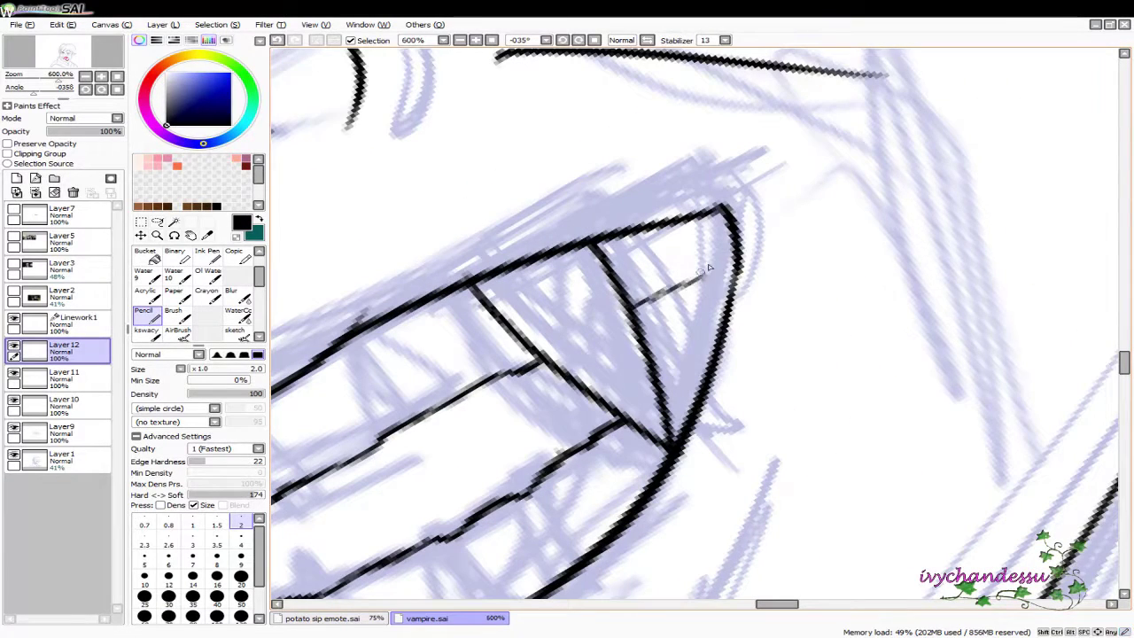
{"action": "key", "text": "ctrl+z"}
{"action": "left_click_drag", "start_coordinate": [631, 306], "coordinate": [704, 215]}
Extend the left fang's outer edge up to the upper lip and ink a short tooth edge near the left mouth corner
{"action": "scroll", "coordinate": [664, 346], "scroll_direction": "down", "scroll_amount": 1}
{"action": "mouse_move", "coordinate": [727, 279]}
{"action": "left_mouse_down"}
{"action": "mouse_move", "coordinate": [776, 275]}
{"action": "mouse_move", "coordinate": [806, 362]}
{"action": "mouse_move", "coordinate": [587, 345]}
{"action": "left_mouse_up"}
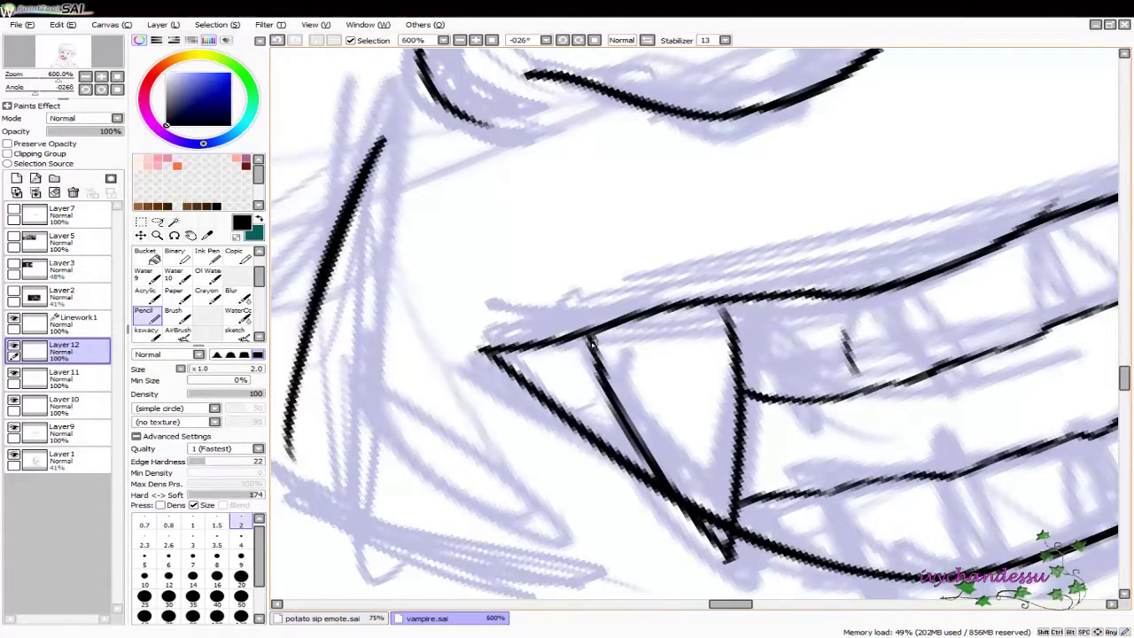
{"action": "left_click_drag", "start_coordinate": [948, 434], "coordinate": [690, 420]}
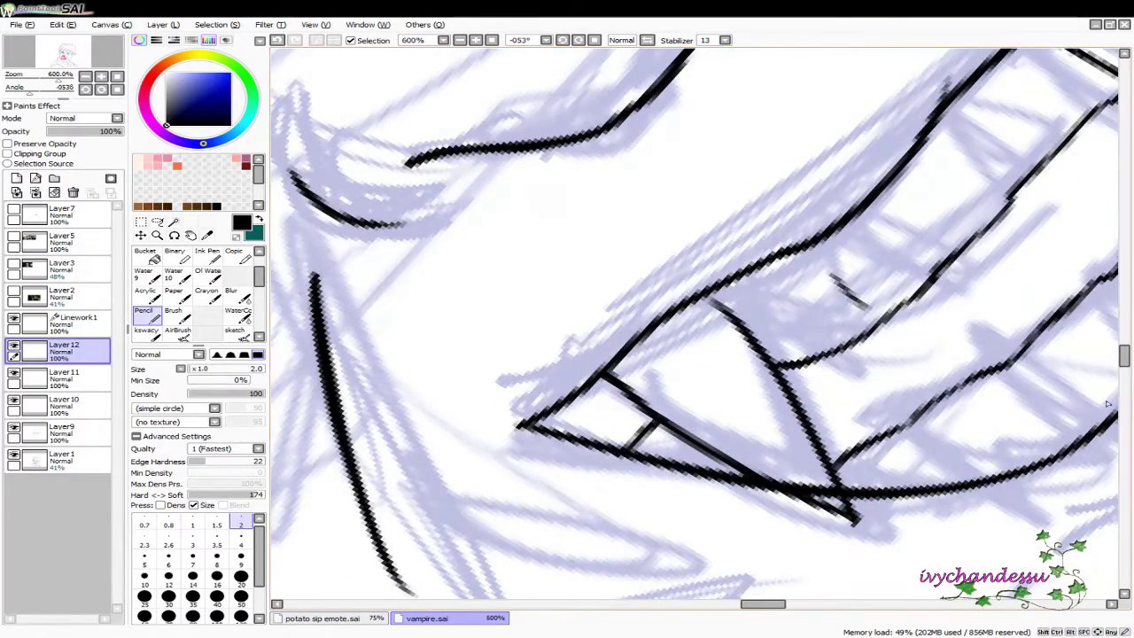
Ink the right ear's inner folds: a small curl near the lobe, a front vertical line and a short upper curve
{"action": "scroll", "coordinate": [1107, 404], "scroll_direction": "down", "scroll_amount": 6}
{"action": "scroll", "coordinate": [700, 355], "scroll_direction": "up", "scroll_amount": 5}
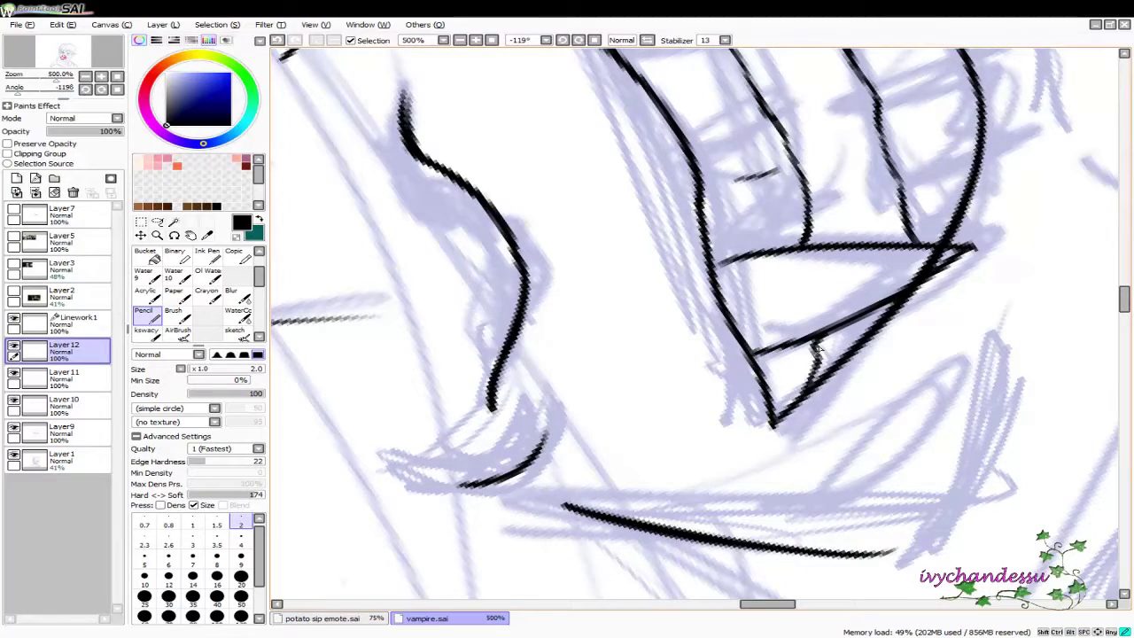
{"action": "key", "text": "ctrl+0"}
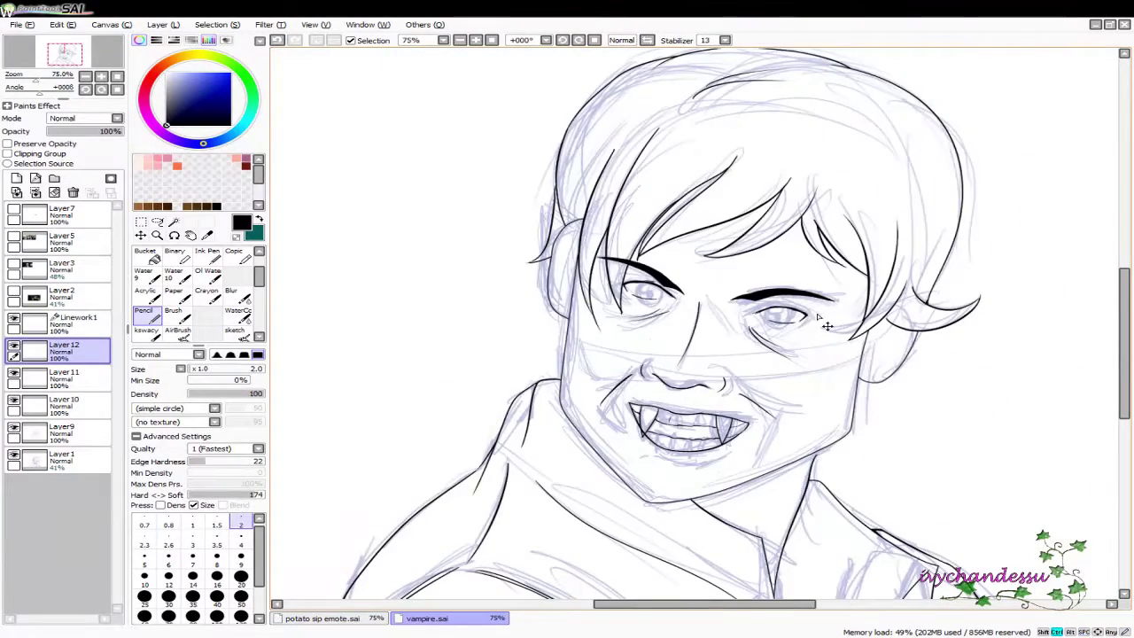
{"action": "scroll", "coordinate": [827, 326], "scroll_direction": "up", "scroll_amount": 4}
{"action": "left_click_drag", "start_coordinate": [818, 316], "coordinate": [499, 260]}
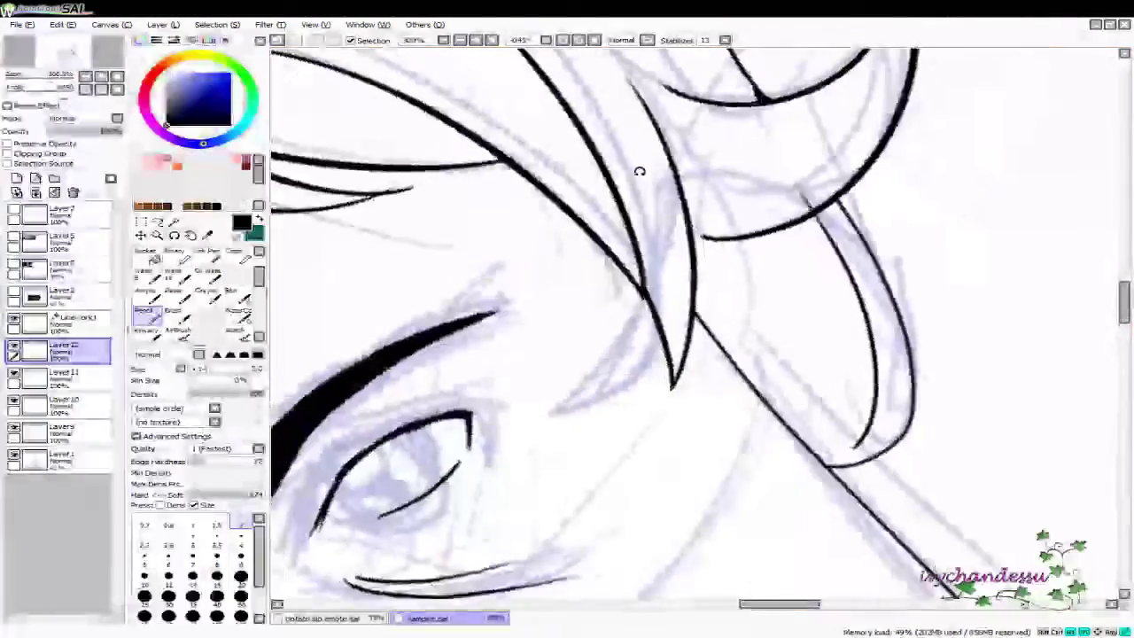
{"action": "mouse_move", "coordinate": [703, 468]}
{"action": "left_mouse_down"}
{"action": "mouse_move", "coordinate": [638, 169]}
{"action": "mouse_move", "coordinate": [800, 424]}
{"action": "left_mouse_up"}
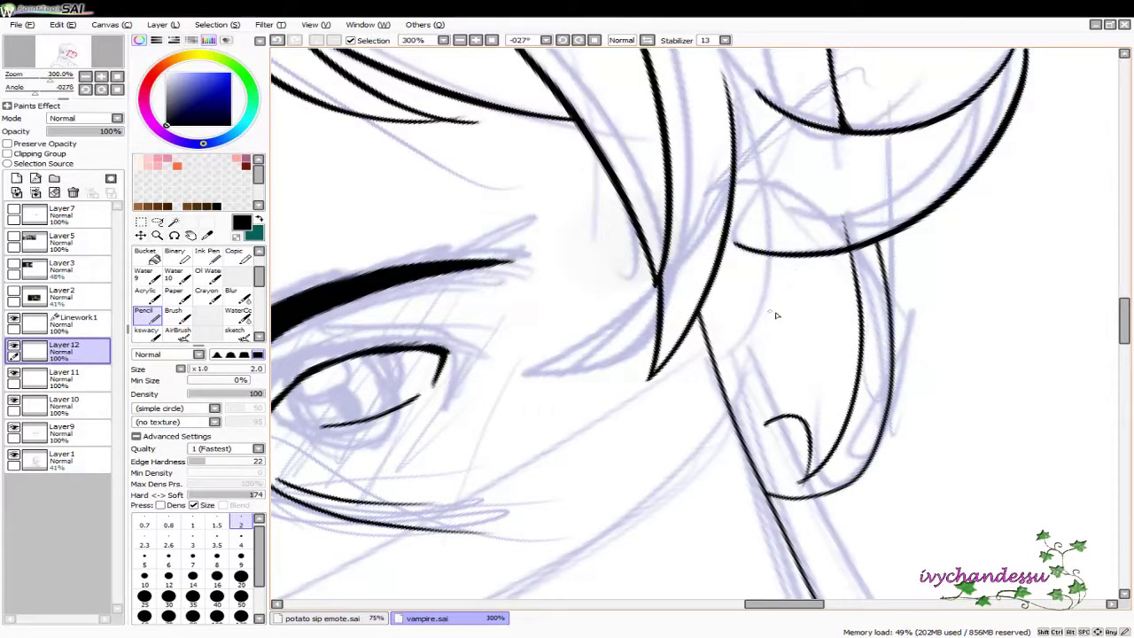
{"action": "left_click_drag", "start_coordinate": [762, 339], "coordinate": [819, 256]}
{"action": "left_click_drag", "start_coordinate": [737, 248], "coordinate": [797, 478]}
{"action": "key", "text": "ctrl+z"}
{"action": "left_click_drag", "start_coordinate": [741, 248], "coordinate": [771, 454]}
Erase the ends of the right ear's inner lines that overlap the hair tip, and return to the Pencil
{"action": "scroll", "coordinate": [780, 281], "scroll_direction": "up", "scroll_amount": 2}
{"action": "scroll", "coordinate": [779, 281], "scroll_direction": "up", "scroll_amount": 1}
{"action": "key", "text": "e"}
{"action": "scroll", "coordinate": [783, 285], "scroll_direction": "up", "scroll_amount": 2}
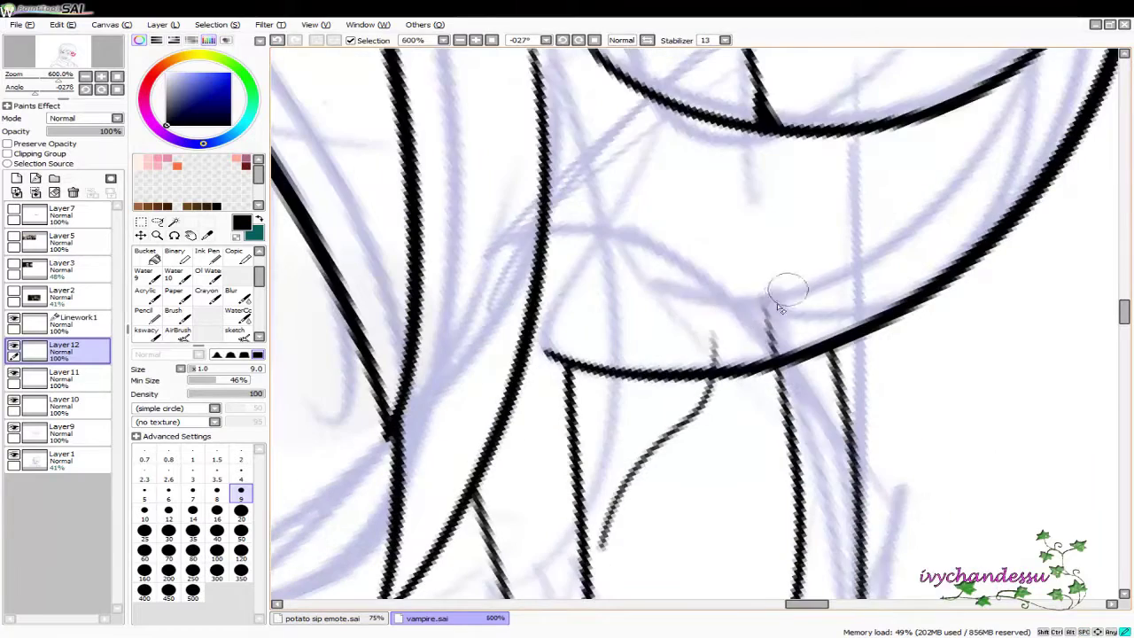
{"action": "scroll", "coordinate": [829, 316], "scroll_direction": "down", "scroll_amount": 2}
{"action": "left_click_drag", "start_coordinate": [829, 315], "coordinate": [699, 155]}
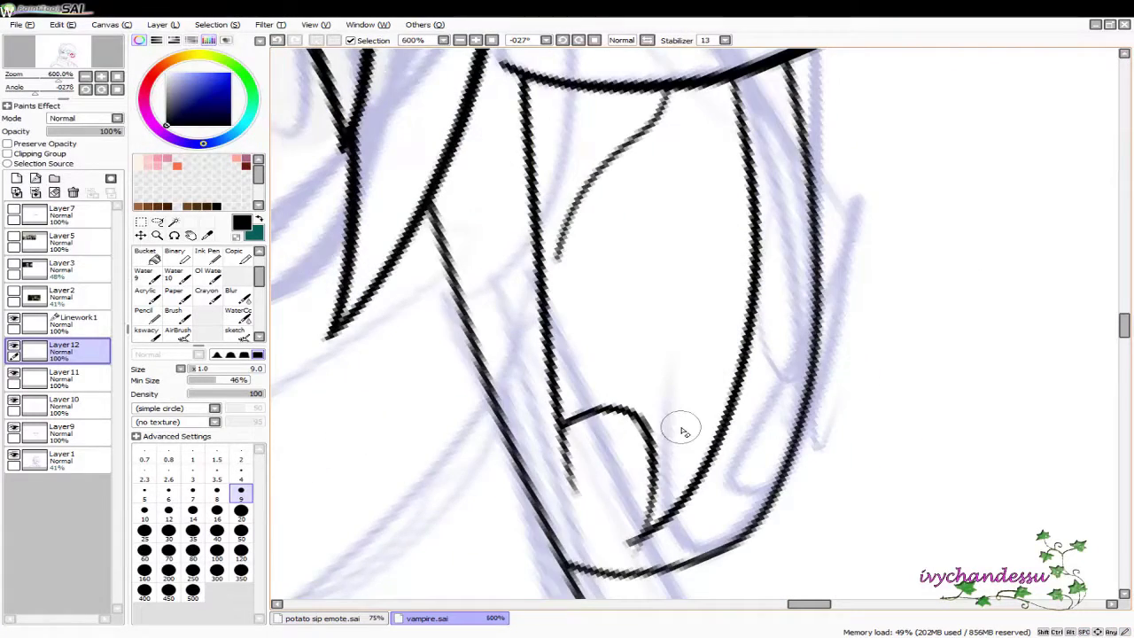
{"action": "scroll", "coordinate": [678, 430], "scroll_direction": "down", "scroll_amount": 6}
{"action": "key", "text": "n"}
{"action": "scroll", "coordinate": [637, 410], "scroll_direction": "up", "scroll_amount": 3}
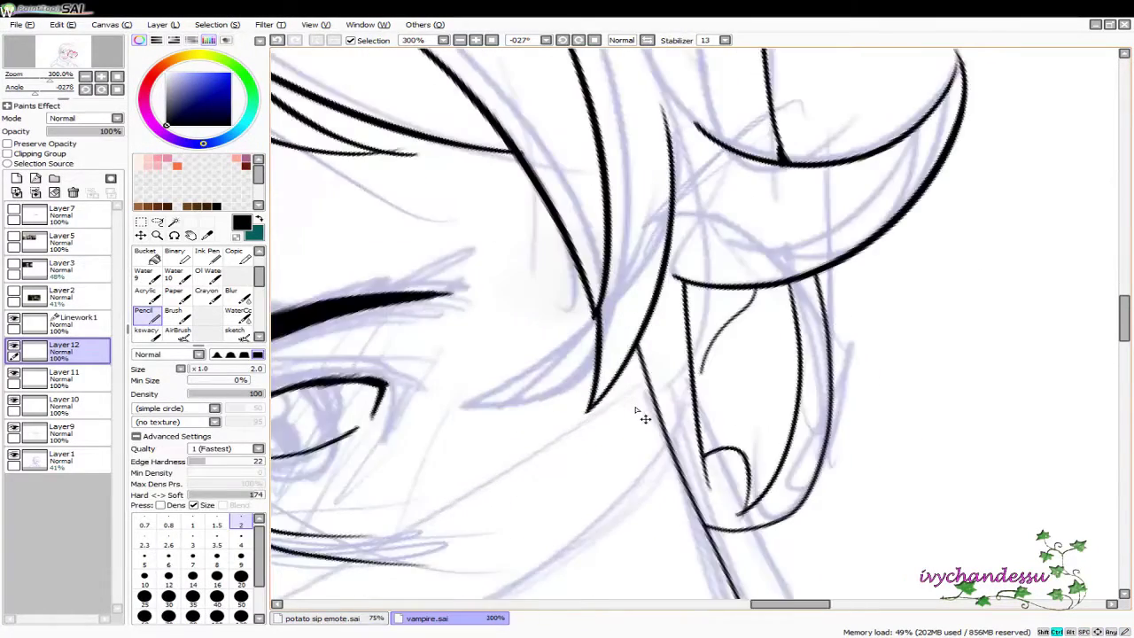
{"action": "left_click_drag", "start_coordinate": [534, 339], "coordinate": [518, 407]}
{"action": "mouse_move", "coordinate": [461, 276]}
{"action": "left_mouse_down"}
{"action": "mouse_move", "coordinate": [558, 488]}
{"action": "mouse_move", "coordinate": [584, 584]}
{"action": "mouse_move", "coordinate": [535, 561]}
{"action": "left_mouse_up"}
{"action": "key", "text": "ctrl+z"}
{"action": "key", "text": "ctrl+z"}
{"action": "left_click_drag", "start_coordinate": [452, 317], "coordinate": [519, 464]}
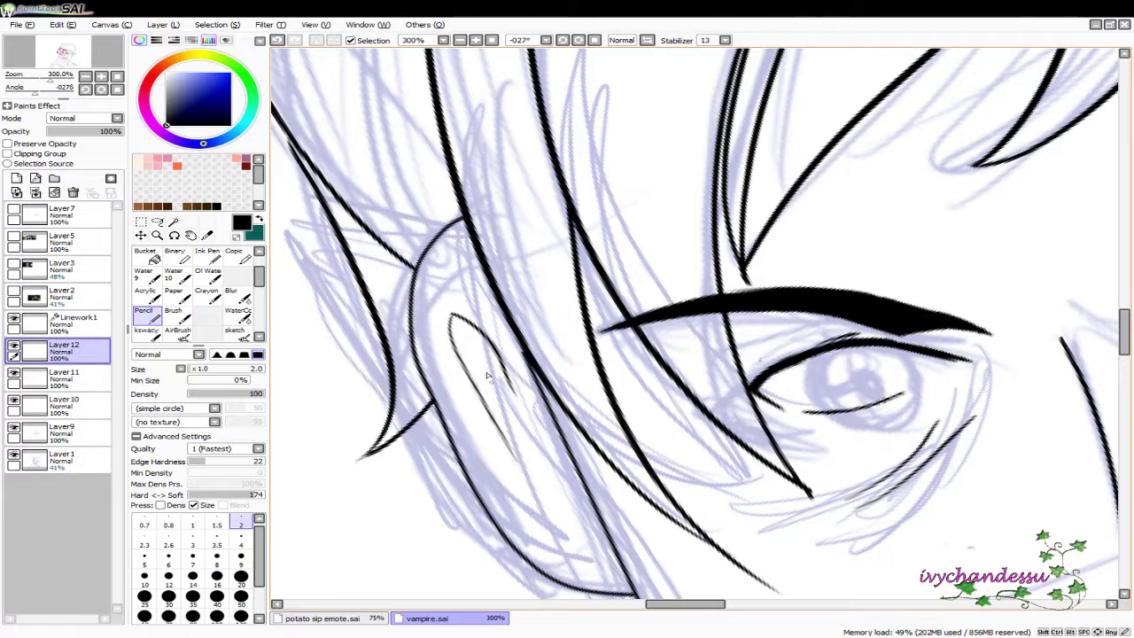
{"action": "key", "text": "ctrl+z"}
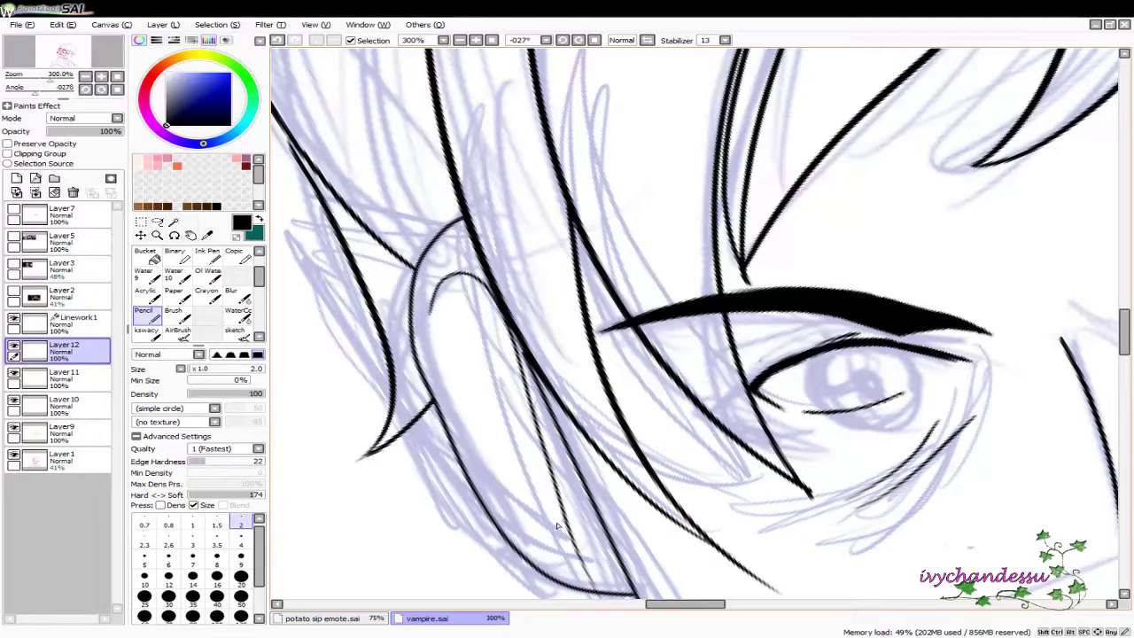
Ink the left ear's inner rim and two short fold lines inside it
{"action": "left_click_drag", "start_coordinate": [552, 500], "coordinate": [576, 556]}
{"action": "key", "text": "ctrl+z"}
{"action": "left_click_drag", "start_coordinate": [519, 375], "coordinate": [538, 271]}
{"action": "left_click_drag", "start_coordinate": [479, 214], "coordinate": [512, 239]}
{"action": "mouse_move", "coordinate": [453, 216]}
{"action": "left_mouse_down"}
{"action": "mouse_move", "coordinate": [531, 429]}
{"action": "mouse_move", "coordinate": [462, 266]}
{"action": "mouse_move", "coordinate": [536, 415]}
{"action": "left_mouse_up"}
{"action": "key", "text": "ctrl+z"}
{"action": "left_click", "coordinate": [521, 336]}
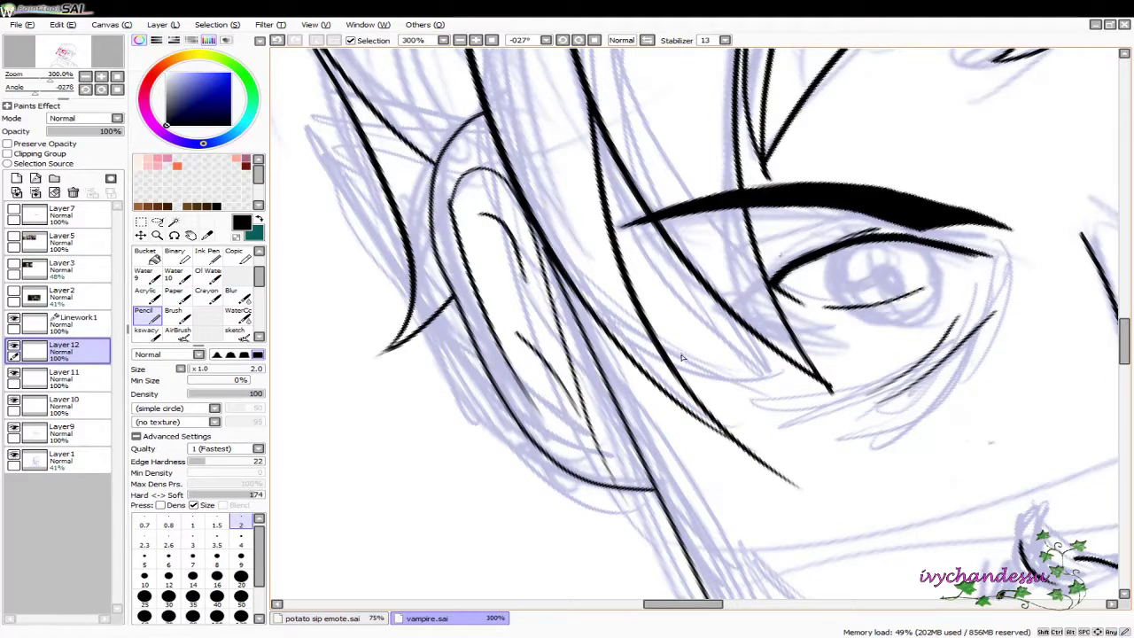
Erase the excess ends of the left ear's inner lines where they run past the hair and toward the jaw
{"action": "left_click_drag", "start_coordinate": [708, 370], "coordinate": [613, 250]}
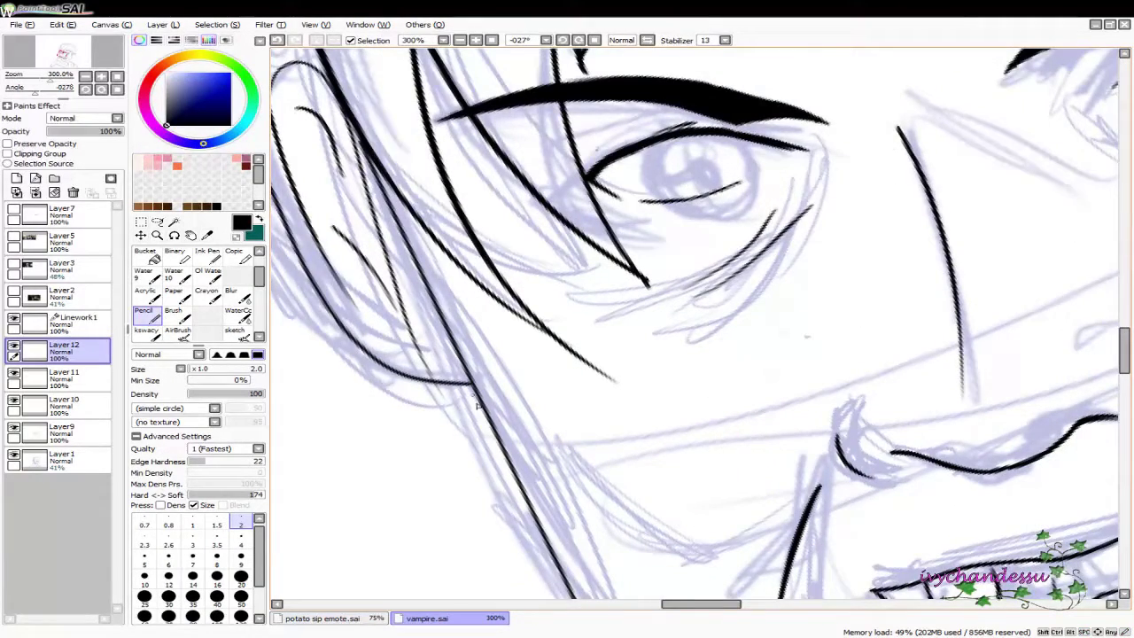
{"action": "key", "text": "e"}
{"action": "key", "text": "n"}
{"action": "mouse_move", "coordinate": [442, 347]}
{"action": "left_mouse_down"}
{"action": "mouse_move", "coordinate": [906, 541]}
{"action": "mouse_move", "coordinate": [487, 372]}
{"action": "left_mouse_up"}
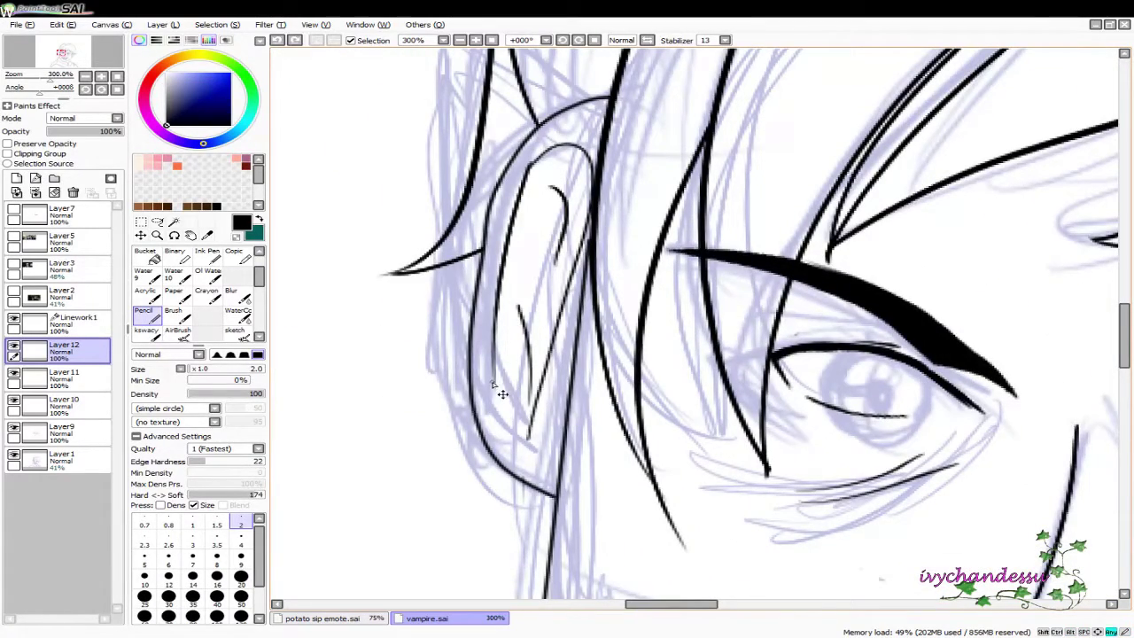
Toggle the sketch on Layer1 off and on to check the line art, and show the eye reference on Layer7
{"action": "scroll", "coordinate": [557, 388], "scroll_direction": "down", "scroll_amount": 6}
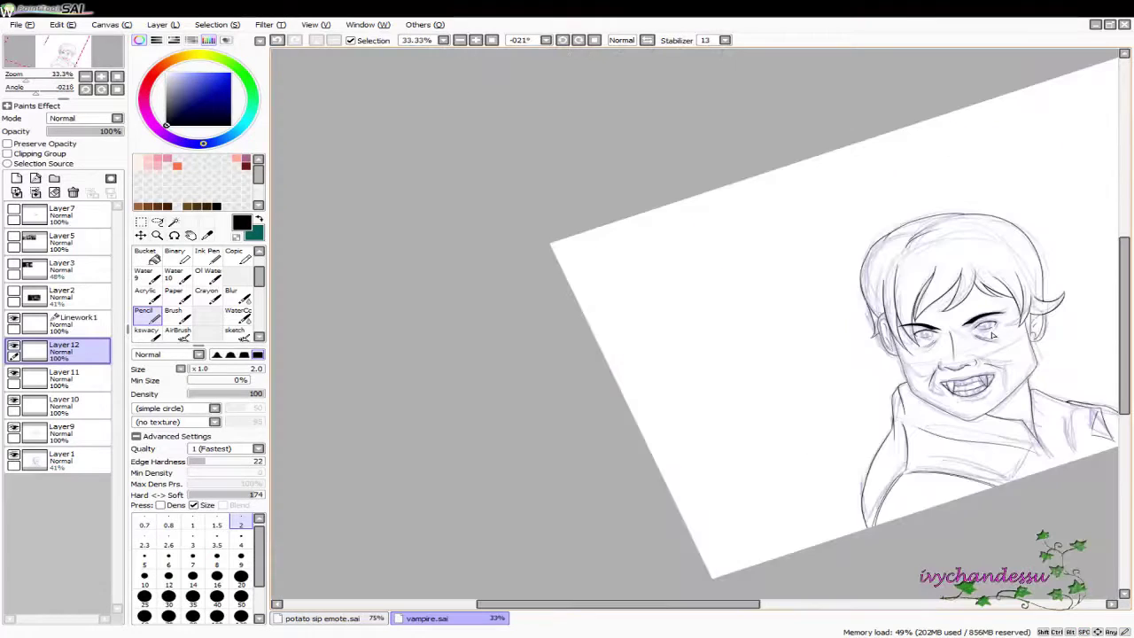
{"action": "key", "text": "Home"}
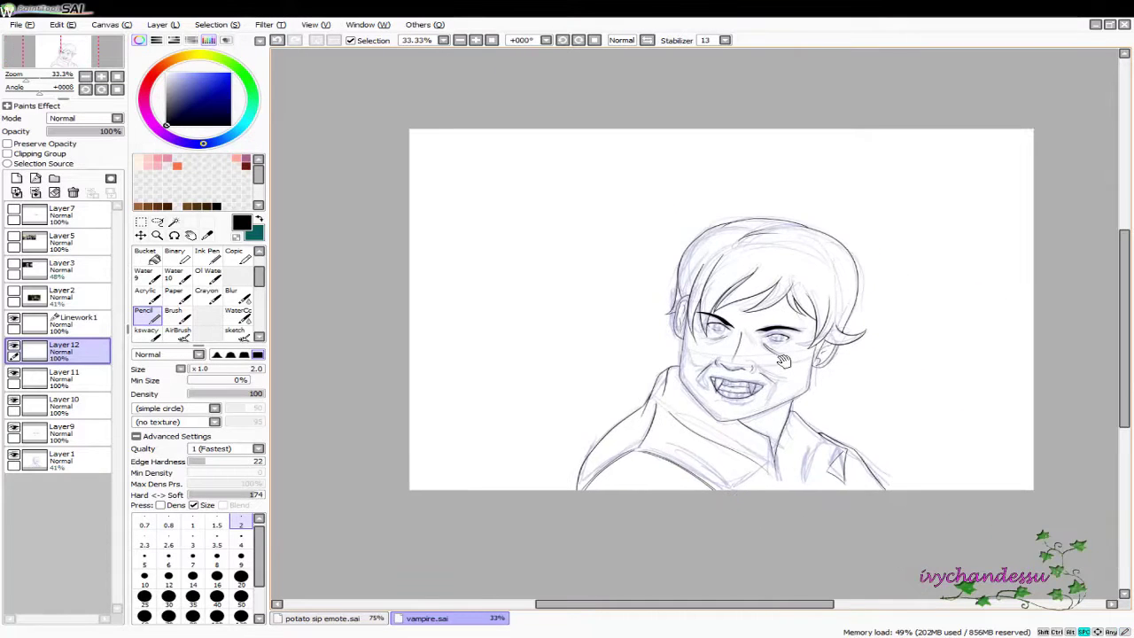
{"action": "left_click", "coordinate": [13, 458]}
{"action": "left_click", "coordinate": [13, 458]}
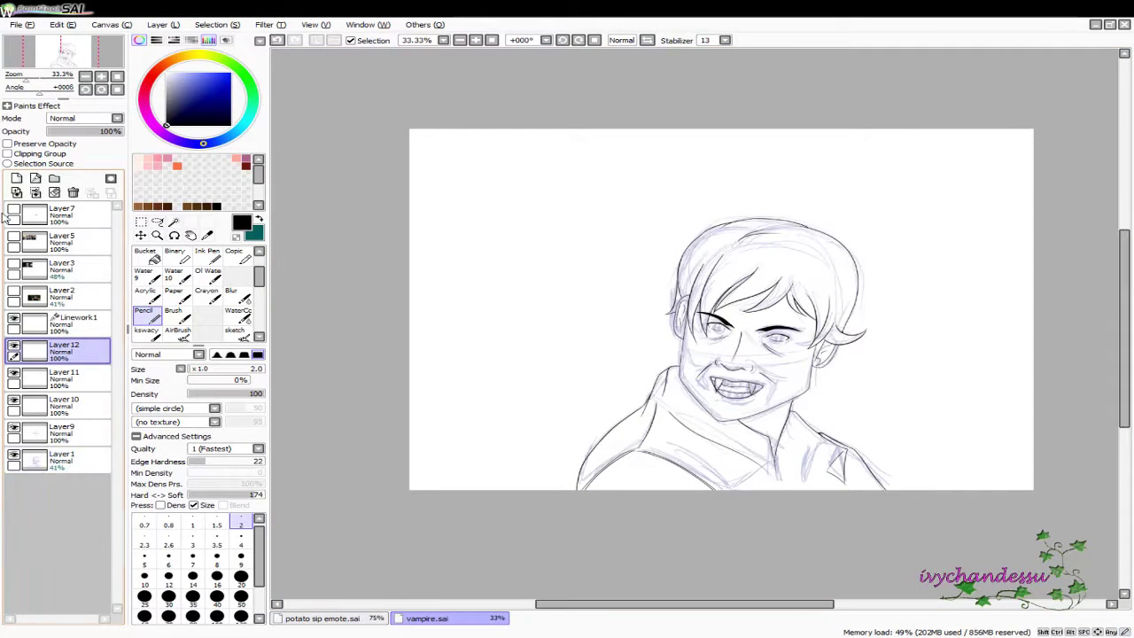
{"action": "left_click", "coordinate": [13, 209]}
Ink the left and lower curve of the left eye's iris from the upper lid down
{"action": "scroll", "coordinate": [747, 369], "scroll_direction": "up", "scroll_amount": 6}
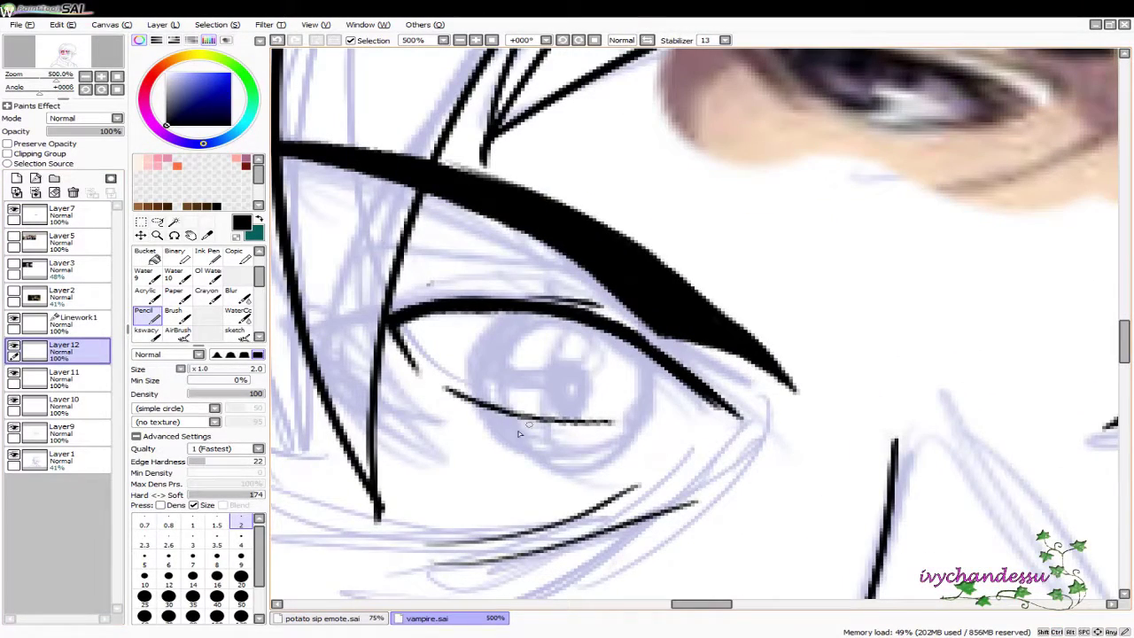
{"action": "scroll", "coordinate": [545, 350], "scroll_direction": "up", "scroll_amount": 1}
{"action": "left_click_drag", "start_coordinate": [499, 357], "coordinate": [492, 403]}
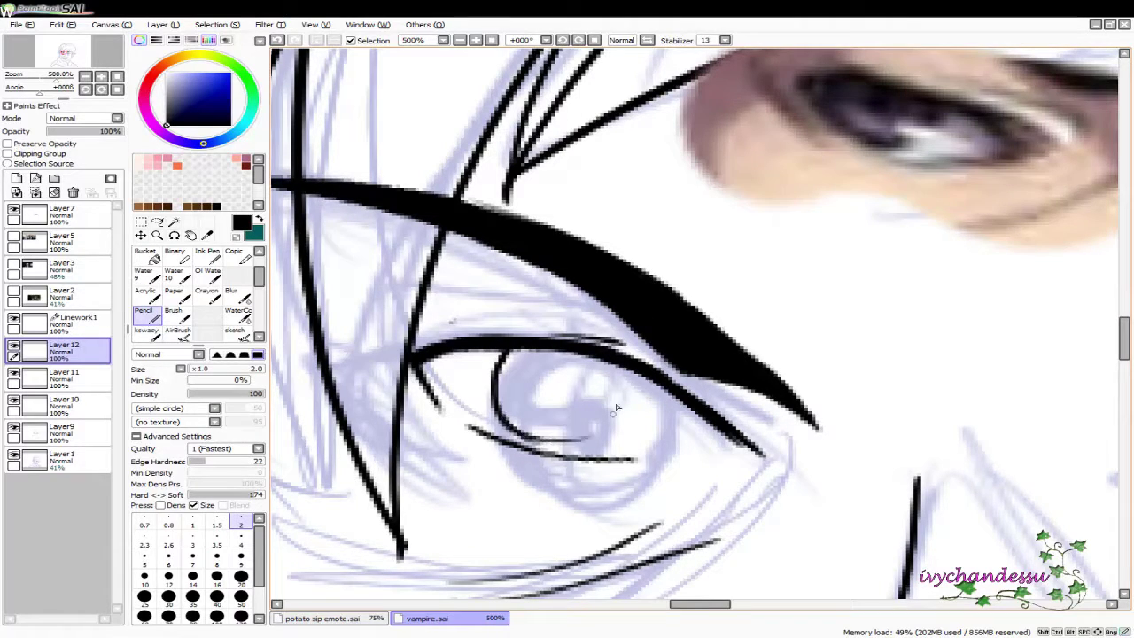
{"action": "key", "text": "Delete"}
{"action": "key", "text": "Delete"}
{"action": "key", "text": "Delete"}
{"action": "key", "text": "Delete"}
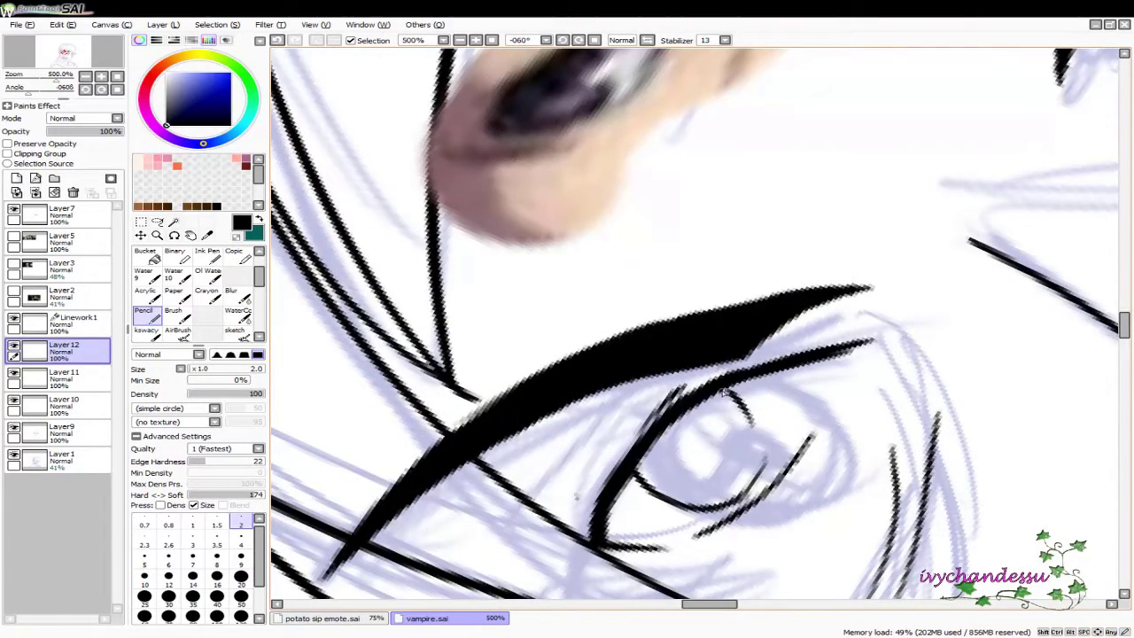
{"action": "mouse_move", "coordinate": [764, 445]}
{"action": "left_mouse_down"}
{"action": "mouse_move", "coordinate": [739, 400]}
{"action": "mouse_move", "coordinate": [759, 442]}
{"action": "left_mouse_up"}
{"action": "key", "text": "ctrl+z"}
{"action": "key", "text": "ctrl+z"}
{"action": "left_click_drag", "start_coordinate": [978, 382], "coordinate": [942, 458]}
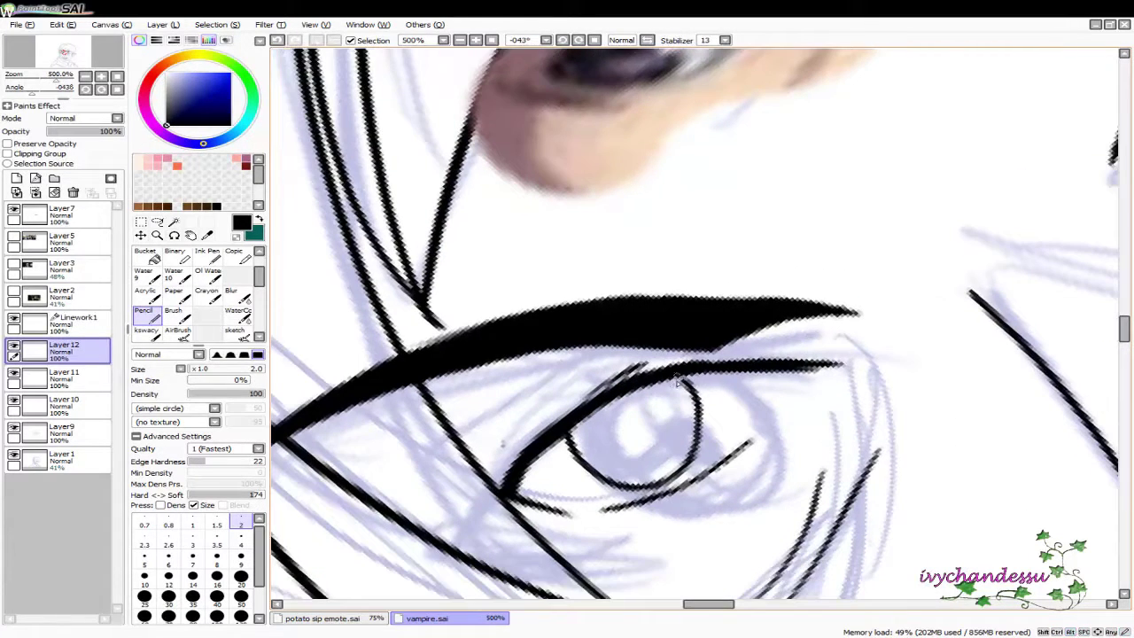
{"action": "key", "text": "ctrl+z"}
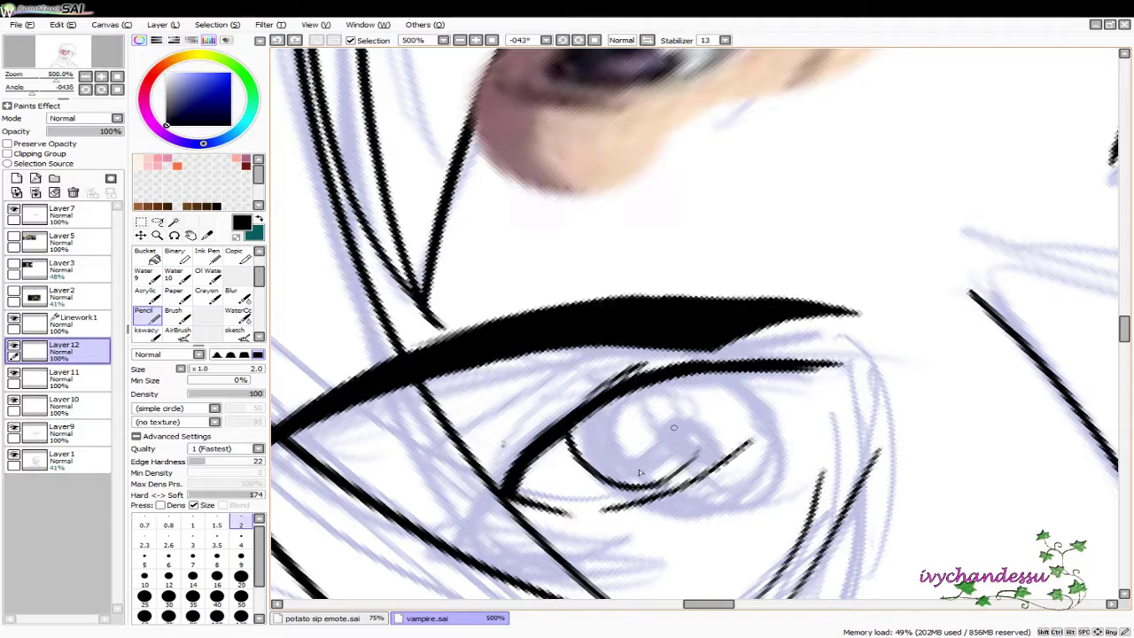
Duplicate the inked iris curve onto a new layer, fit it as the iris's right side, and merge it down
{"action": "key", "text": "e"}
{"action": "key", "text": "b"}
{"action": "mouse_move", "coordinate": [602, 500]}
{"action": "left_mouse_down"}
{"action": "mouse_move", "coordinate": [620, 465]}
{"action": "mouse_move", "coordinate": [611, 478]}
{"action": "mouse_move", "coordinate": [656, 497]}
{"action": "mouse_move", "coordinate": [671, 417]}
{"action": "mouse_move", "coordinate": [720, 411]}
{"action": "mouse_move", "coordinate": [658, 451]}
{"action": "left_mouse_up"}
{"action": "key", "text": "ctrl+v"}
{"action": "key", "text": "ctrl+t"}
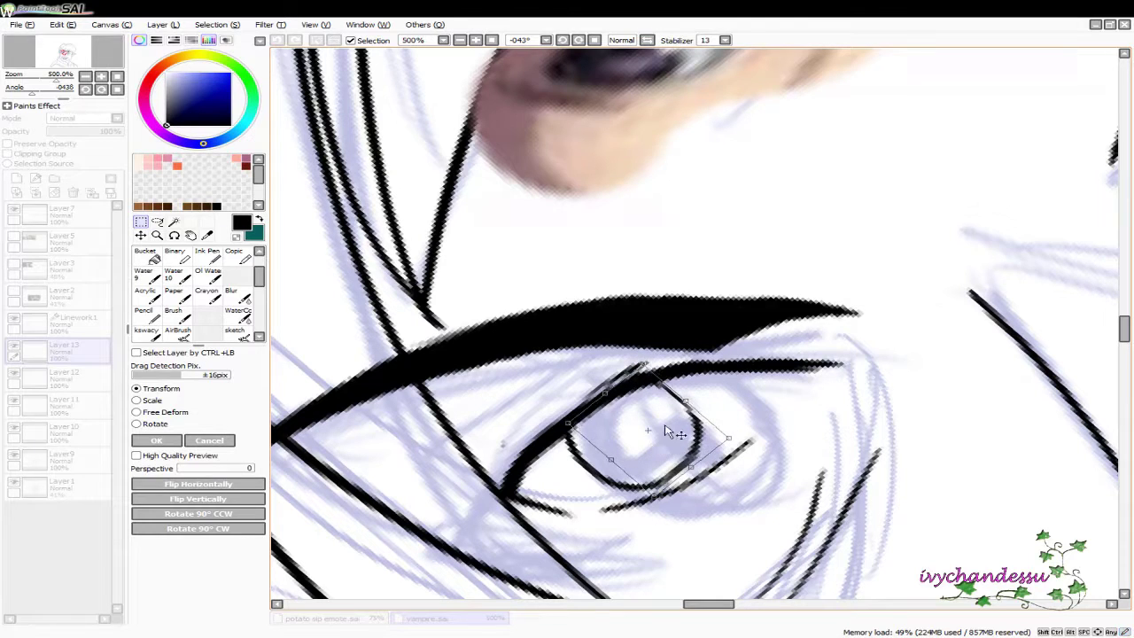
{"action": "key", "text": "Return"}
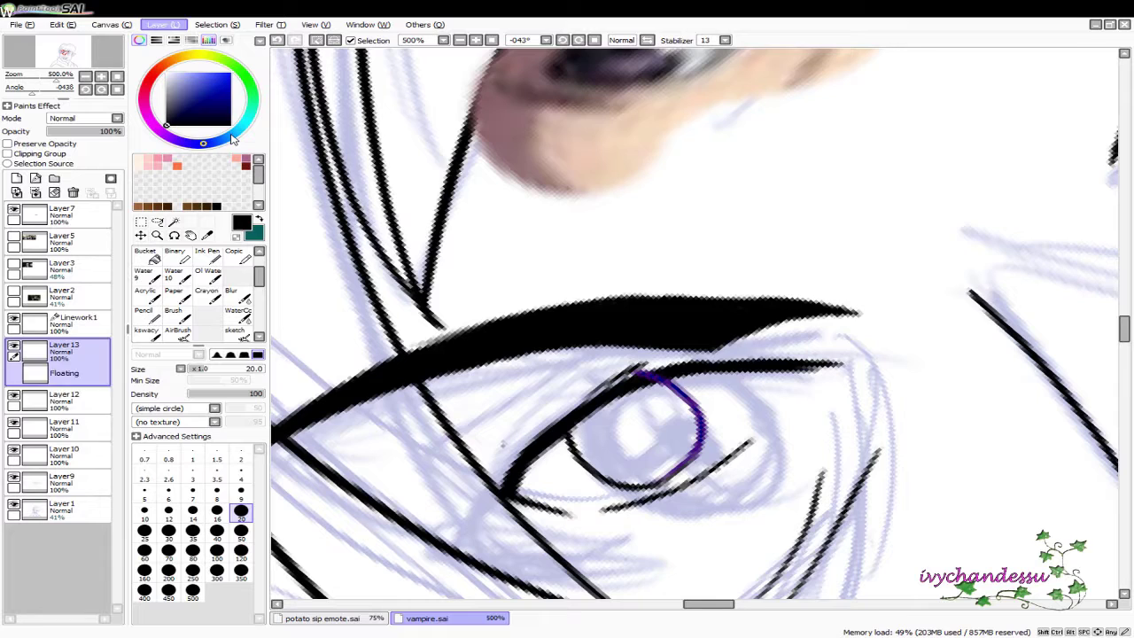
{"action": "key", "text": "ctrl+e"}
Paint a selection over the whole left iris, copy it onto a new layer, and move the copy to the right eye
{"action": "mouse_move", "coordinate": [632, 375]}
{"action": "left_mouse_down"}
{"action": "mouse_move", "coordinate": [631, 462]}
{"action": "mouse_move", "coordinate": [663, 412]}
{"action": "left_mouse_up"}
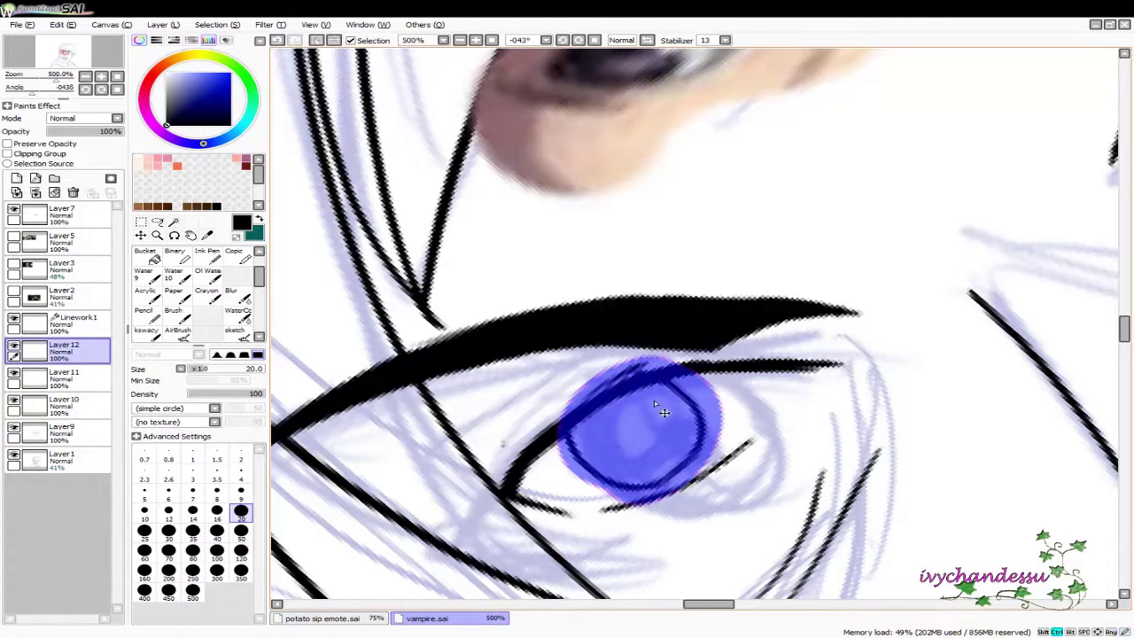
{"action": "key", "text": "ctrl+z"}
{"action": "key", "text": "ctrl+z"}
{"action": "key", "text": "ctrl+z"}
{"action": "scroll", "coordinate": [764, 271], "scroll_direction": "right", "scroll_amount": 5}
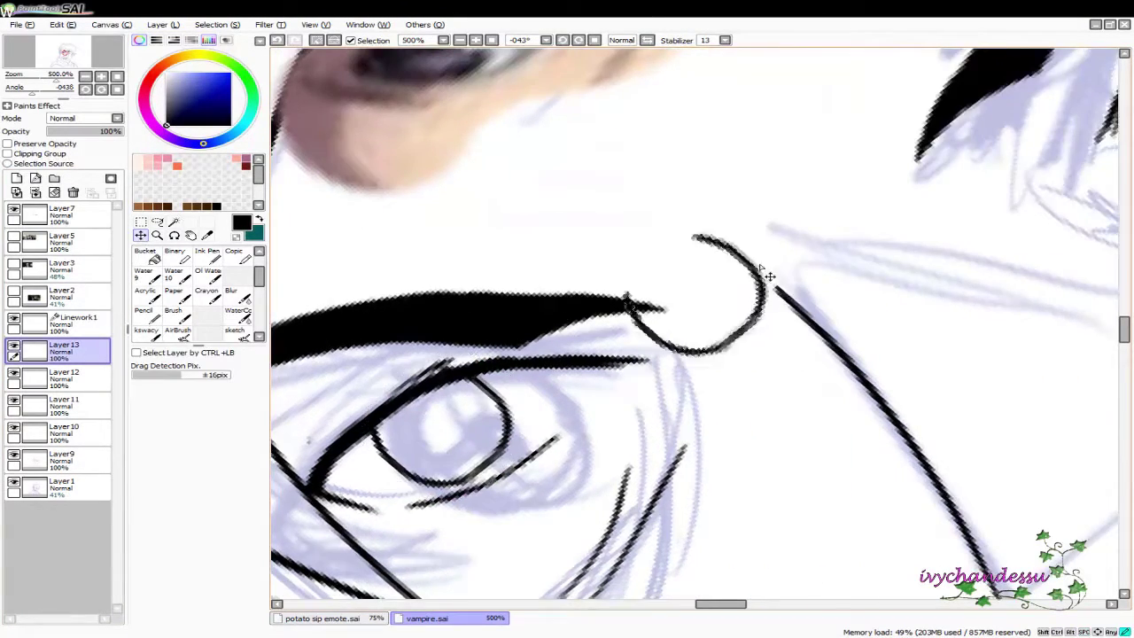
{"action": "left_click_drag", "start_coordinate": [1023, 244], "coordinate": [693, 297]}
Resize the copied iris to fit under the right eye's upper lid, and merge the layers down into Layer11
{"action": "key", "text": "ctrl+t"}
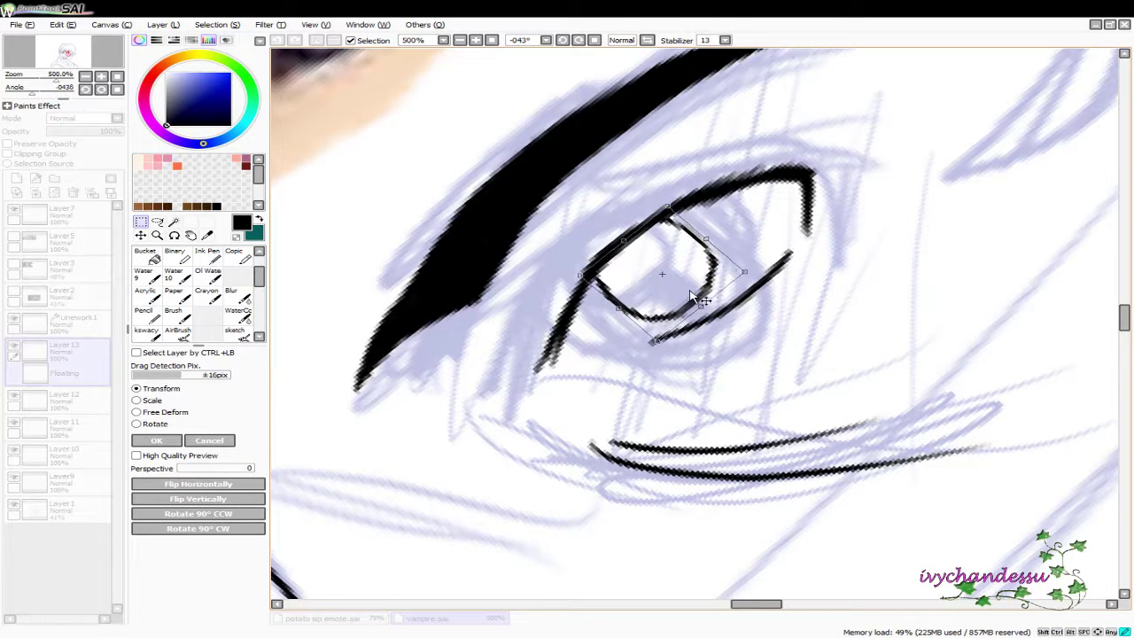
{"action": "left_click_drag", "start_coordinate": [724, 254], "coordinate": [715, 303]}
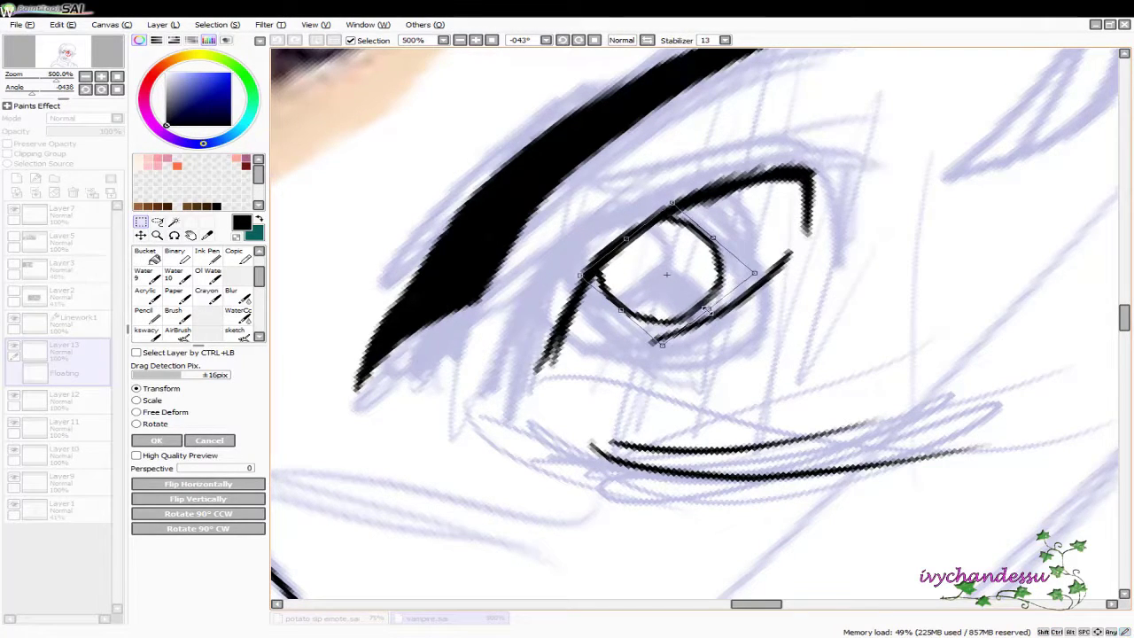
{"action": "key", "text": "Return"}
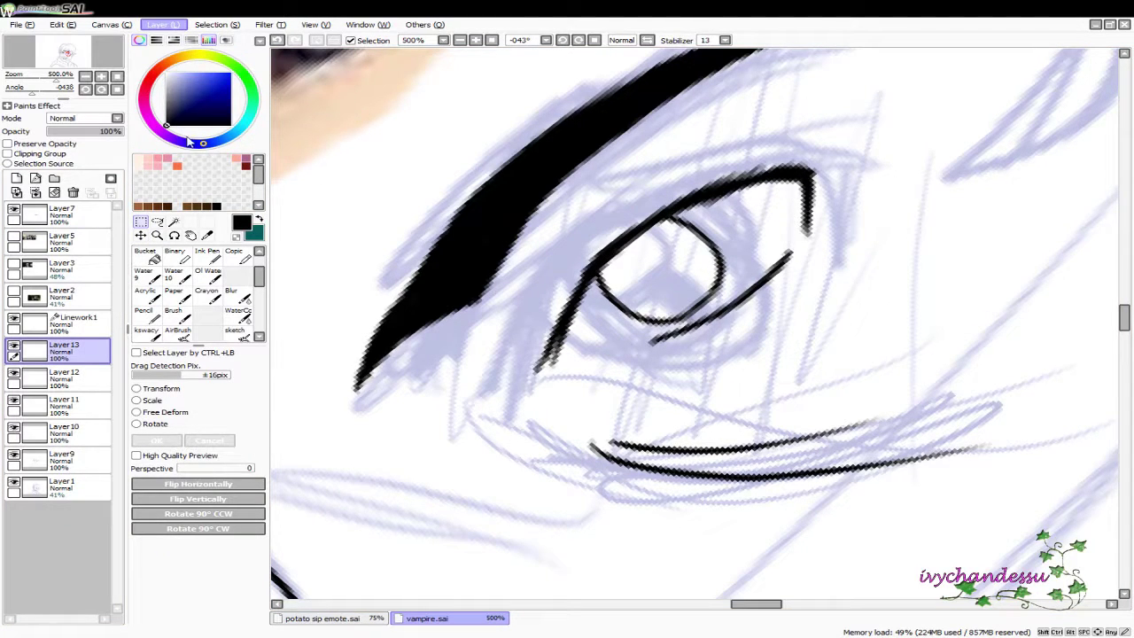
{"action": "key", "text": "ctrl+e"}
{"action": "key", "text": "ctrl+e"}
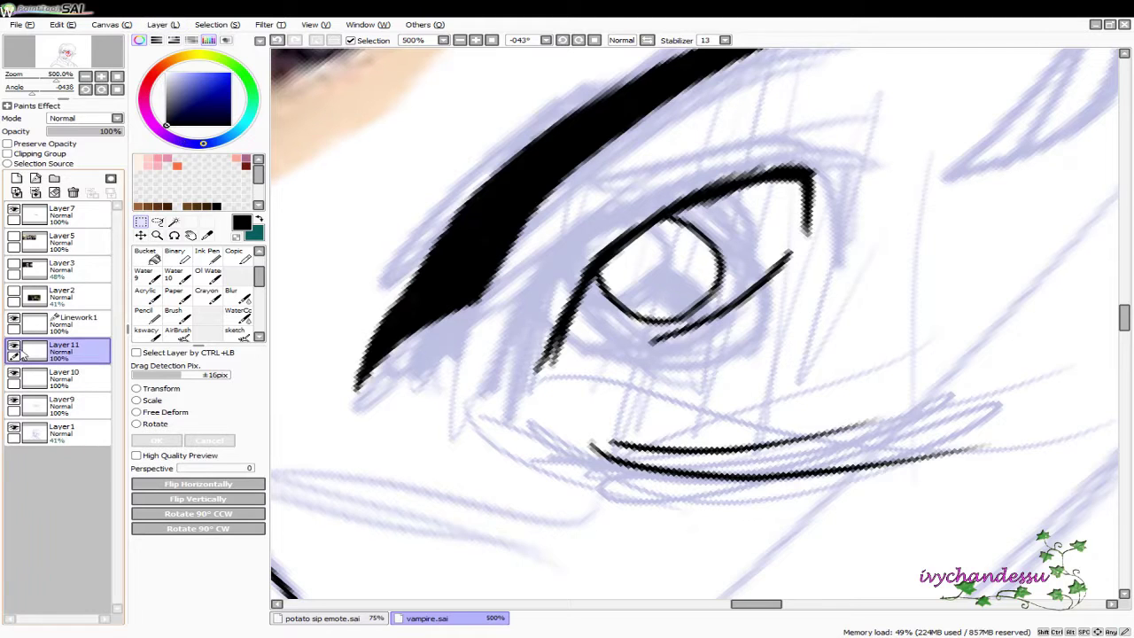
Draw a narrow filled black slit on the blank cheek area beside the nose with the Pencil
{"action": "key", "text": "n"}
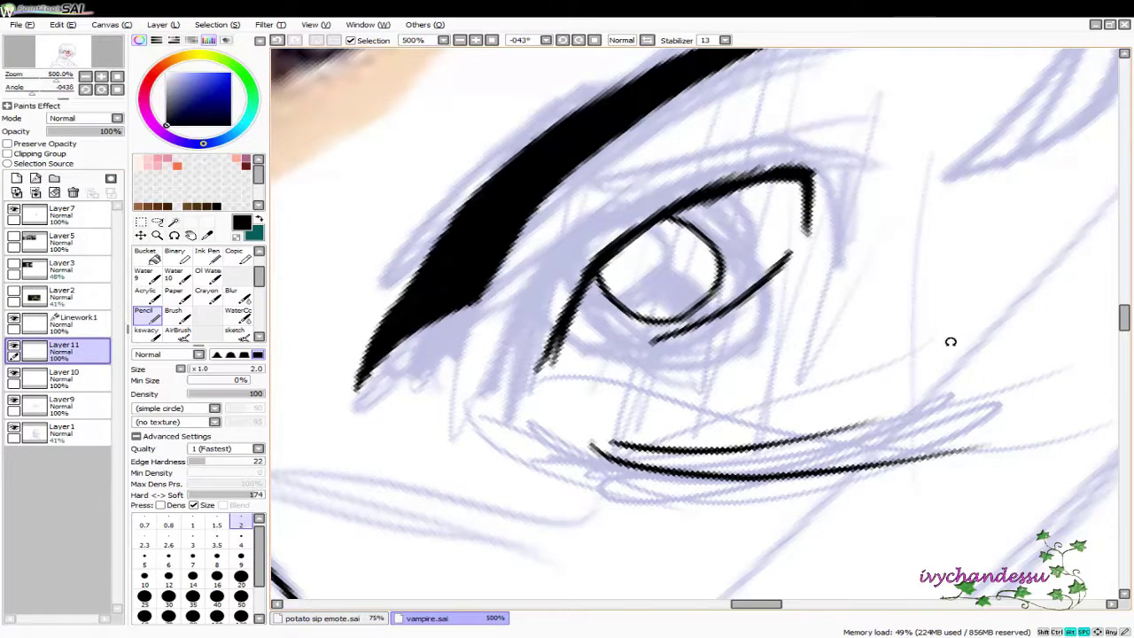
{"action": "left_click_drag", "start_coordinate": [950, 341], "coordinate": [912, 459]}
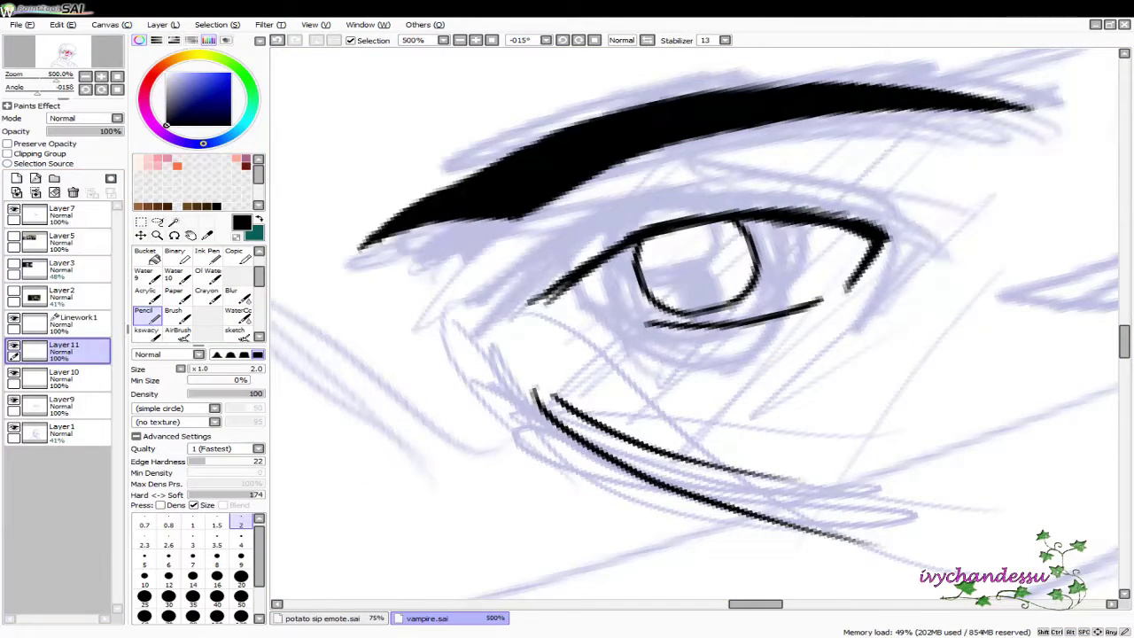
{"action": "left_click_drag", "start_coordinate": [427, 390], "coordinate": [559, 354]}
{"action": "left_click_drag", "start_coordinate": [476, 428], "coordinate": [550, 509]}
{"action": "key", "text": "ctrl+z"}
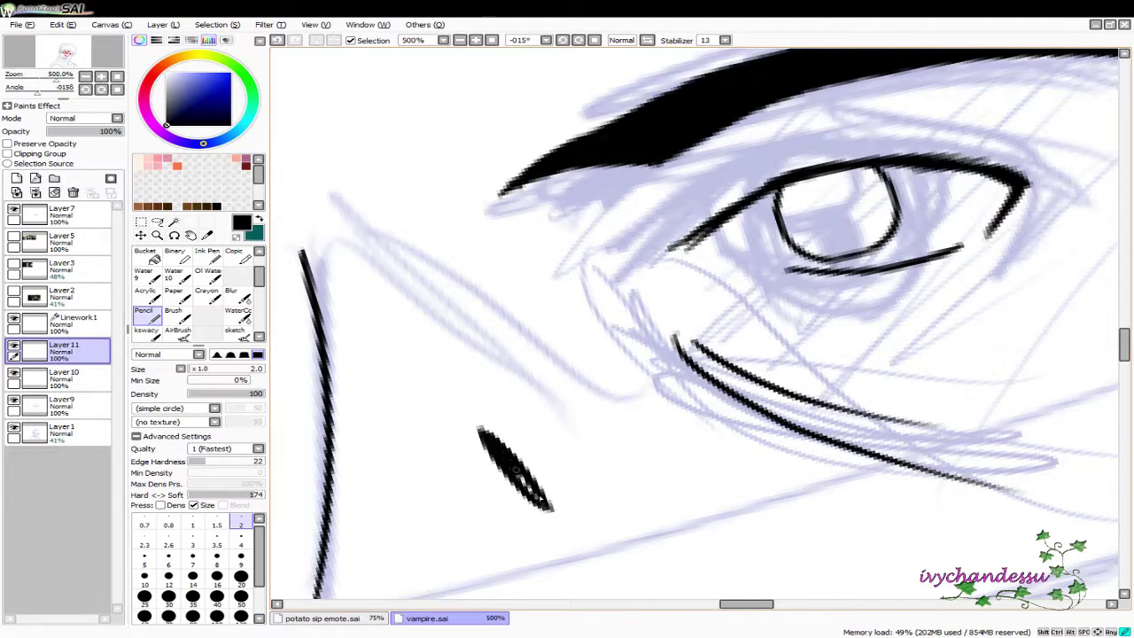
Try a round black dot and an irregular filled blob next to the slit shape on the cheek
{"action": "left_click_drag", "start_coordinate": [624, 461], "coordinate": [605, 391]}
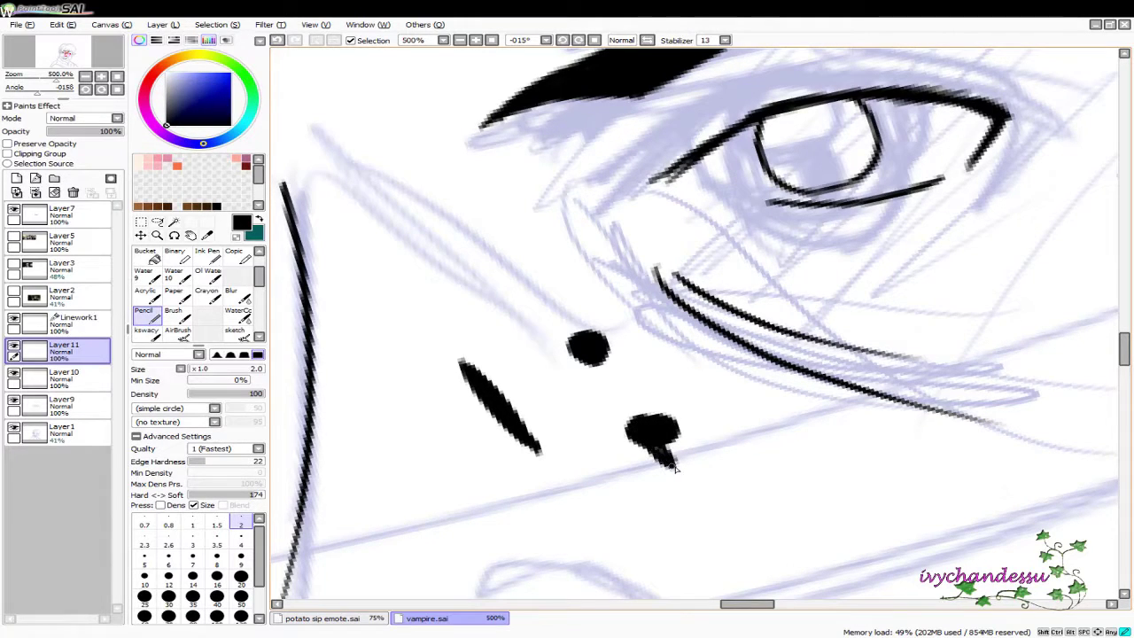
{"action": "left_click_drag", "start_coordinate": [675, 452], "coordinate": [660, 446]}
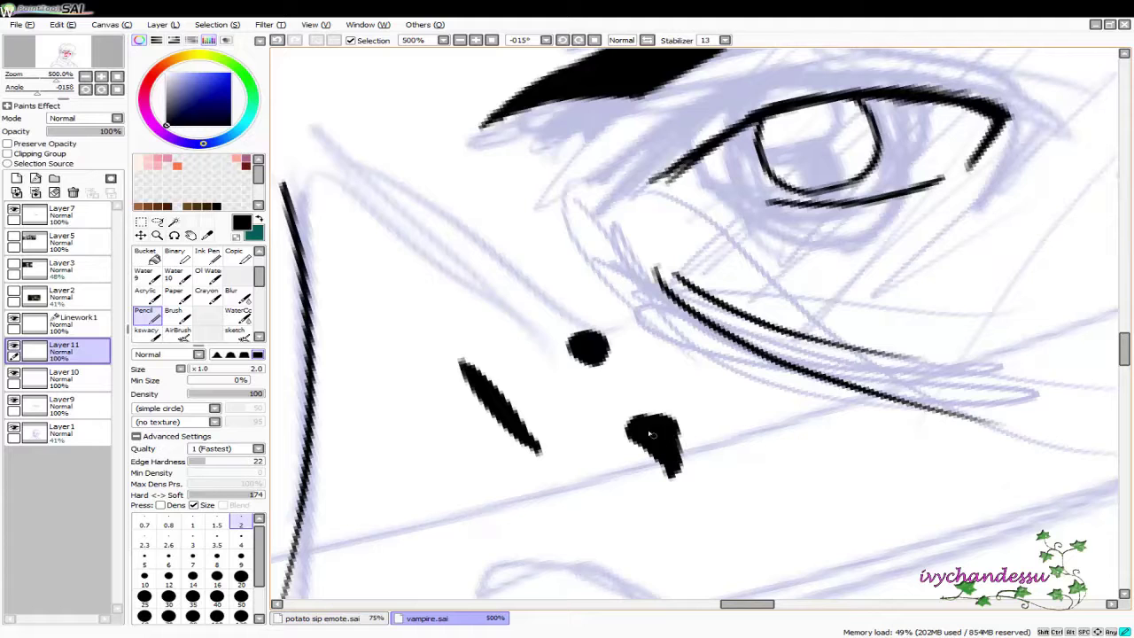
{"action": "left_click_drag", "start_coordinate": [657, 410], "coordinate": [645, 433]}
Hide the eye reference on Layer7
{"action": "scroll", "coordinate": [658, 429], "scroll_direction": "down", "scroll_amount": 7}
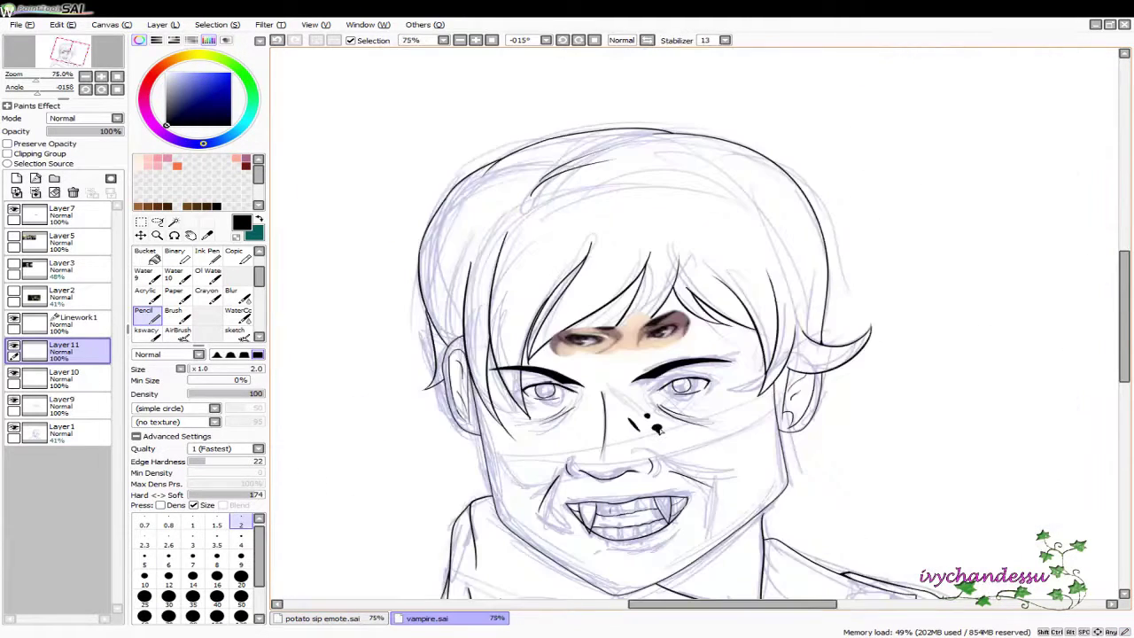
{"action": "left_click", "coordinate": [13, 210]}
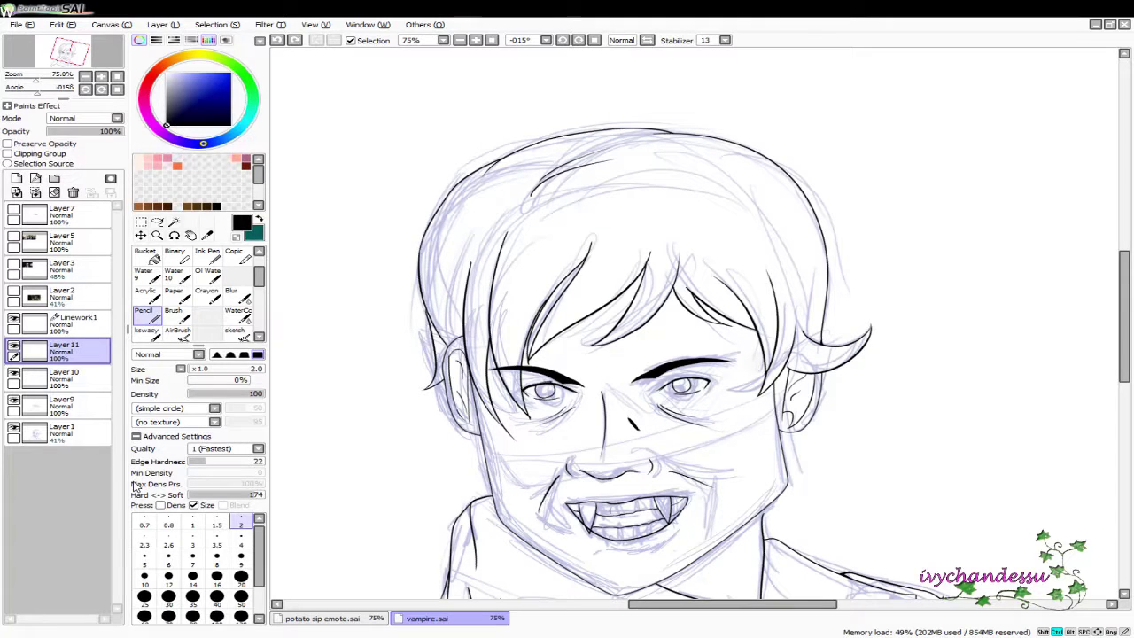
Erase the black slit shape from the cheek beside the nose with the size 9 Eraser
{"action": "scroll", "coordinate": [467, 319], "scroll_direction": "up", "scroll_amount": 3}
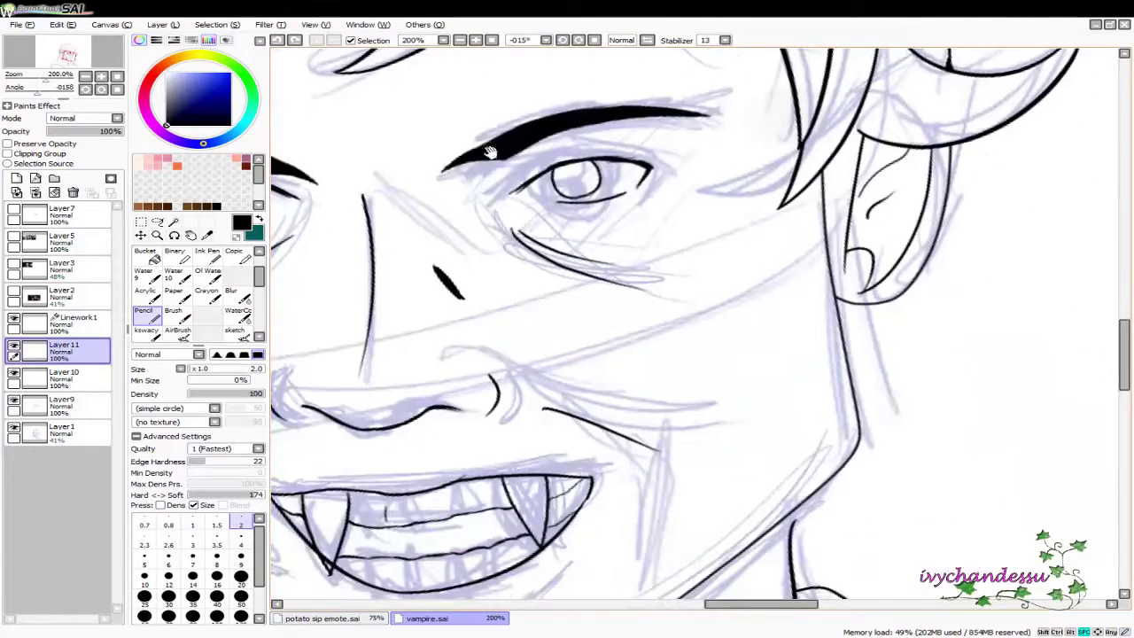
{"action": "key", "text": "e"}
{"action": "scroll", "coordinate": [506, 261], "scroll_direction": "up", "scroll_amount": 4}
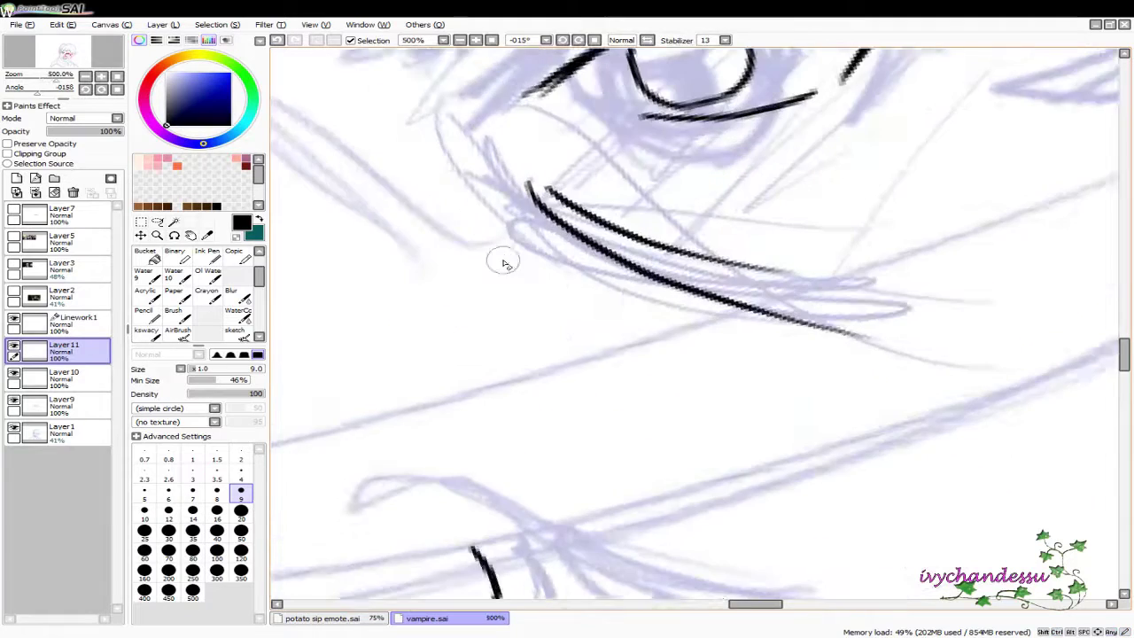
Draw a round black pupil at size 14 inside the right eye's iris on a new layer, and taper it to a downward point at size 4
{"action": "left_click", "coordinate": [16, 178]}
{"action": "key", "text": "n"}
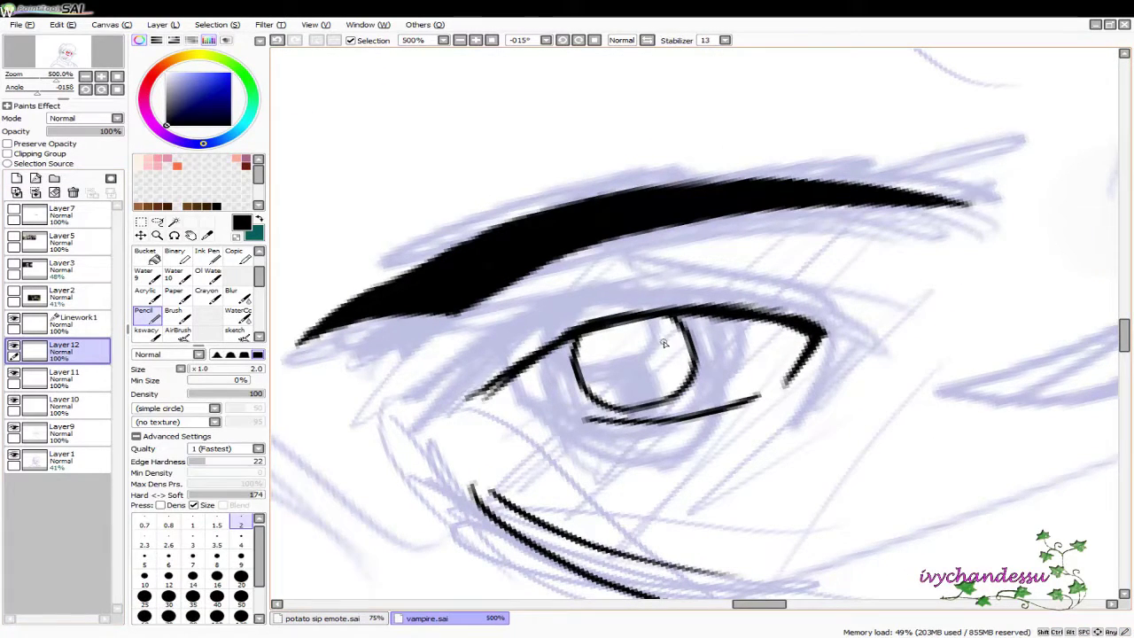
{"action": "left_click", "coordinate": [241, 538]}
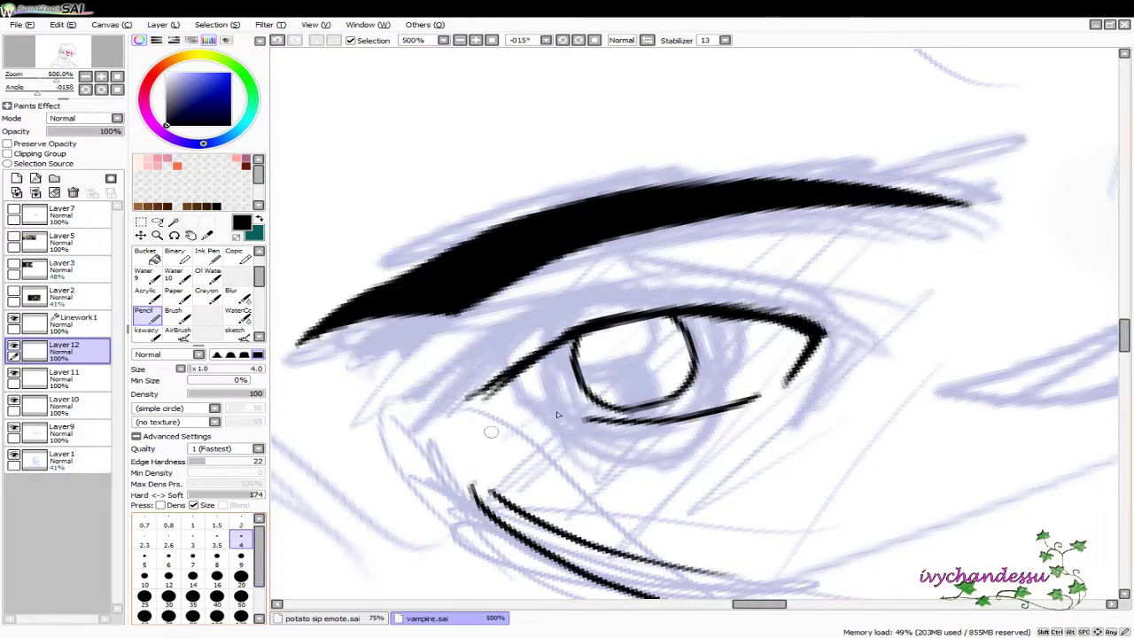
{"action": "left_click", "coordinate": [241, 558]}
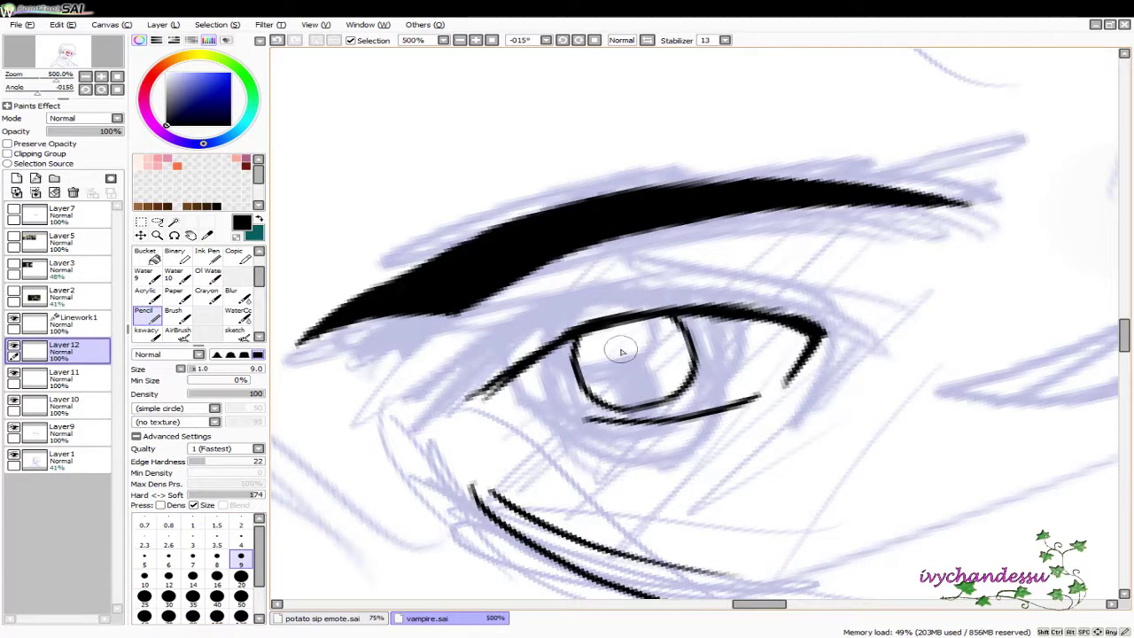
{"action": "left_click", "coordinate": [192, 577]}
{"action": "left_click_drag", "start_coordinate": [631, 348], "coordinate": [629, 347]}
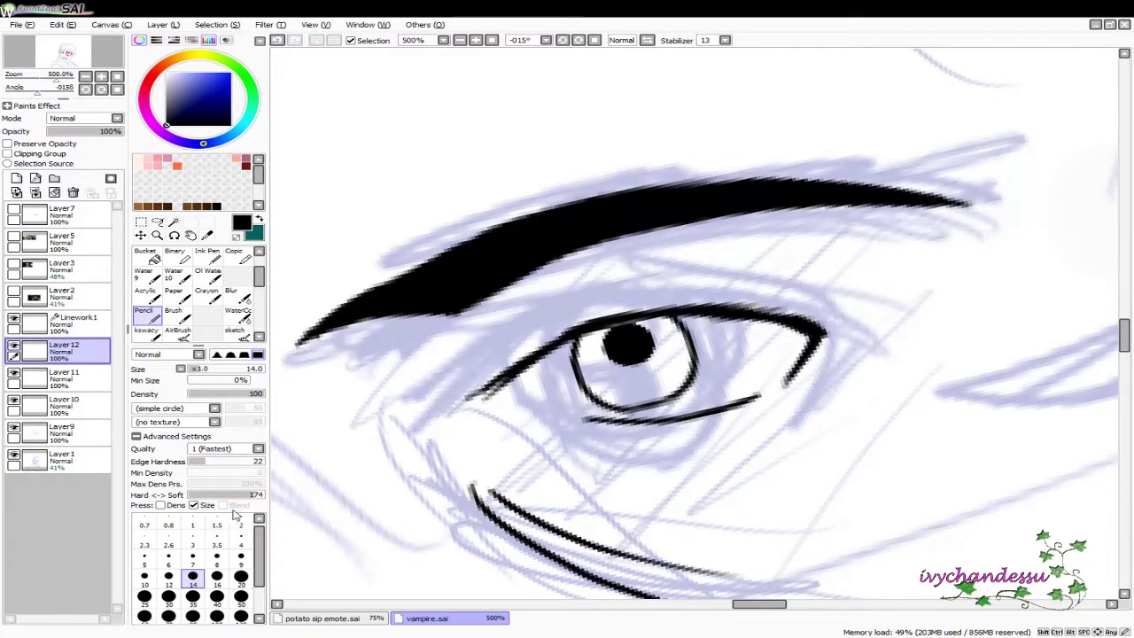
{"action": "left_click", "coordinate": [240, 537]}
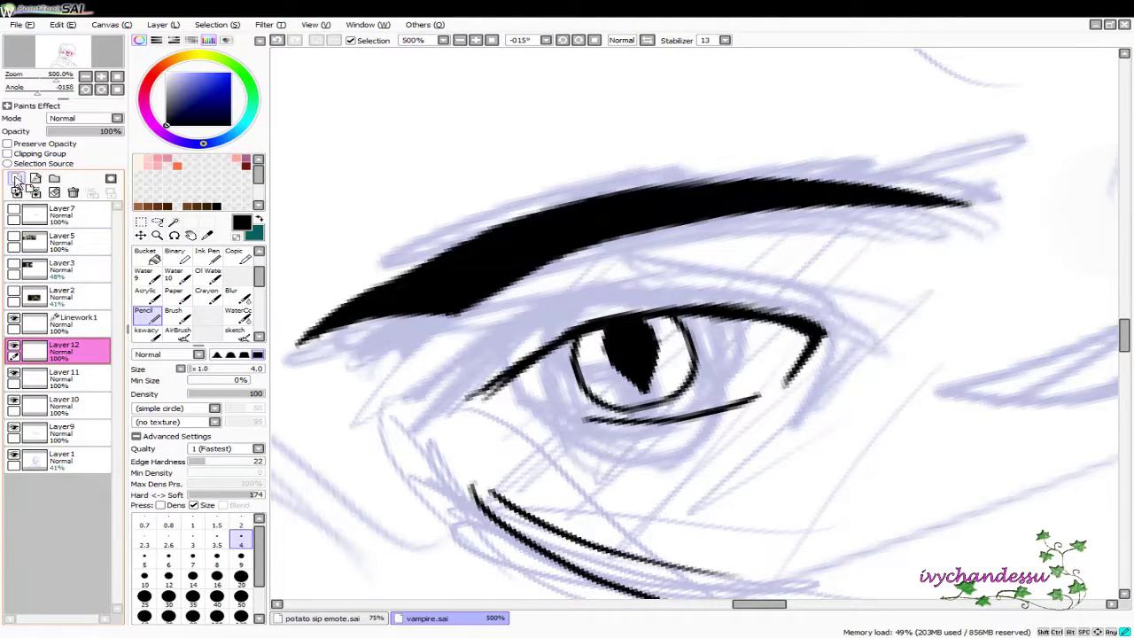
Duplicate the pupil layer, fit the copy into the left eye's iris, and merge it down into Layer12
{"action": "left_click", "coordinate": [17, 192]}
{"action": "left_click", "coordinate": [140, 235]}
{"action": "mouse_move", "coordinate": [620, 354]}
{"action": "left_mouse_down"}
{"action": "mouse_move", "coordinate": [663, 384]}
{"action": "mouse_move", "coordinate": [698, 460]}
{"action": "mouse_move", "coordinate": [563, 332]}
{"action": "mouse_move", "coordinate": [539, 329]}
{"action": "left_mouse_up"}
{"action": "key", "text": "ctrl+t"}
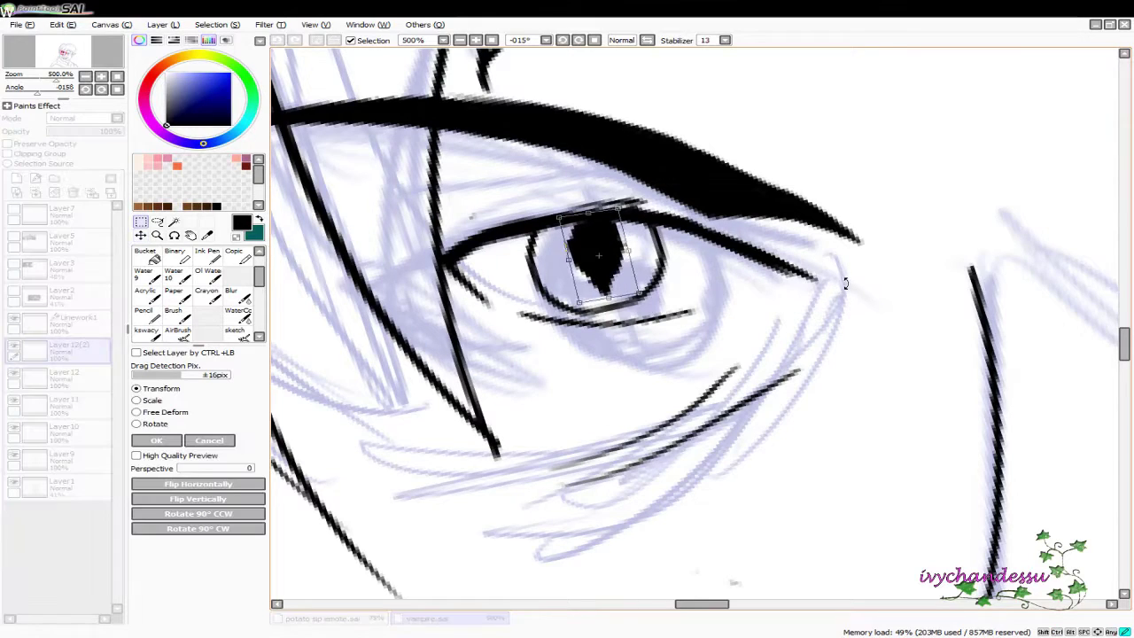
{"action": "key", "text": "Return"}
{"action": "scroll", "coordinate": [881, 260], "scroll_direction": "down", "scroll_amount": 8}
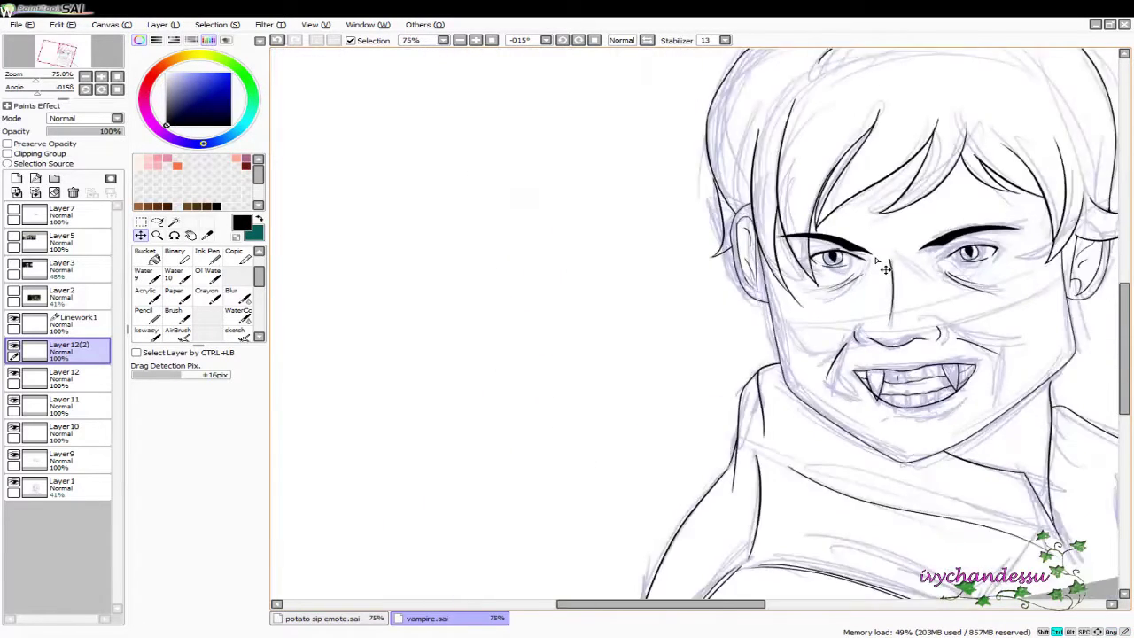
{"action": "left_click_drag", "start_coordinate": [884, 269], "coordinate": [618, 393]}
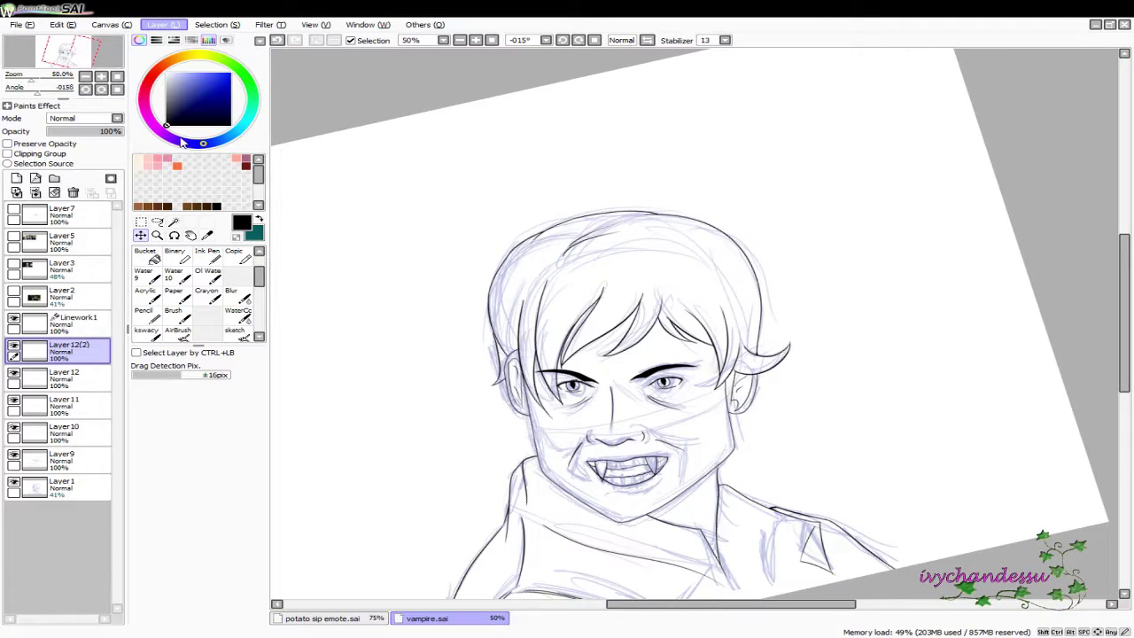
{"action": "left_click", "coordinate": [73, 192]}
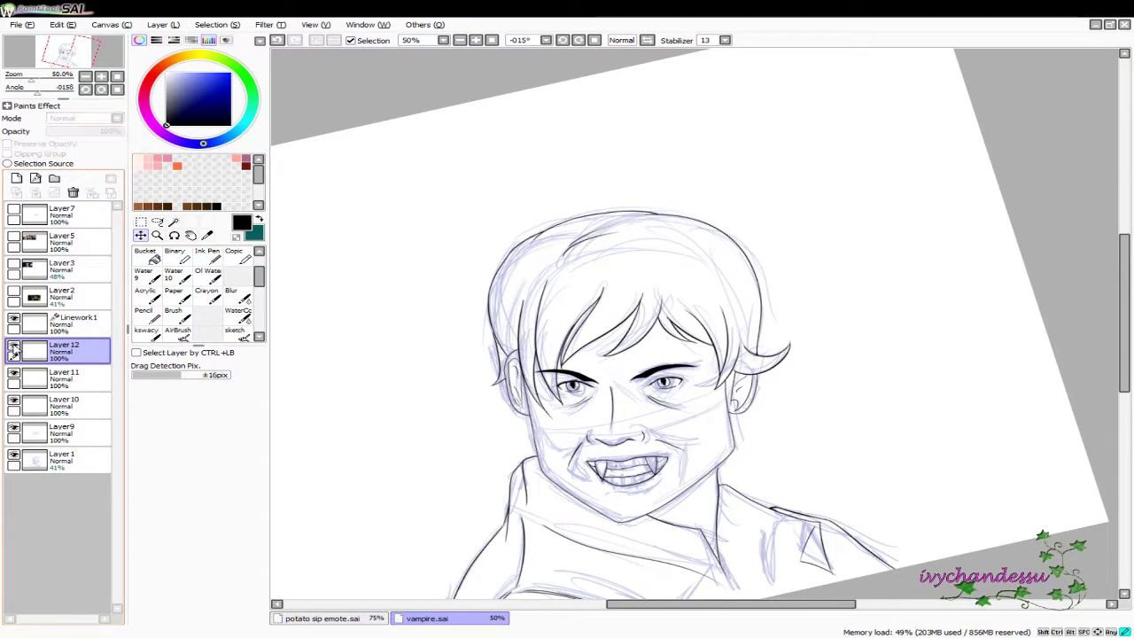
{"action": "left_click", "coordinate": [13, 372]}
Adjust the control points of the Linework1 jaw curve to round the jaw corner below the right ear
{"action": "left_click", "coordinate": [71, 323]}
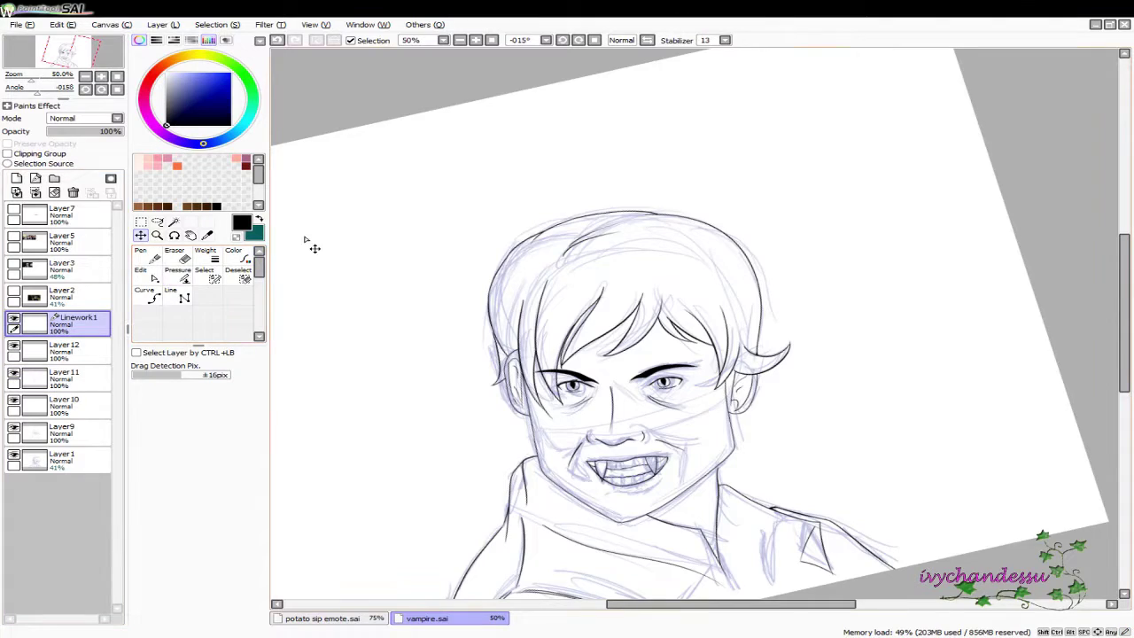
{"action": "scroll", "coordinate": [310, 245], "scroll_direction": "up", "scroll_amount": 3}
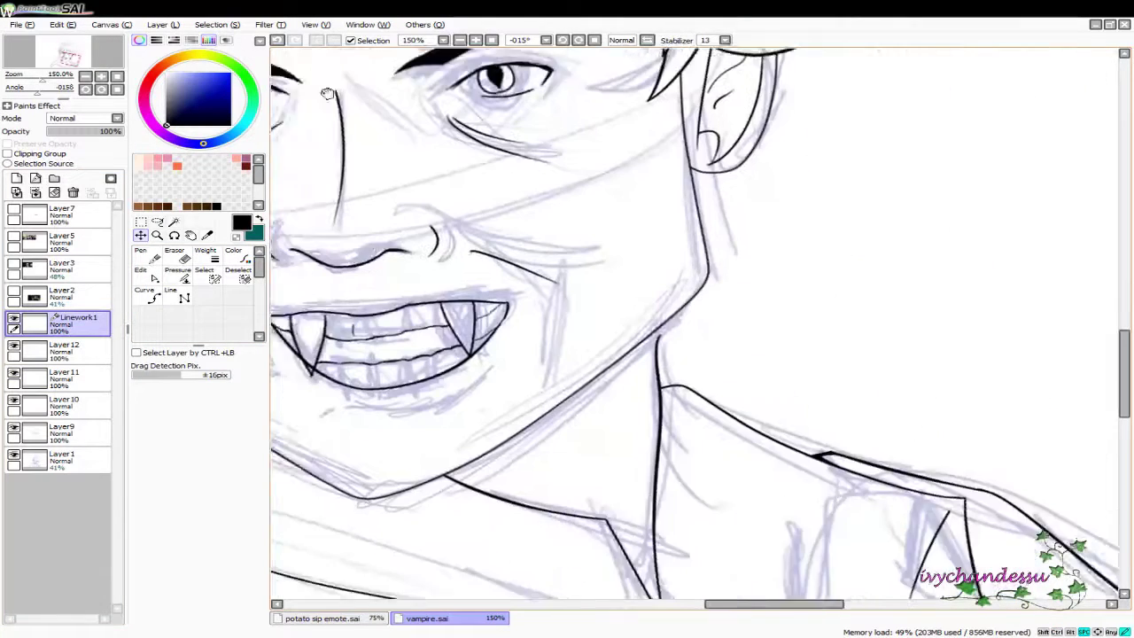
{"action": "left_click_drag", "start_coordinate": [686, 340], "coordinate": [640, 336]}
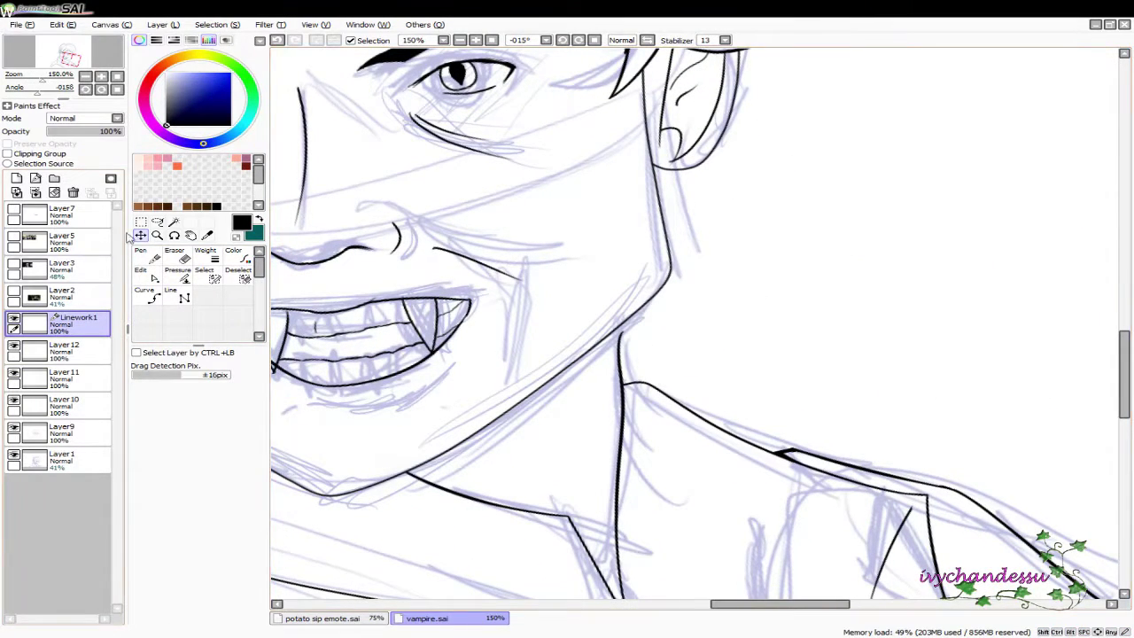
{"action": "key", "text": "c"}
{"action": "left_click", "coordinate": [656, 178]}
{"action": "left_click", "coordinate": [665, 261]}
{"action": "left_click", "coordinate": [620, 335]}
{"action": "left_click", "coordinate": [416, 468]}
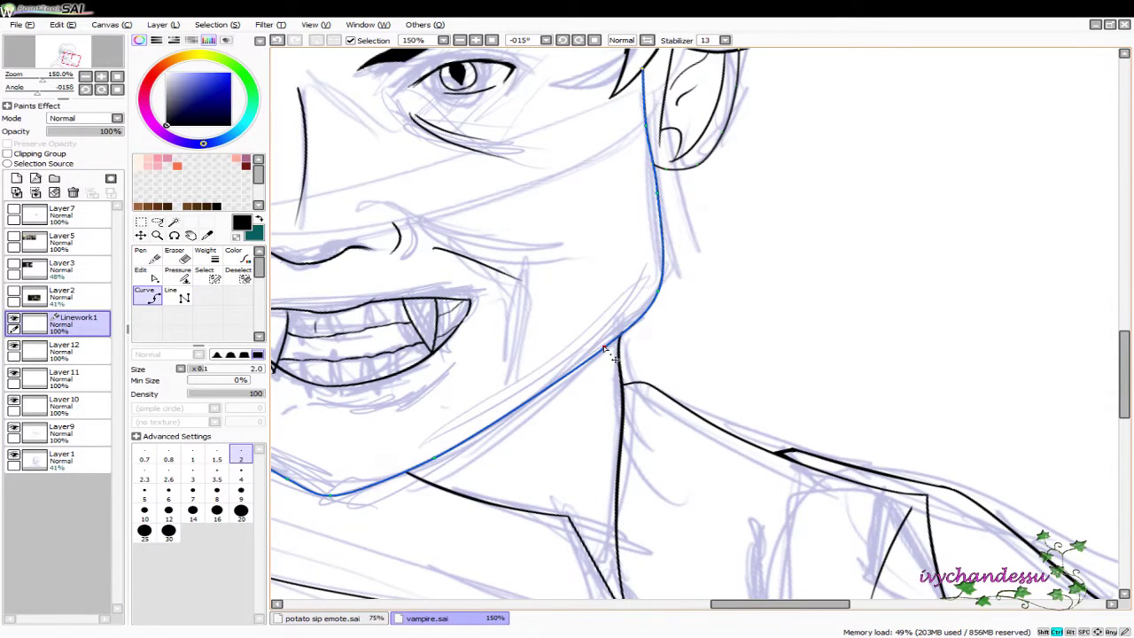
Pull the jaw corner inward and straighten the jawline between the right ear and the corner
{"action": "scroll", "coordinate": [597, 372], "scroll_direction": "up", "scroll_amount": 1}
{"action": "scroll", "coordinate": [598, 372], "scroll_direction": "up", "scroll_amount": 1}
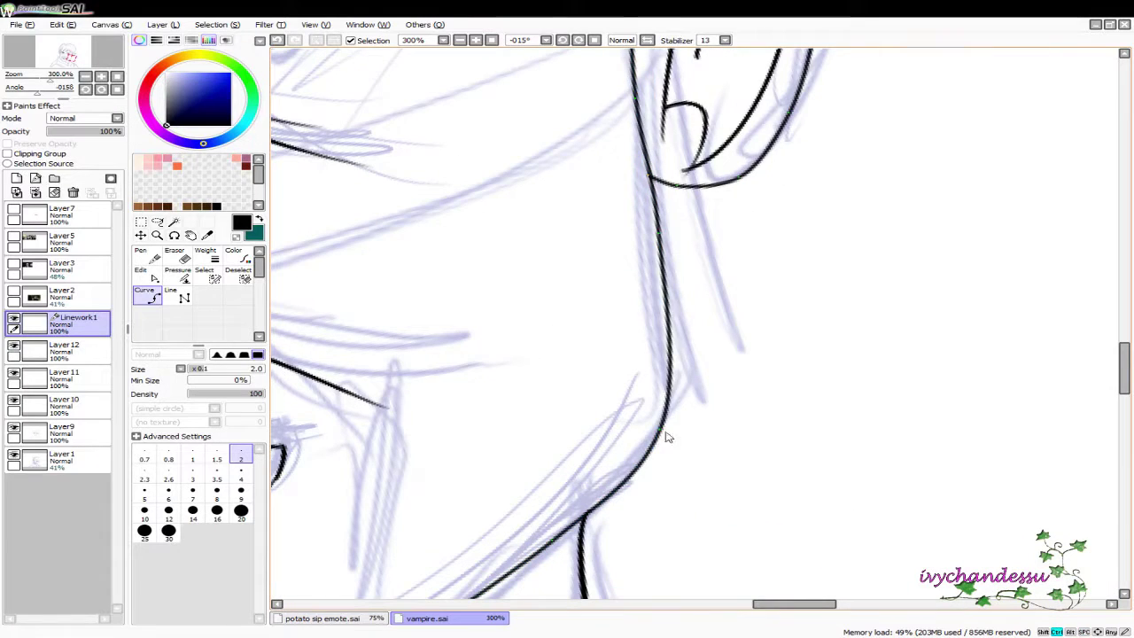
{"action": "left_click", "coordinate": [670, 337]}
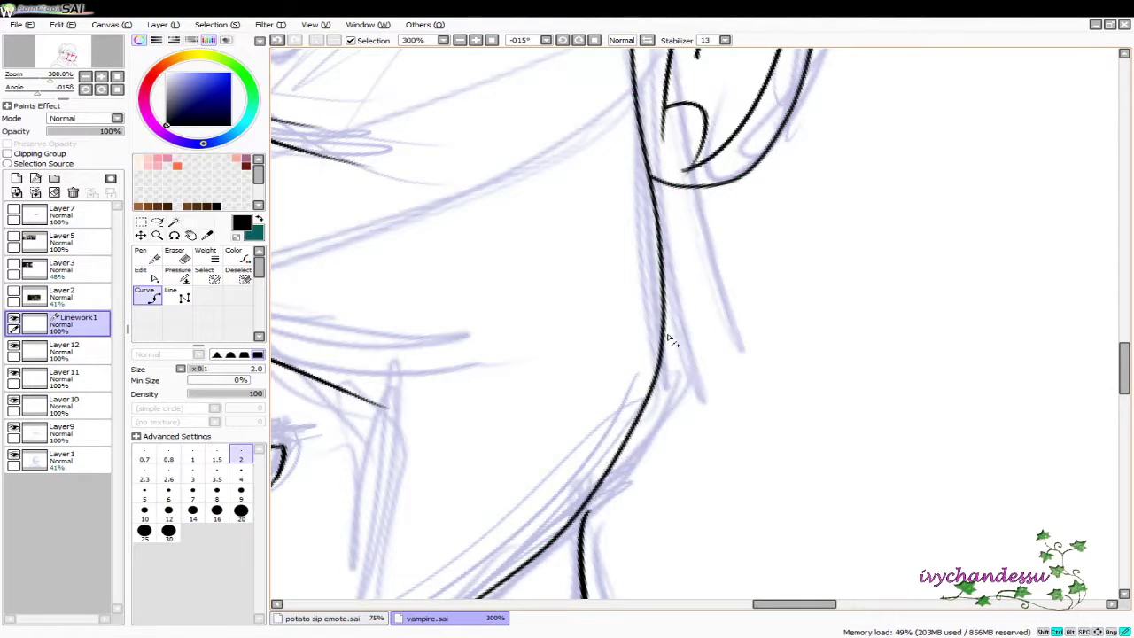
{"action": "left_click", "coordinate": [673, 244]}
{"action": "key", "text": "Return"}
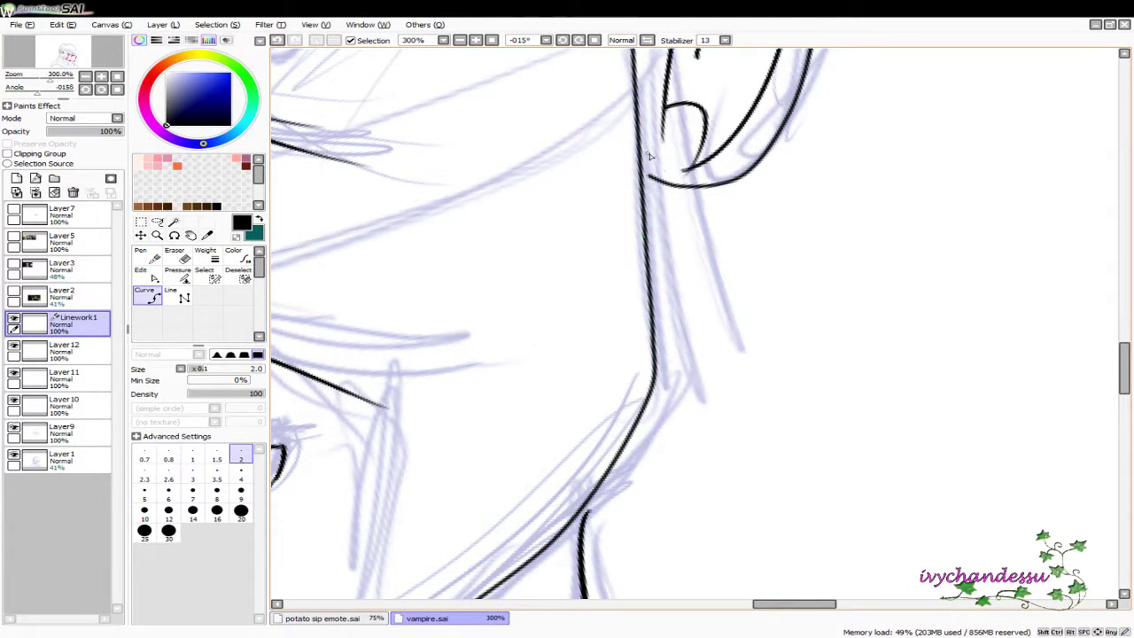
Examine the eyes, ears and overall proportions of the inked portrait up close and at 25% zoom
{"action": "scroll", "coordinate": [651, 187], "scroll_direction": "up", "scroll_amount": 3}
{"action": "scroll", "coordinate": [607, 443], "scroll_direction": "left", "scroll_amount": 5}
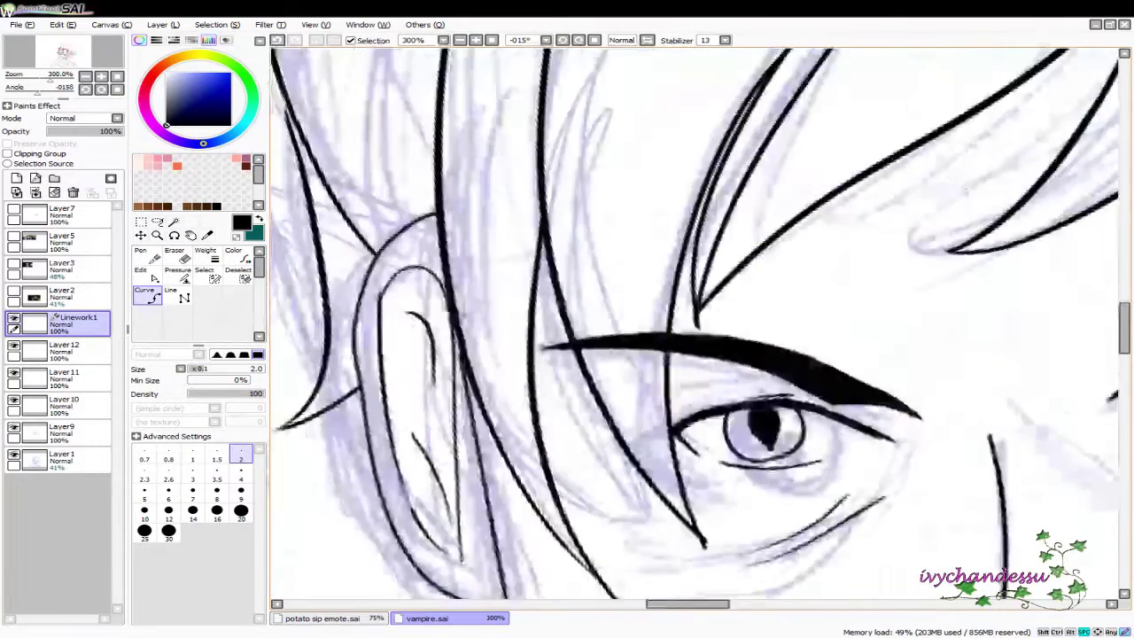
{"action": "scroll", "coordinate": [607, 327], "scroll_direction": "down", "scroll_amount": 10}
{"action": "scroll", "coordinate": [609, 328], "scroll_direction": "up", "scroll_amount": 3}
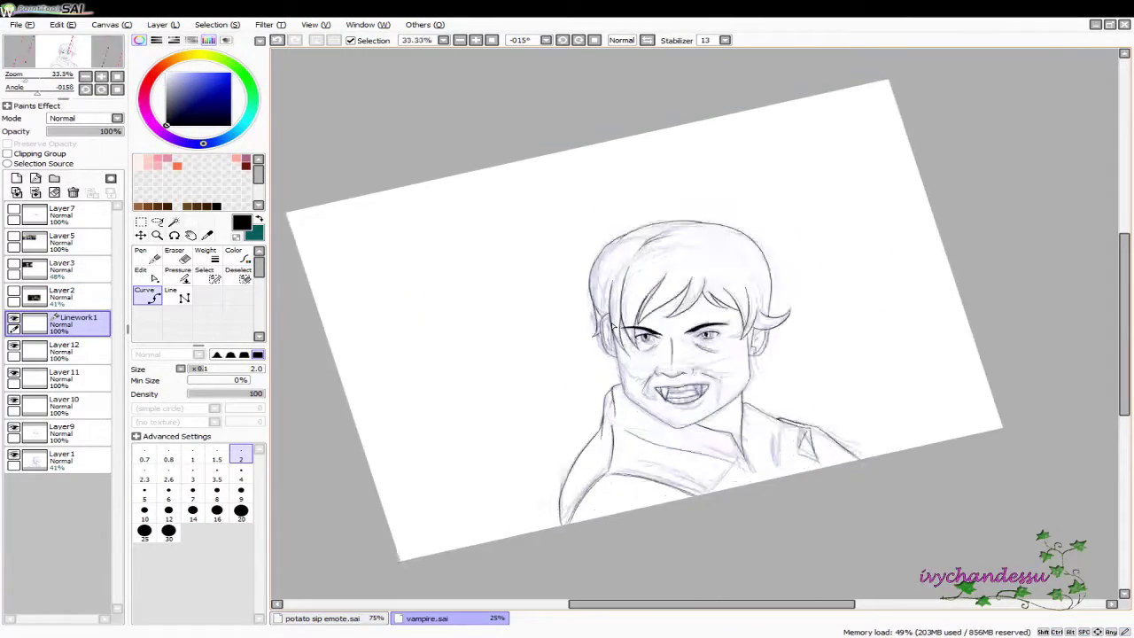
{"action": "scroll", "coordinate": [611, 328], "scroll_direction": "down", "scroll_amount": 3}
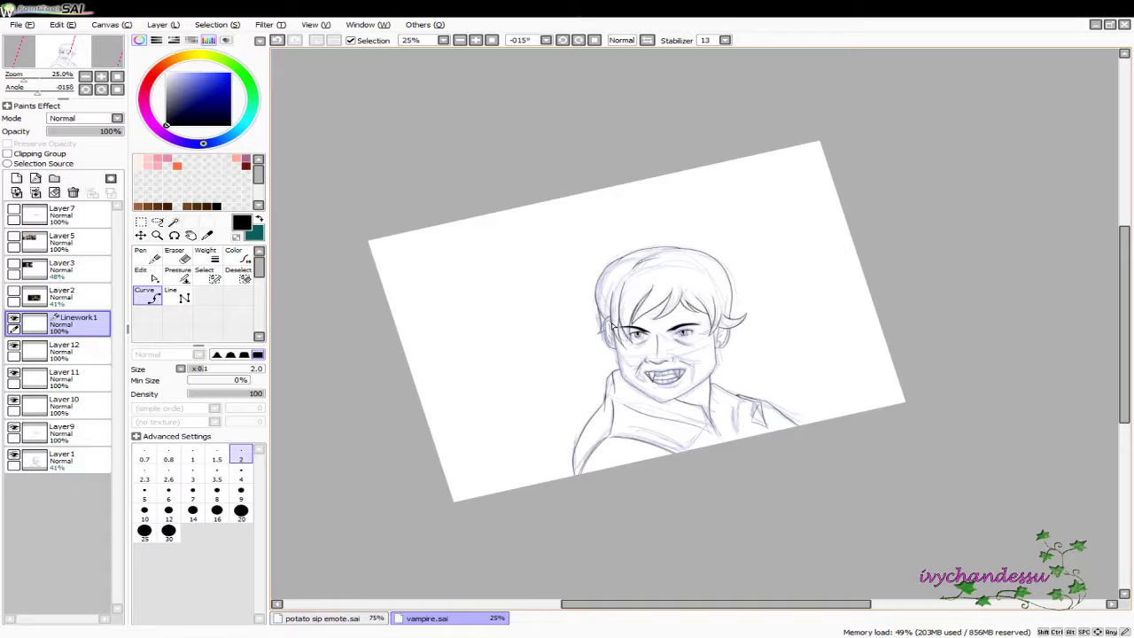
{"action": "left_click", "coordinate": [64, 350]}
{"action": "scroll", "coordinate": [532, 350], "scroll_direction": "down", "scroll_amount": 3}
{"action": "scroll", "coordinate": [532, 350], "scroll_direction": "right", "scroll_amount": 3}
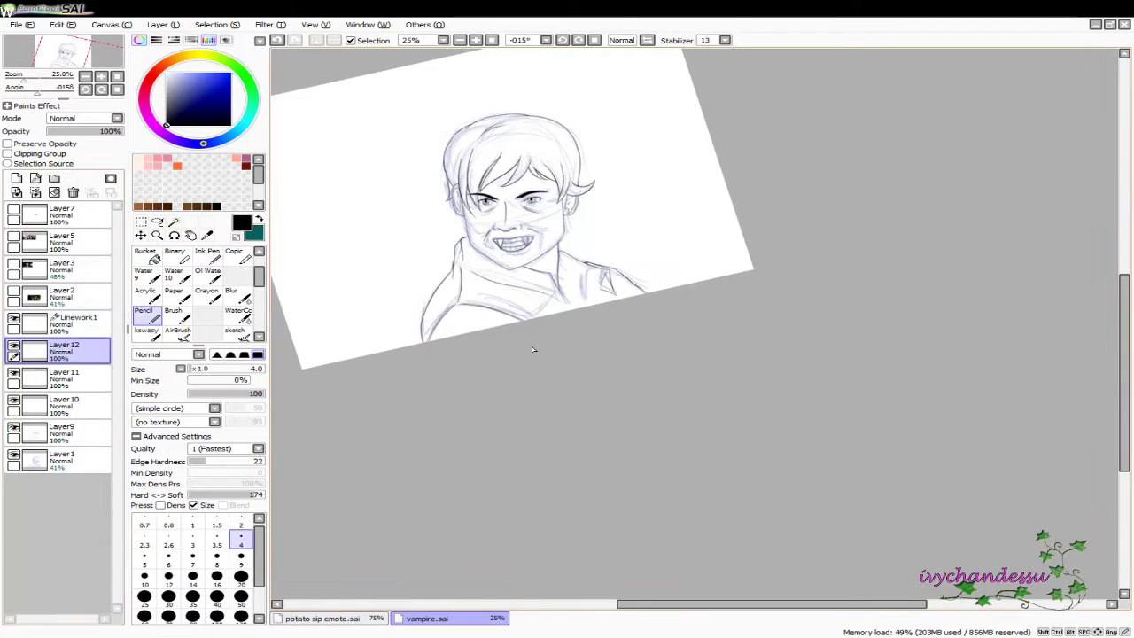
Hide the rough portrait sketch on Layer1
{"action": "scroll", "coordinate": [532, 350], "scroll_direction": "up", "scroll_amount": 2}
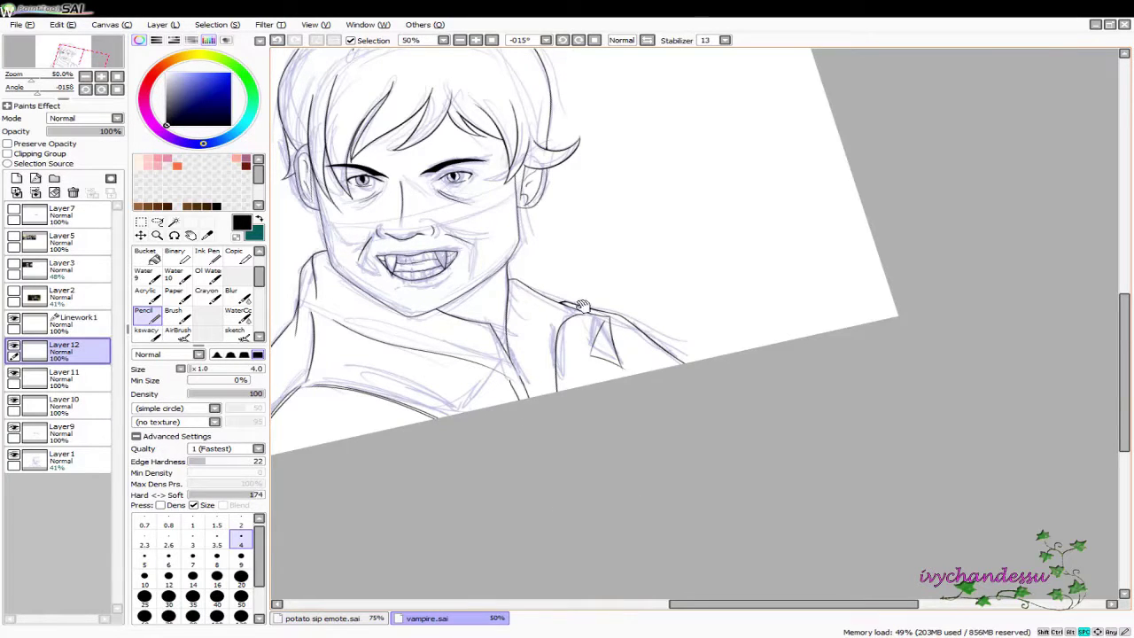
{"action": "left_click_drag", "start_coordinate": [582, 305], "coordinate": [726, 341]}
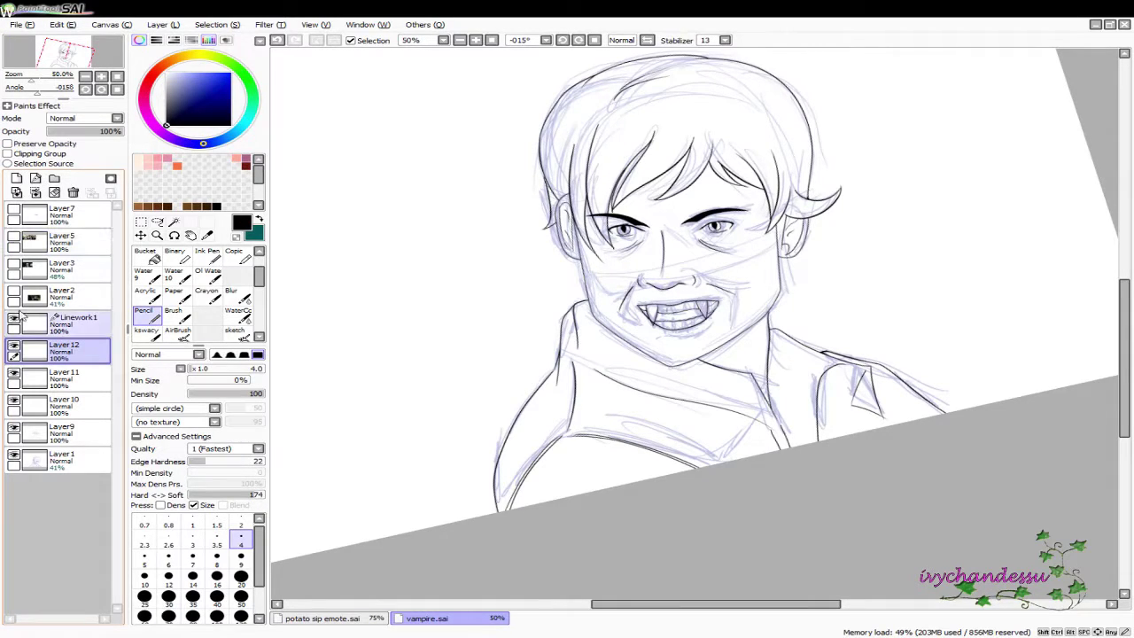
{"action": "left_click", "coordinate": [15, 459]}
Paint peach skin shadows around the left eye and nose bridge on the clipped Multiply Layer14 at size 20
{"action": "left_click_drag", "start_coordinate": [659, 354], "coordinate": [640, 284]}
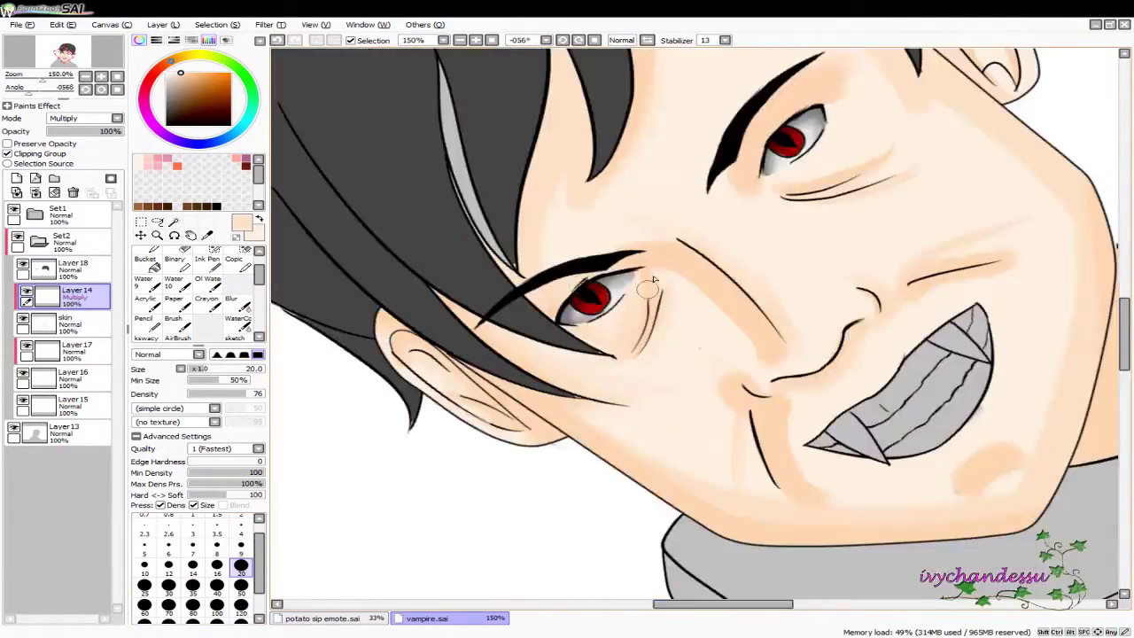
{"action": "mouse_move", "coordinate": [654, 280]}
{"action": "left_mouse_down"}
{"action": "mouse_move", "coordinate": [797, 289]}
{"action": "mouse_move", "coordinate": [522, 293]}
{"action": "mouse_move", "coordinate": [860, 291]}
{"action": "mouse_move", "coordinate": [691, 178]}
{"action": "mouse_move", "coordinate": [832, 213]}
{"action": "mouse_move", "coordinate": [700, 111]}
{"action": "left_mouse_up"}
{"action": "key", "text": "b"}
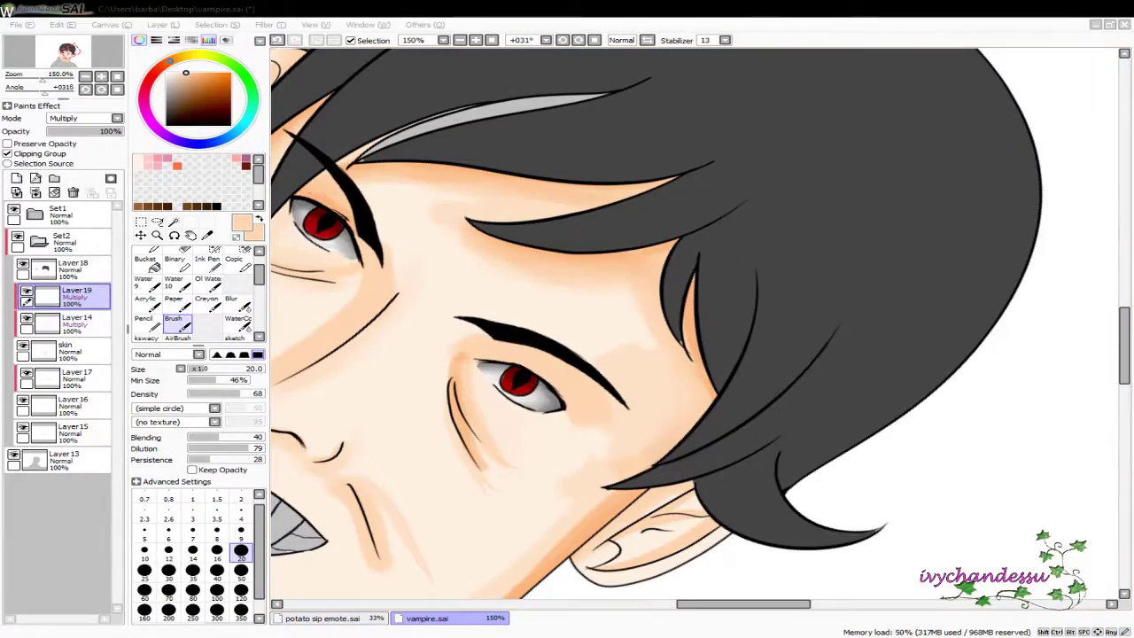
Shade the neck, jaw, chin and smile lines in peach on the clipped Multiply layers, and blend the shadows with the Brush
{"action": "key", "text": "n"}
{"action": "mouse_move", "coordinate": [949, 146]}
{"action": "left_mouse_down"}
{"action": "mouse_move", "coordinate": [481, 265]}
{"action": "mouse_move", "coordinate": [384, 344]}
{"action": "mouse_move", "coordinate": [652, 387]}
{"action": "mouse_move", "coordinate": [699, 376]}
{"action": "mouse_move", "coordinate": [304, 442]}
{"action": "left_mouse_up"}
{"action": "key", "text": "b"}
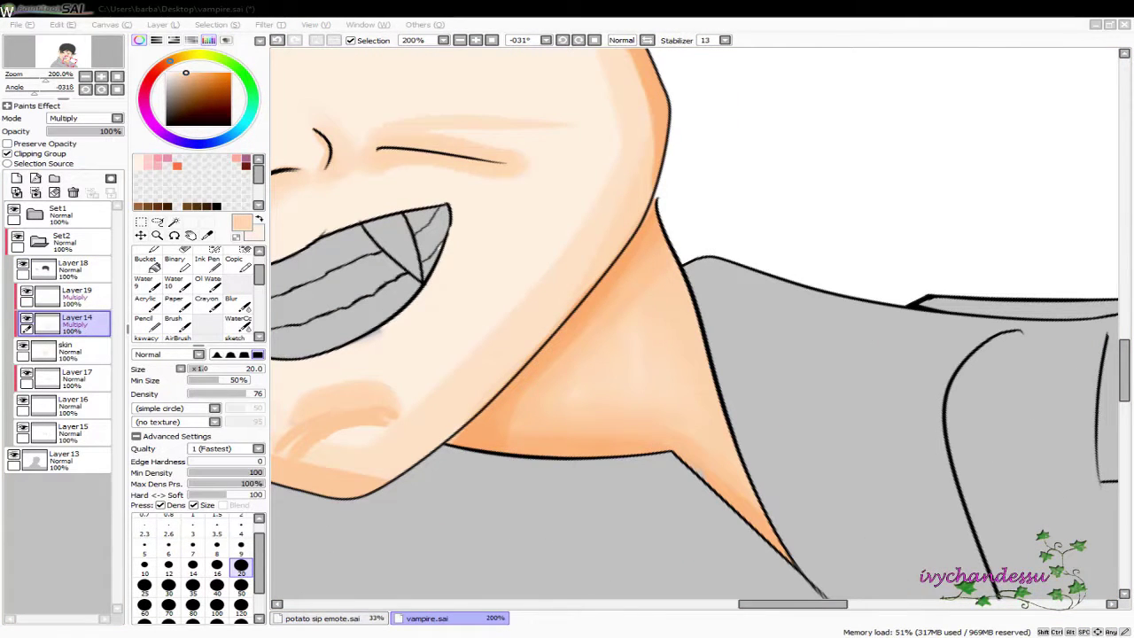
{"action": "key", "text": "b"}
{"action": "mouse_move", "coordinate": [700, 328]}
{"action": "left_mouse_down"}
{"action": "mouse_move", "coordinate": [987, 316]}
{"action": "mouse_move", "coordinate": [718, 256]}
{"action": "mouse_move", "coordinate": [989, 148]}
{"action": "left_mouse_up"}
{"action": "key", "text": "ctrl+e"}
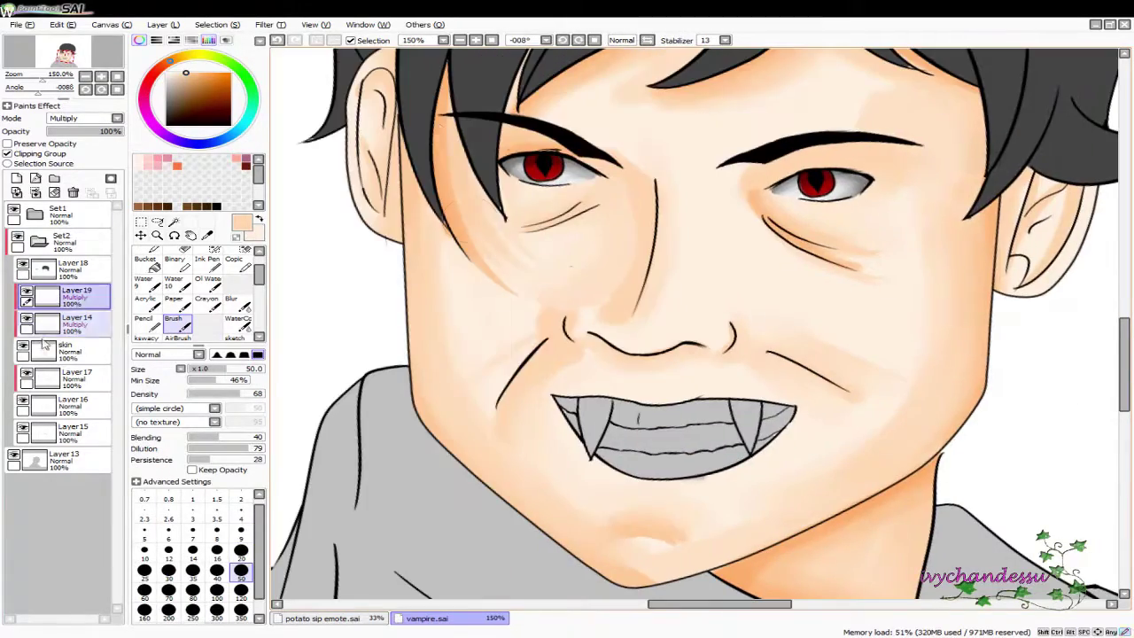
Add pale skin highlights on a new clipped Luminosity layer at 43% opacity, and deepen the facial shadows
{"action": "key", "text": "n"}
{"action": "mouse_move", "coordinate": [620, 359]}
{"action": "left_mouse_down"}
{"action": "mouse_move", "coordinate": [613, 406]}
{"action": "mouse_move", "coordinate": [608, 286]}
{"action": "mouse_move", "coordinate": [754, 357]}
{"action": "mouse_move", "coordinate": [540, 263]}
{"action": "mouse_move", "coordinate": [481, 120]}
{"action": "mouse_move", "coordinate": [552, 218]}
{"action": "mouse_move", "coordinate": [567, 172]}
{"action": "mouse_move", "coordinate": [558, 334]}
{"action": "mouse_move", "coordinate": [669, 372]}
{"action": "mouse_move", "coordinate": [675, 222]}
{"action": "left_mouse_up"}
{"action": "key", "text": "ctrl+shift+n"}
{"action": "scroll", "coordinate": [558, 335], "scroll_direction": "down", "scroll_amount": 4}
{"action": "key", "text": "b"}
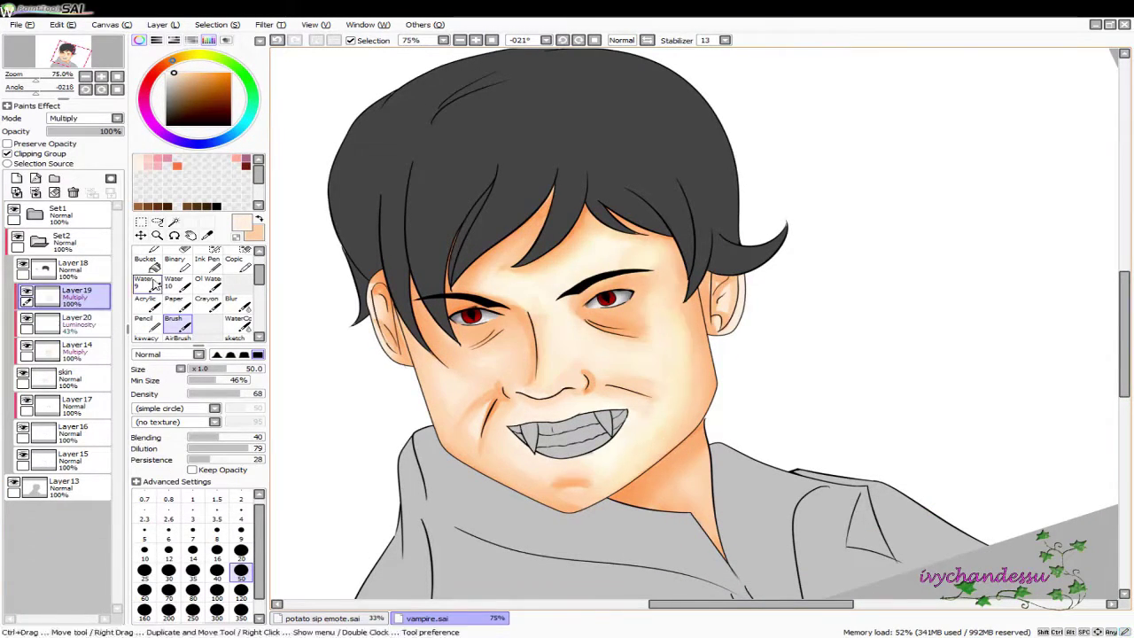
Reduce the Luminosity layer's opacity to 31% and shade the inside of the right ear on Layer19 at size 9
{"action": "key", "text": "n"}
{"action": "scroll", "coordinate": [573, 346], "scroll_direction": "up", "scroll_amount": 3}
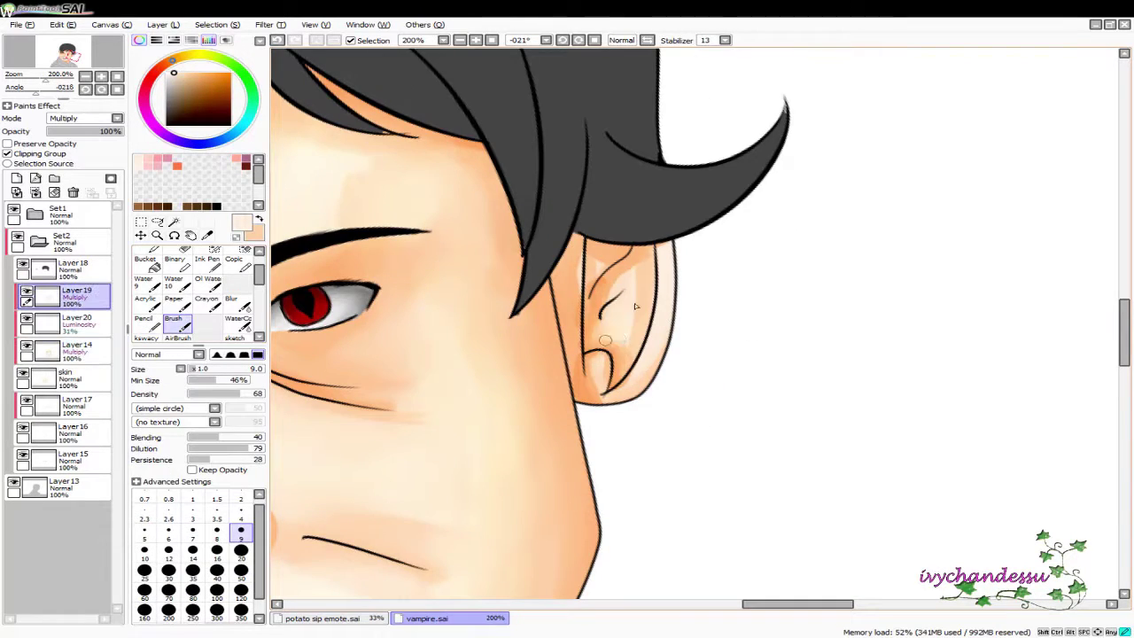
{"action": "key", "text": "n"}
{"action": "left_click_drag", "start_coordinate": [635, 306], "coordinate": [641, 341]}
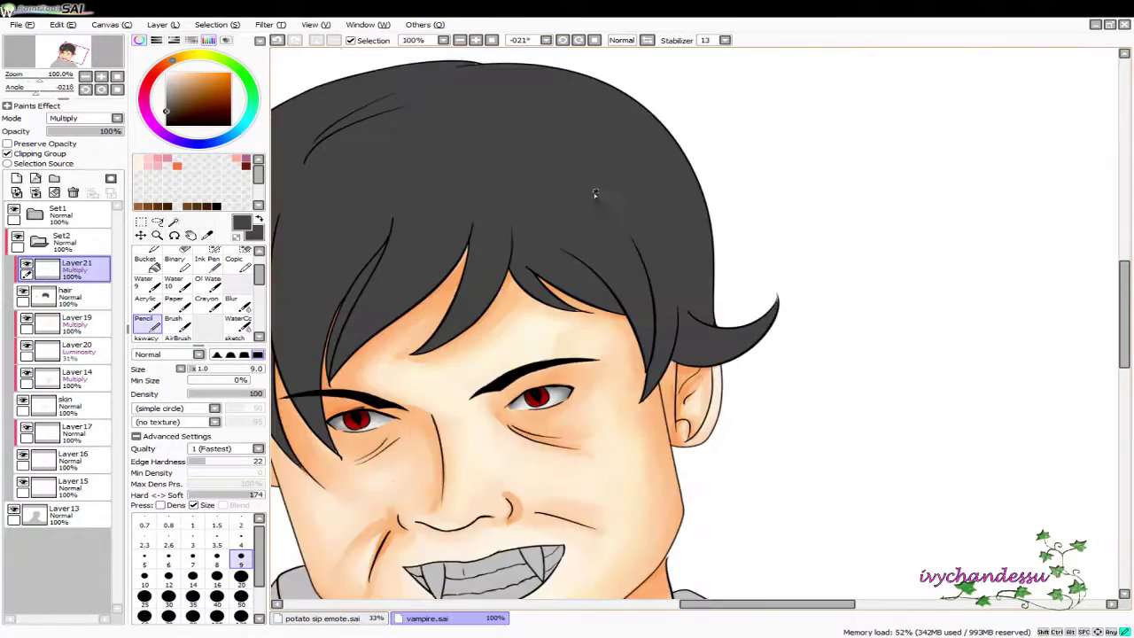